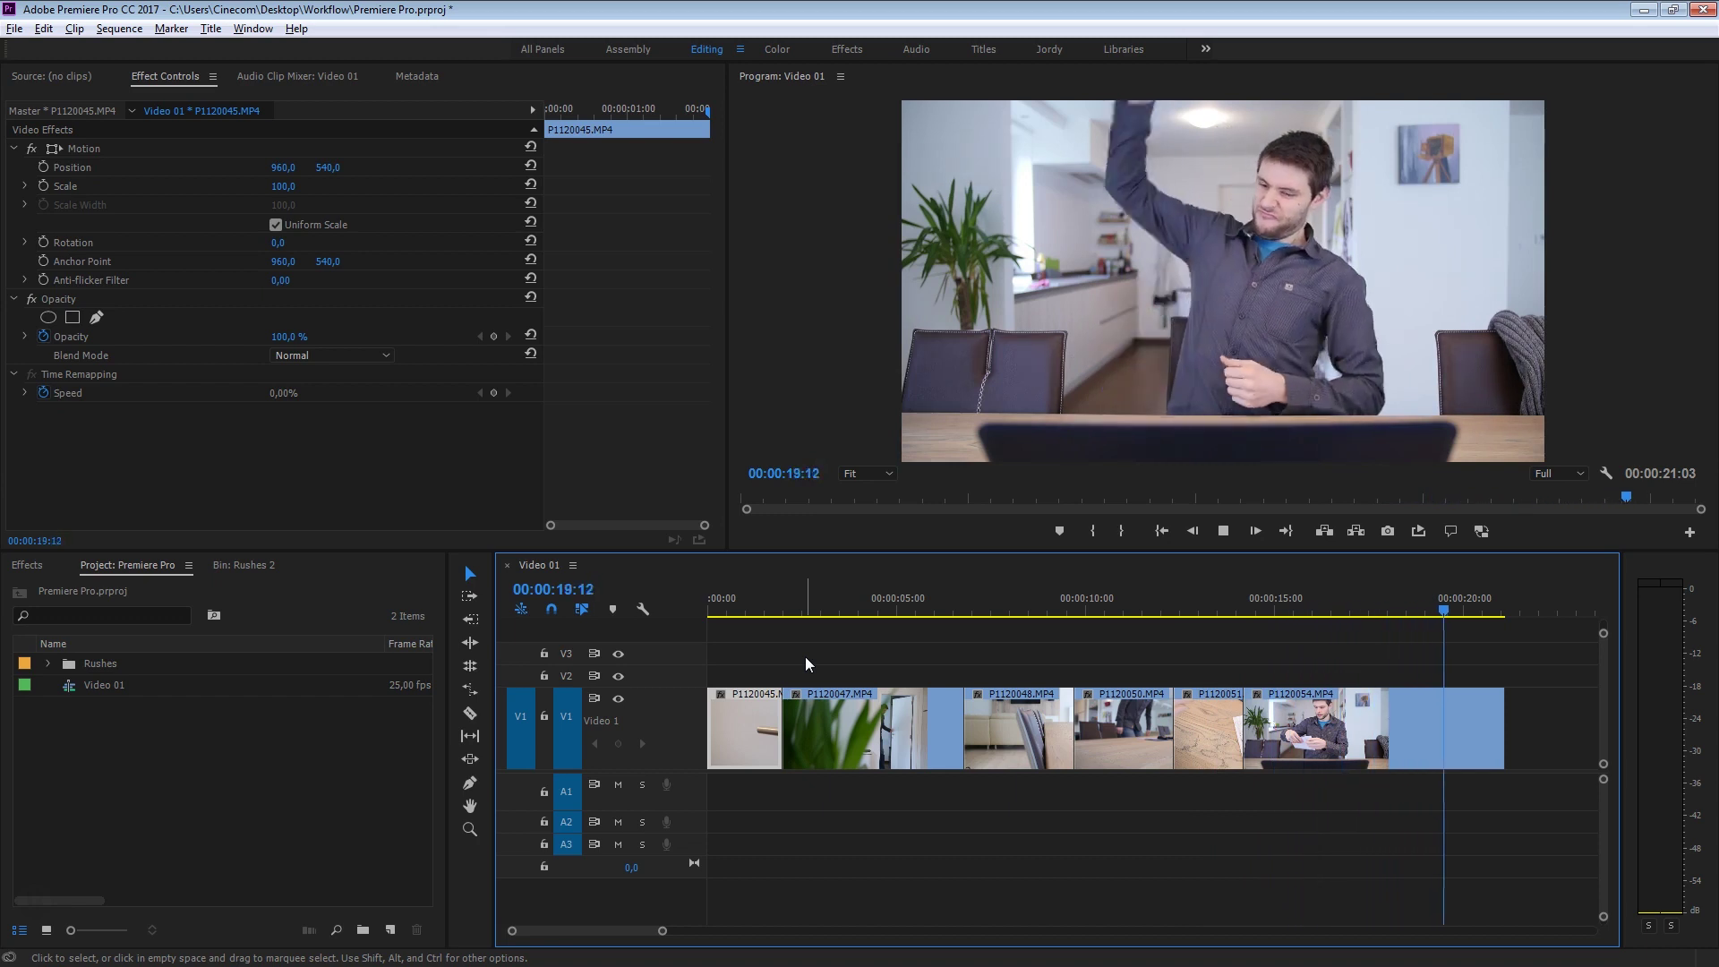
# Step: Stop the Video 01 sequence playback and select Video 01 in the Project panel
pyautogui.click(805, 659)
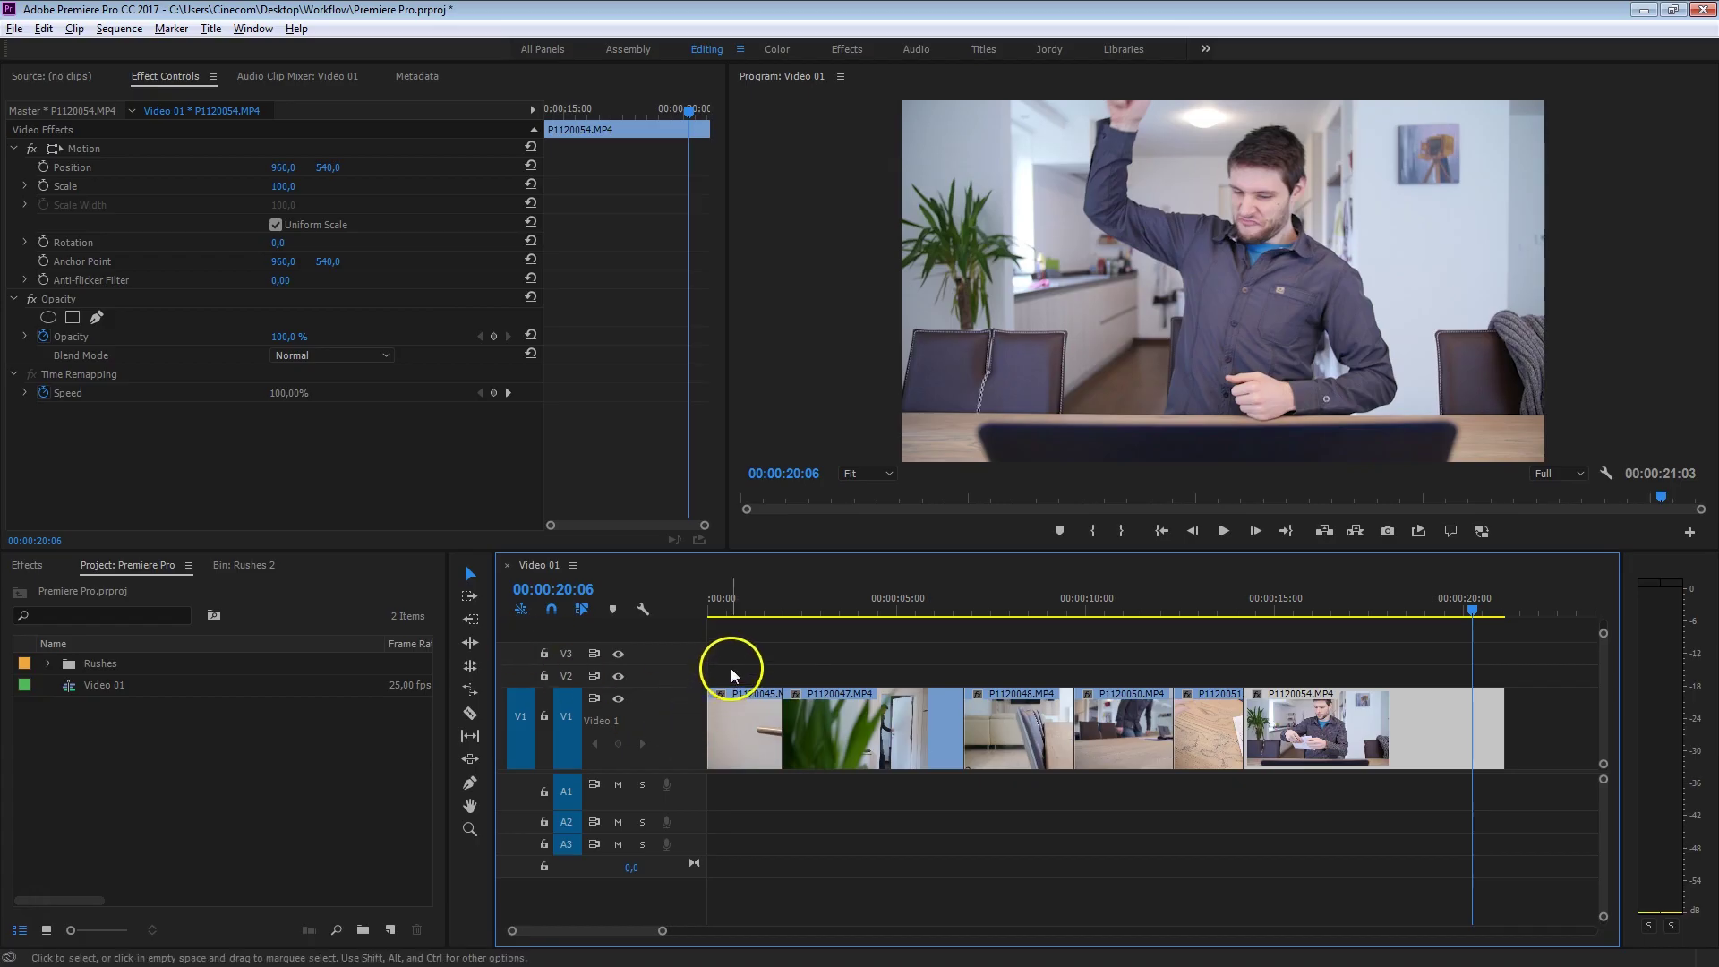
pyautogui.click(125, 690)
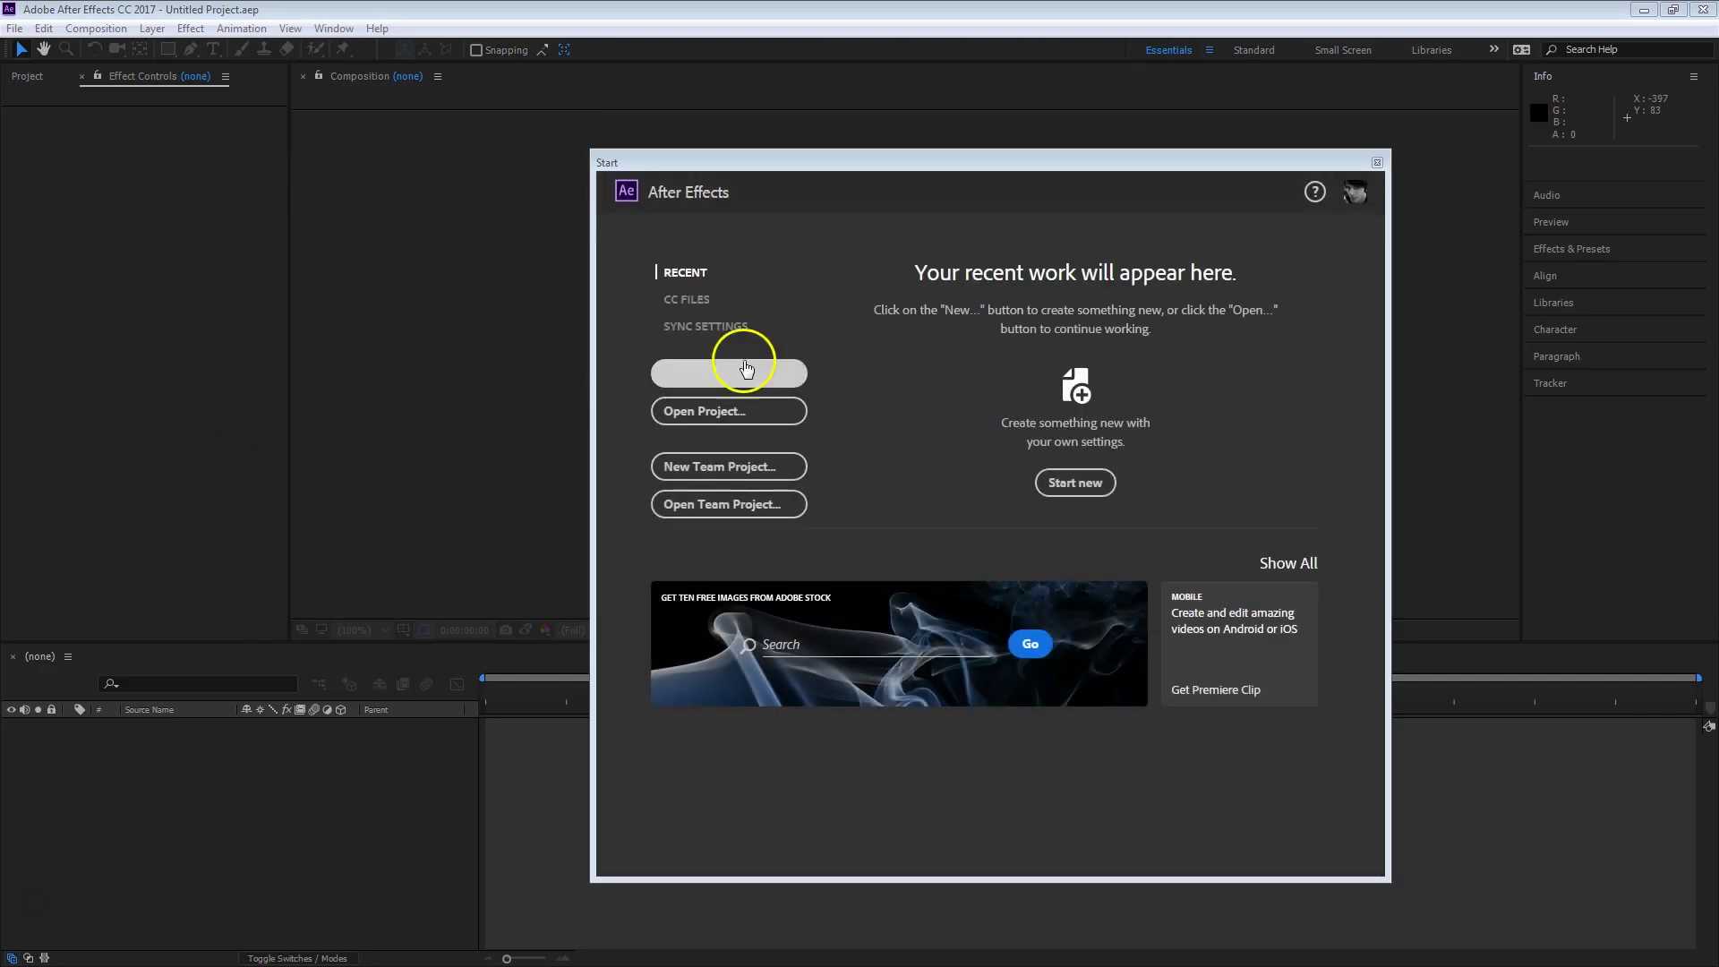
# Step: Import the Video 01 sequence from Premiere Pro.prproj into the After Effects project
pyautogui.click(1377, 162)
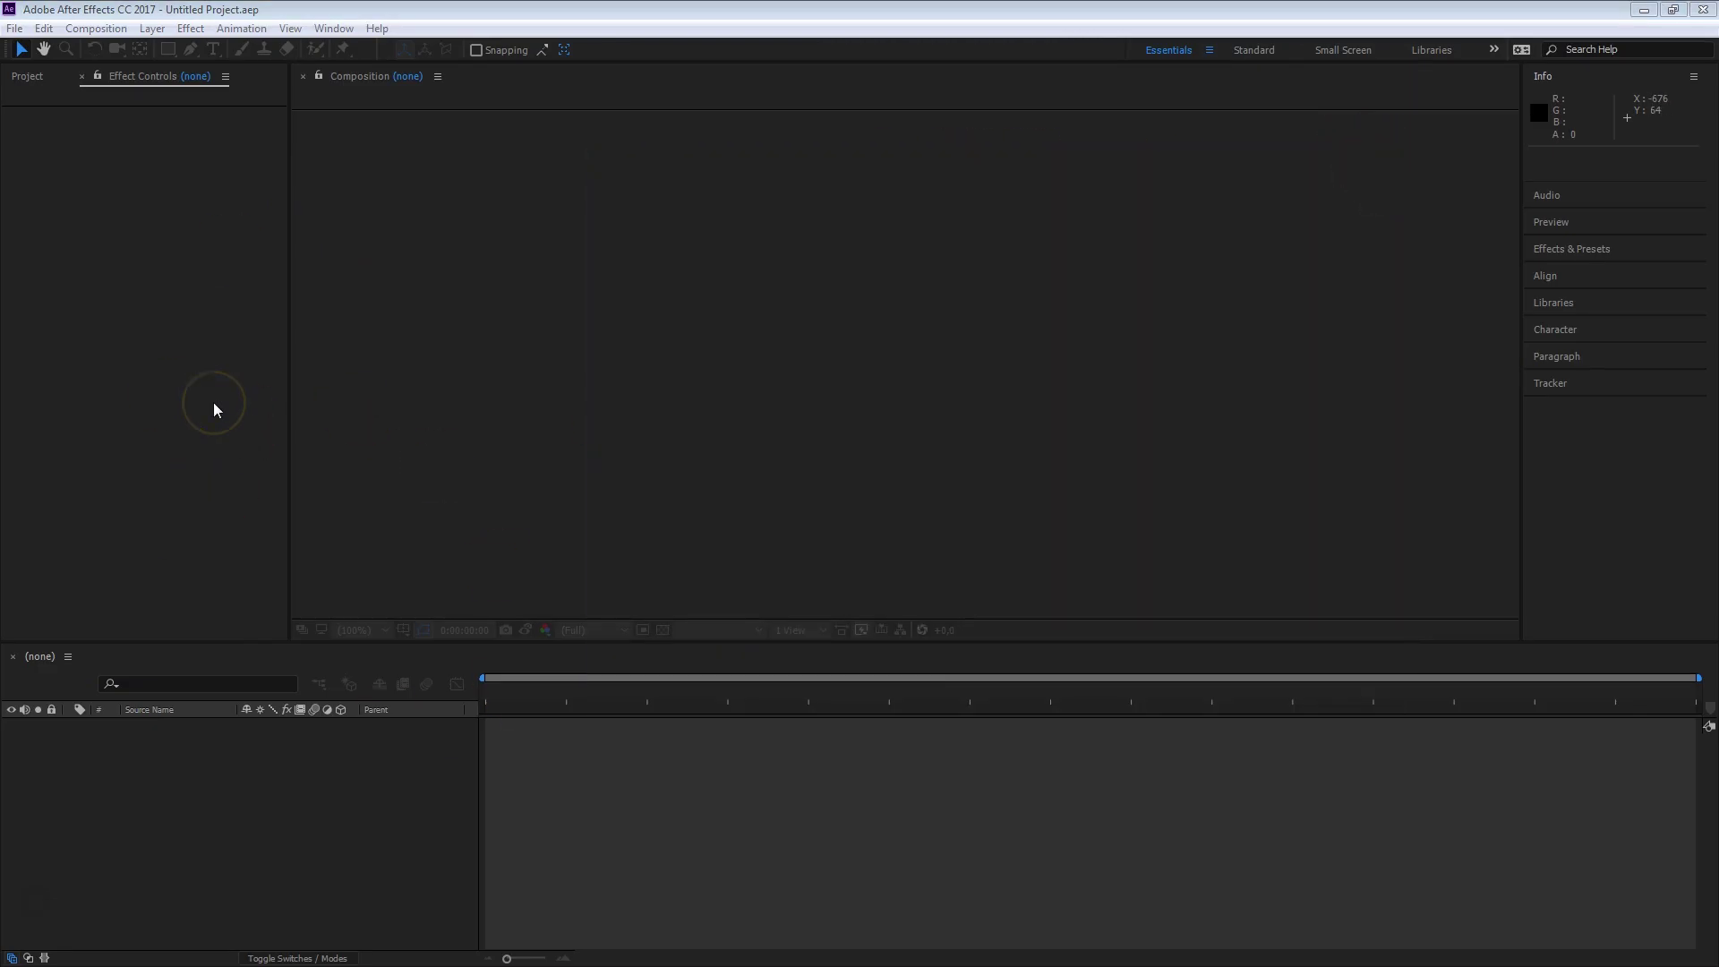
pyautogui.hotkey('alt', 'Tab')
pyautogui.click(1078, 341)
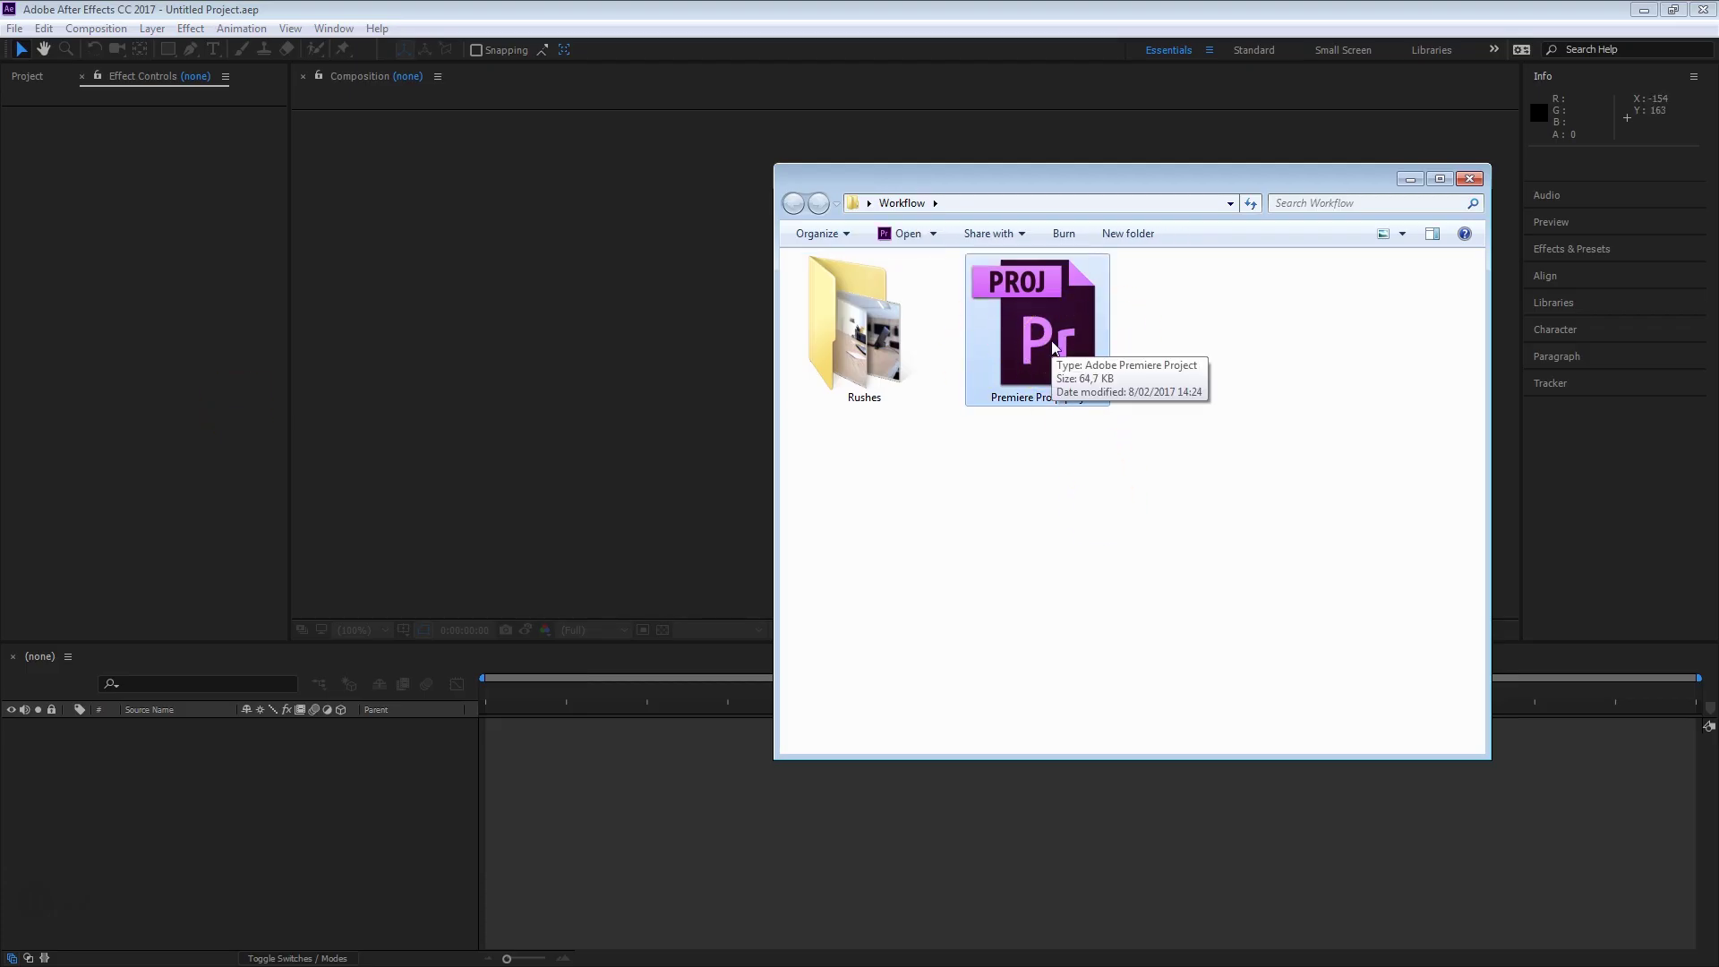
pyautogui.moveTo(1054, 348); pyautogui.dragTo(179, 345)
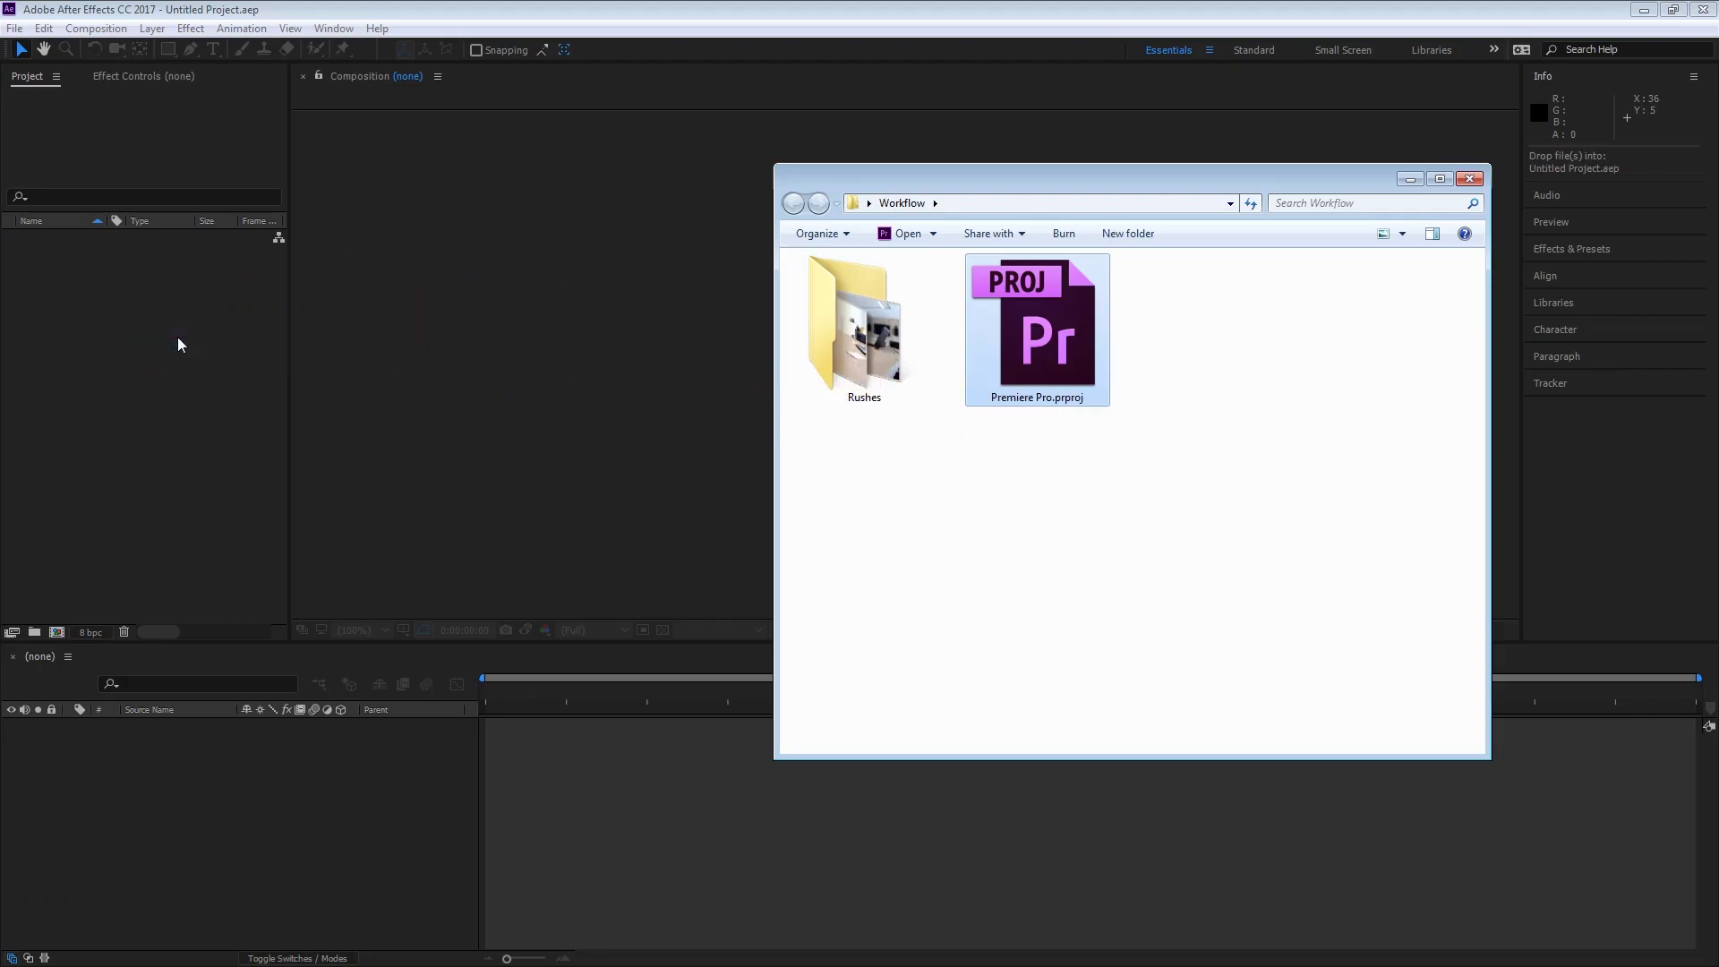
pyautogui.click(211, 324)
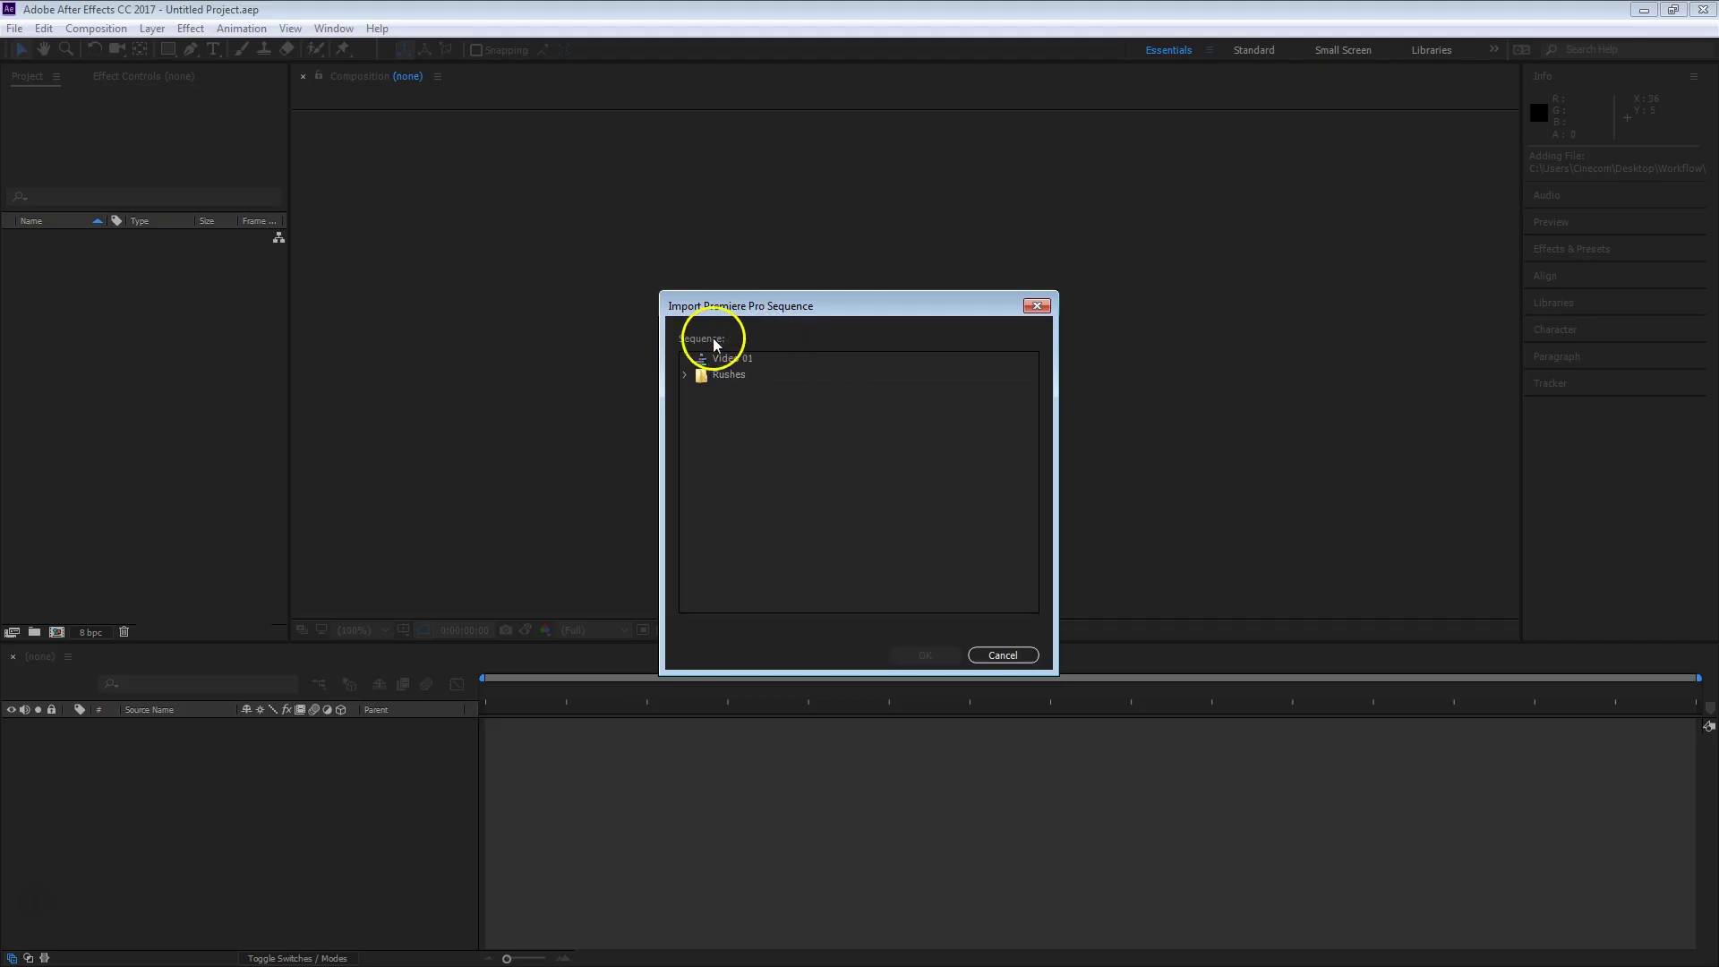
pyautogui.click(703, 358)
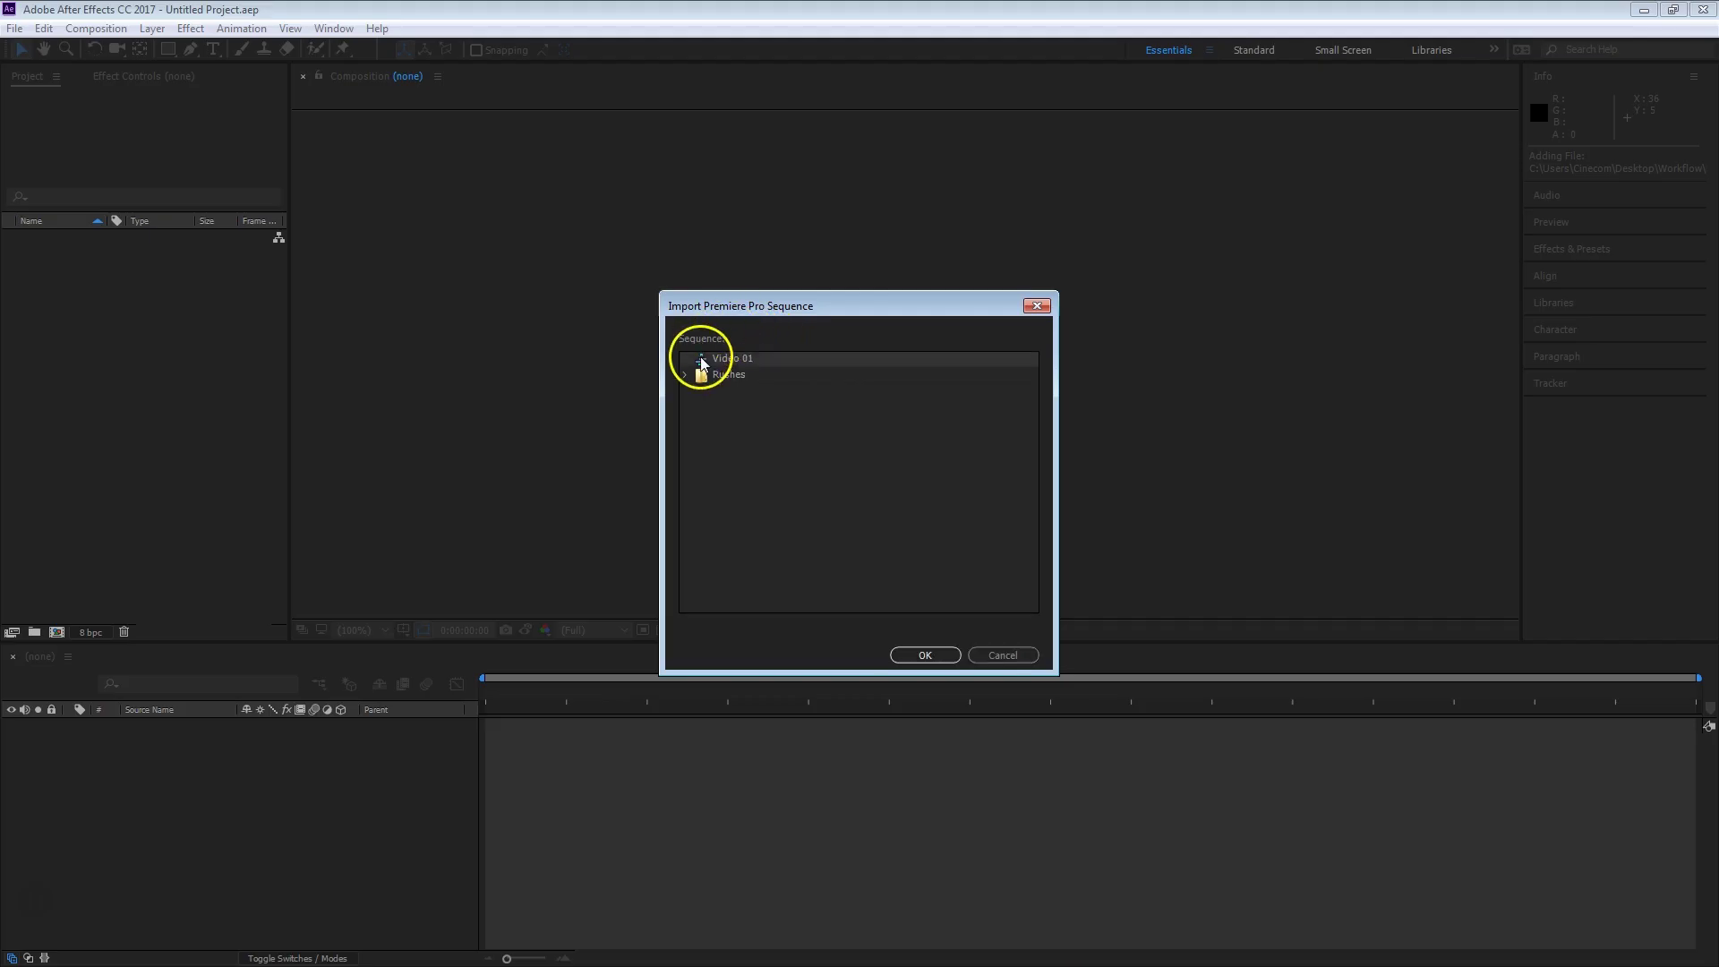
pyautogui.click(929, 656)
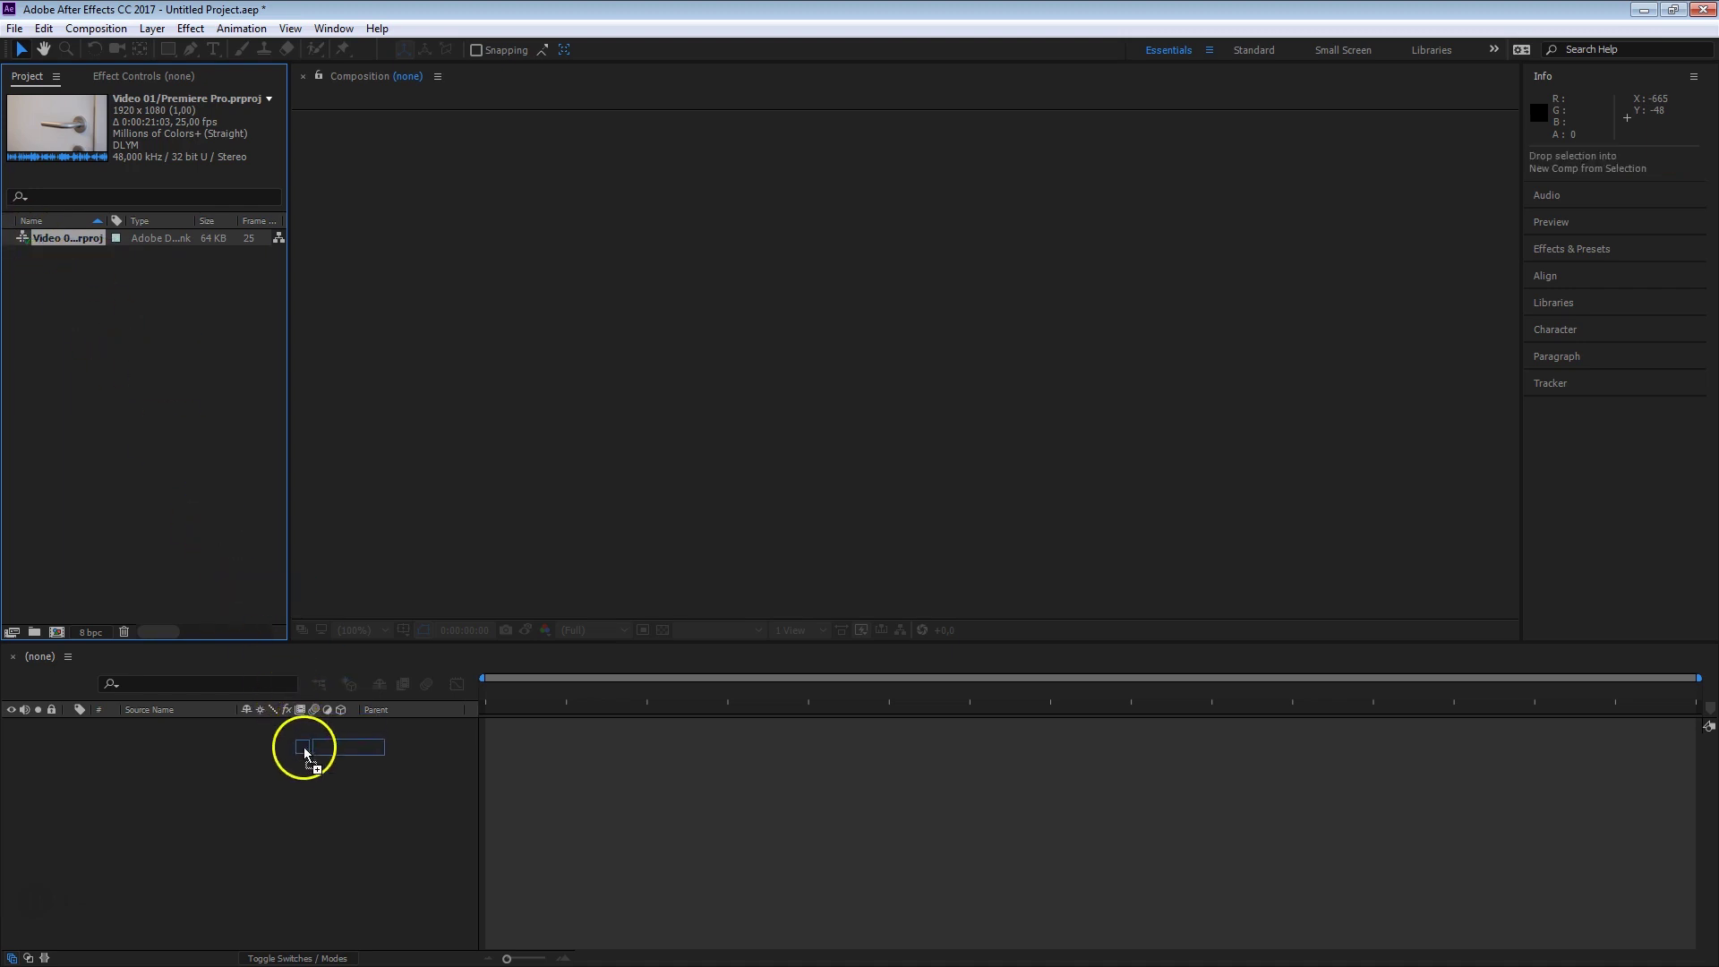
# Step: Preview the new Video 01 composition and scrub to frame 0:00:11:17
pyautogui.press('space')
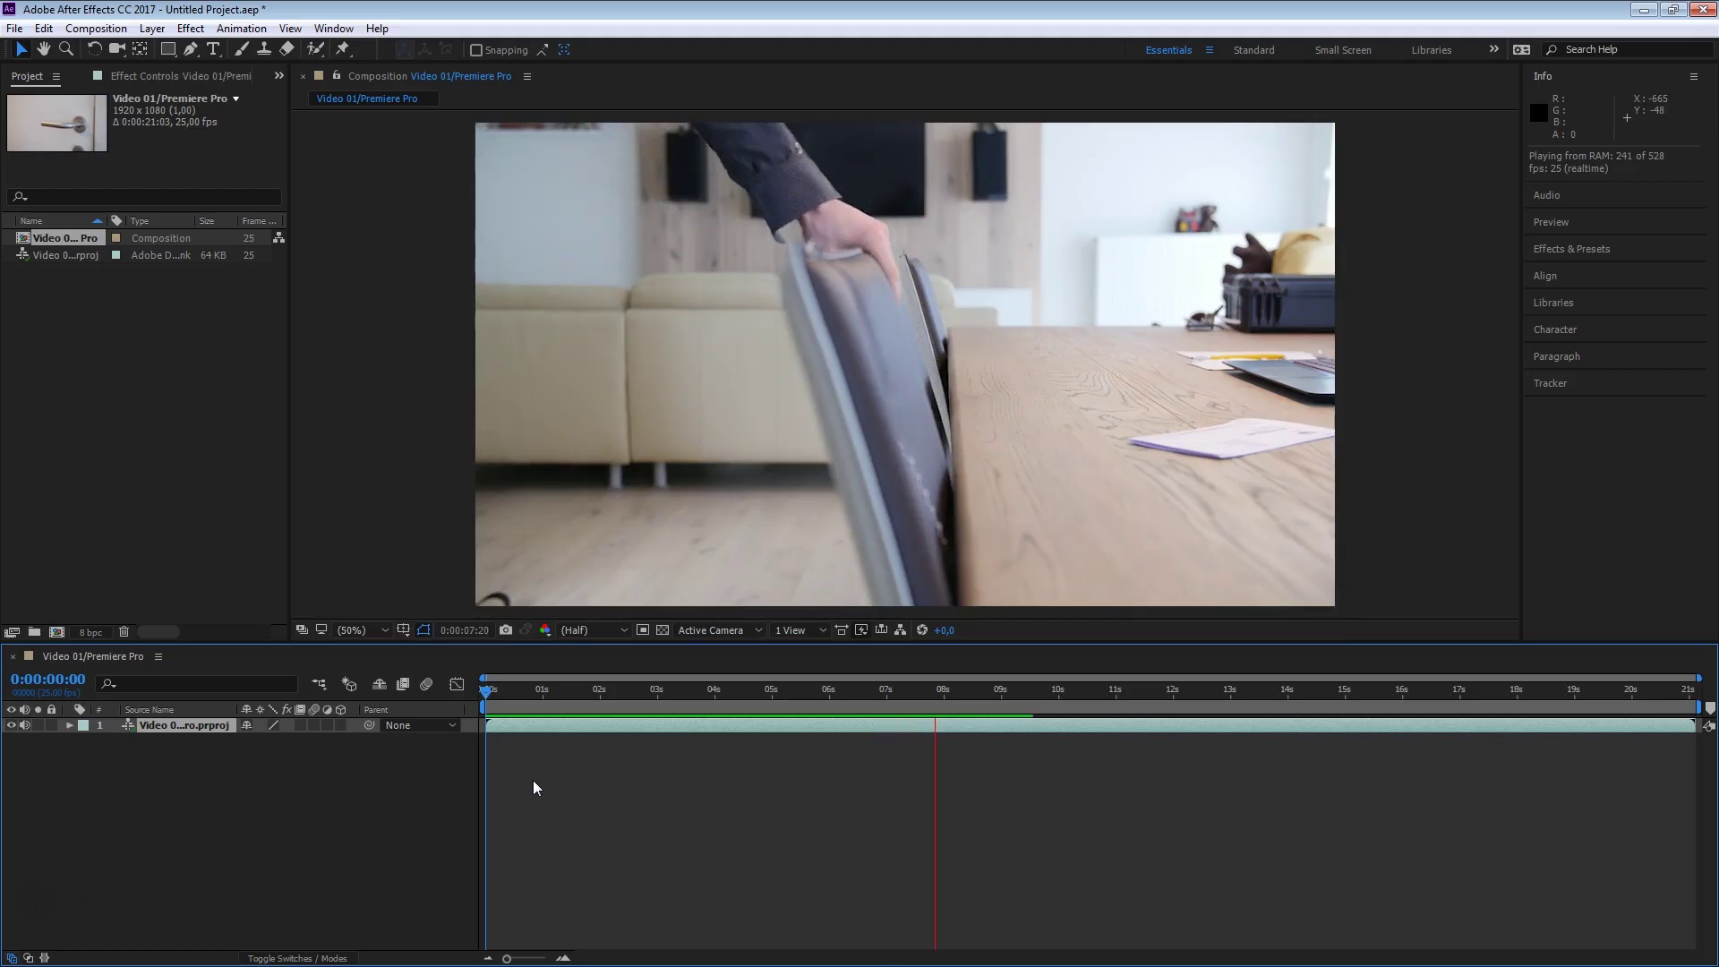
pyautogui.click(1097, 692)
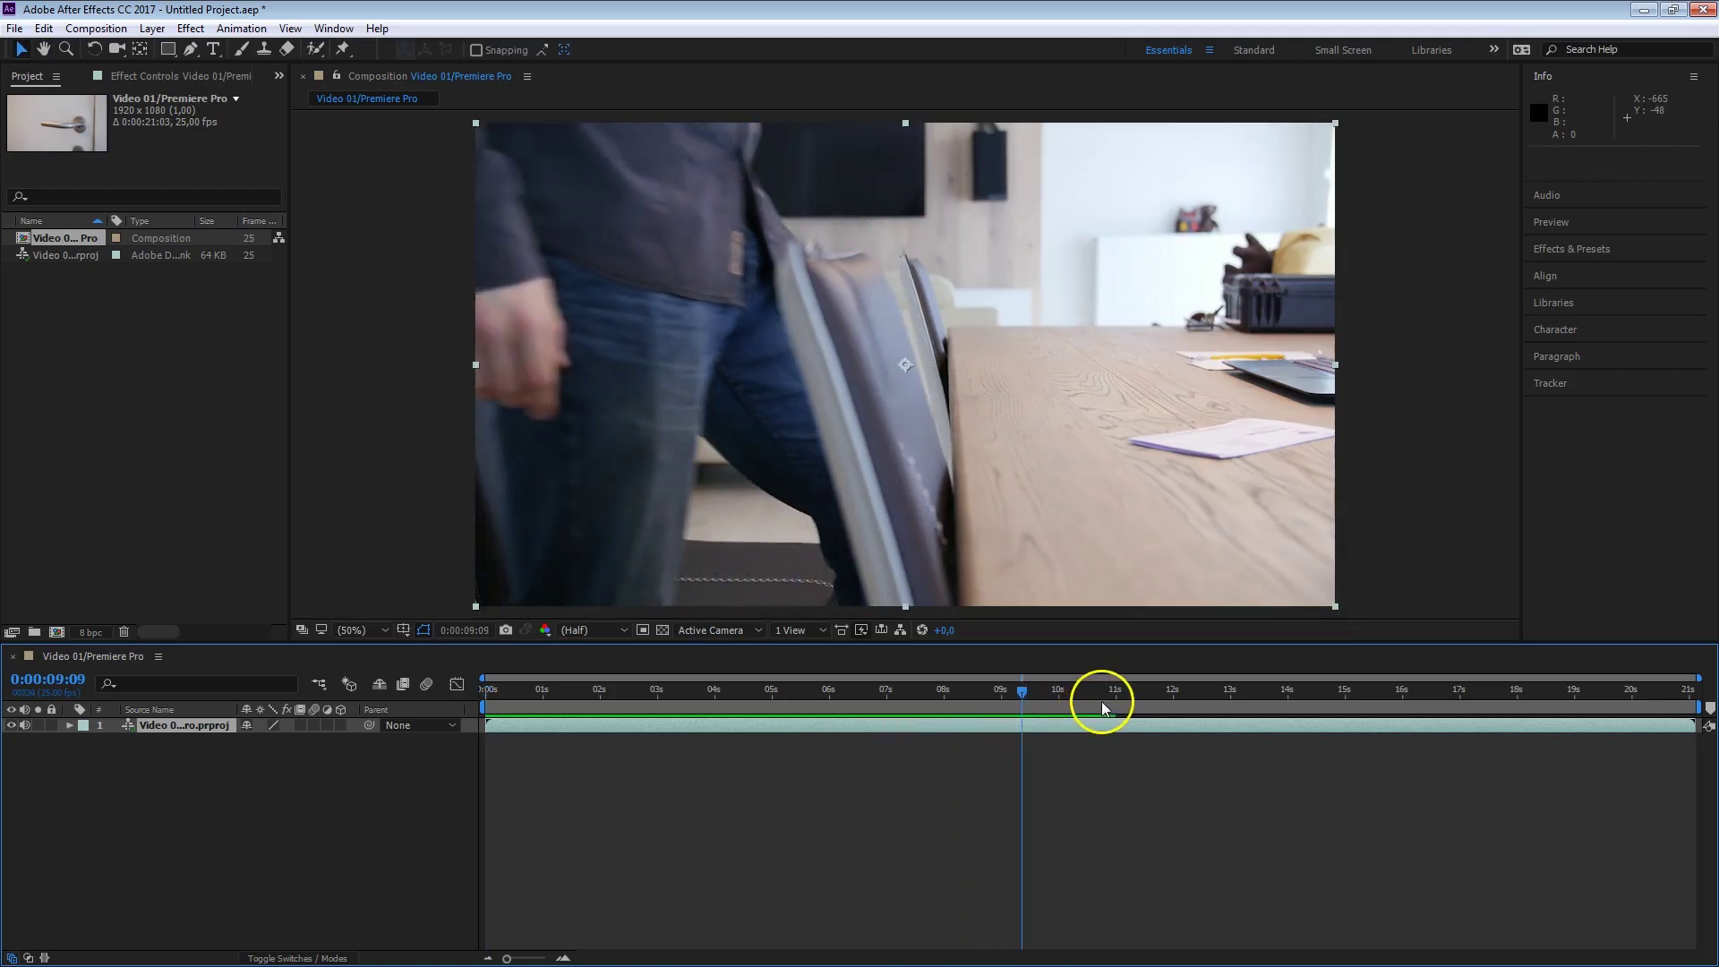
pyautogui.moveTo(1100, 694); pyautogui.dragTo(1155, 695)
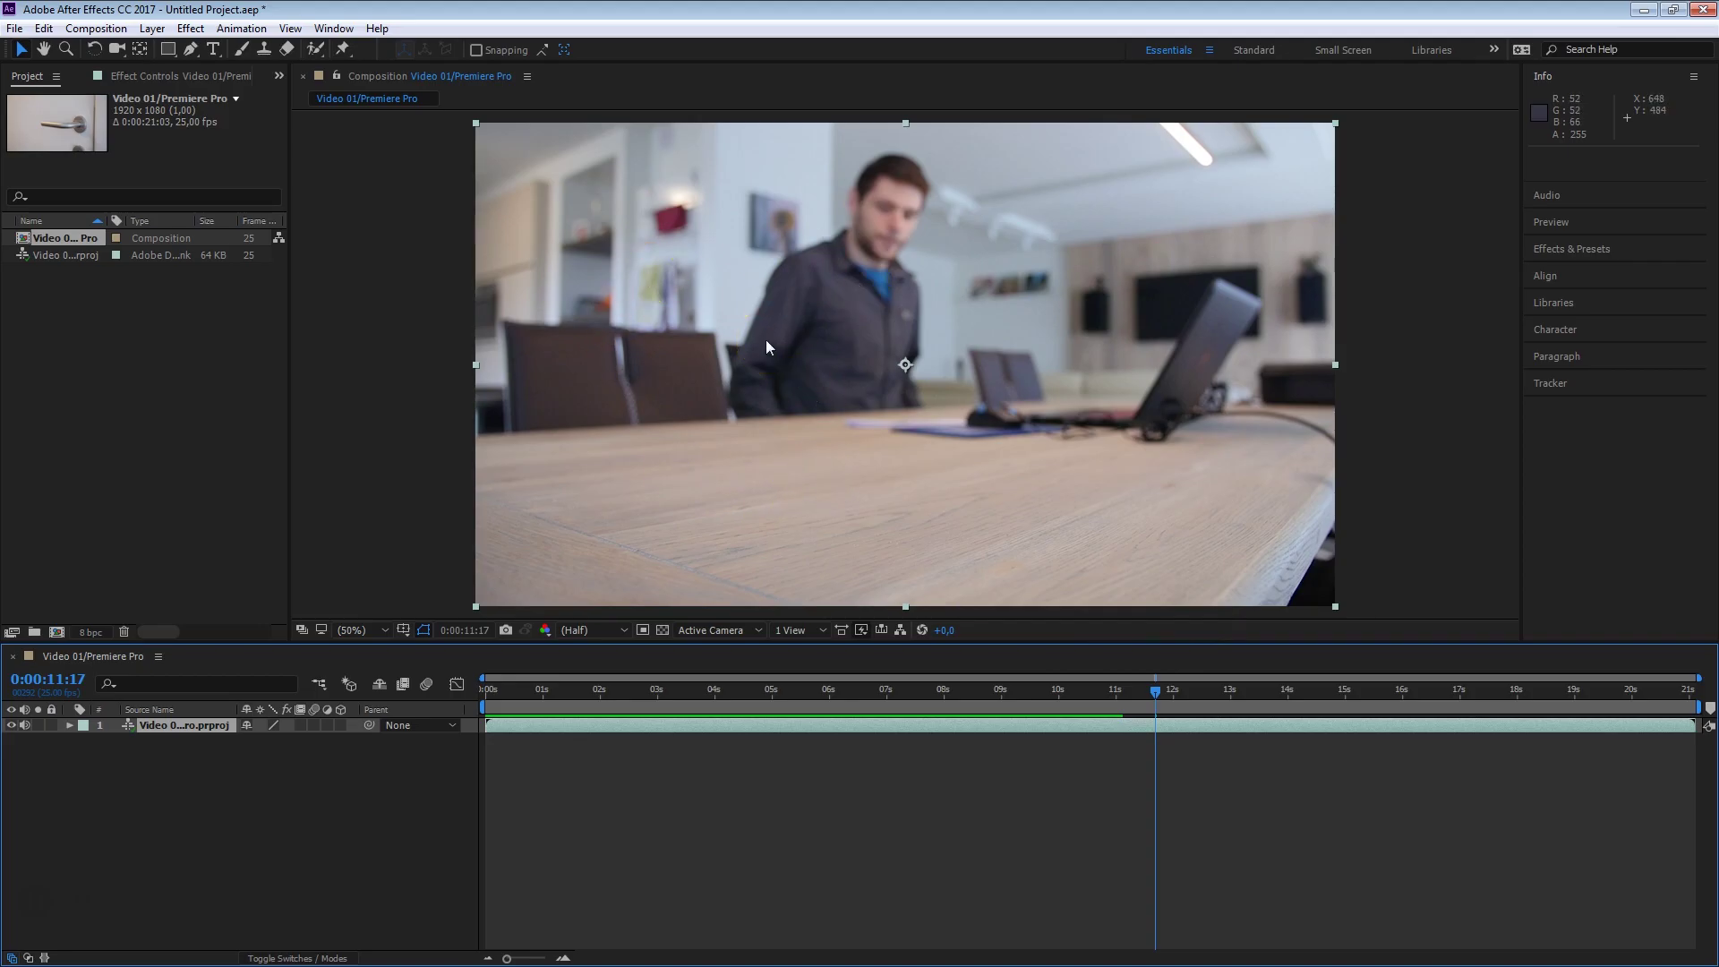
# Step: Raise P1120050's Lumetri temperature to 90.2 in the Color workspace and check After Effects
pyautogui.hotkey('alt', 'Tab')
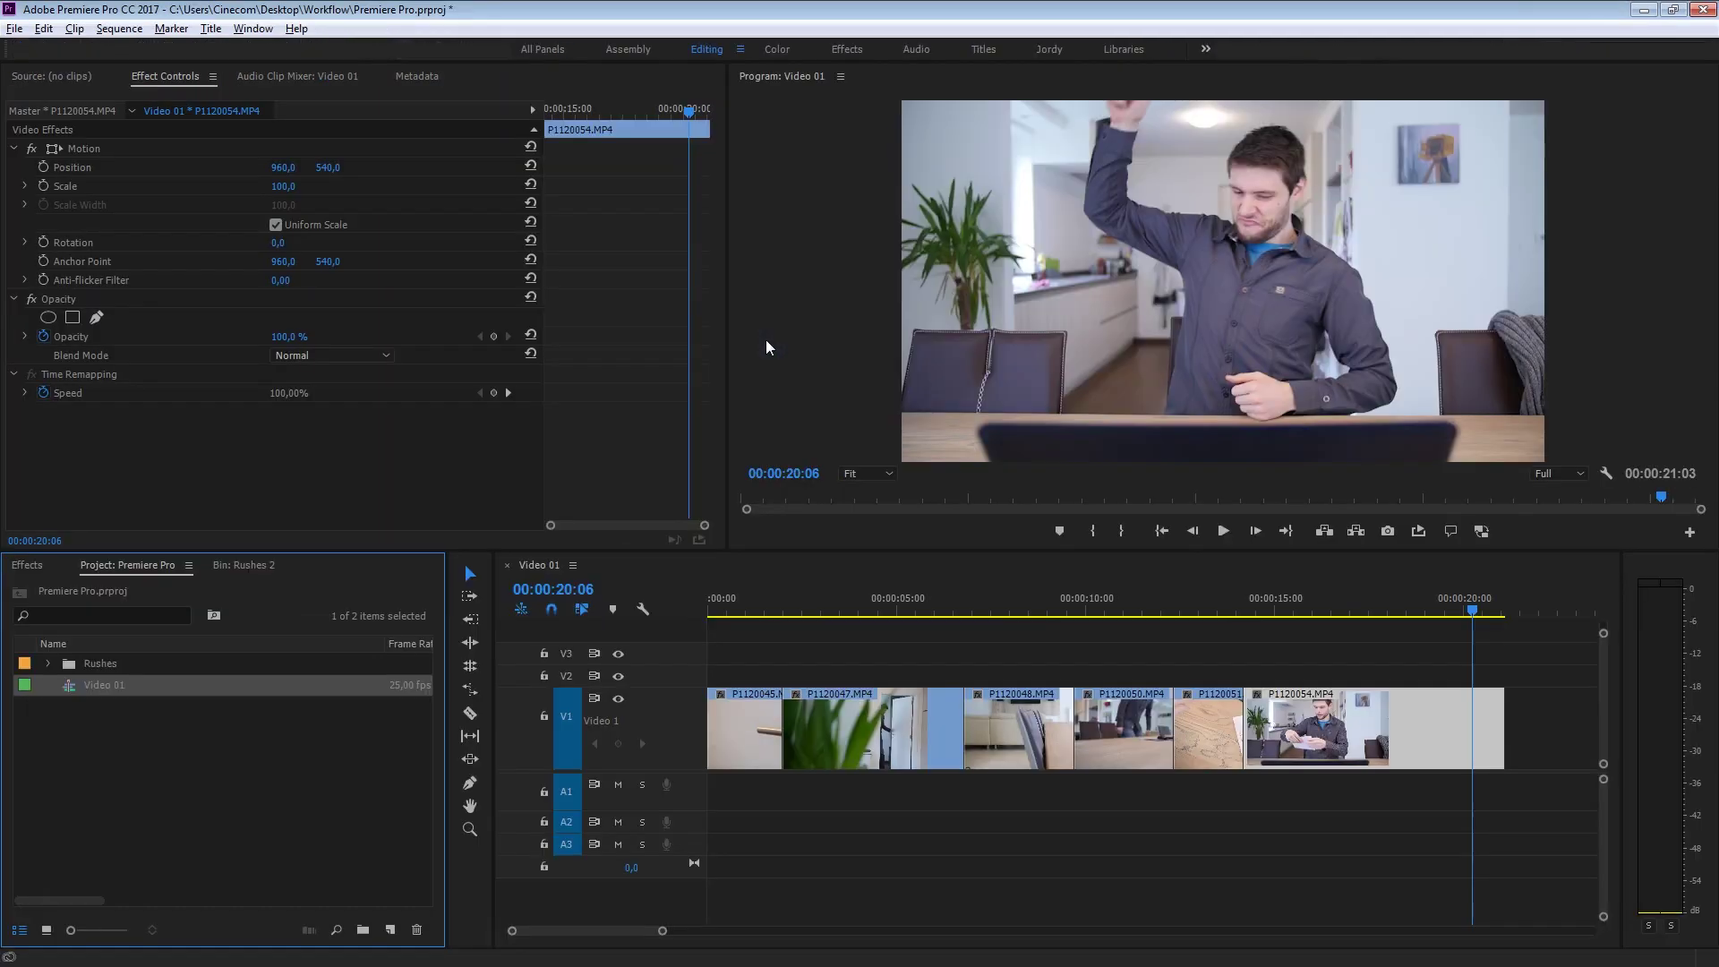
pyautogui.moveTo(1221, 616); pyautogui.dragTo(1117, 616)
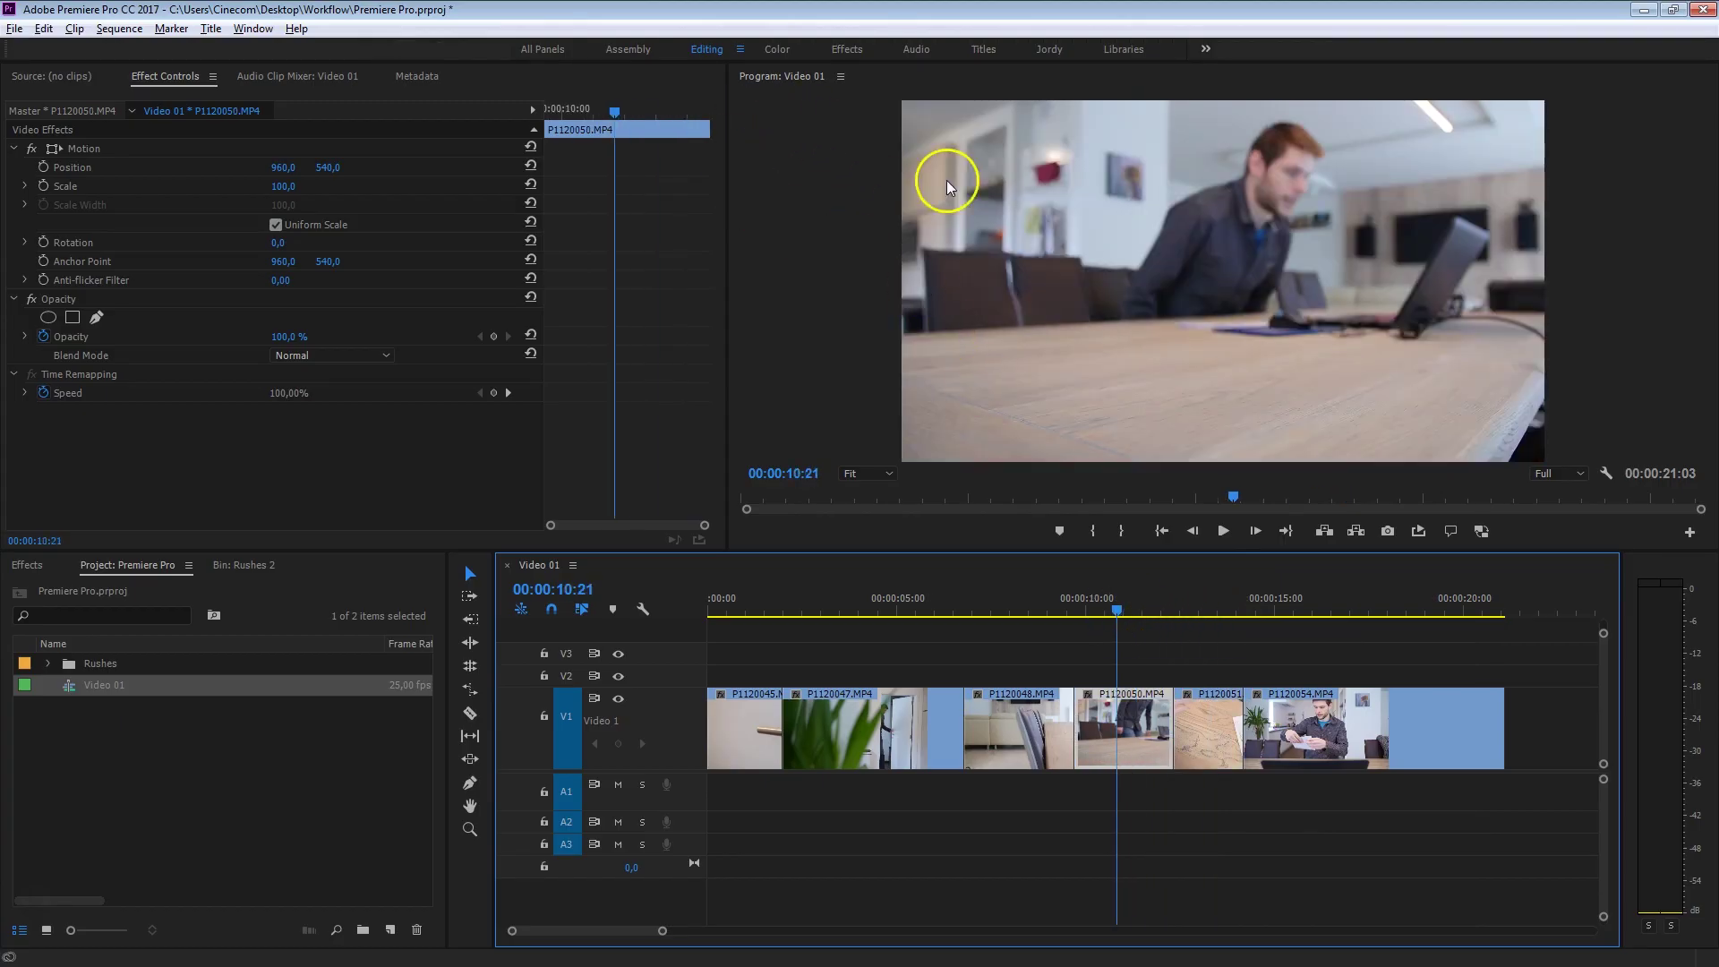
pyautogui.click(776, 51)
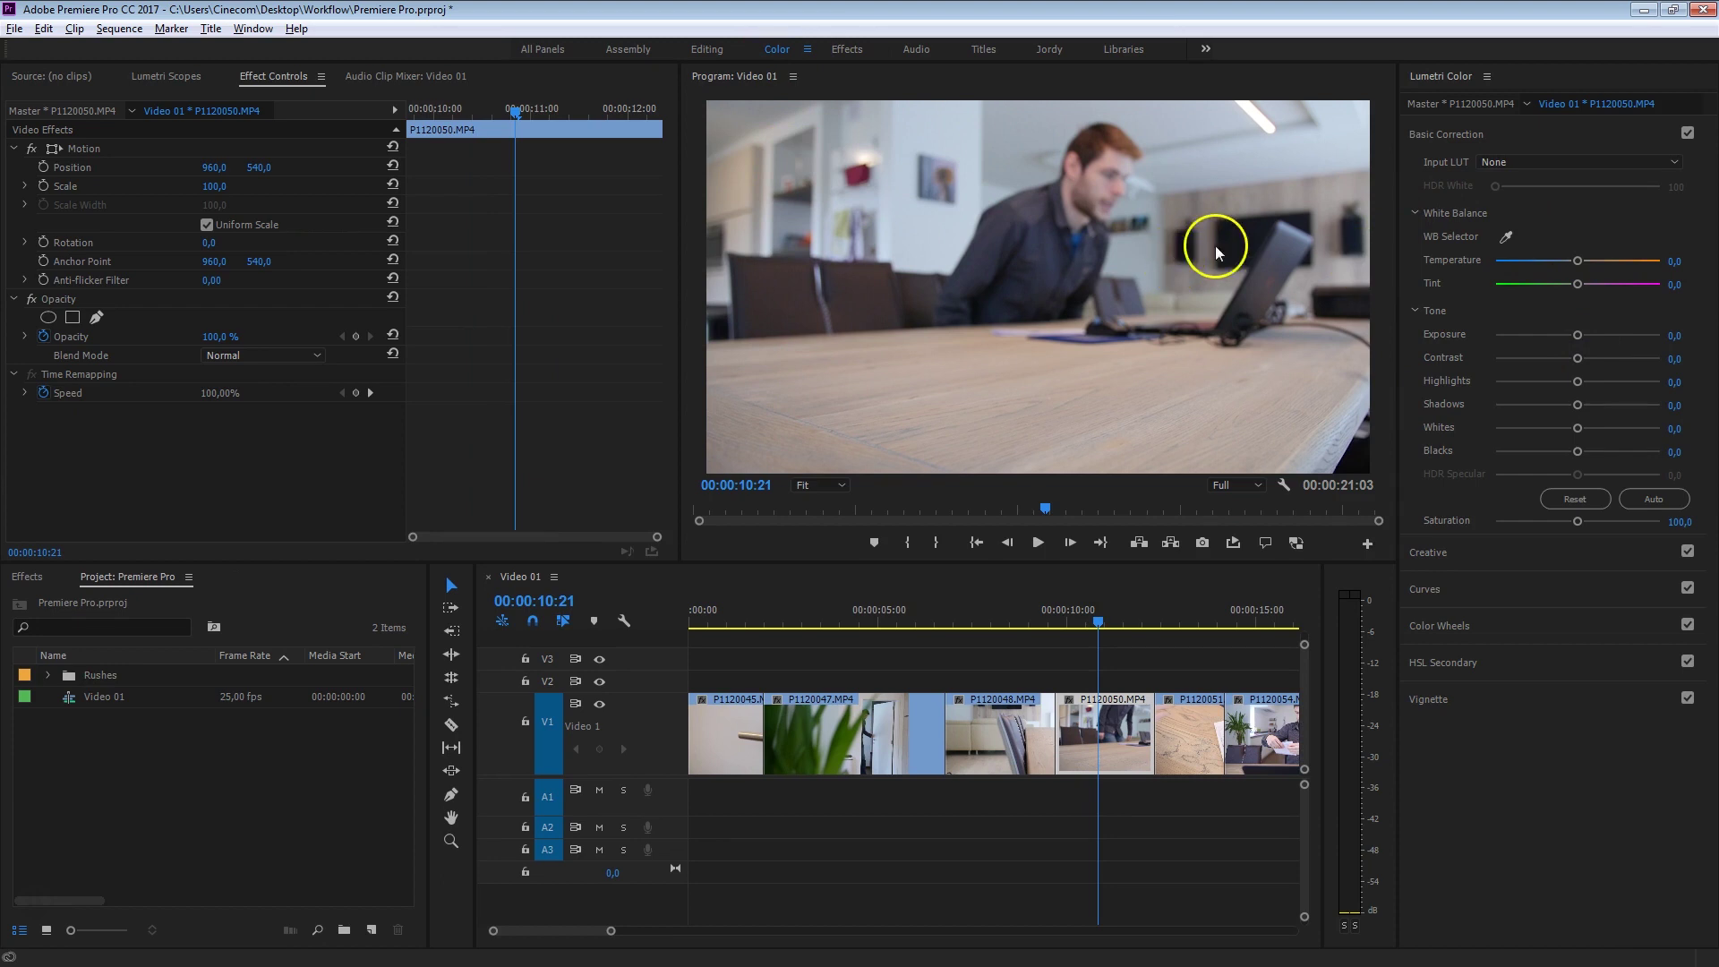
pyautogui.moveTo(1576, 261); pyautogui.dragTo(1589, 261)
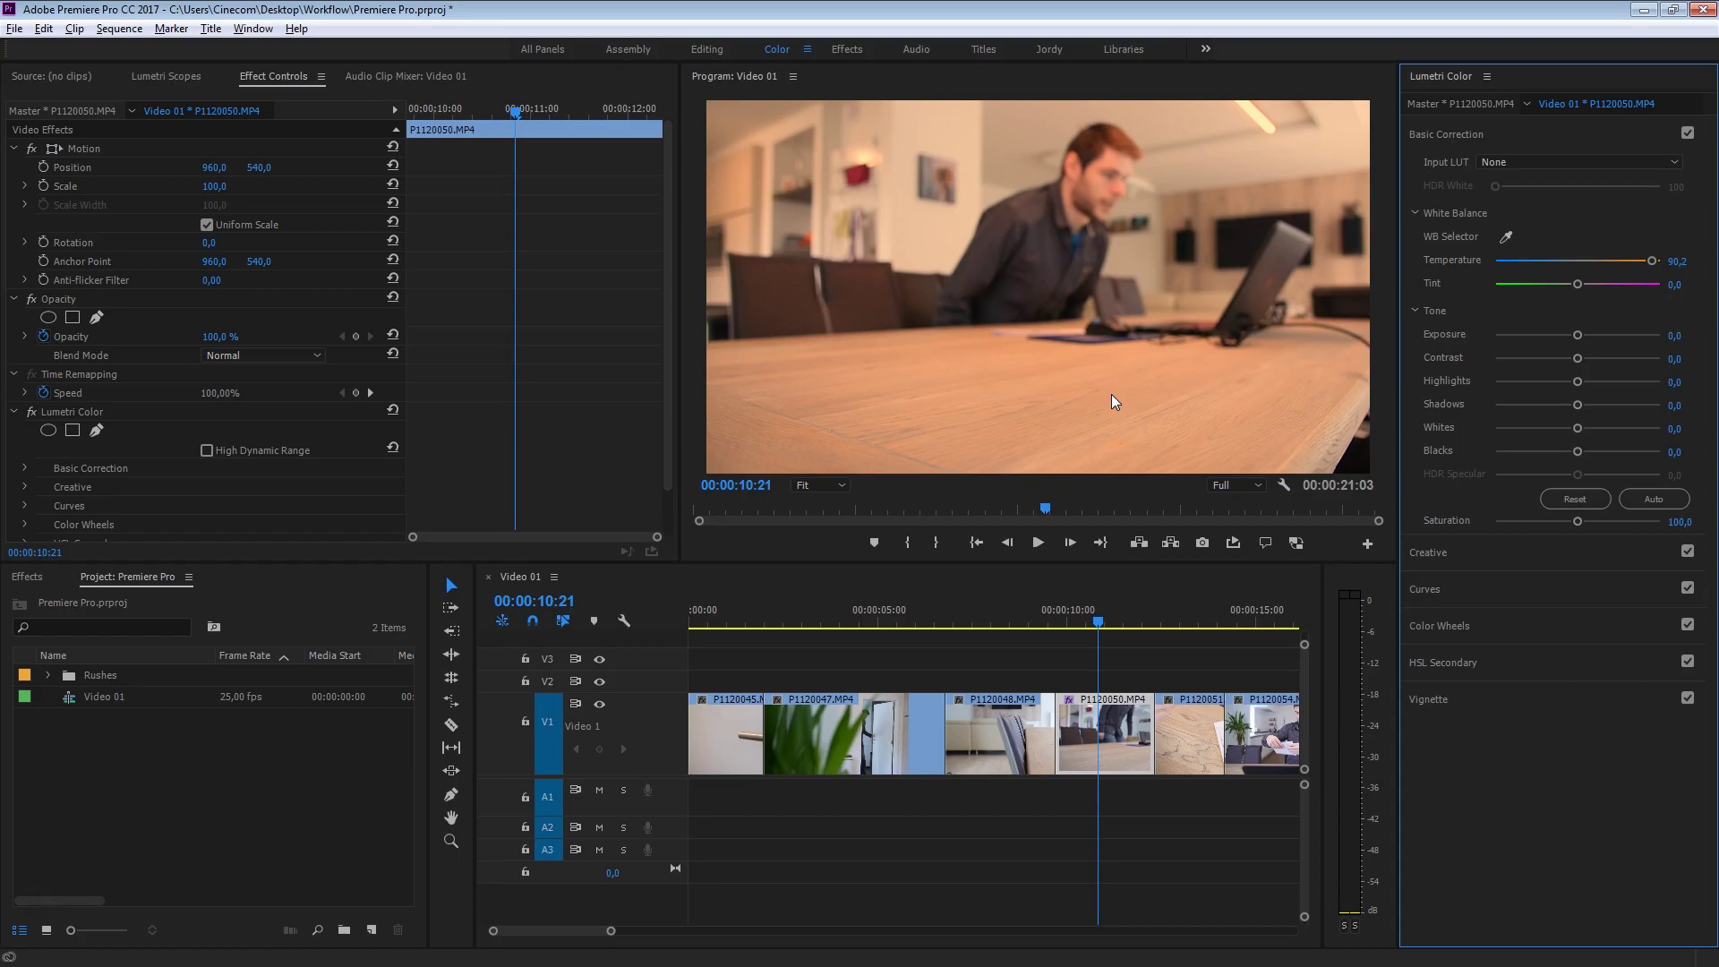
pyautogui.hotkey('alt', 'Tab')
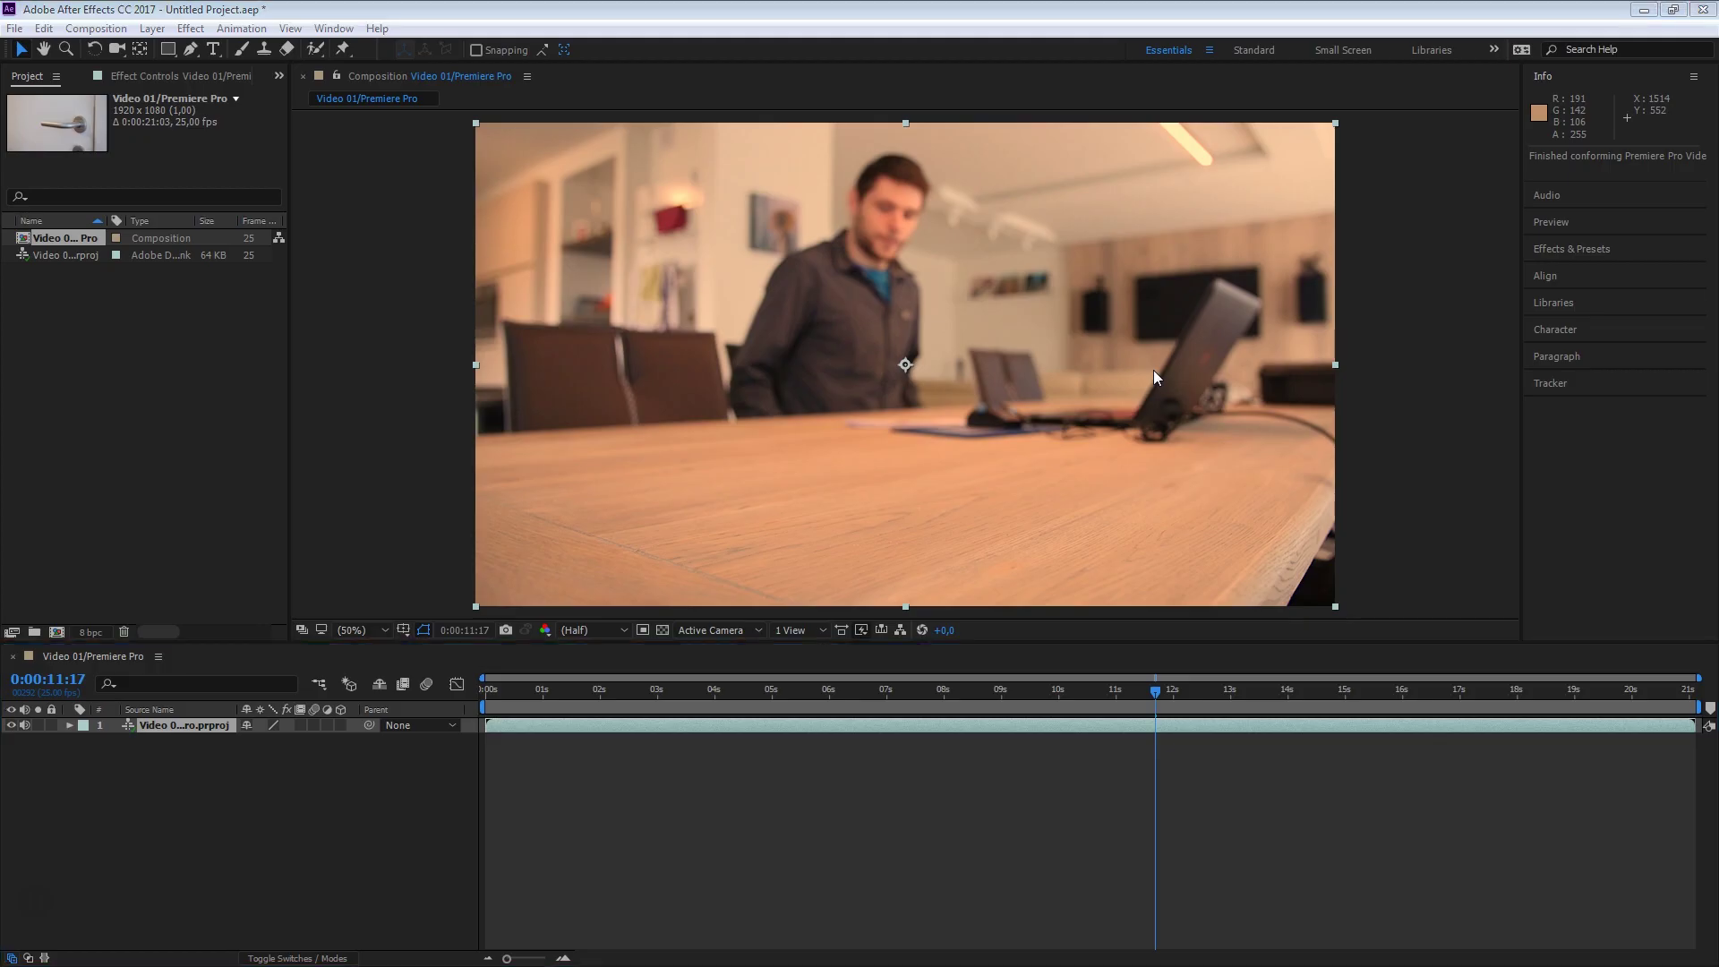
# Step: Move the short P11 clip to the end of V1 and view the resulting gap in After Effects
pyautogui.hotkey('alt', 'Tab')
pyautogui.click(877, 900)
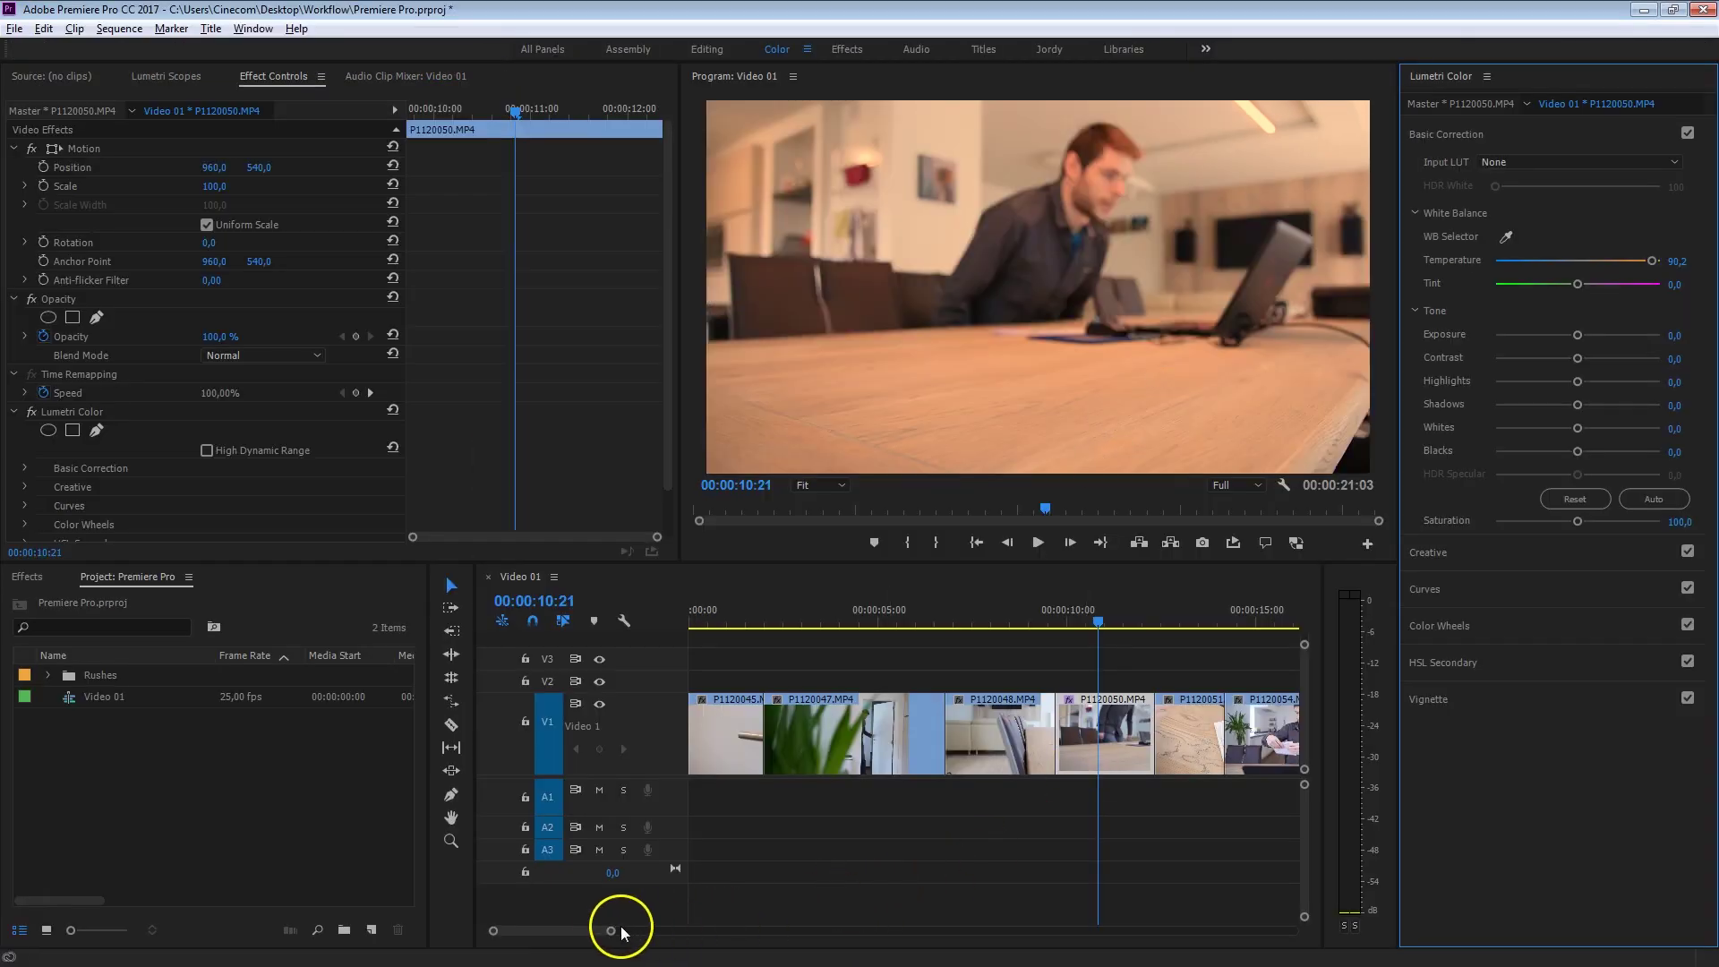
pyautogui.moveTo(610, 930); pyautogui.dragTo(682, 930)
pyautogui.moveTo(859, 729); pyautogui.dragTo(1078, 628)
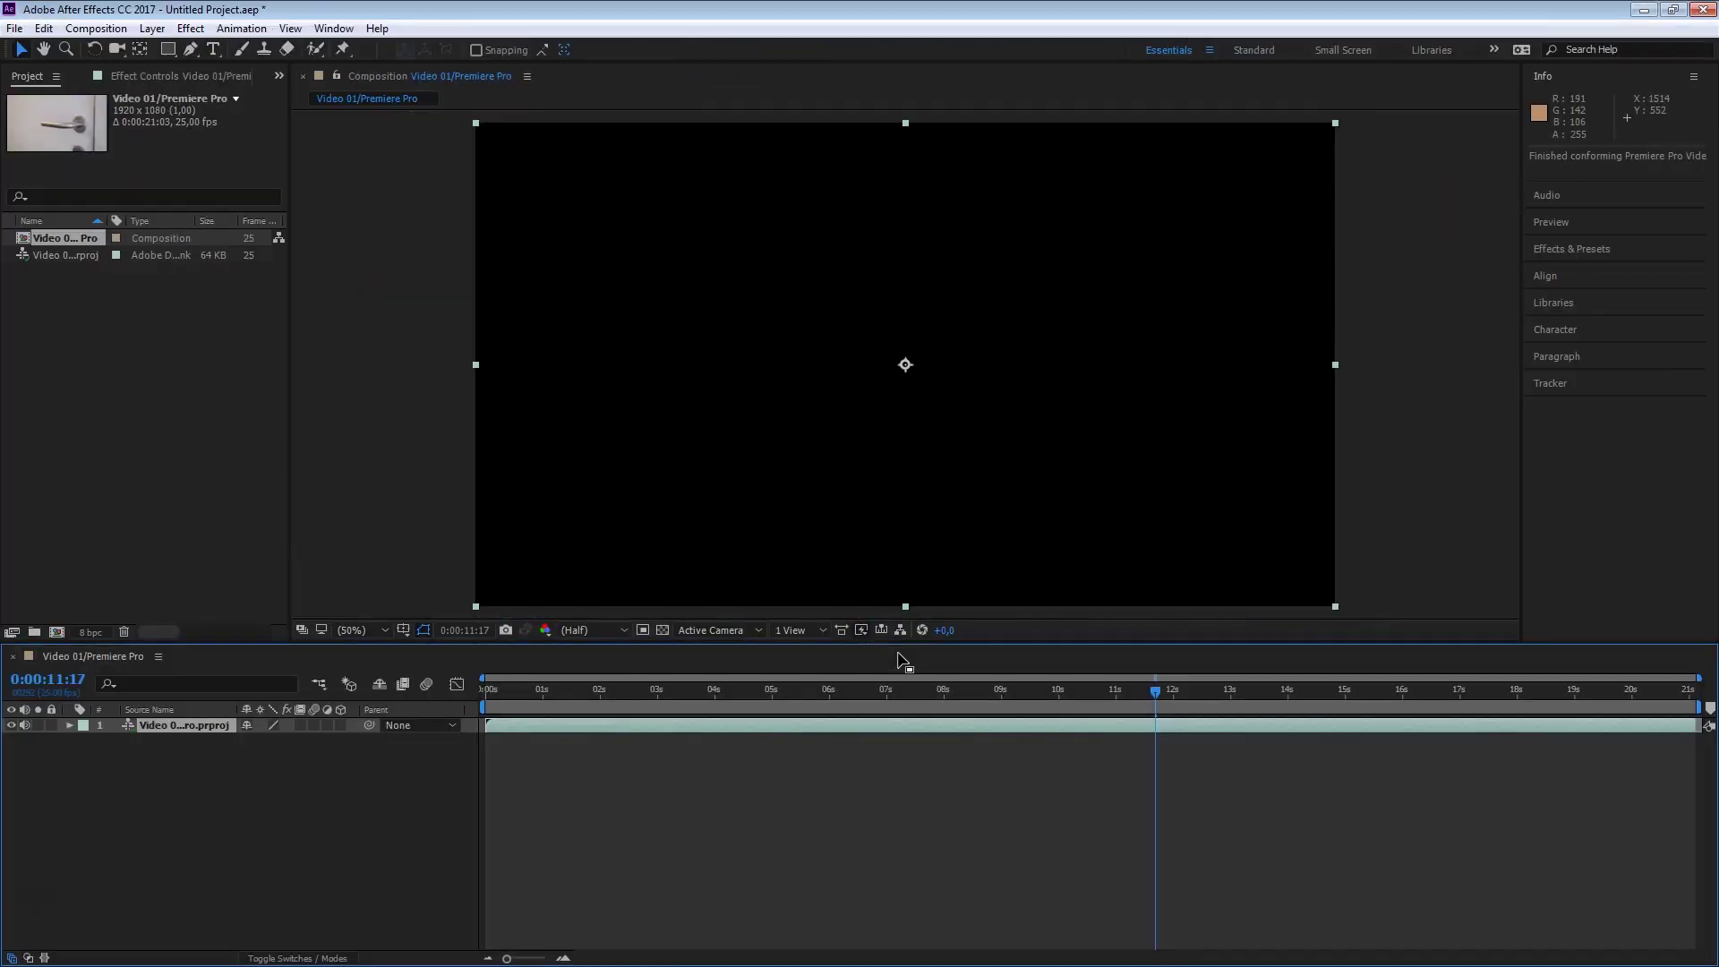
pyautogui.click(942, 691)
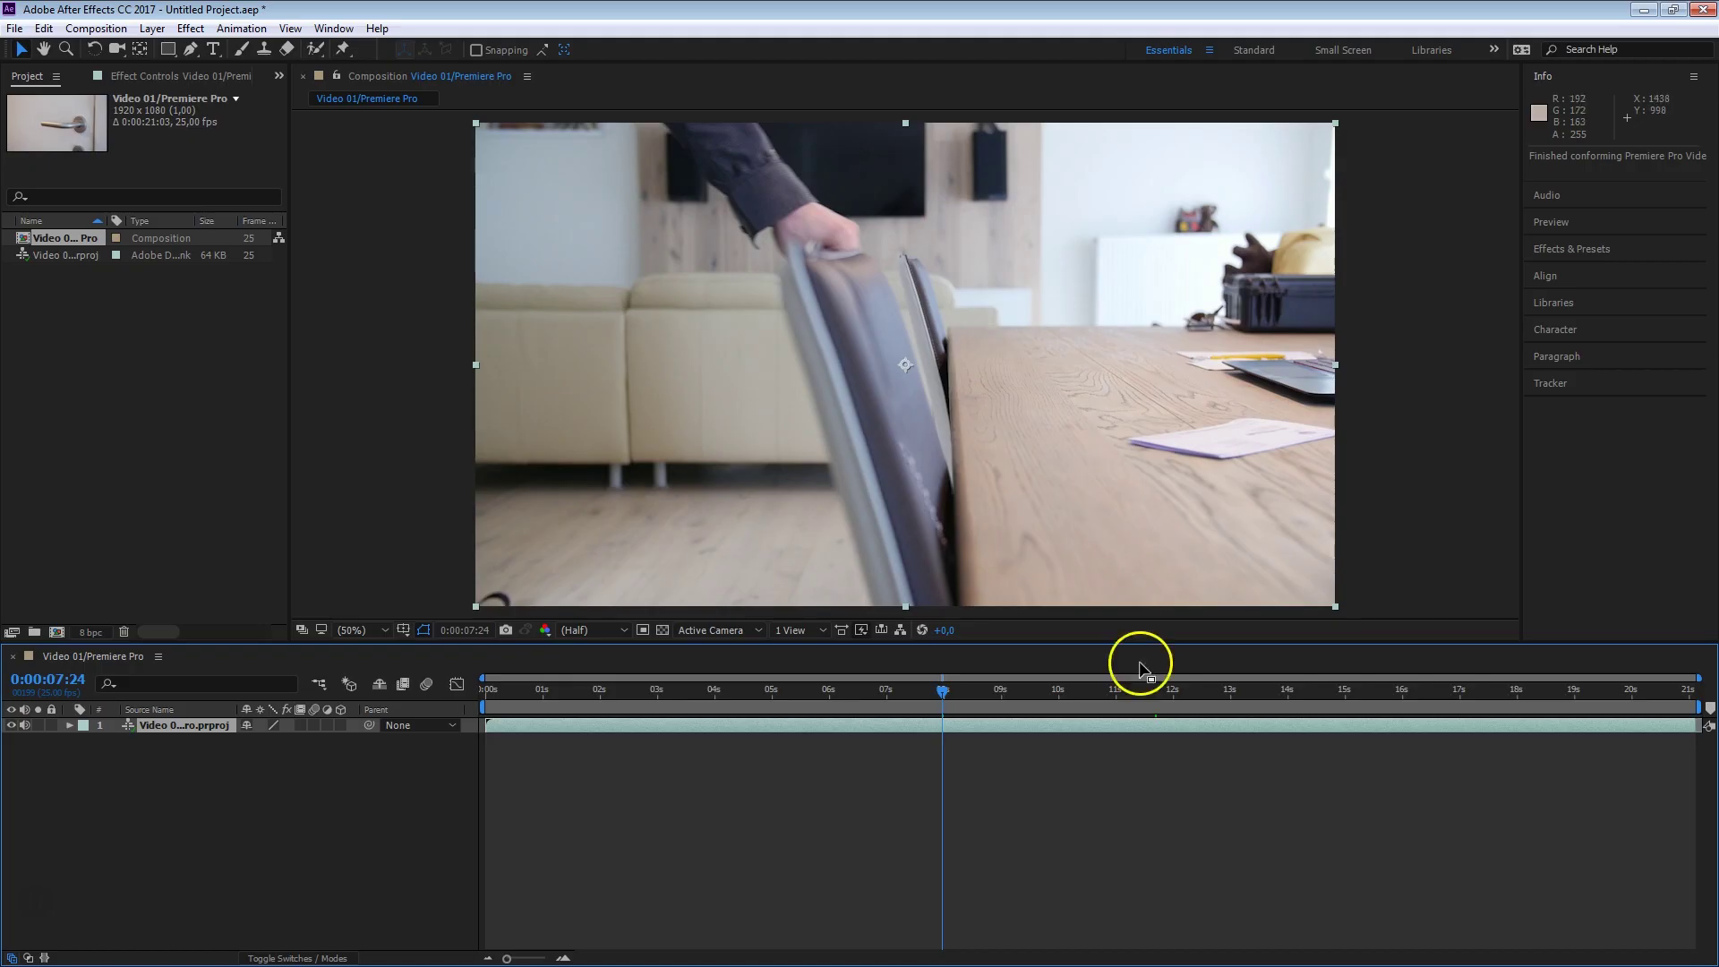
pyautogui.click(1104, 693)
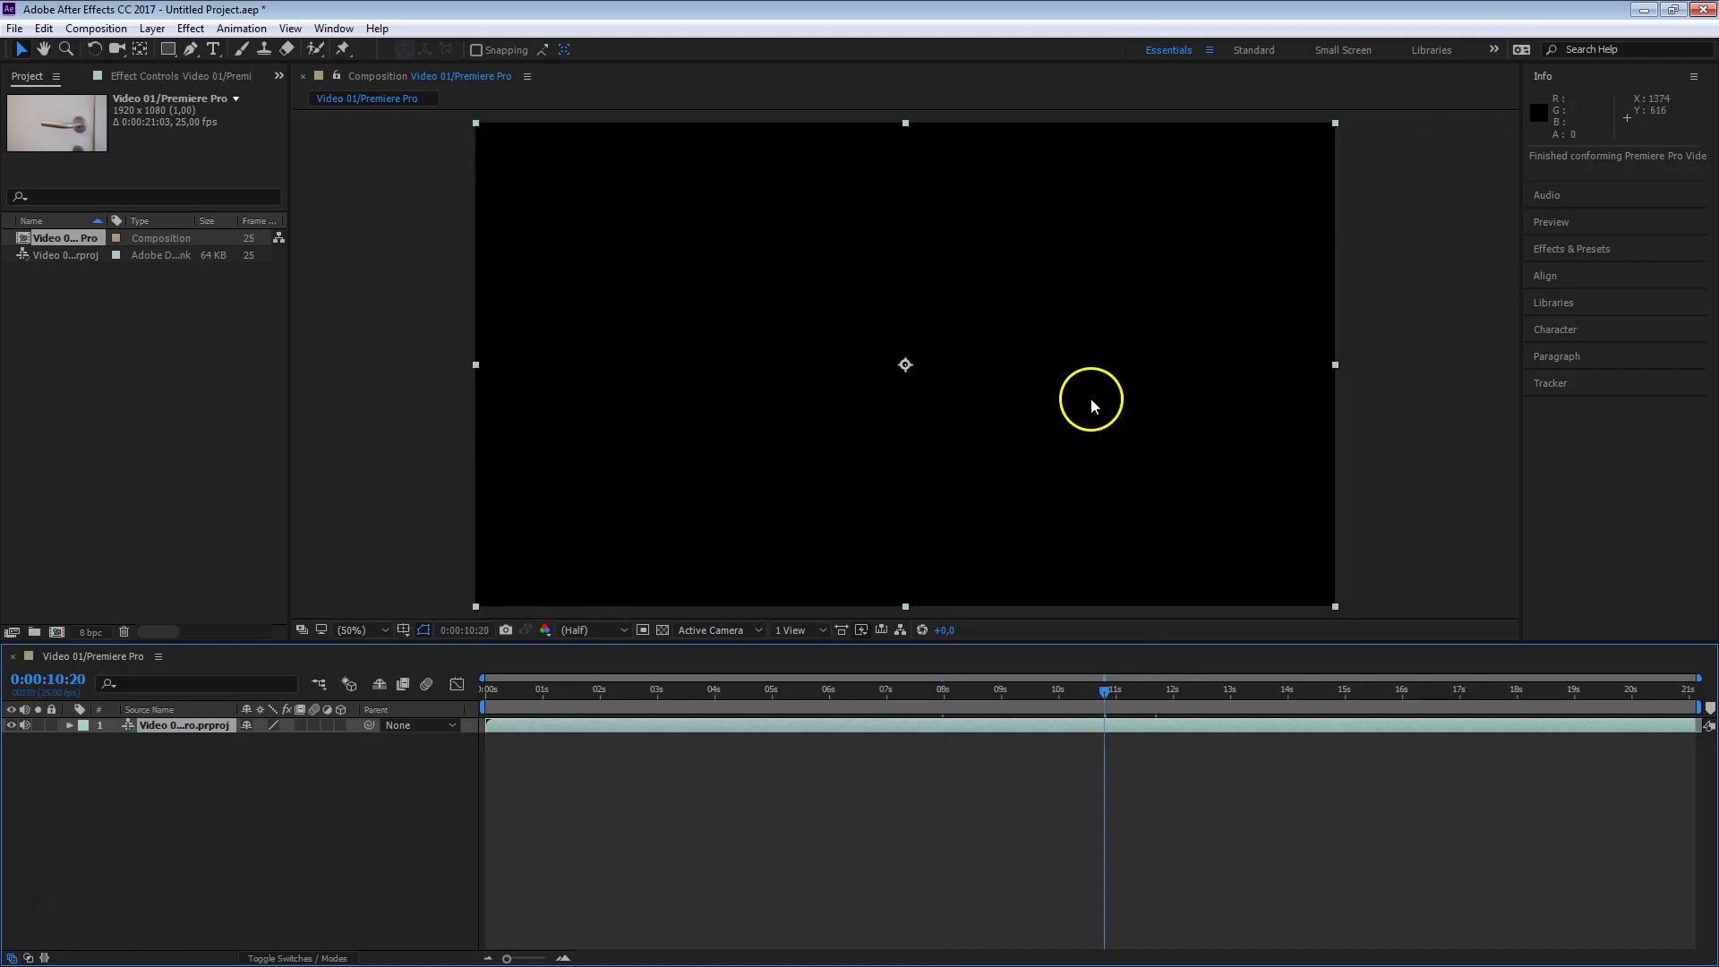
pyautogui.click(883, 693)
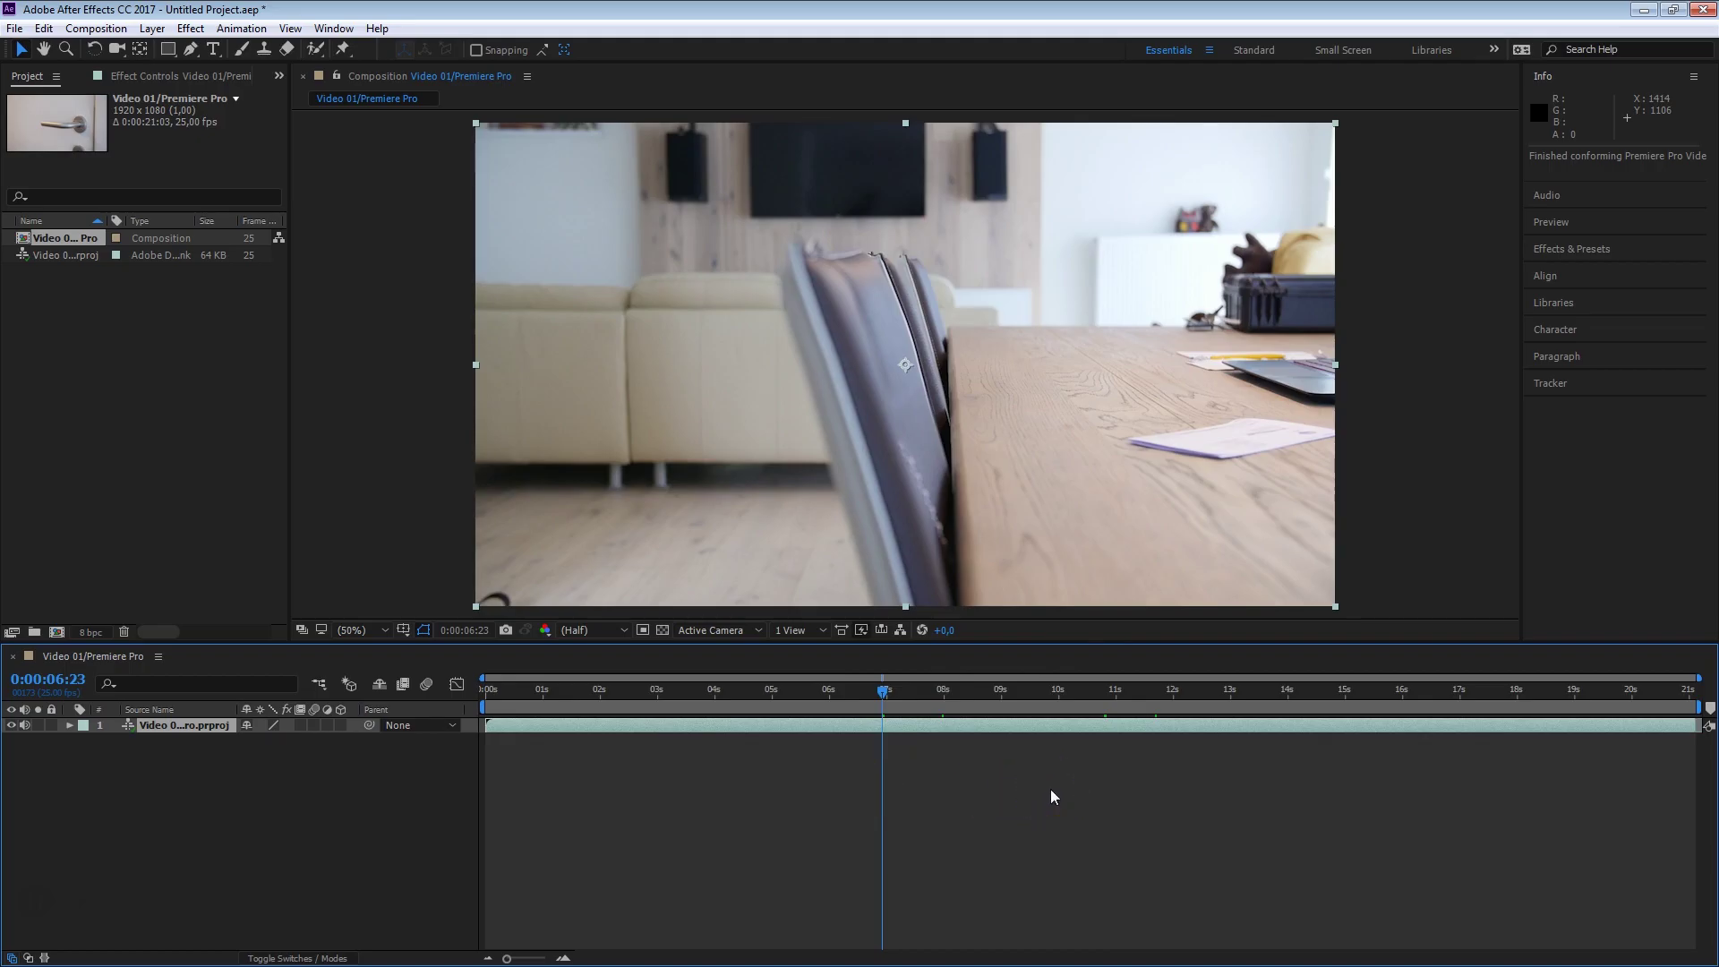
pyautogui.click(925, 702)
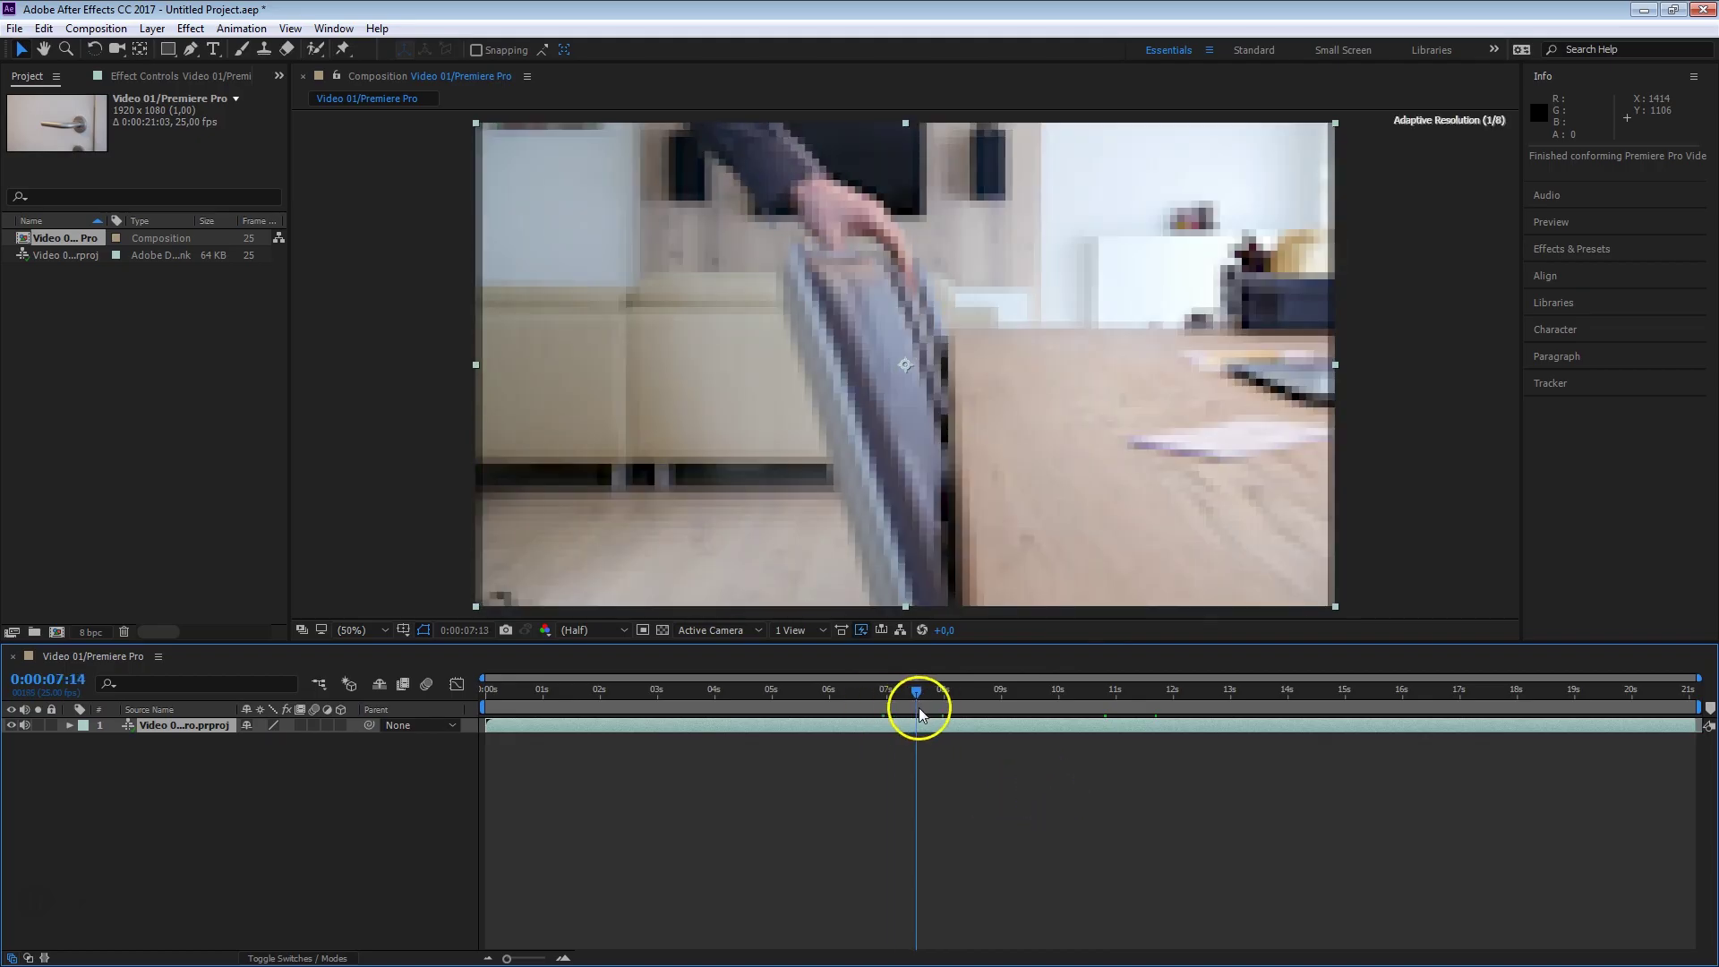
pyautogui.click(903, 824)
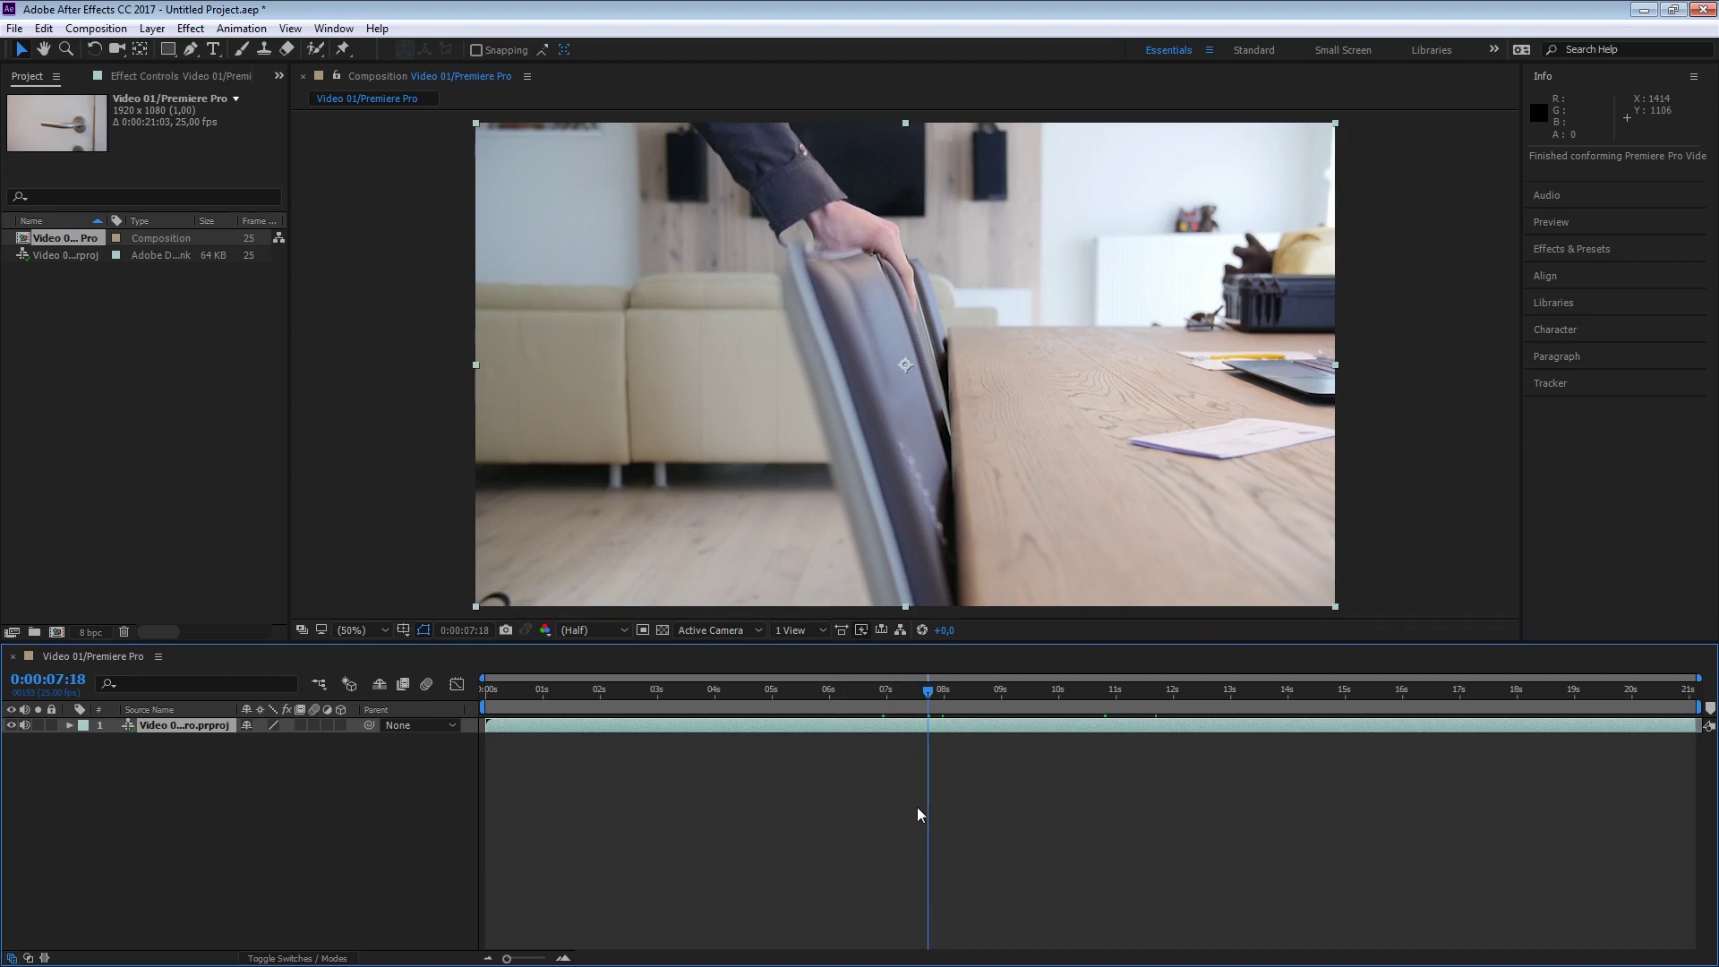
pyautogui.click(899, 795)
pyautogui.click(899, 550)
pyautogui.hotkey('alt', 'Tab')
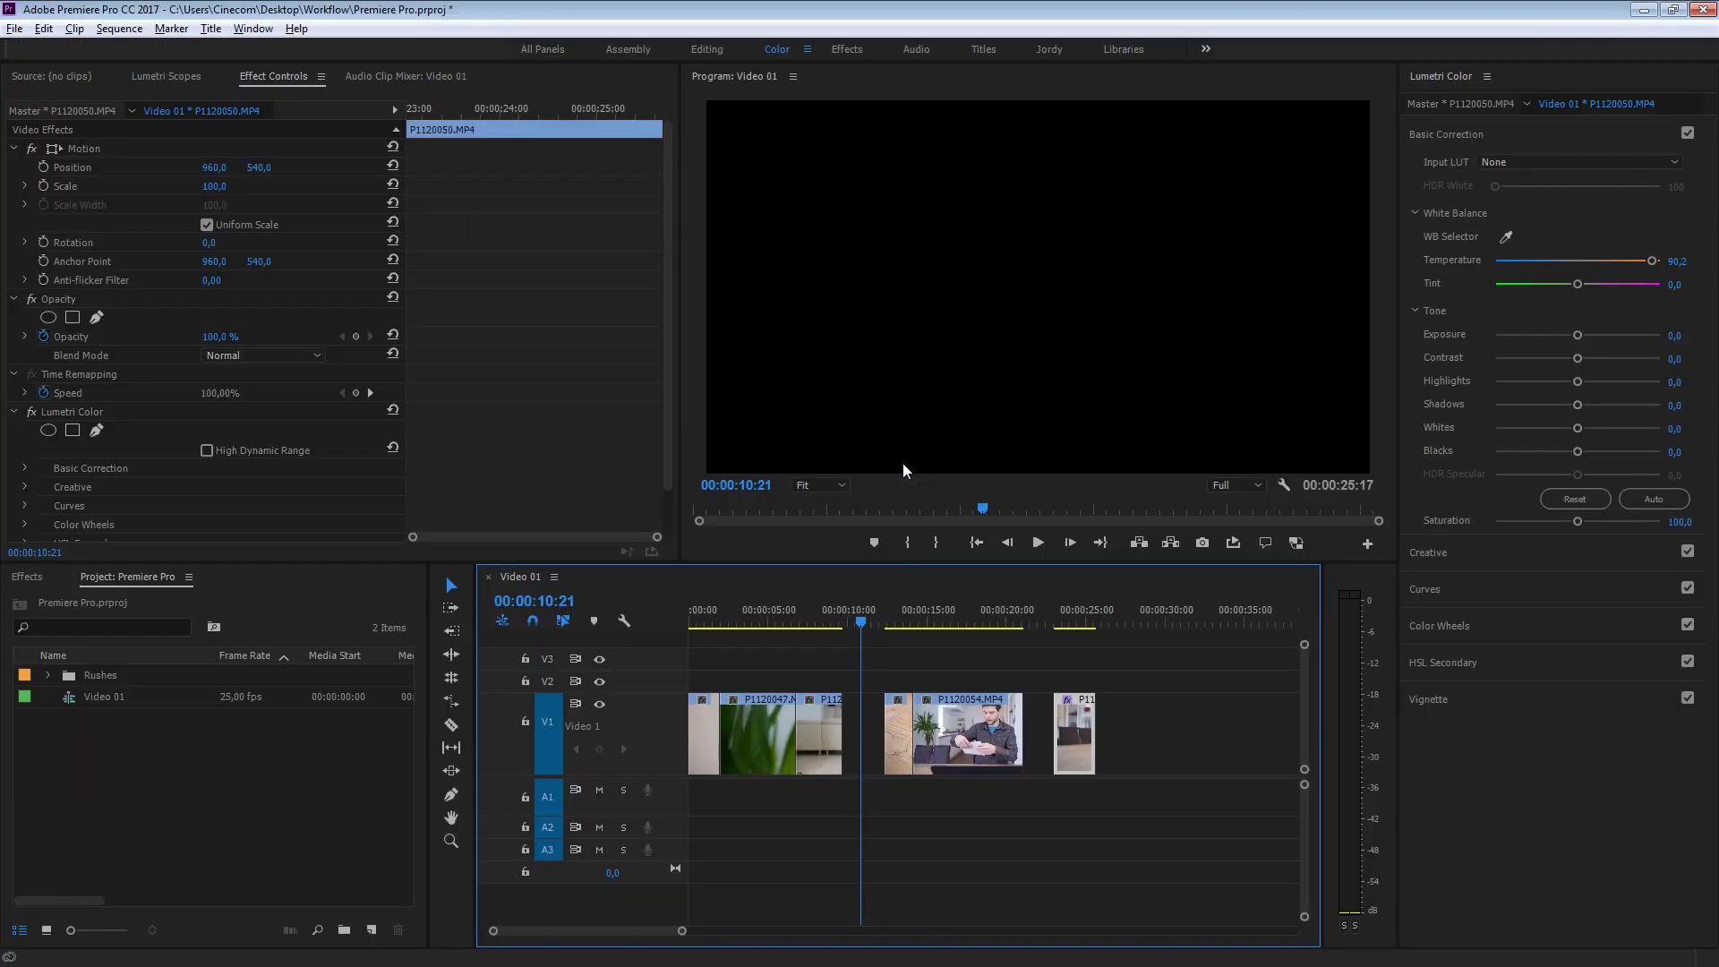
pyautogui.click(922, 686)
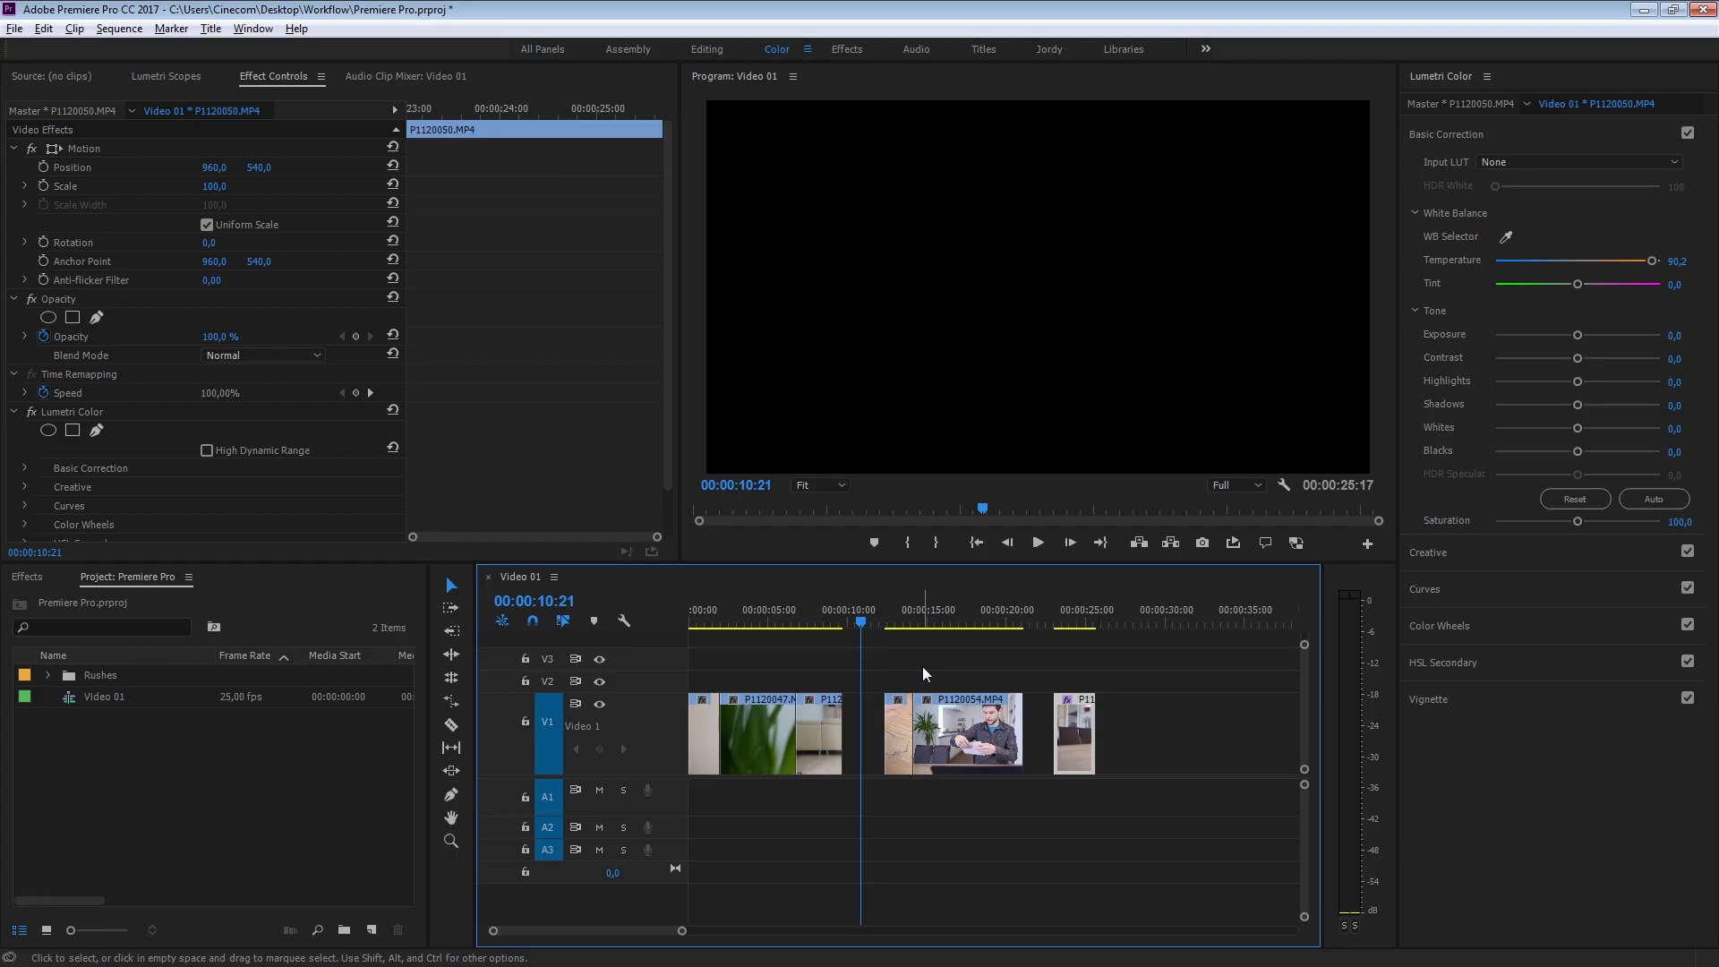
# Step: Close After Effects without saving and undo the clip move in Premiere Pro
pyautogui.hotkey('alt', 'Tab')
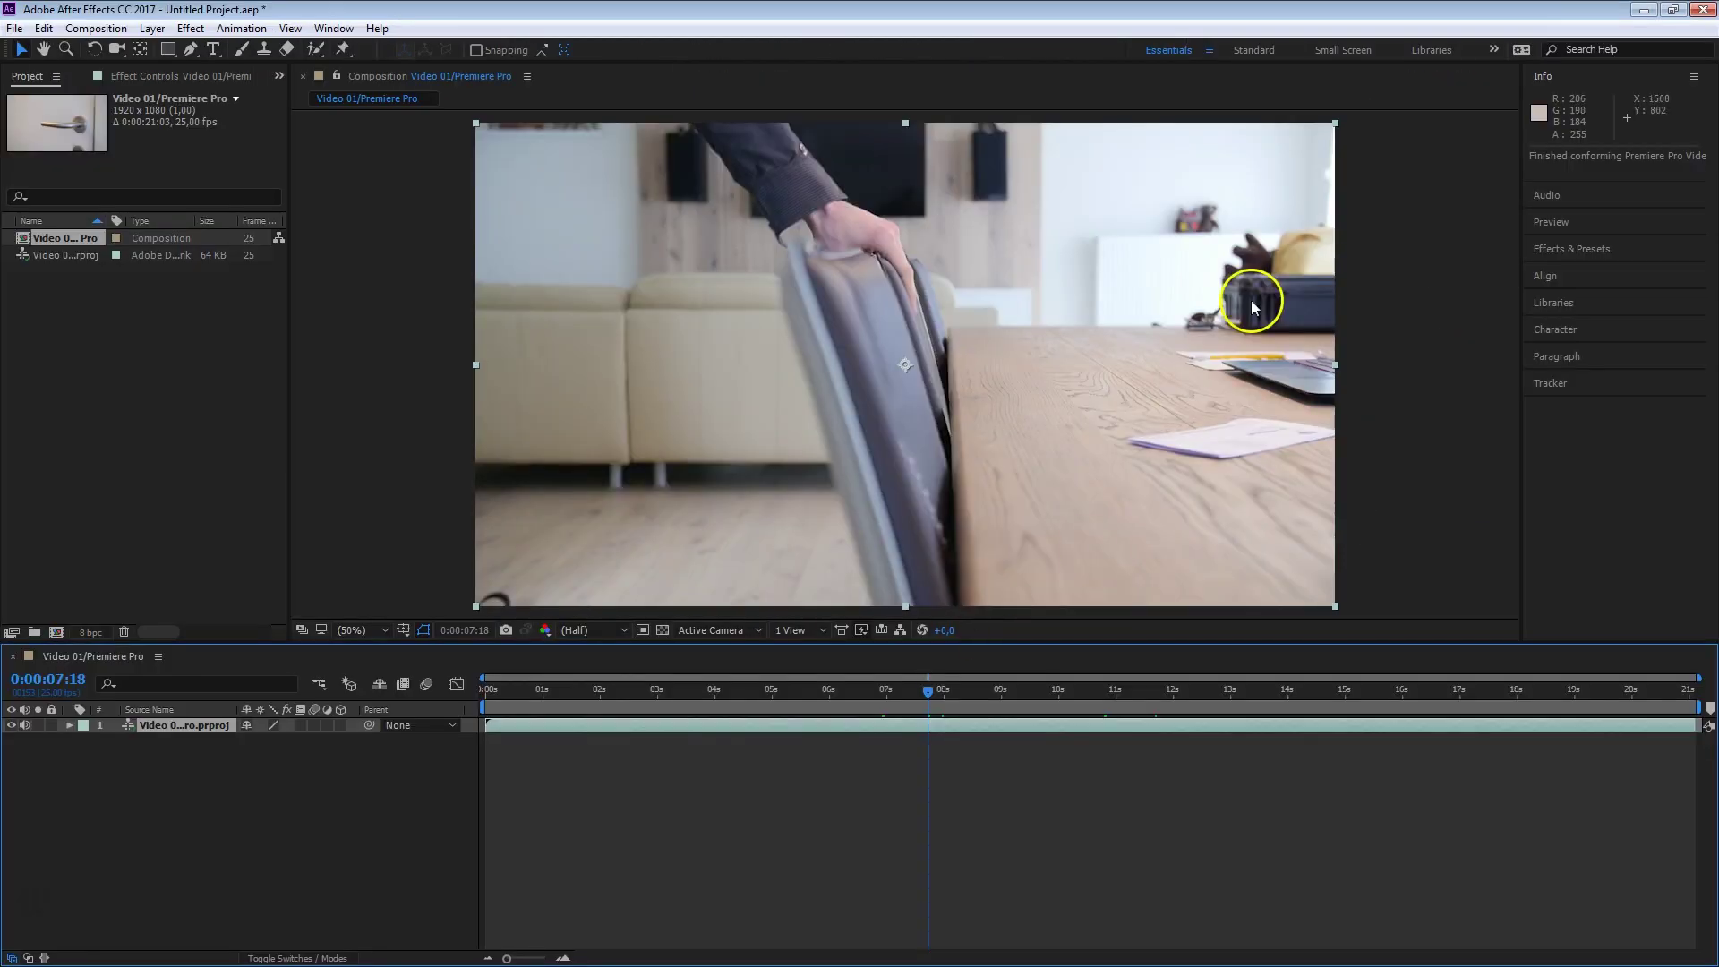
pyautogui.click(1703, 10)
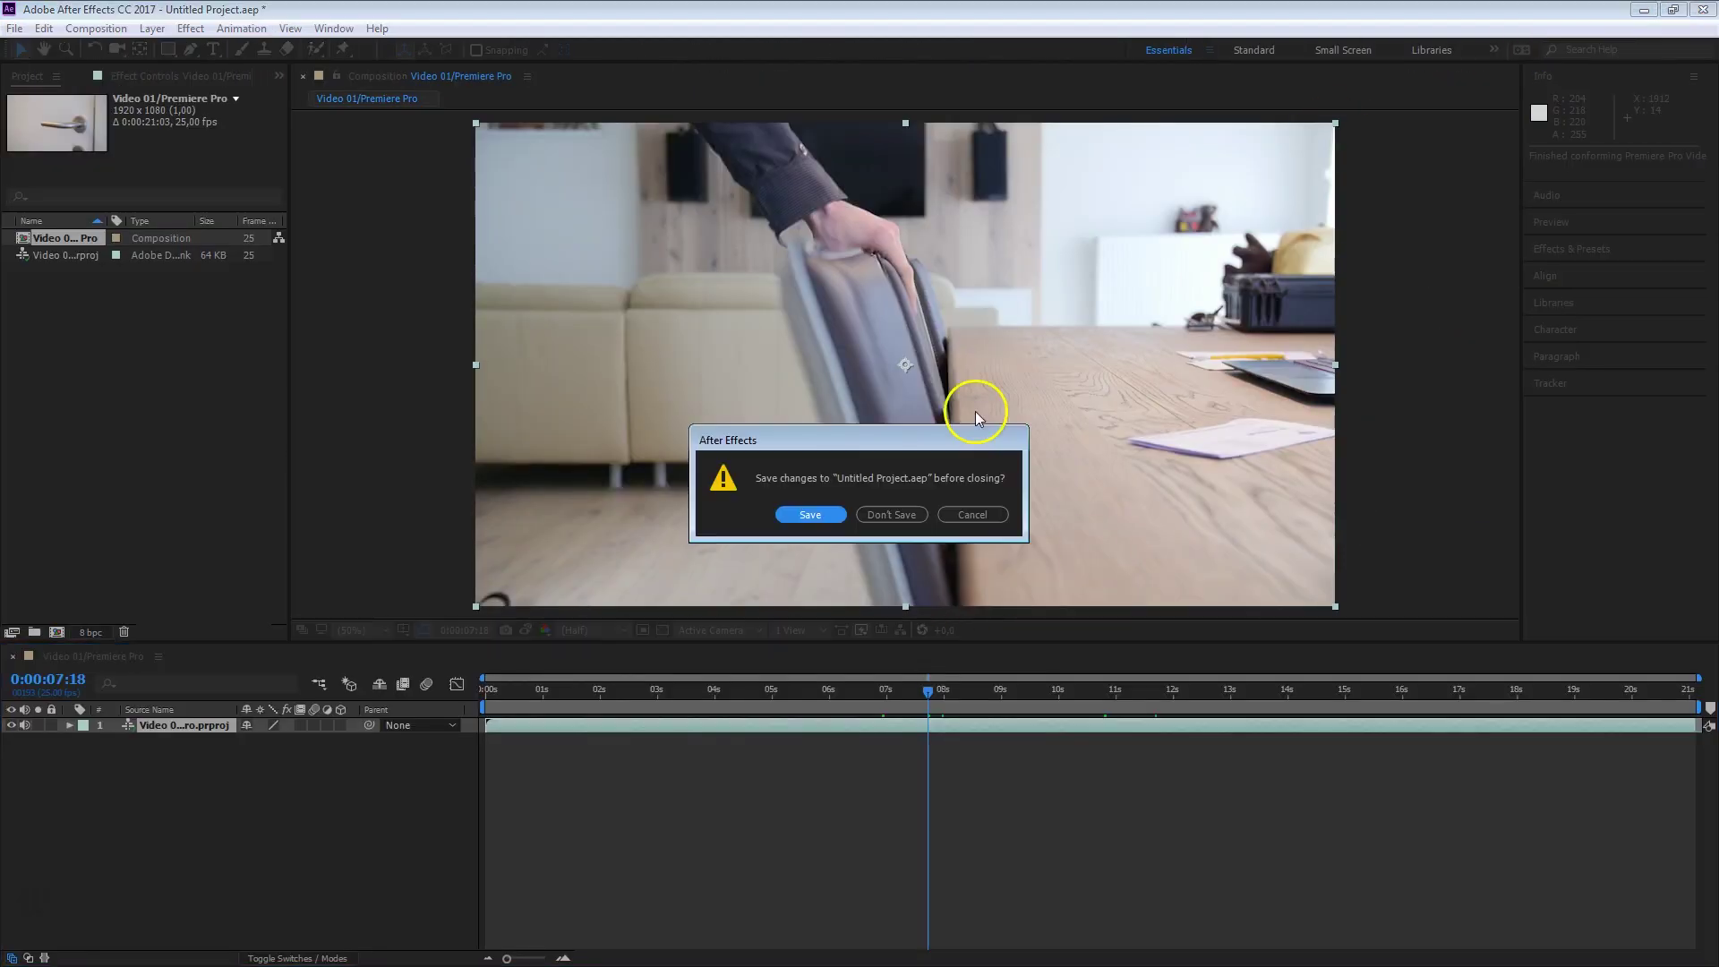
pyautogui.click(891, 520)
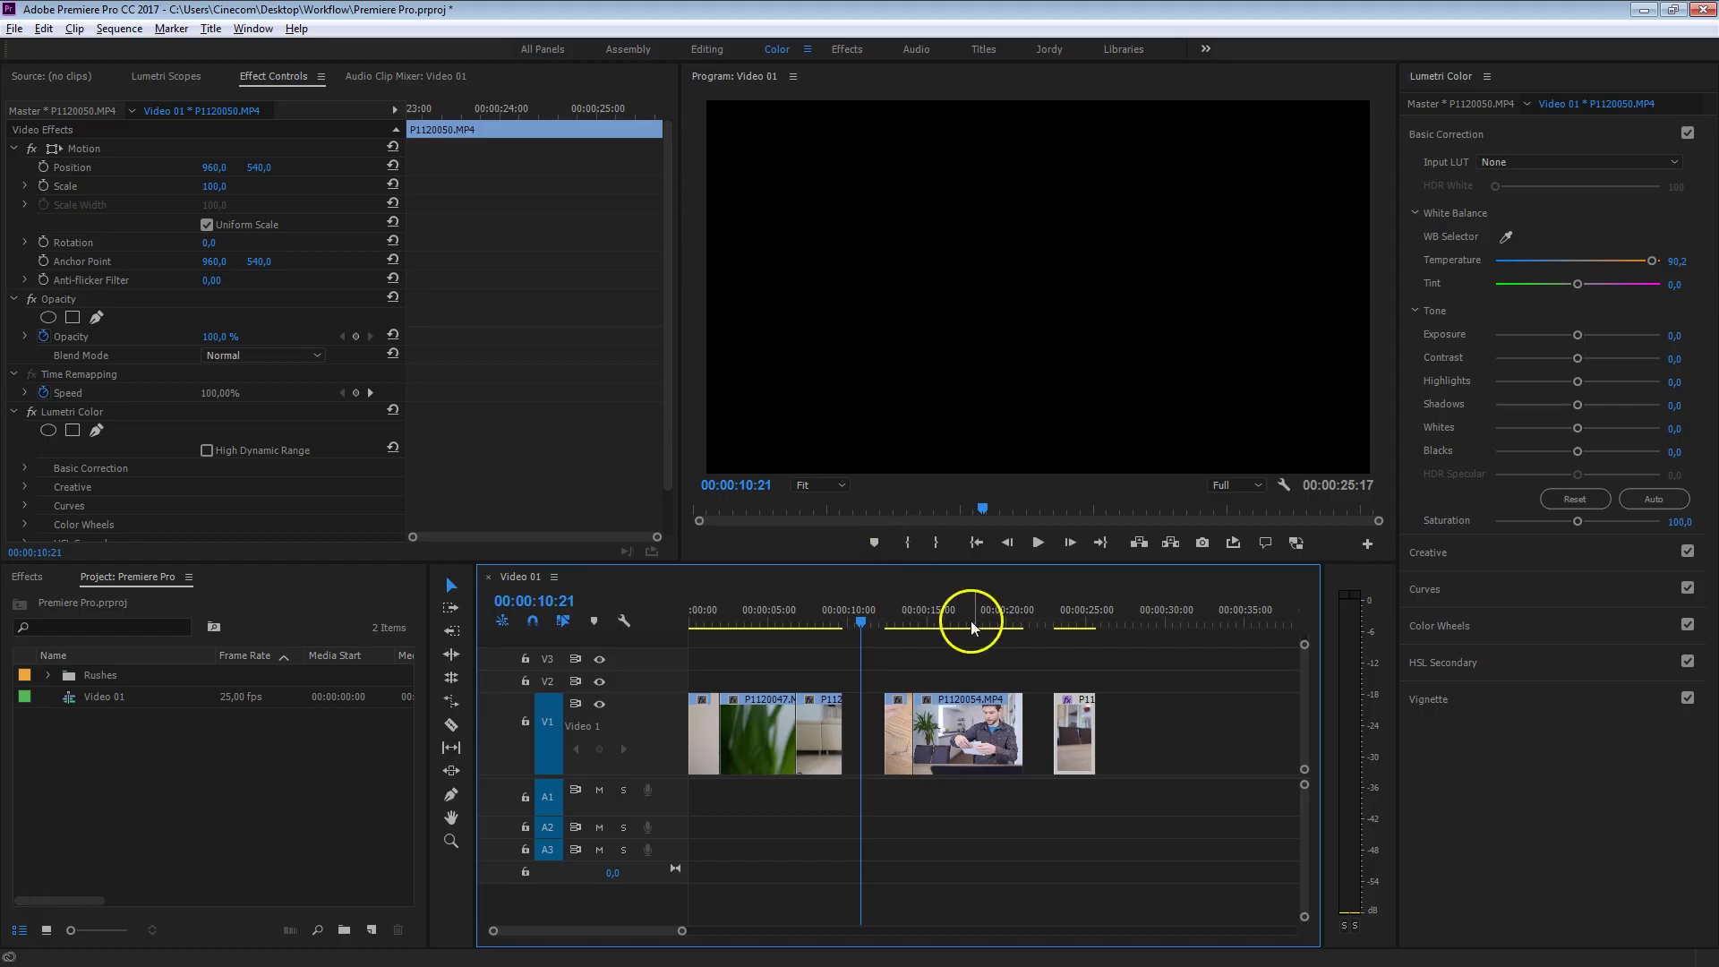
pyautogui.hotkey('ctrl', 'z')
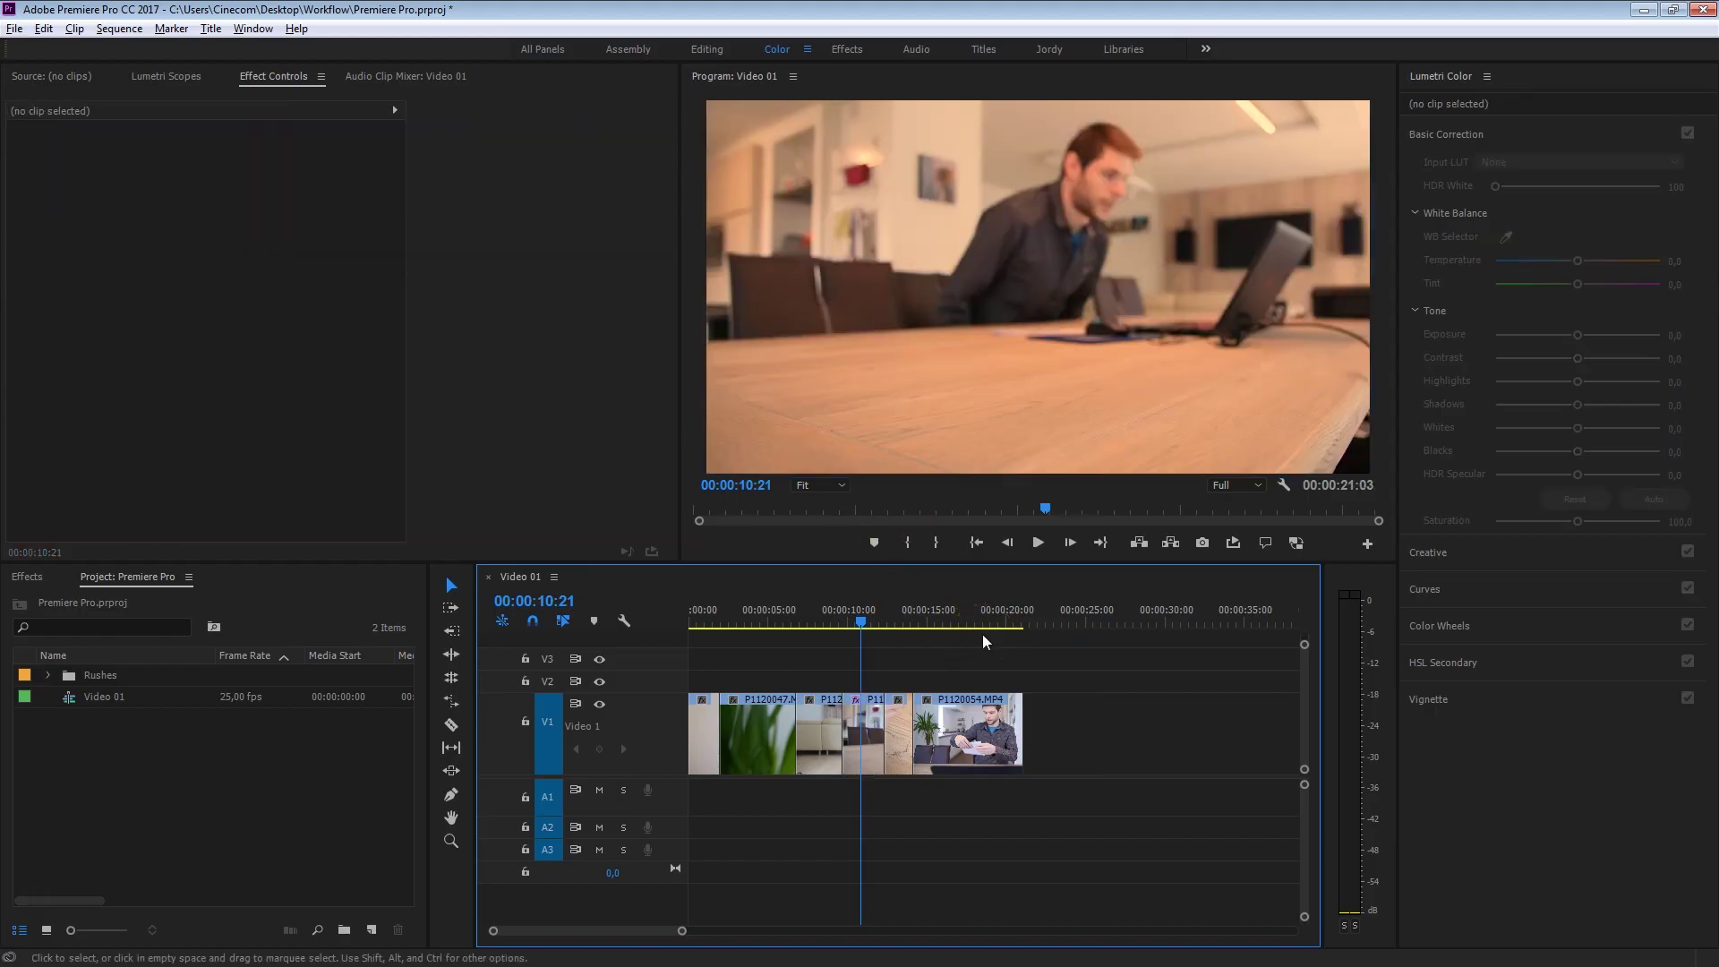
# Step: Replace the first two V1 clips, P1120047 and P1120048, with an After Effects composition
pyautogui.click(866, 714)
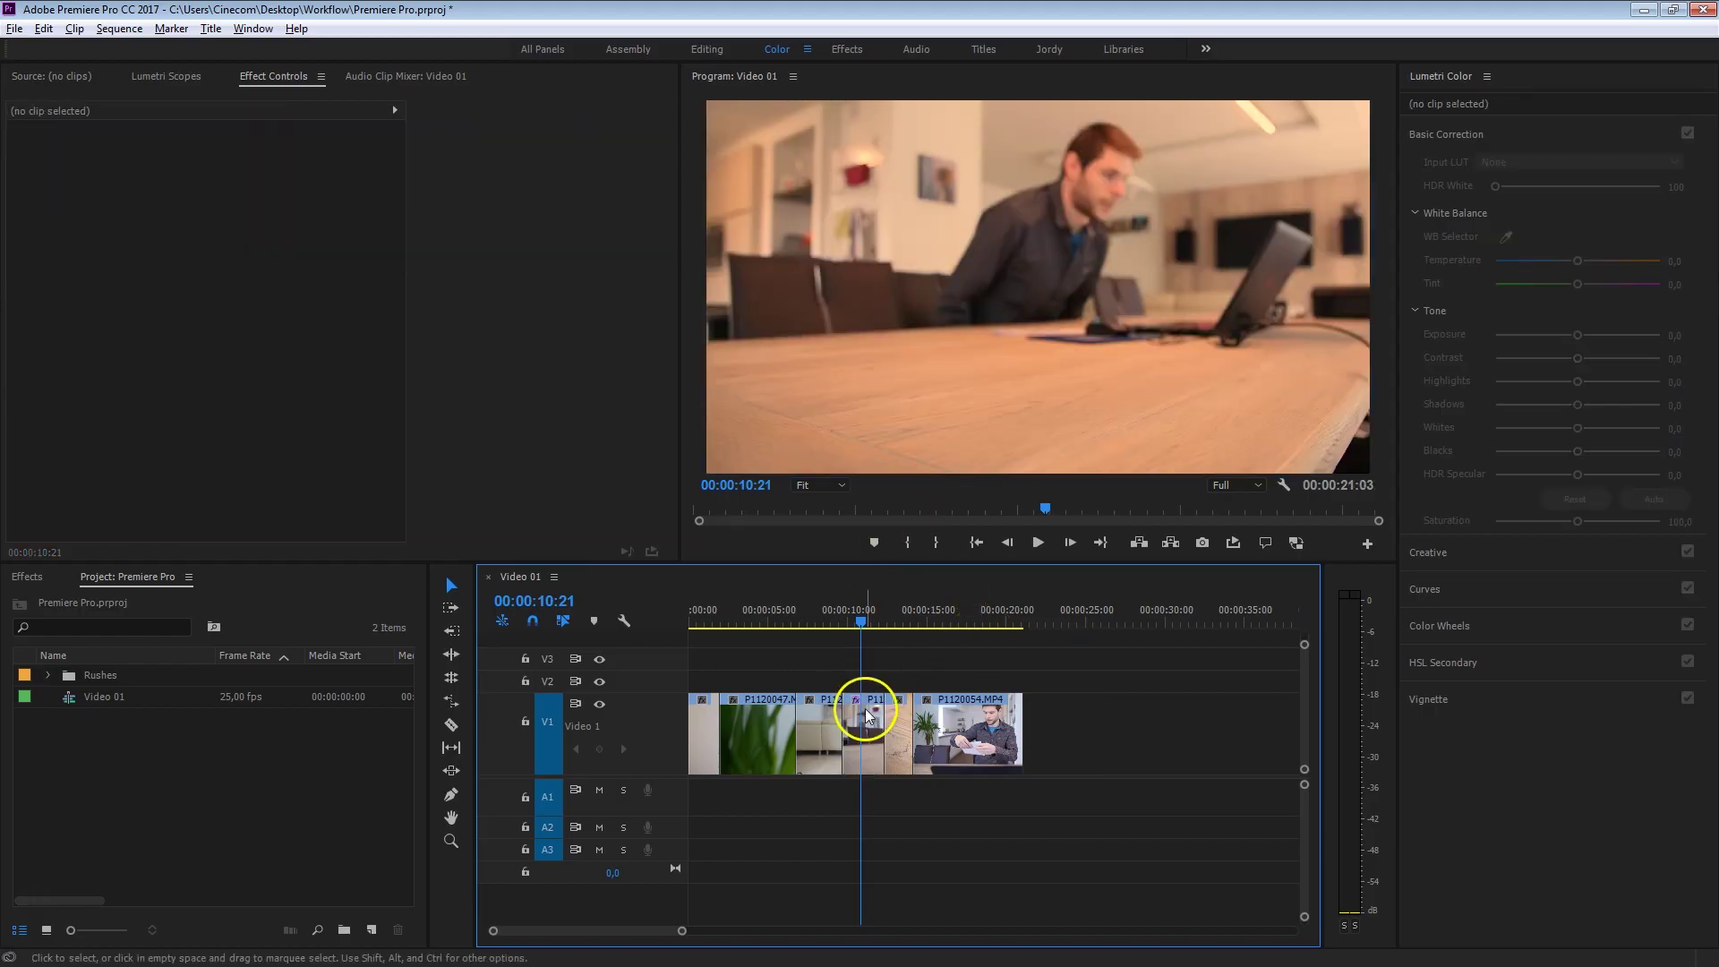
pyautogui.click(766, 717)
pyautogui.click(820, 728)
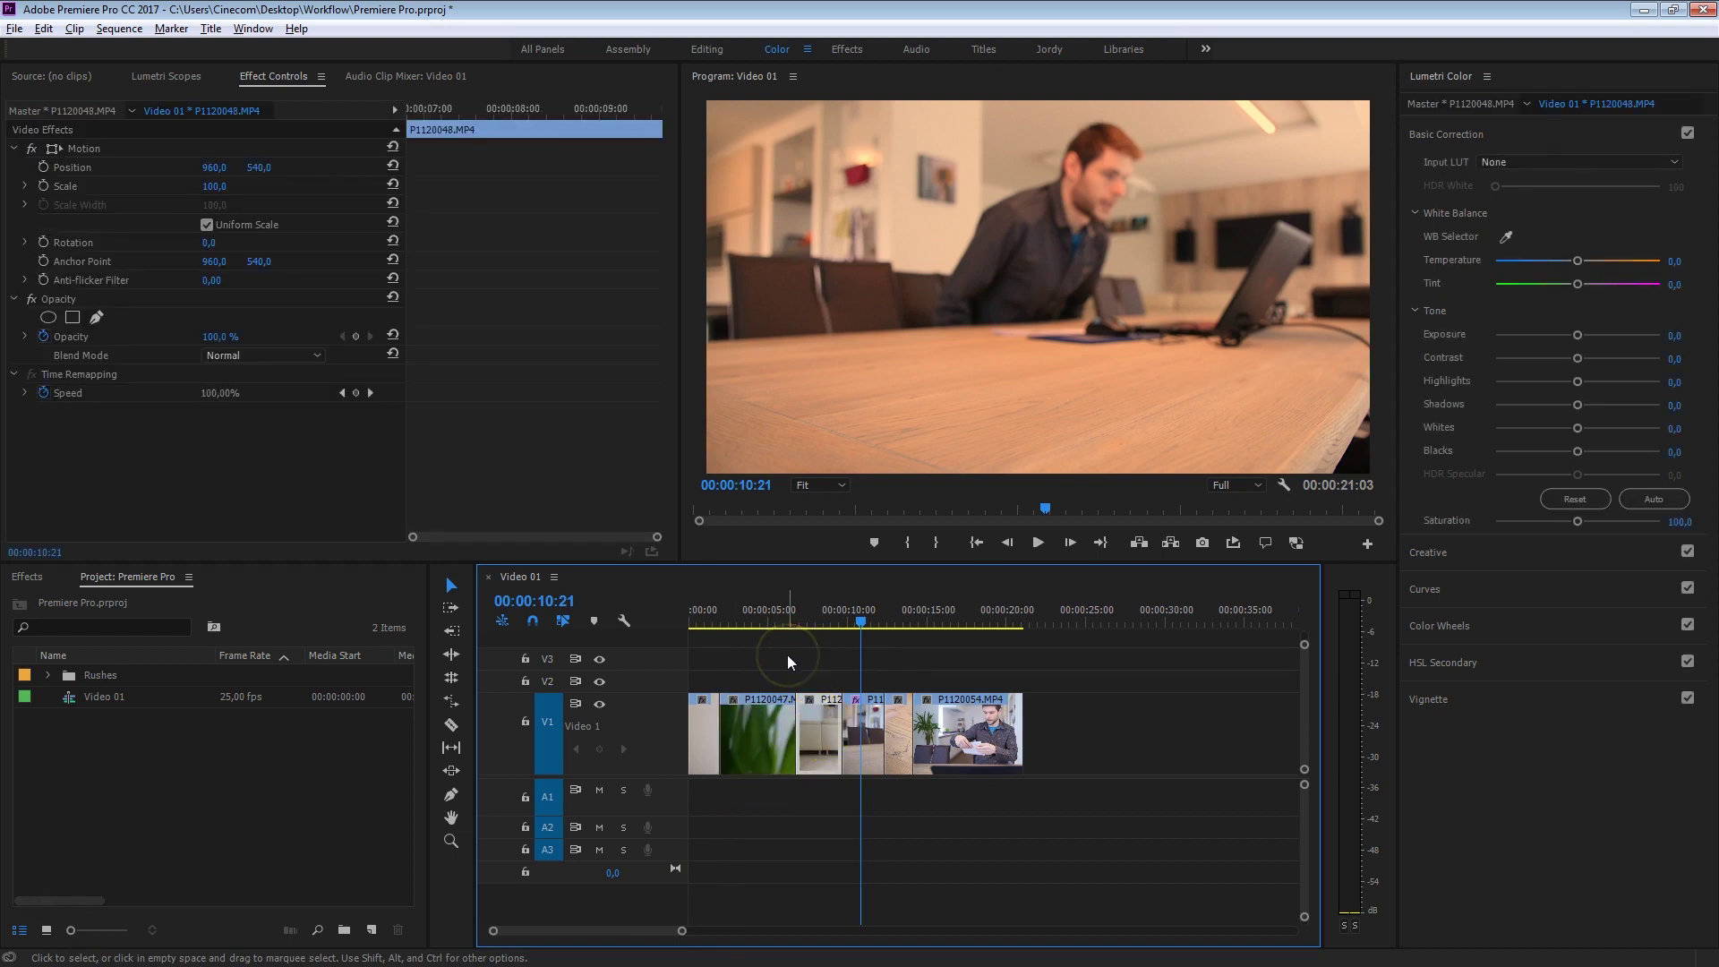
pyautogui.click(787, 661)
pyautogui.moveTo(746, 658); pyautogui.dragTo(815, 724)
pyautogui.rightClick(815, 723)
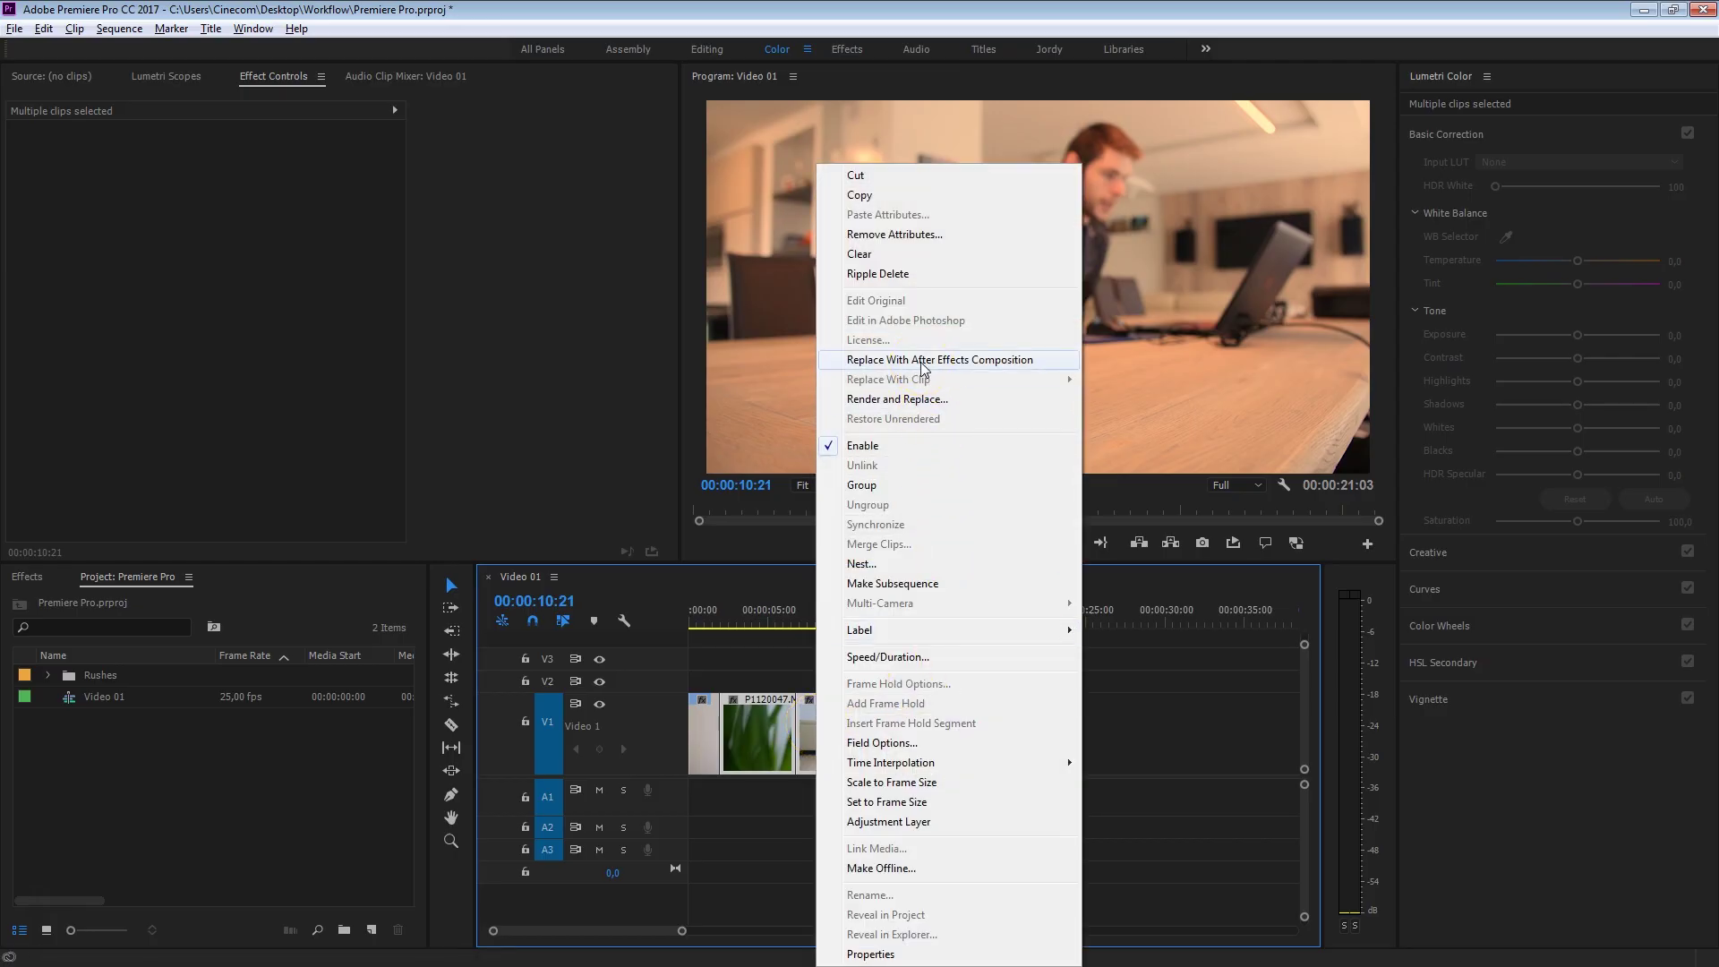
pyautogui.click(922, 362)
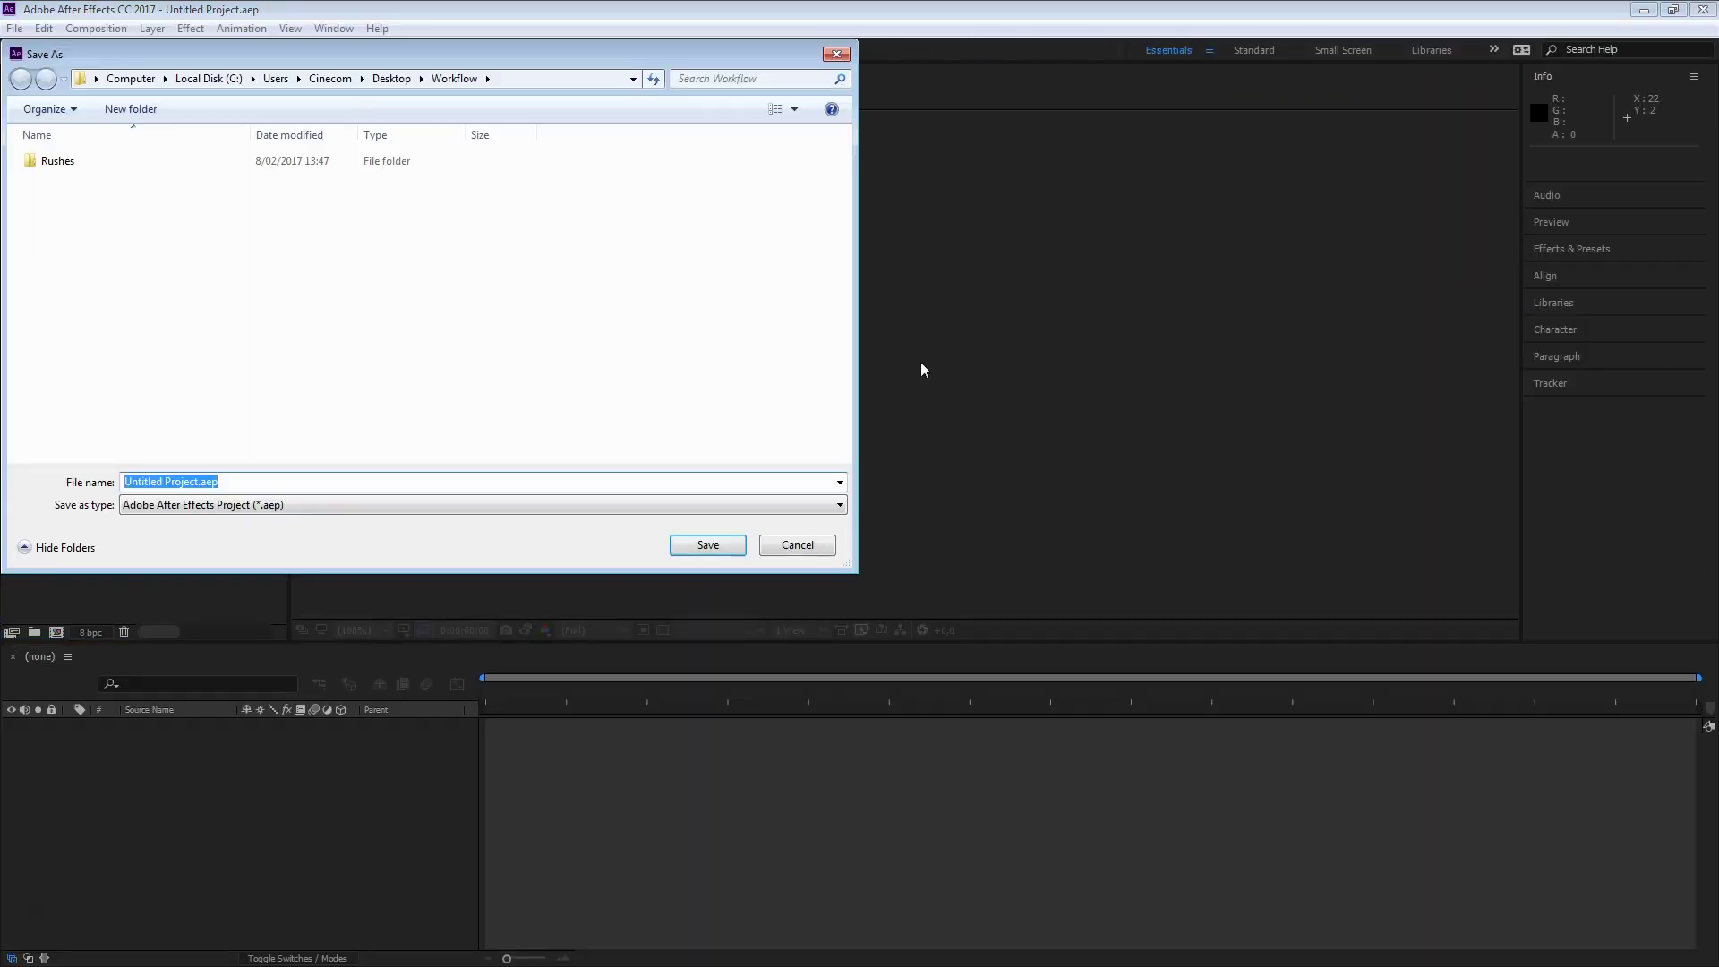
# Step: Rename the new project file to After Effects.aep in the Save As dialog
pyautogui.click(198, 481)
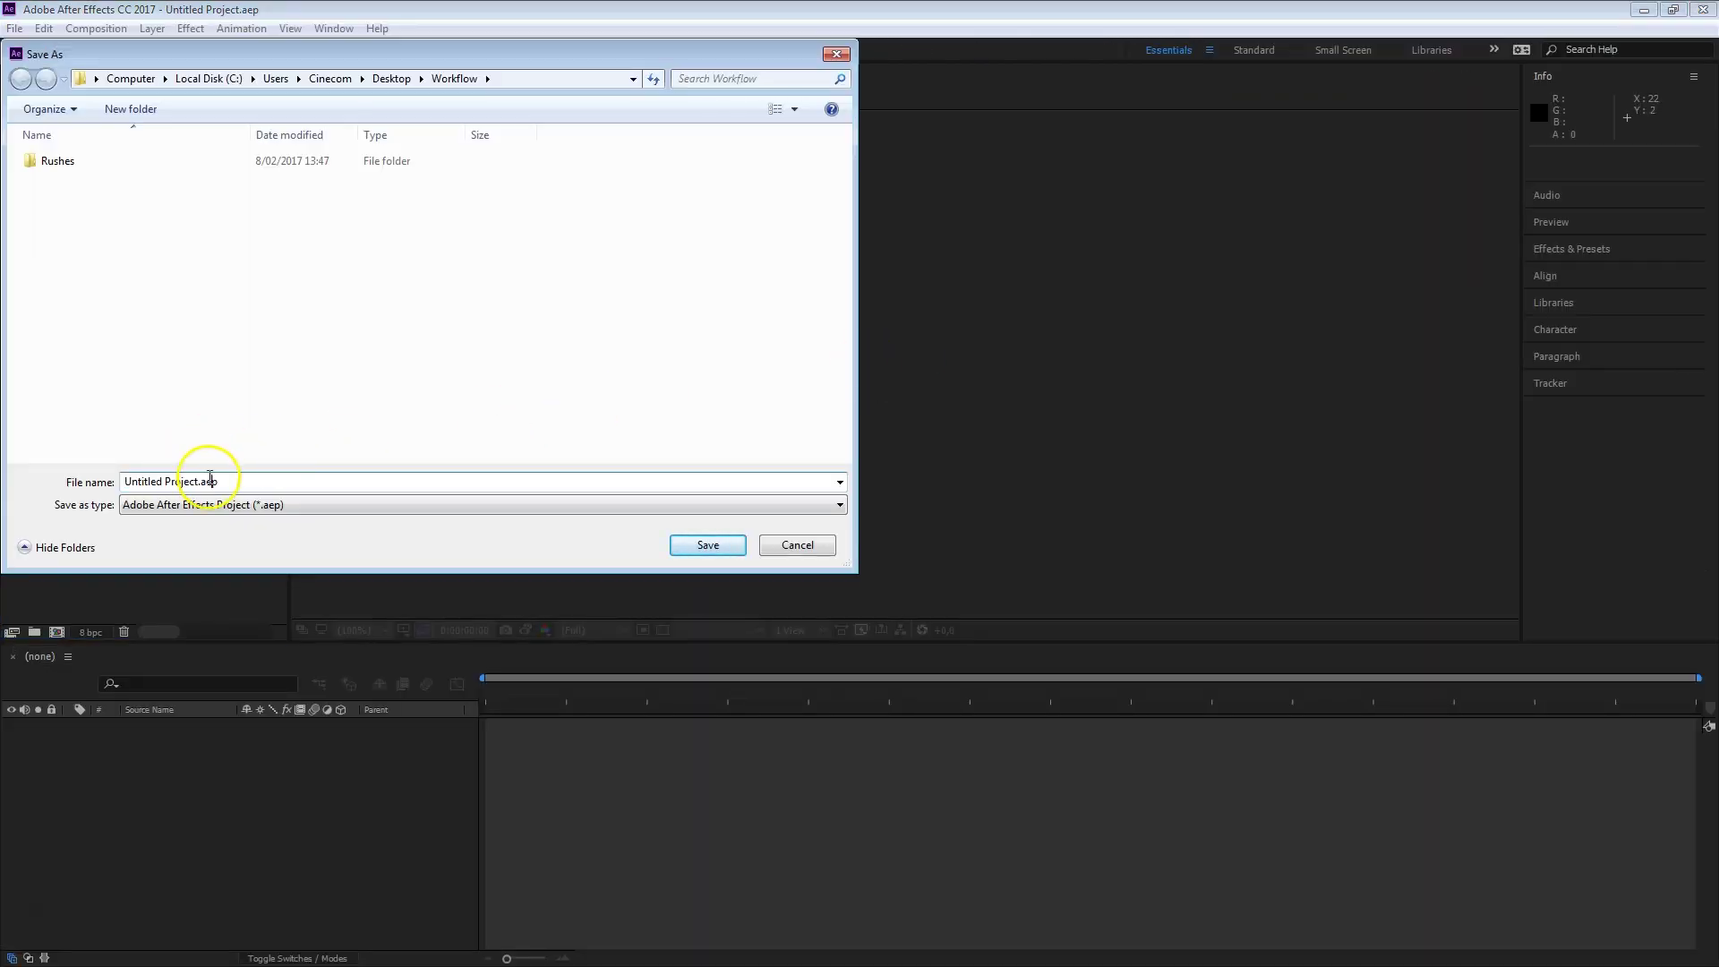
pyautogui.hotkey('shift', 'Home')
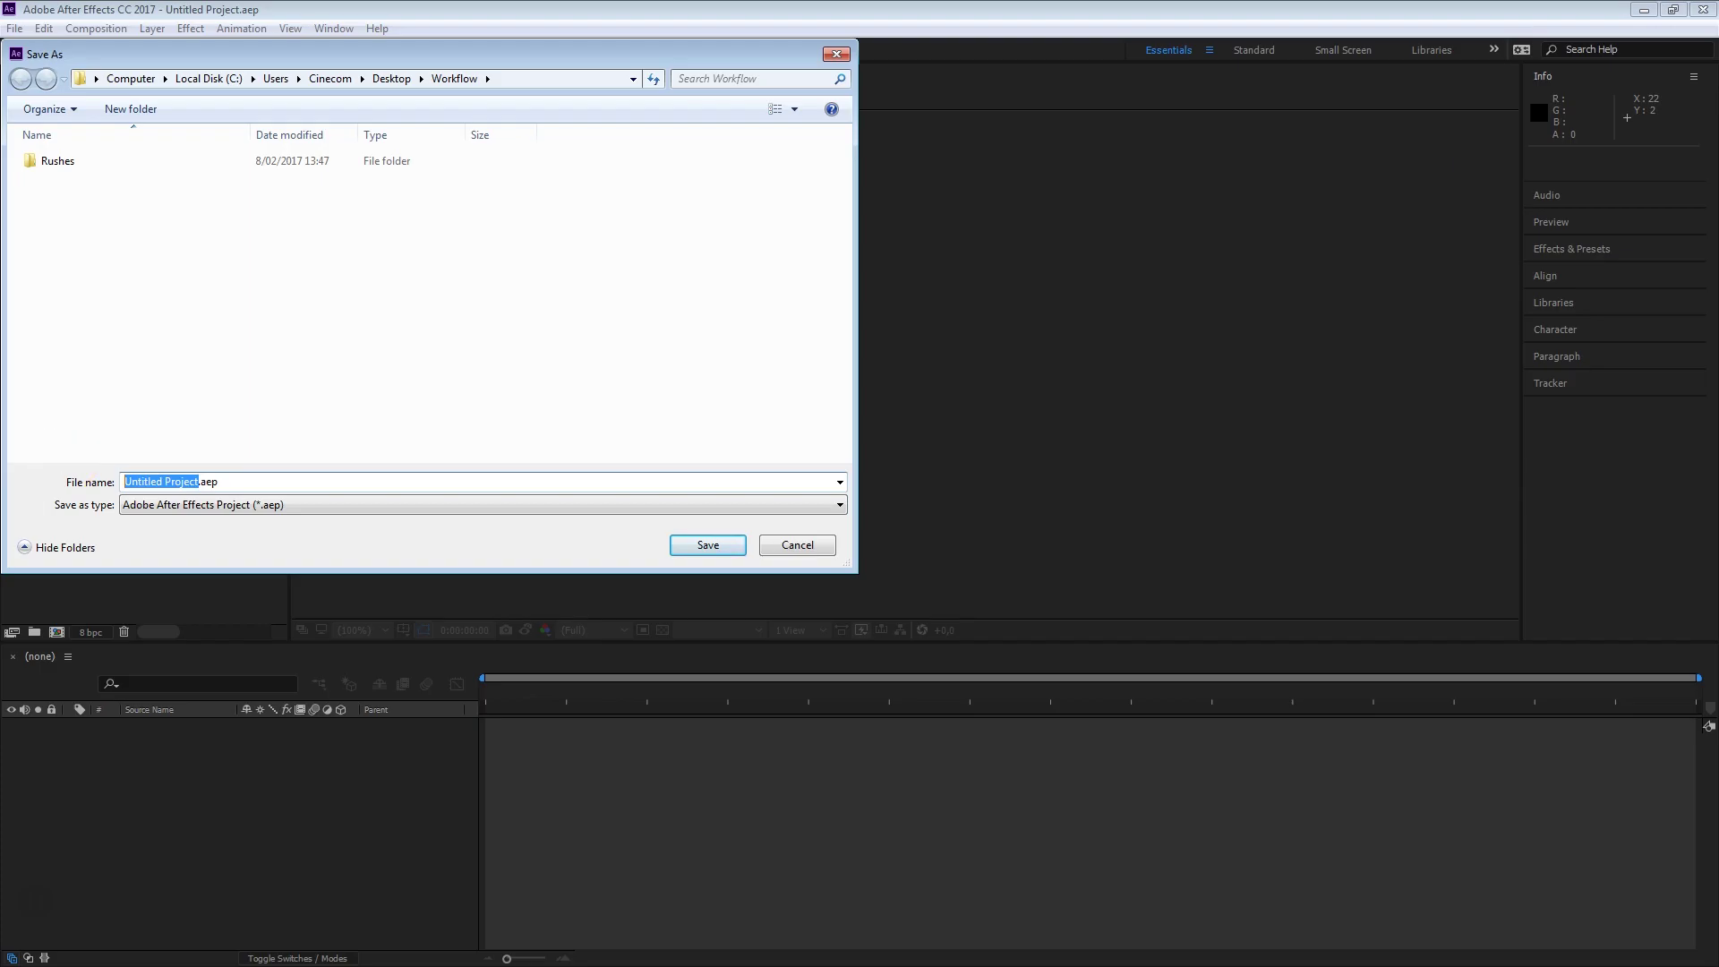
pyautogui.write('After')
# Step: Save the project, select Premiere Pro Linked Comp 08 and both its layers, then return to Premiere
pyautogui.click(700, 545)
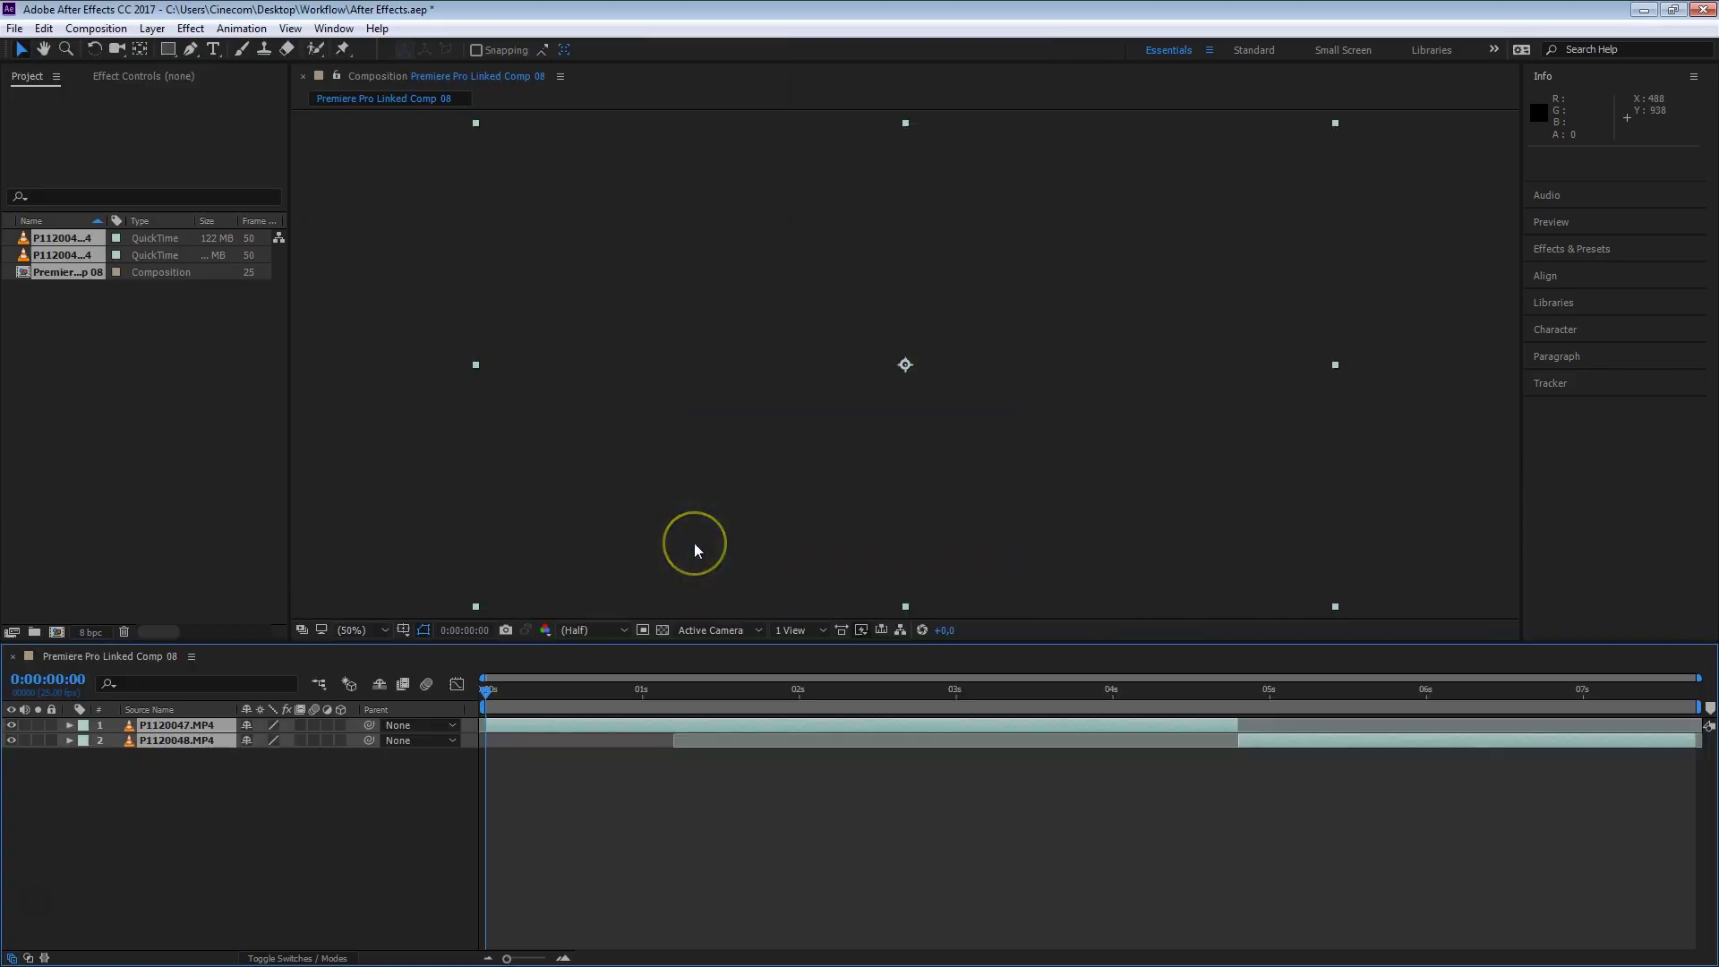
pyautogui.click(49, 228)
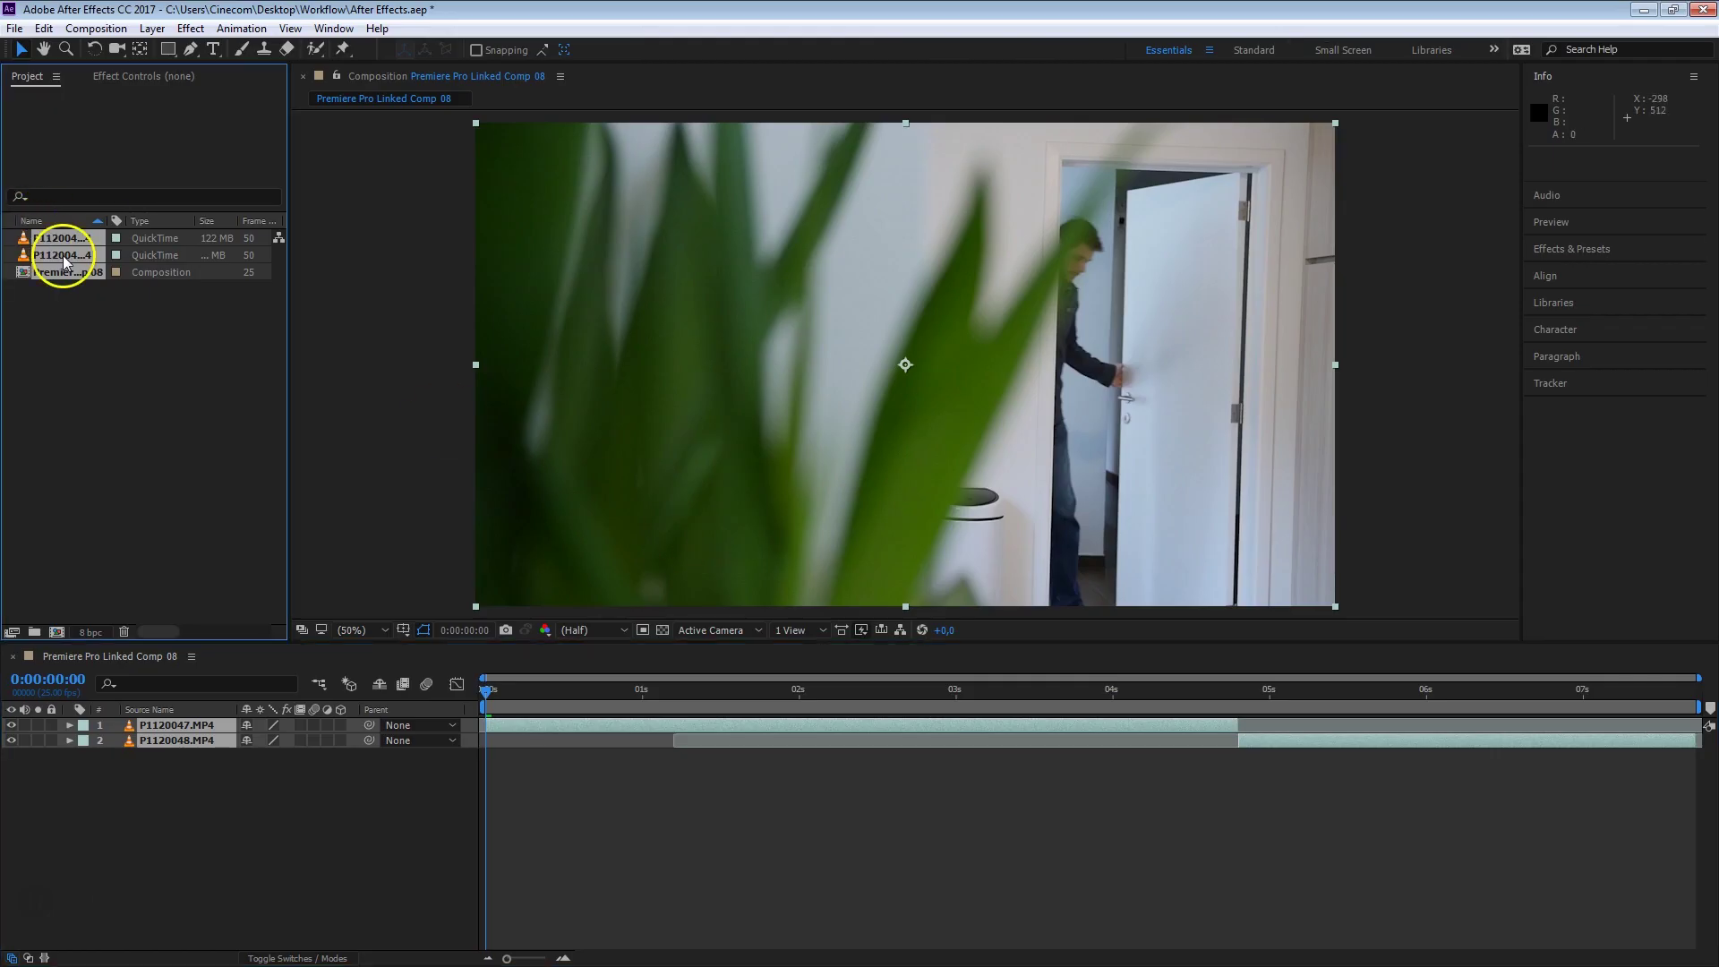
pyautogui.click(40, 271)
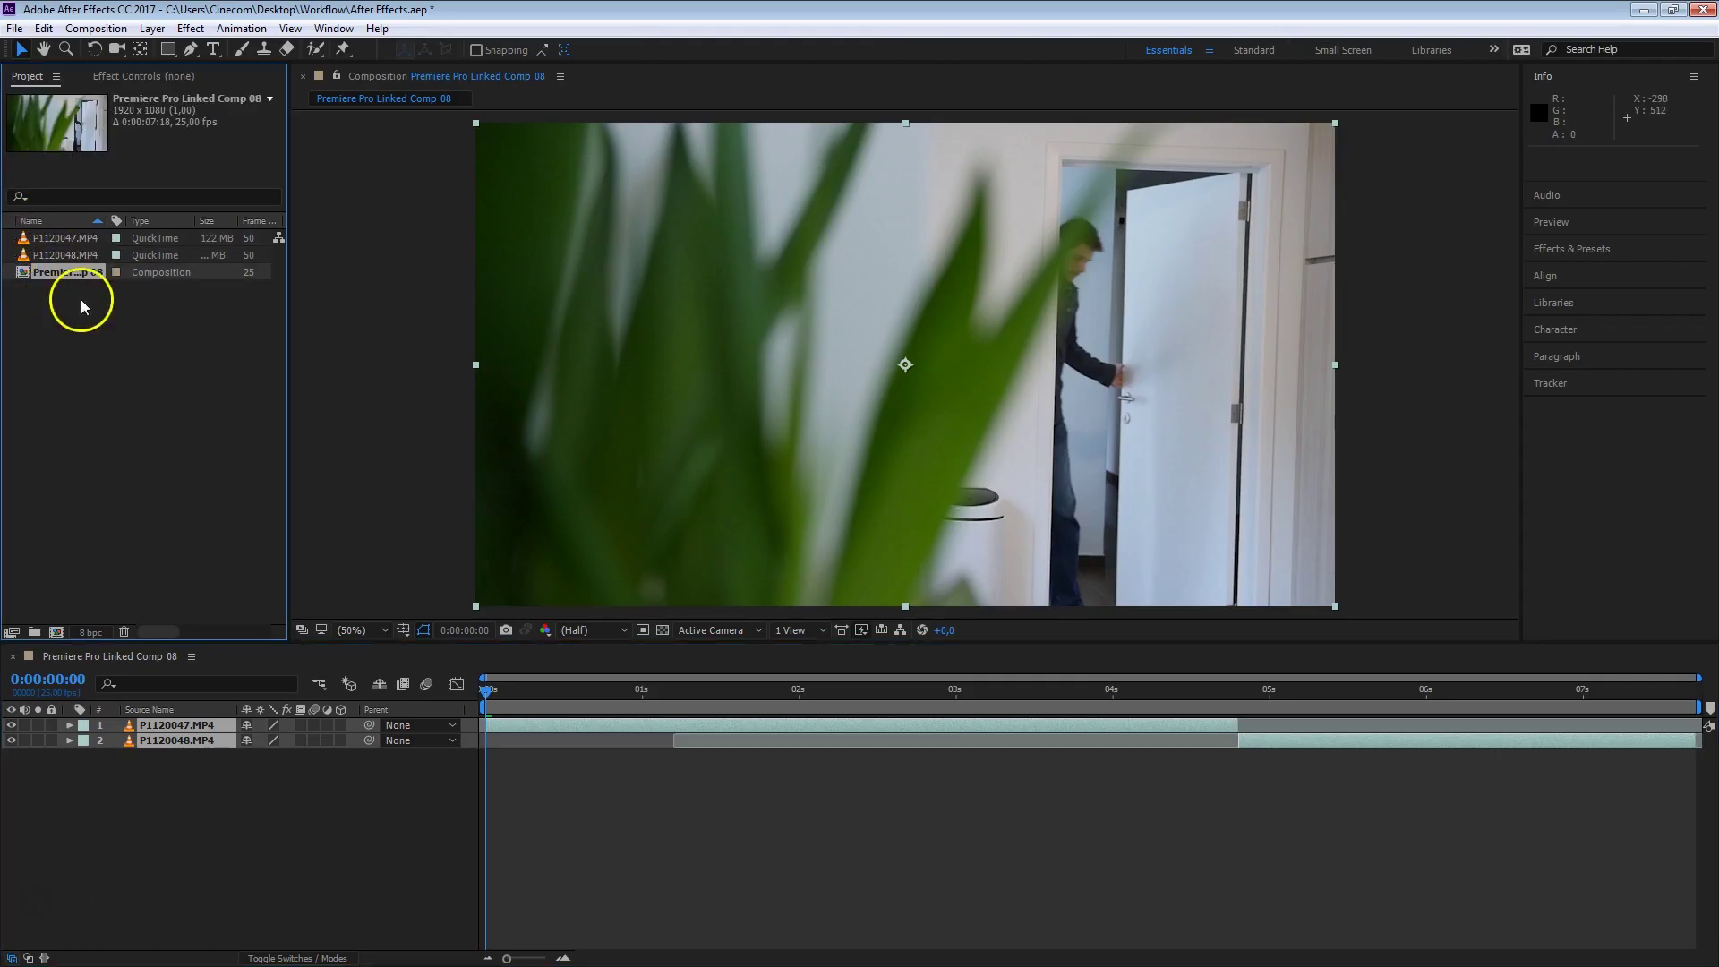
pyautogui.click(989, 727)
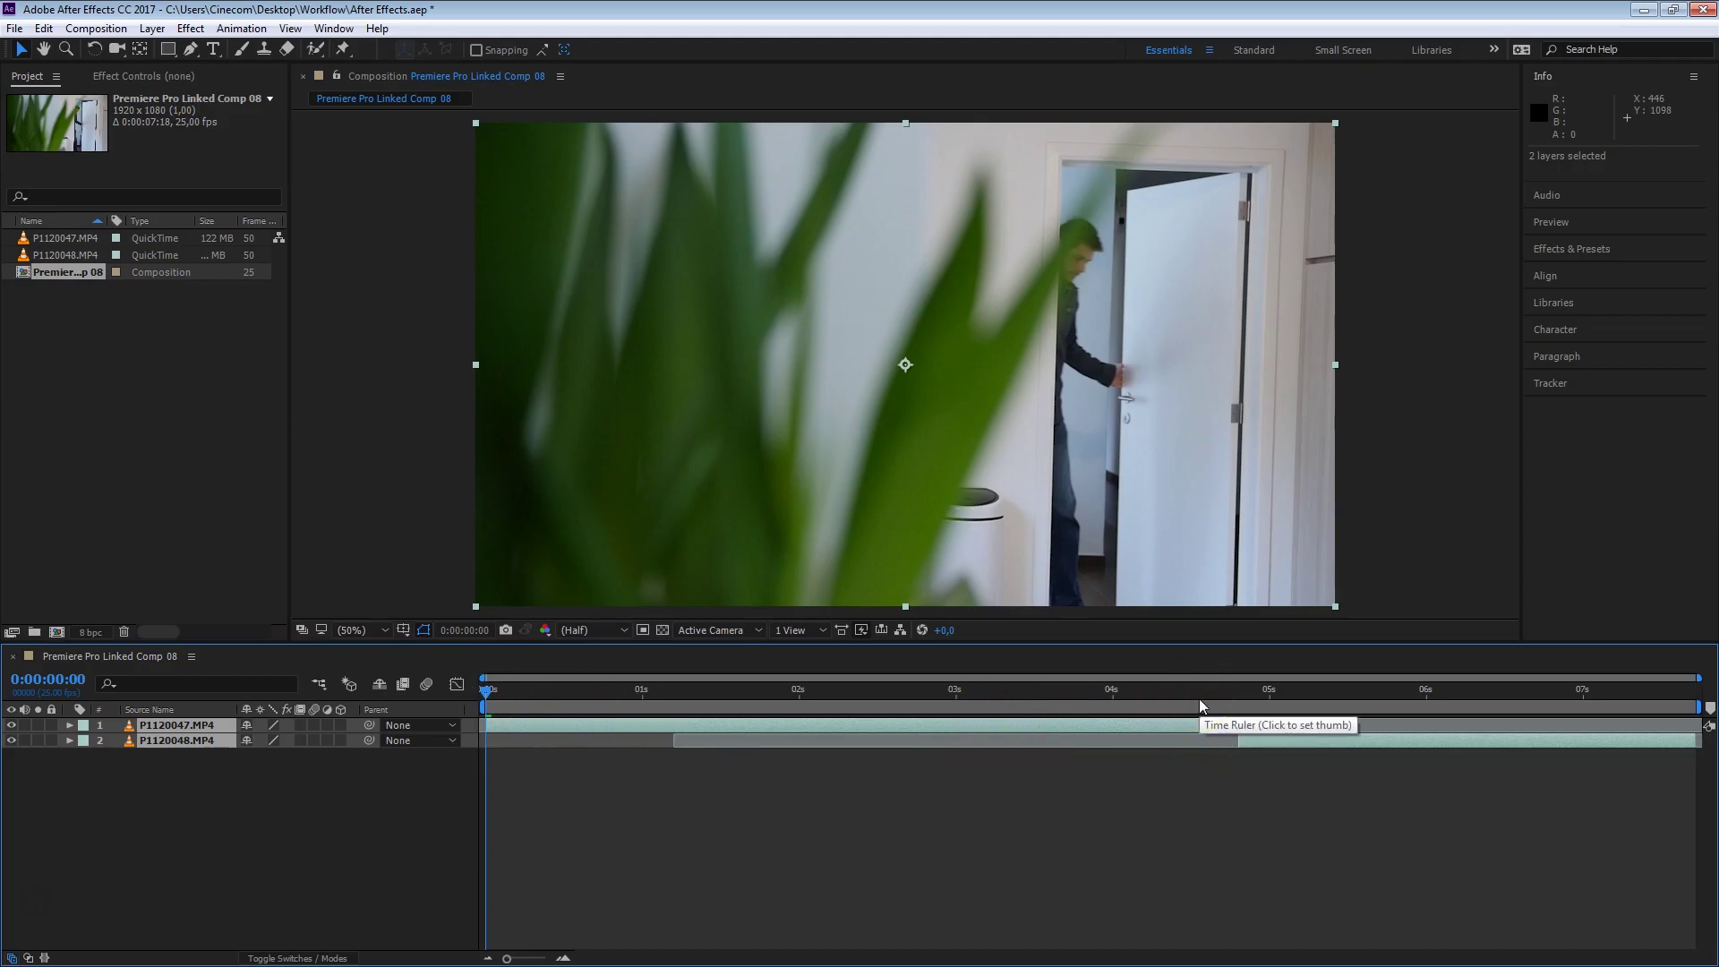
pyautogui.hotkey('alt', 'Tab')
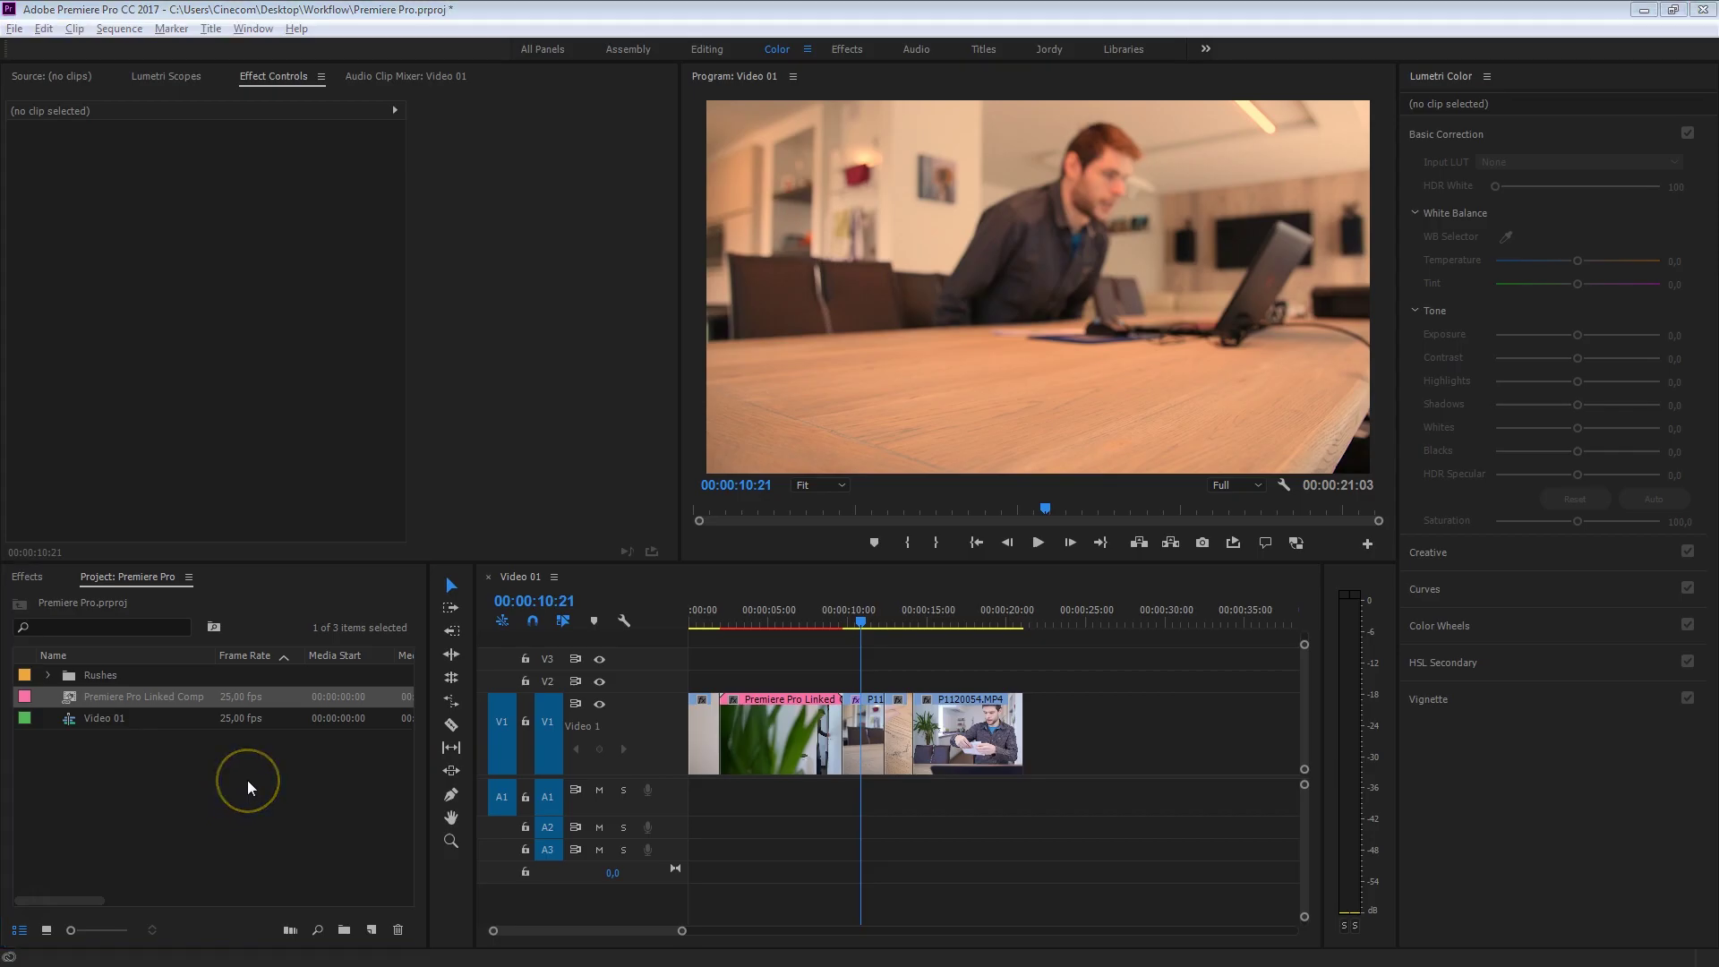
# Step: Locate the saved After Effects.aep file in the Workflow folder
pyautogui.hotkey('alt', 'Tab')
pyautogui.click(1083, 369)
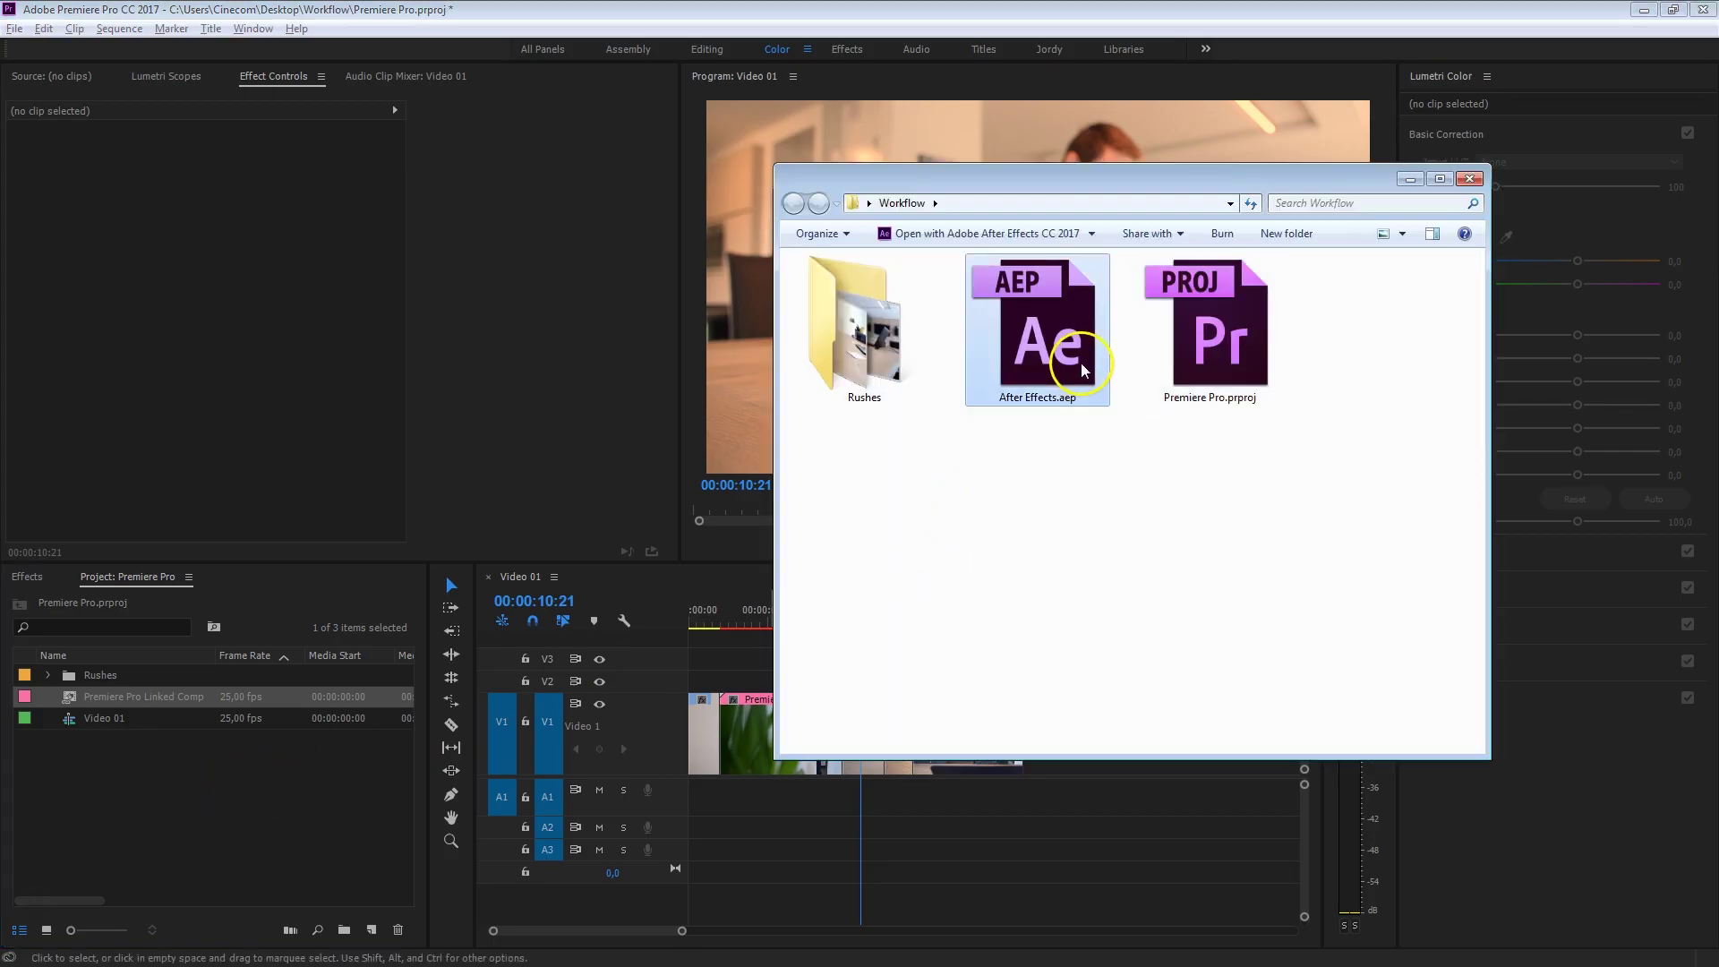
pyautogui.click(107, 801)
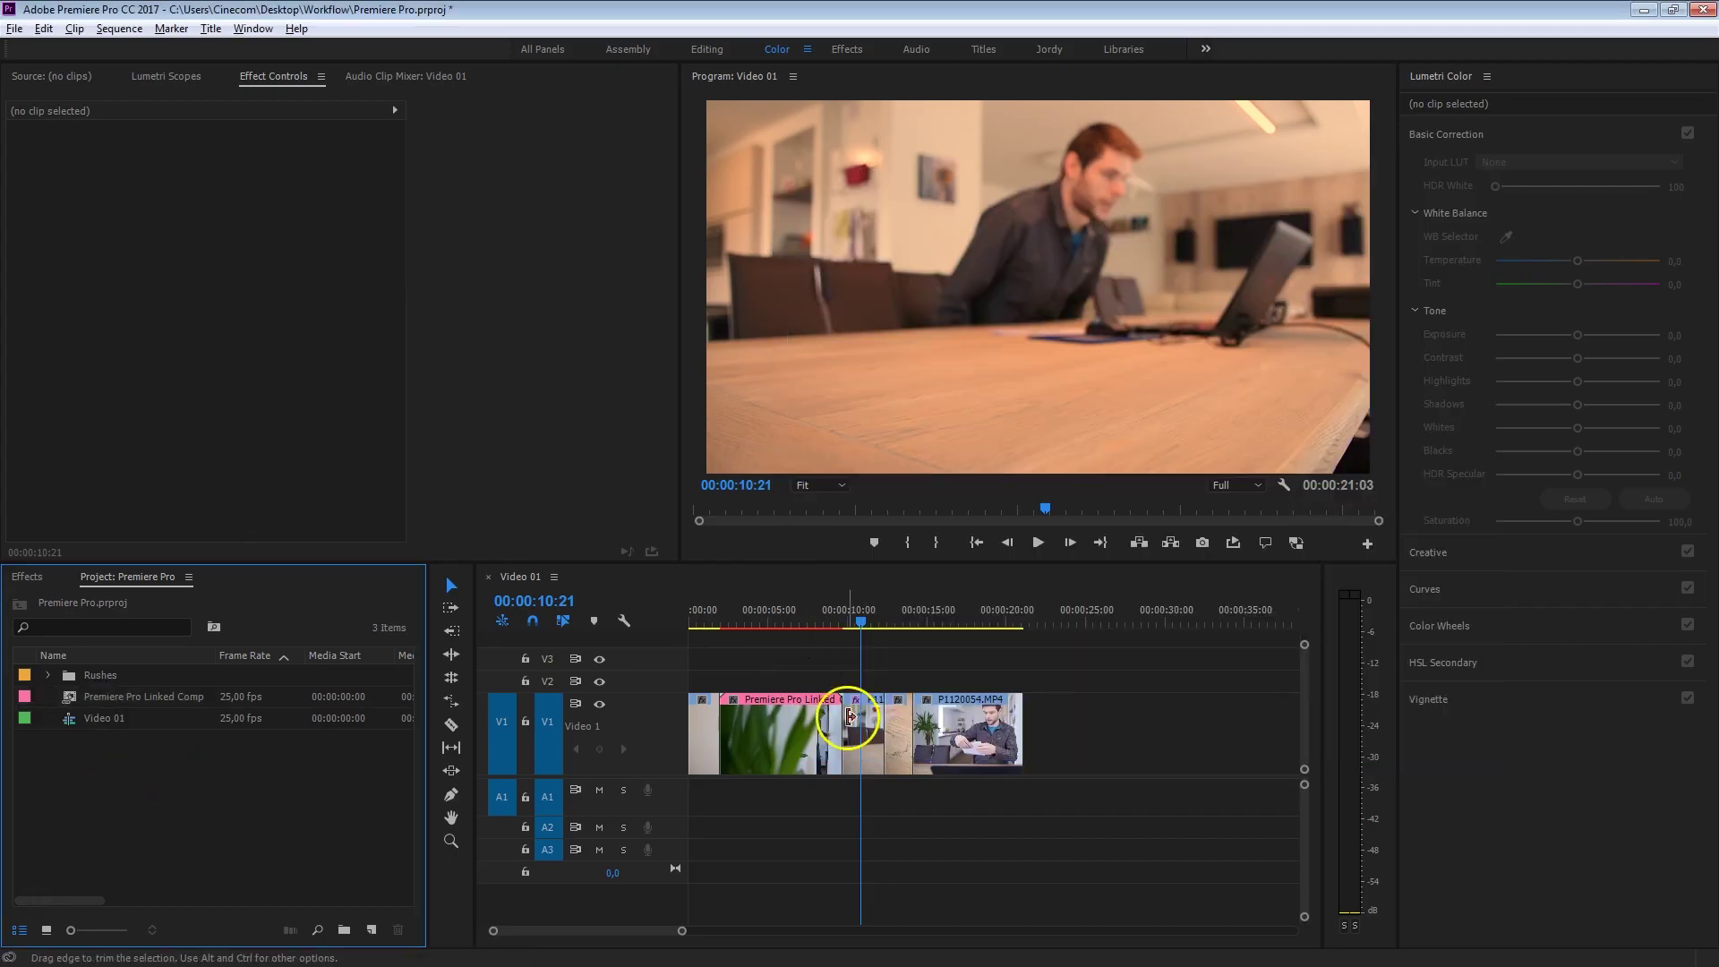
# Step: Move the linked comp clip past the last clip, undo it, then view the comp near 2 seconds
pyautogui.click(805, 724)
pyautogui.moveTo(777, 722); pyautogui.dragTo(1120, 757)
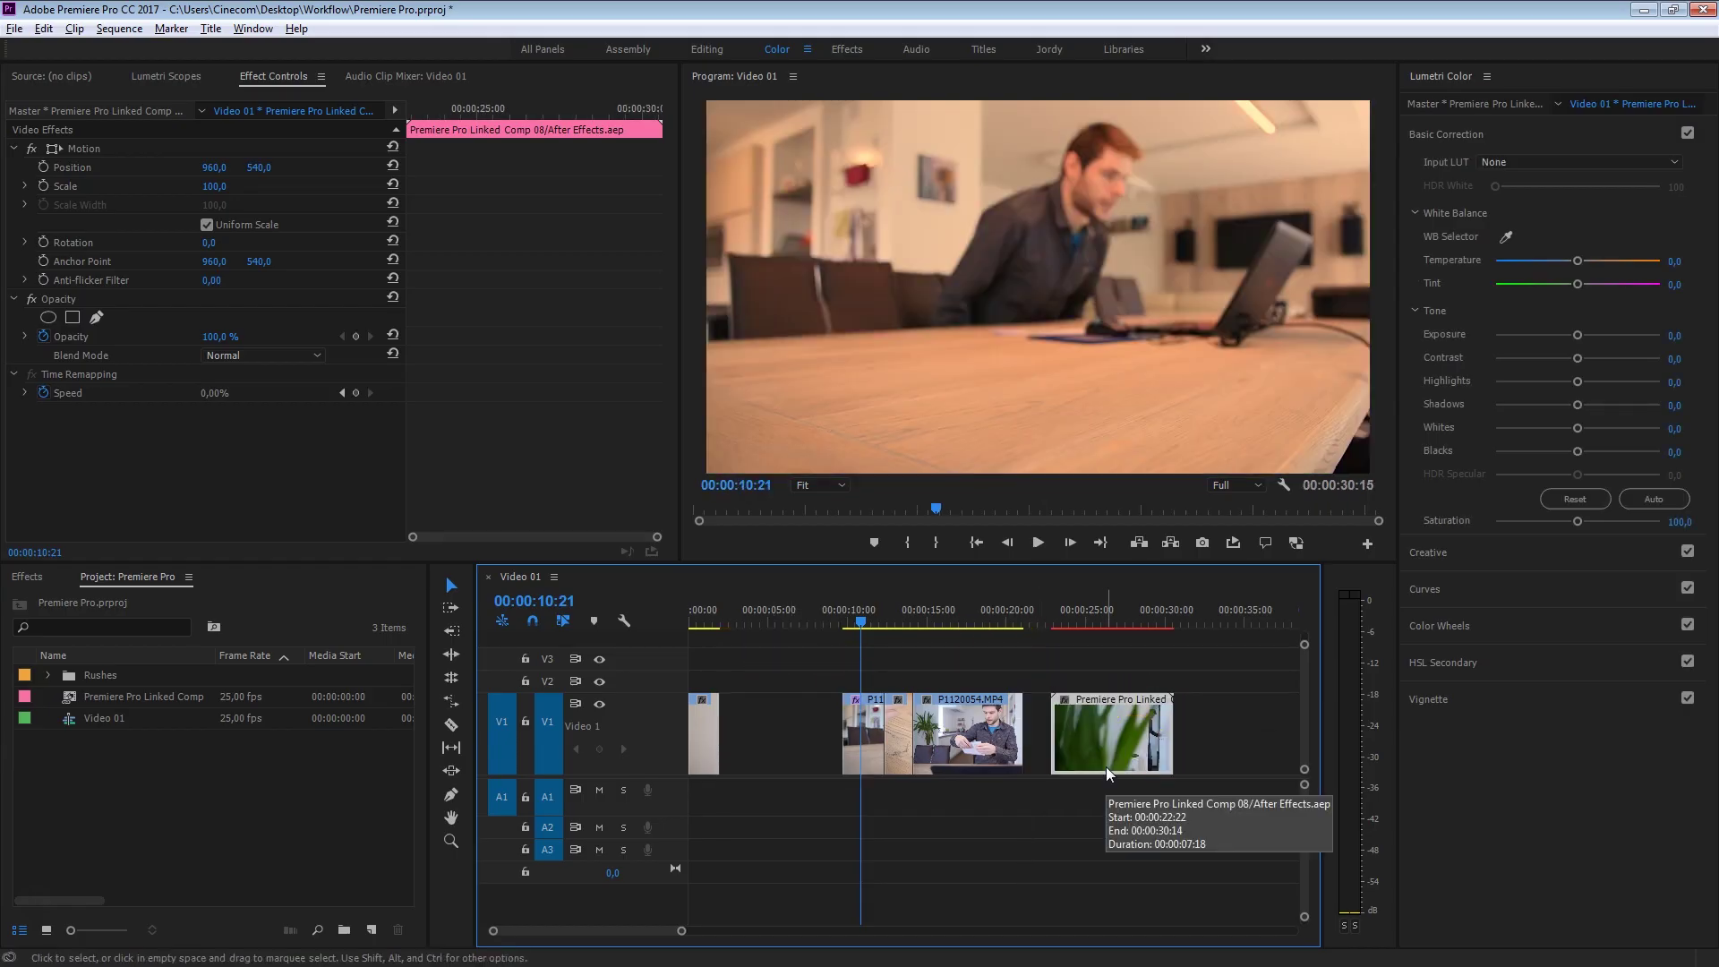
pyautogui.click(1087, 706)
pyautogui.click(1113, 711)
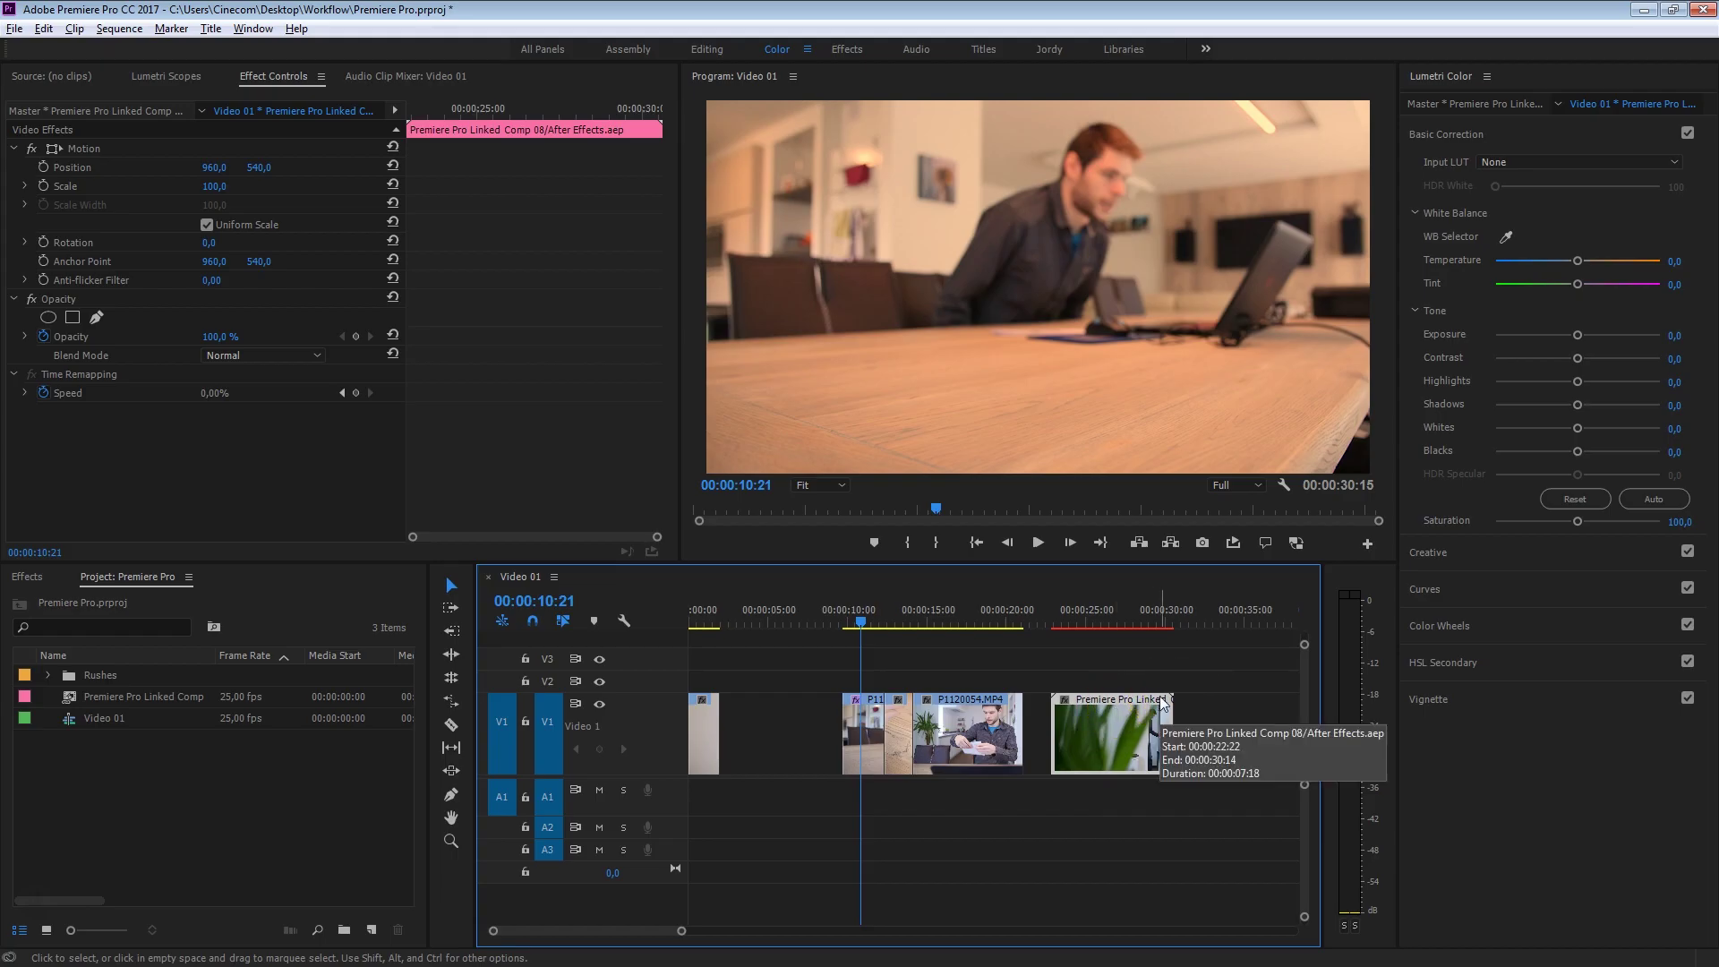
pyautogui.click(1117, 654)
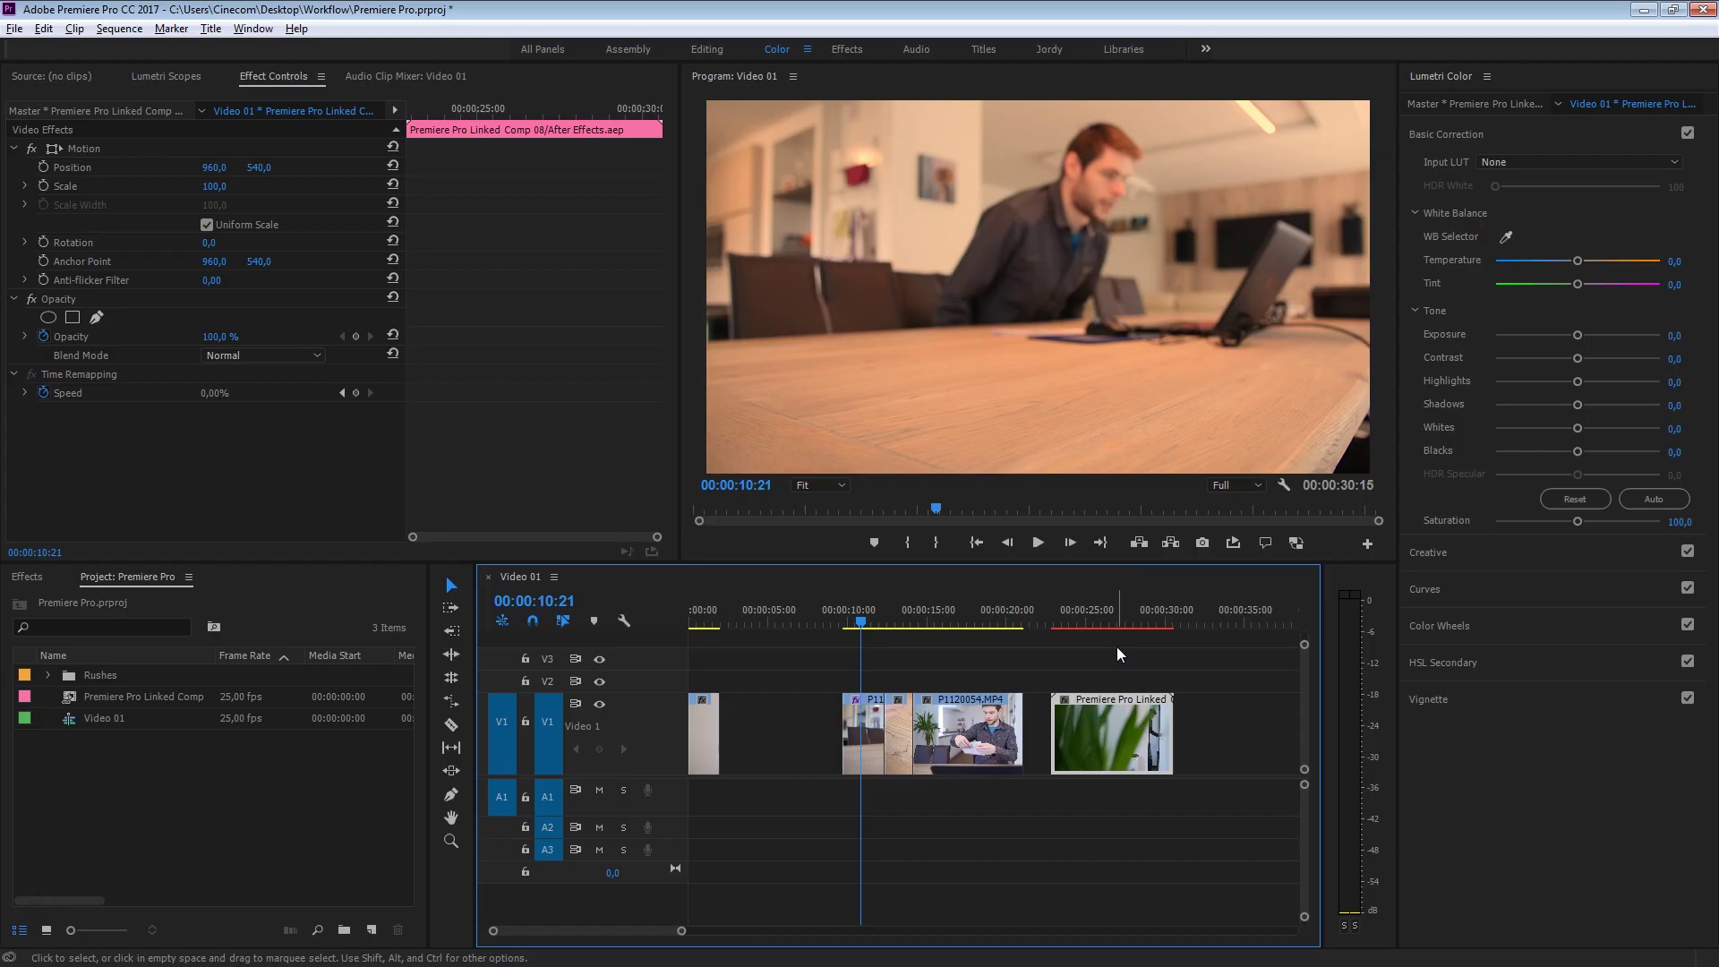
pyautogui.hotkey('ctrl', 'z')
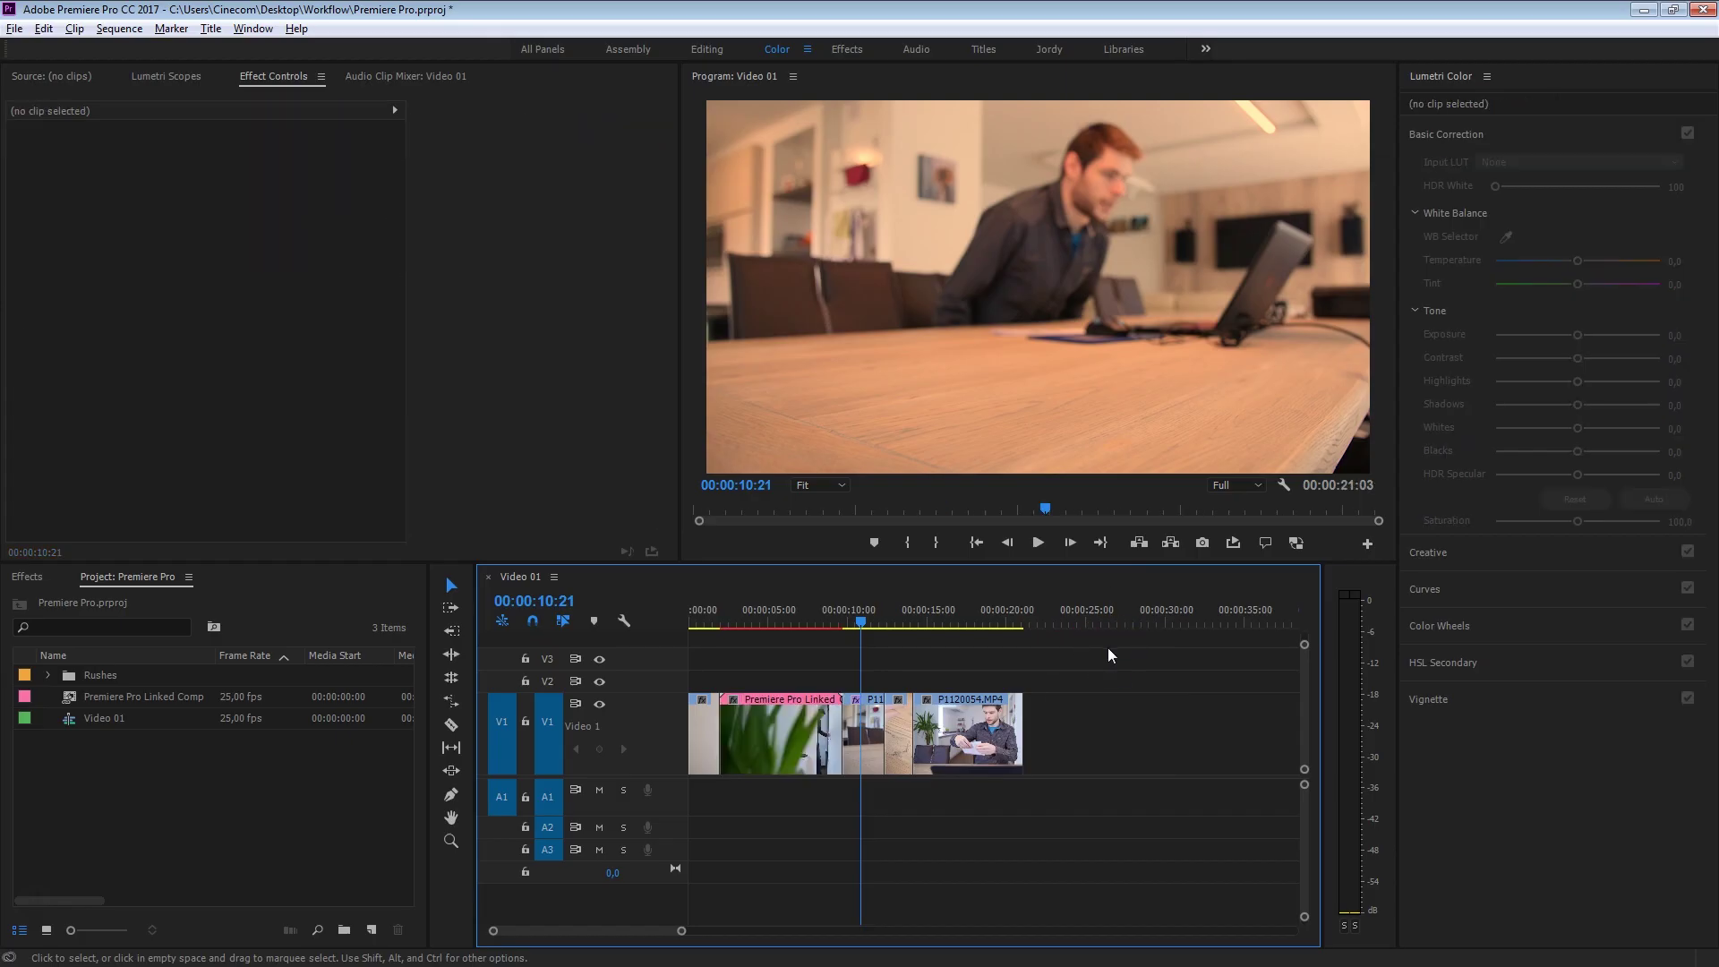
pyautogui.hotkey('alt', 'Tab')
pyautogui.click(811, 697)
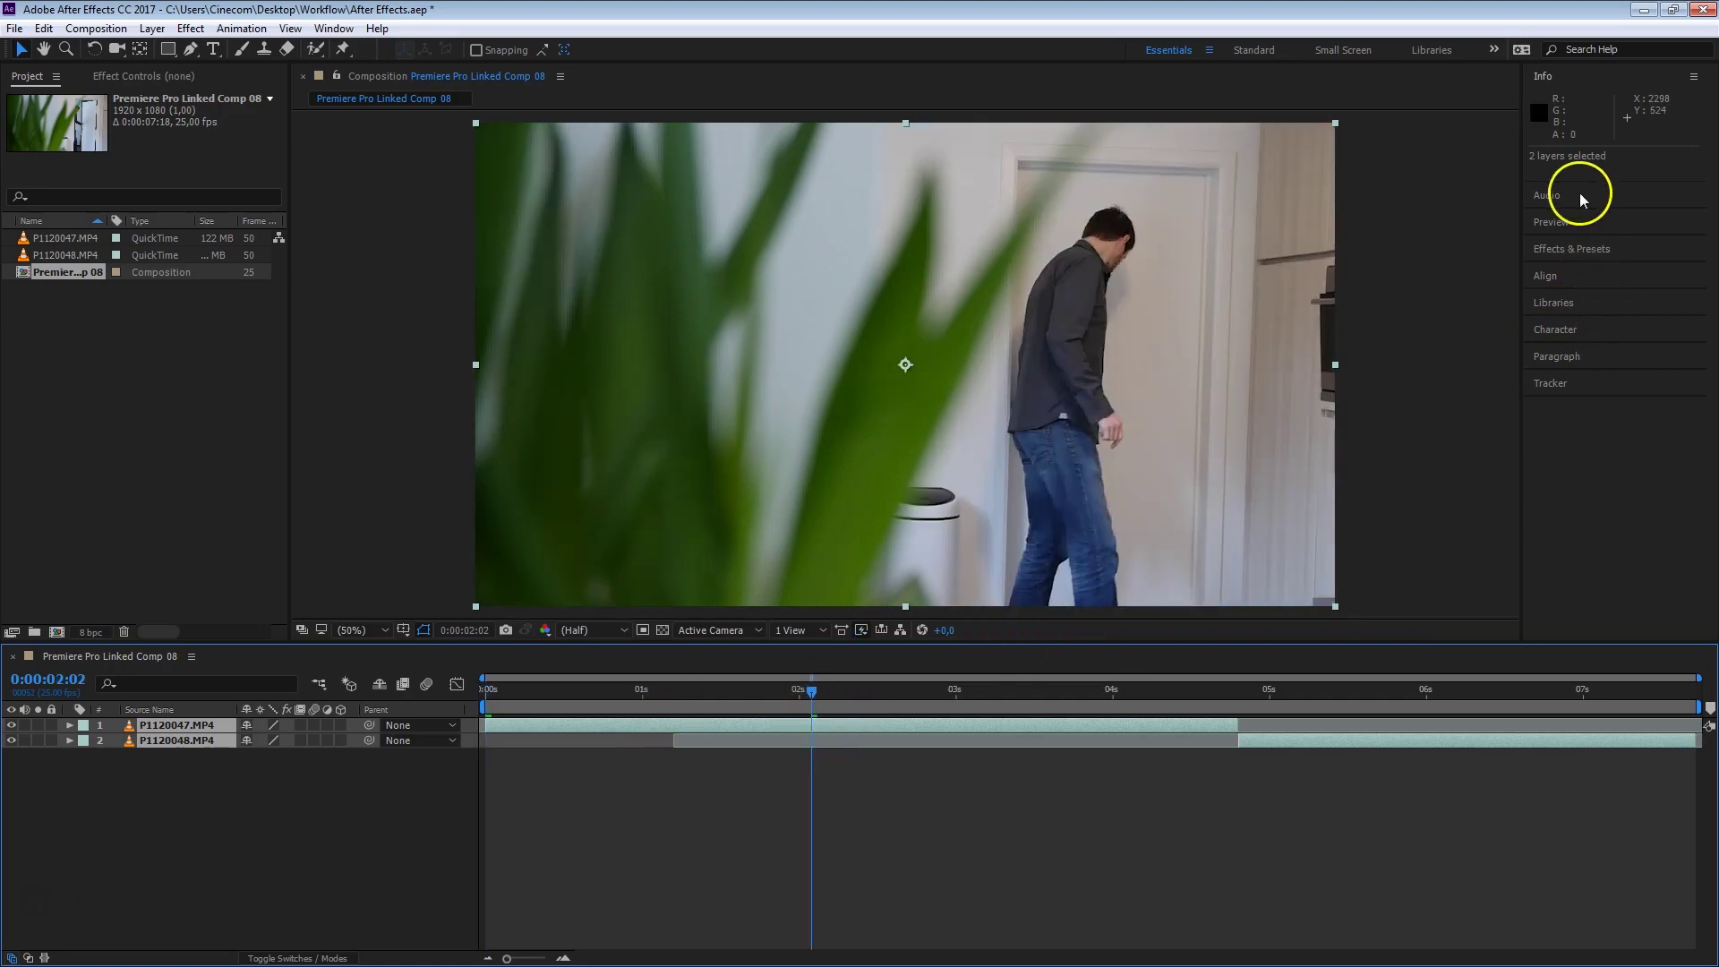
# Step: Apply CC Blobbylize, CC Lens and CC Smear from Distort to the P1120047 layer
pyautogui.click(1609, 250)
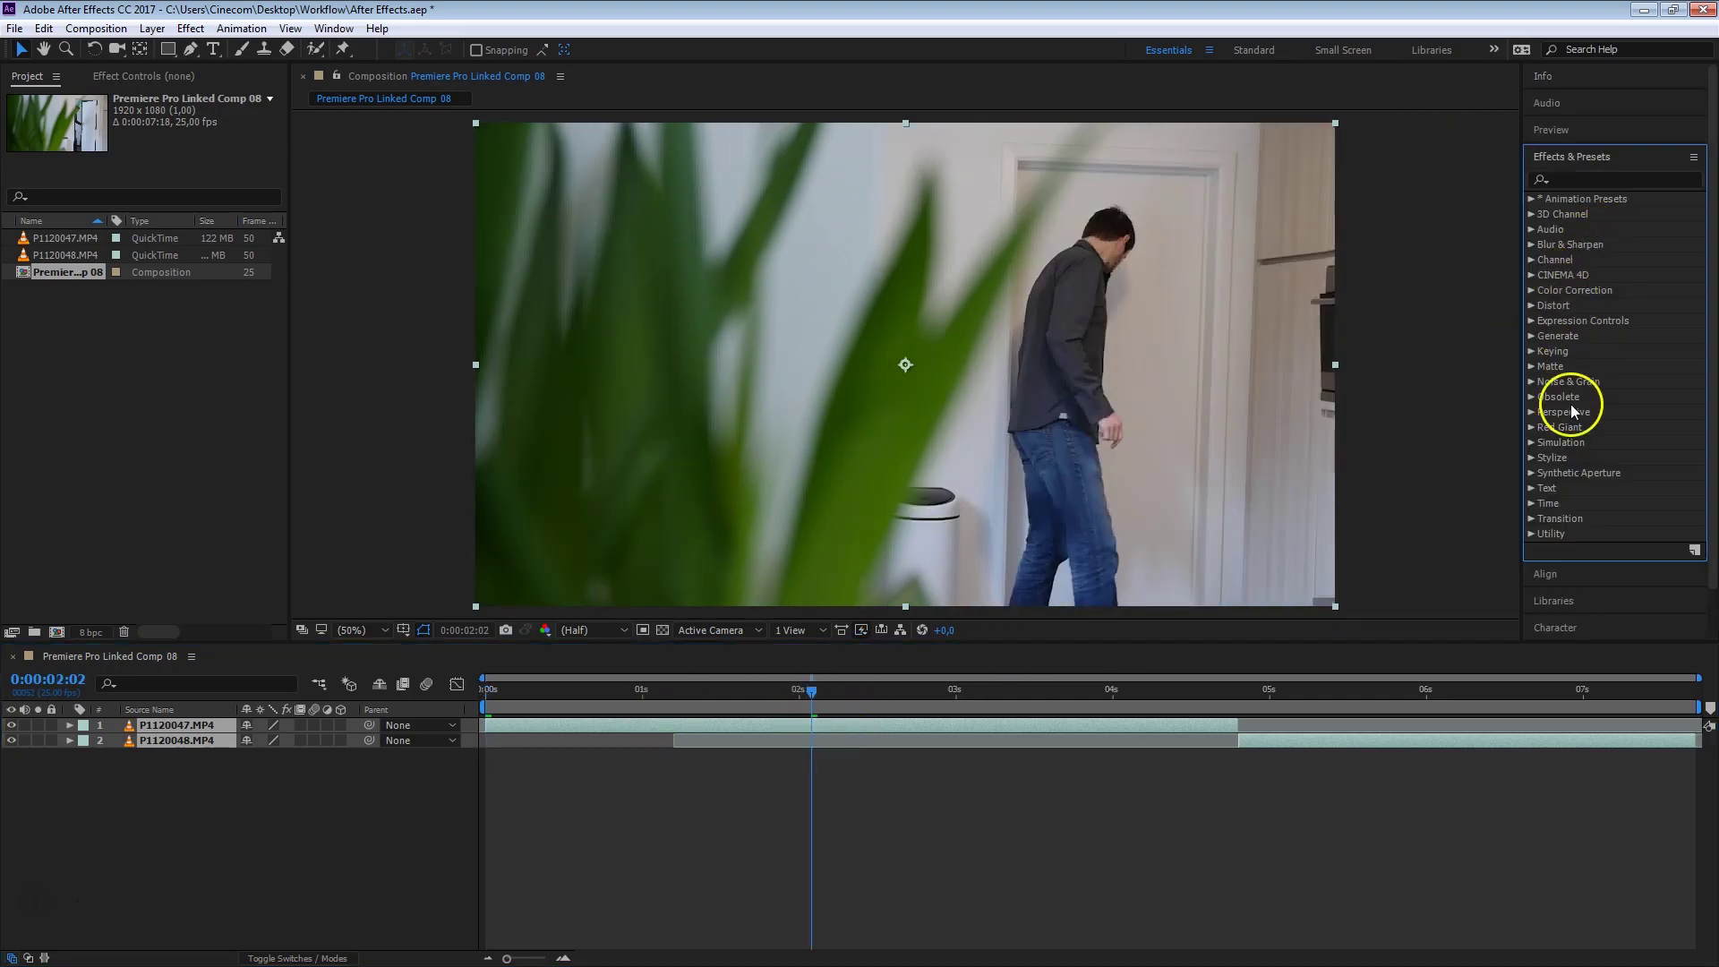
pyautogui.click(1532, 305)
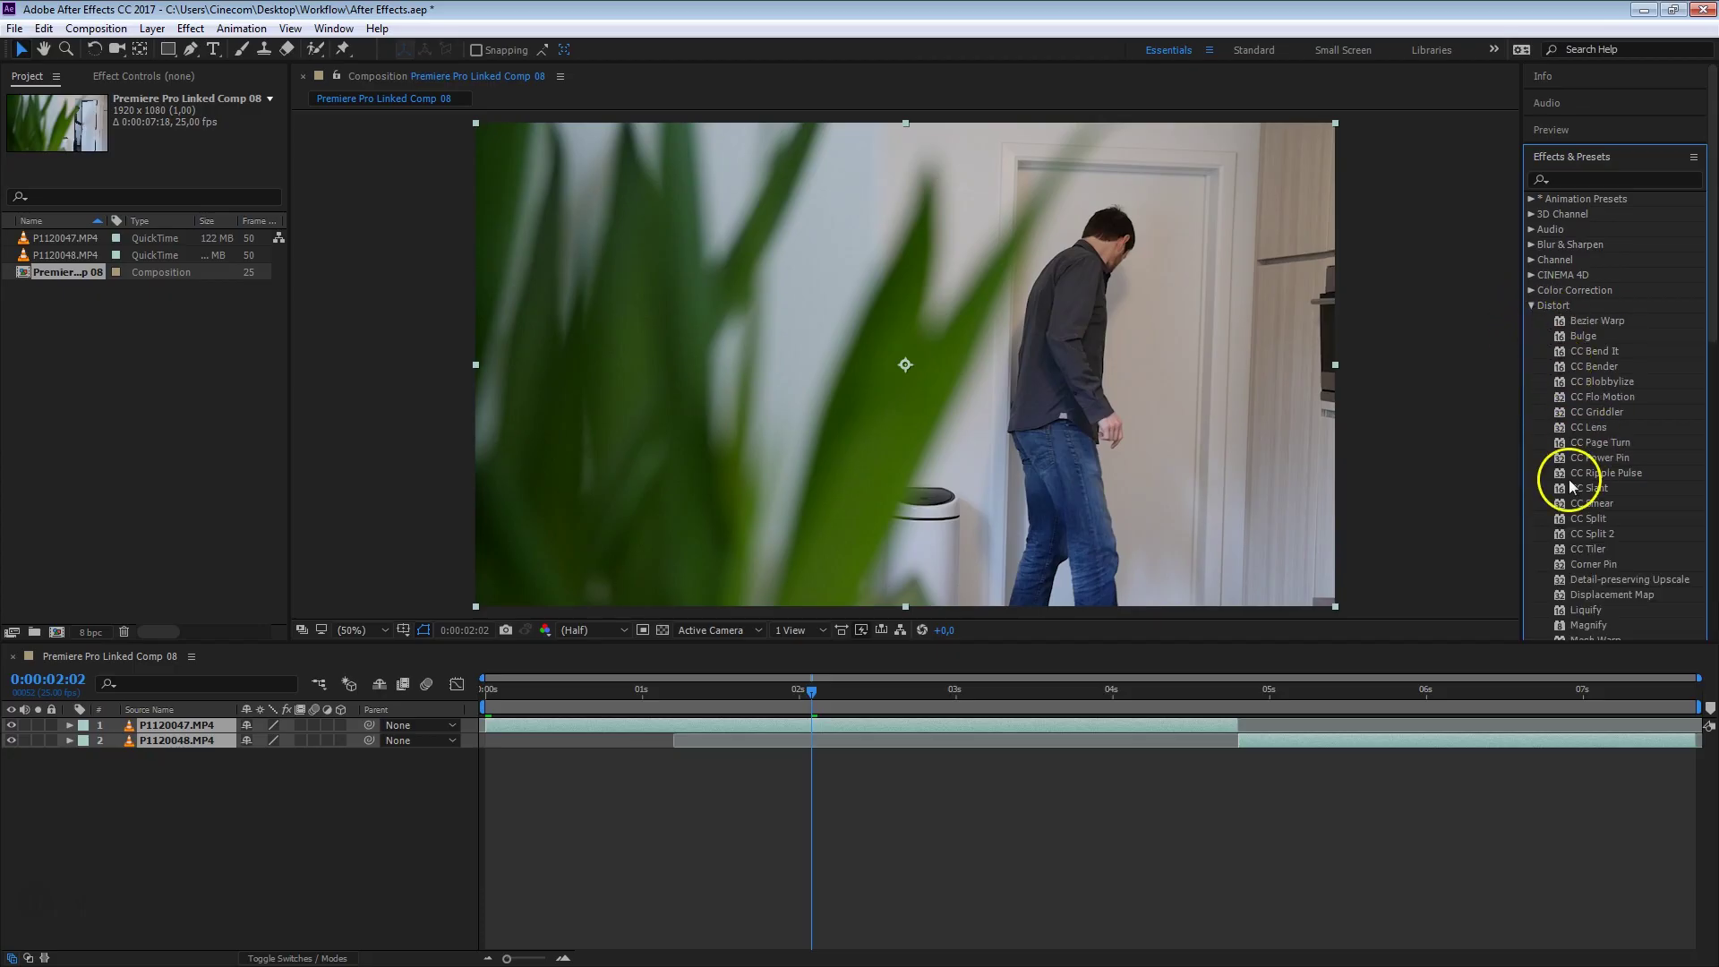
pyautogui.moveTo(1592, 384); pyautogui.dragTo(1146, 408)
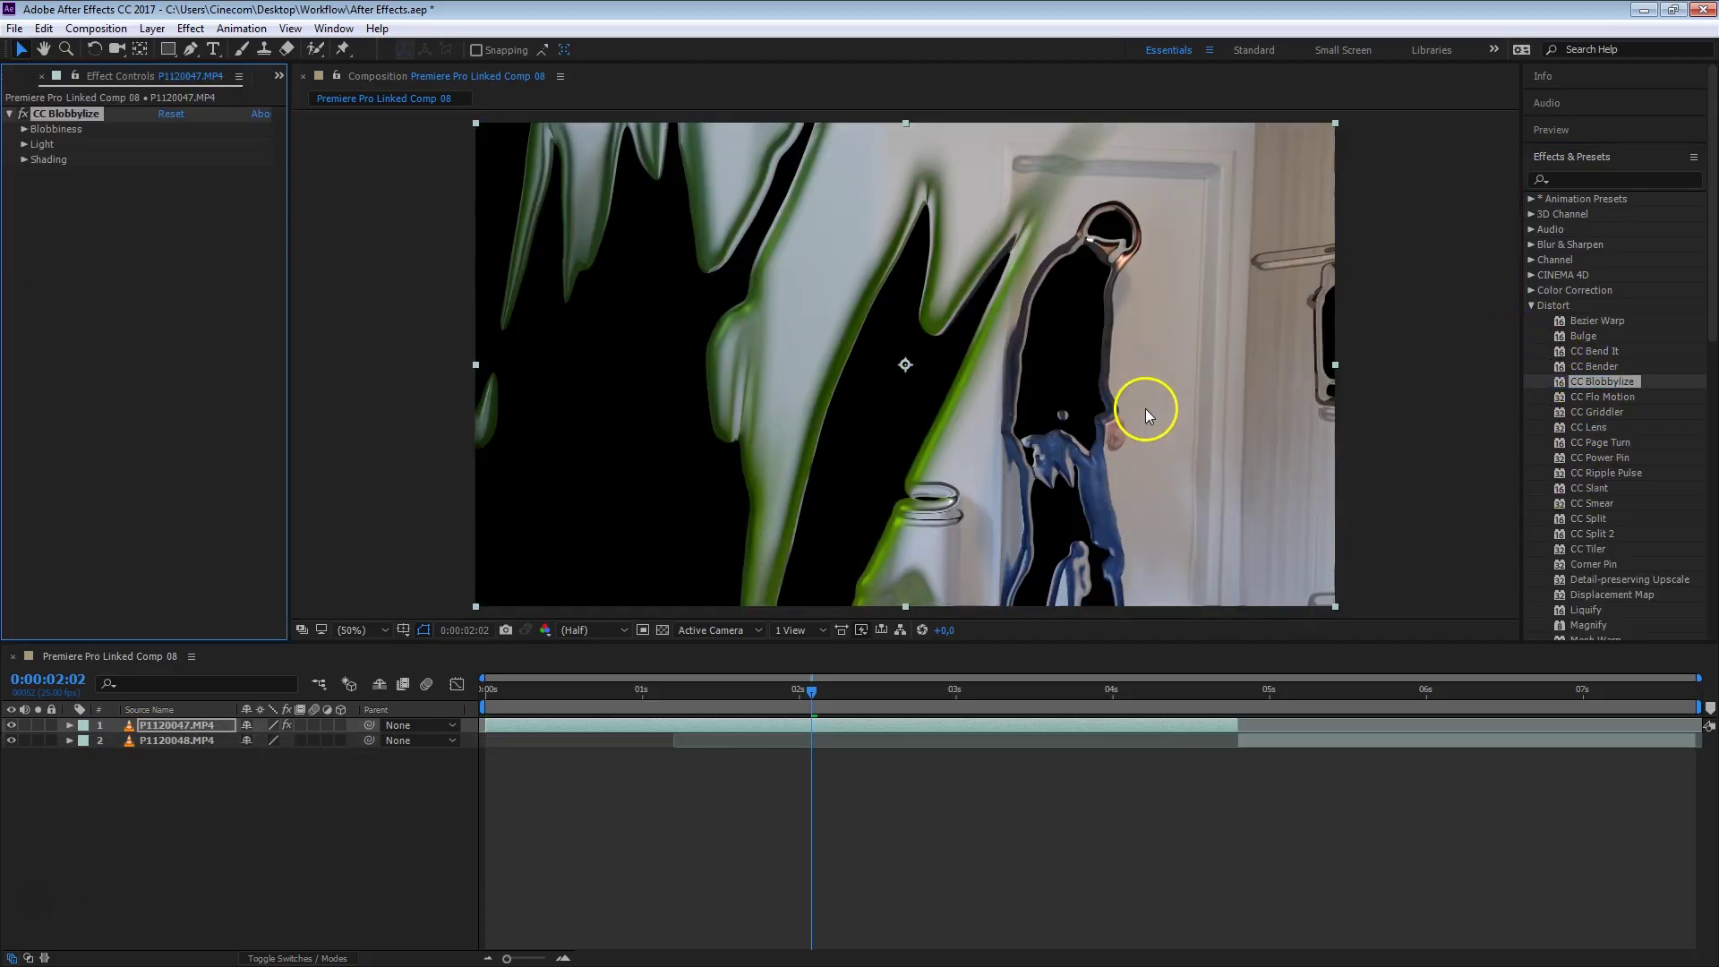
pyautogui.moveTo(1599, 423); pyautogui.dragTo(1439, 421)
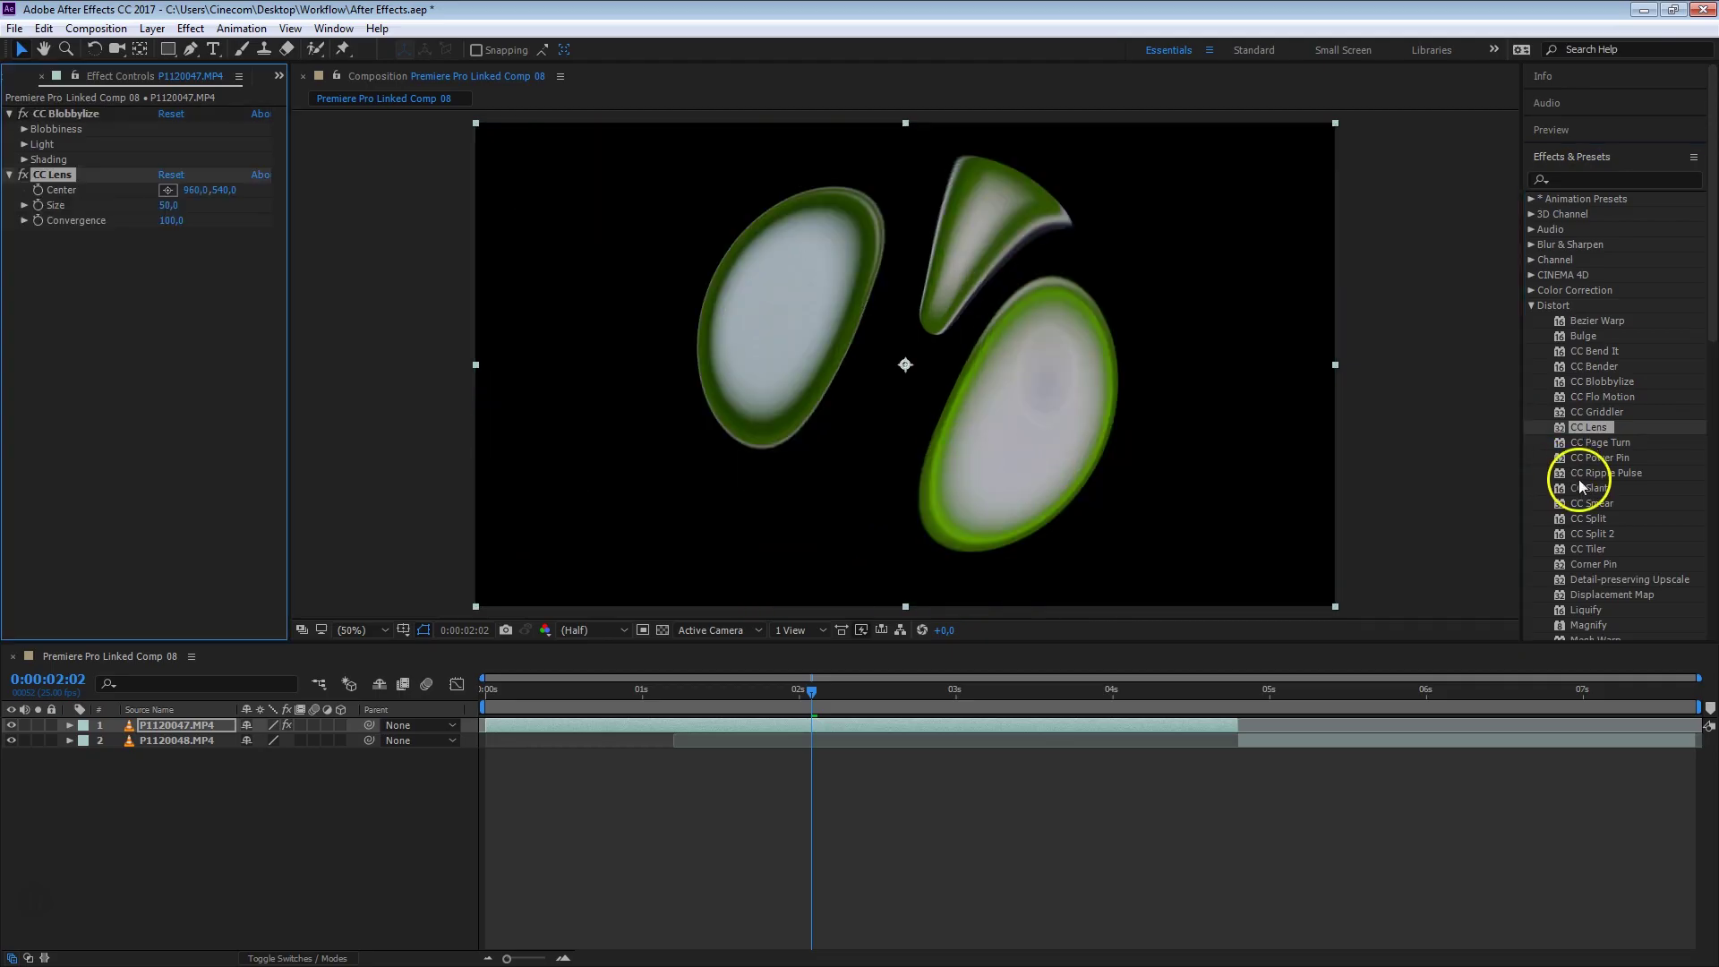
pyautogui.moveTo(1592, 503); pyautogui.dragTo(897, 412)
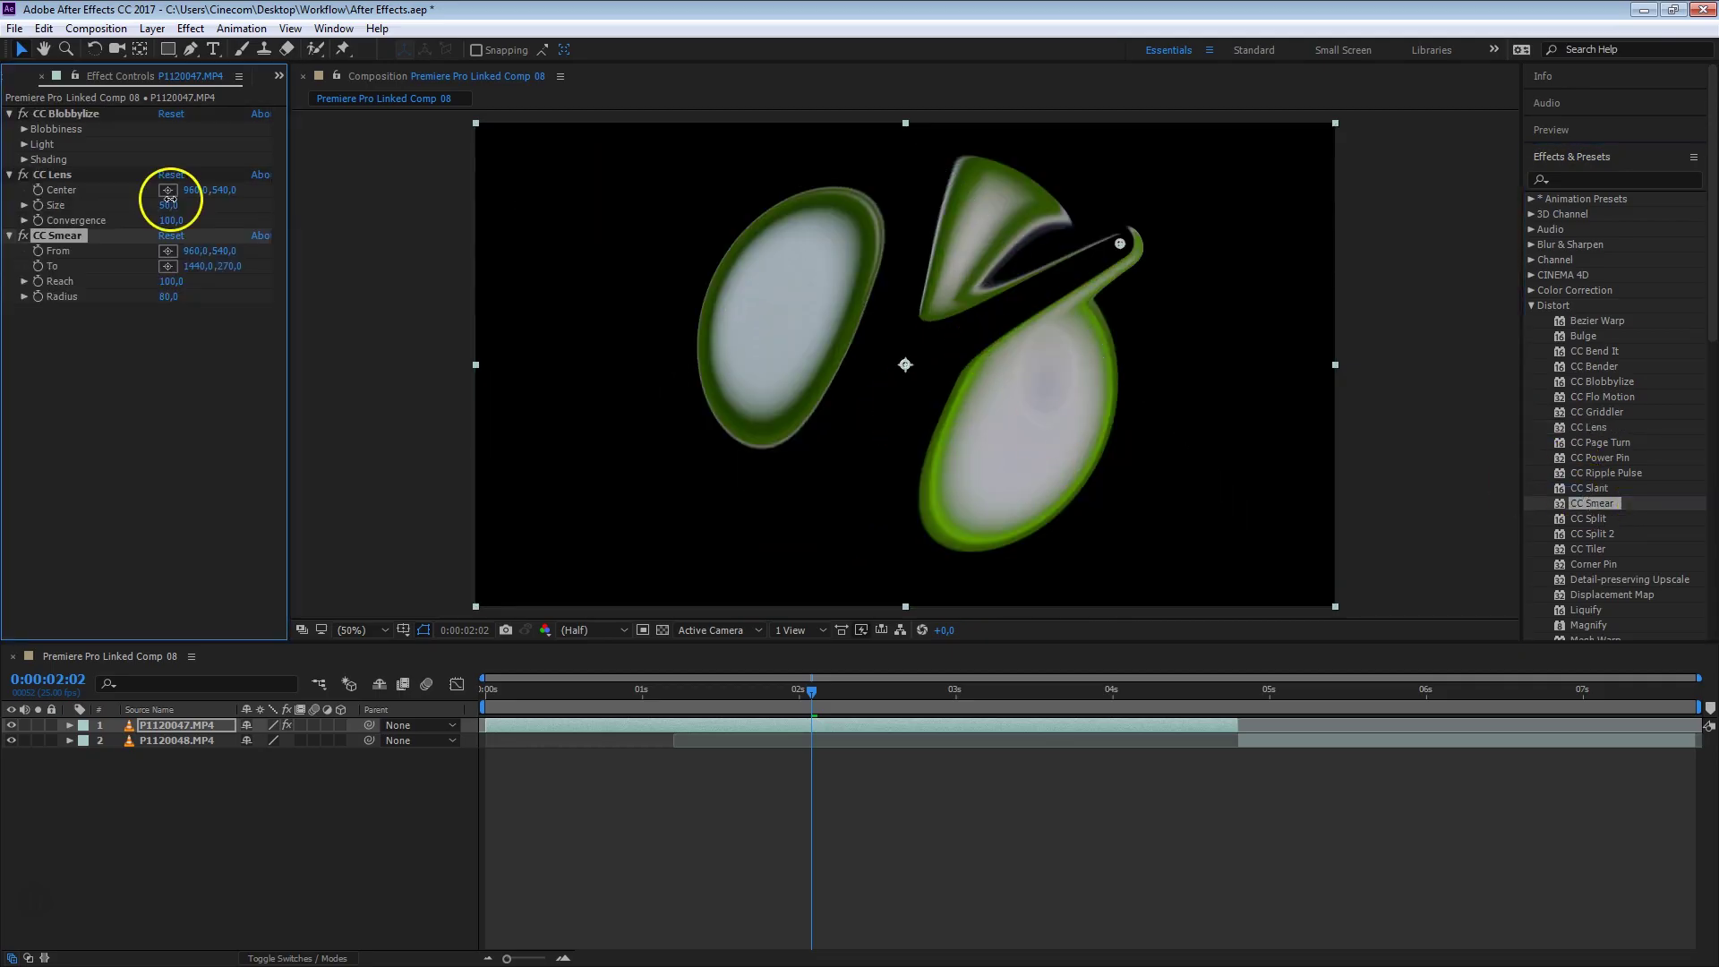
# Step: Set Lens Size 297 and Smear Radius 388, move the smear end point, and preview
pyautogui.moveTo(169, 205); pyautogui.dragTo(337, 183)
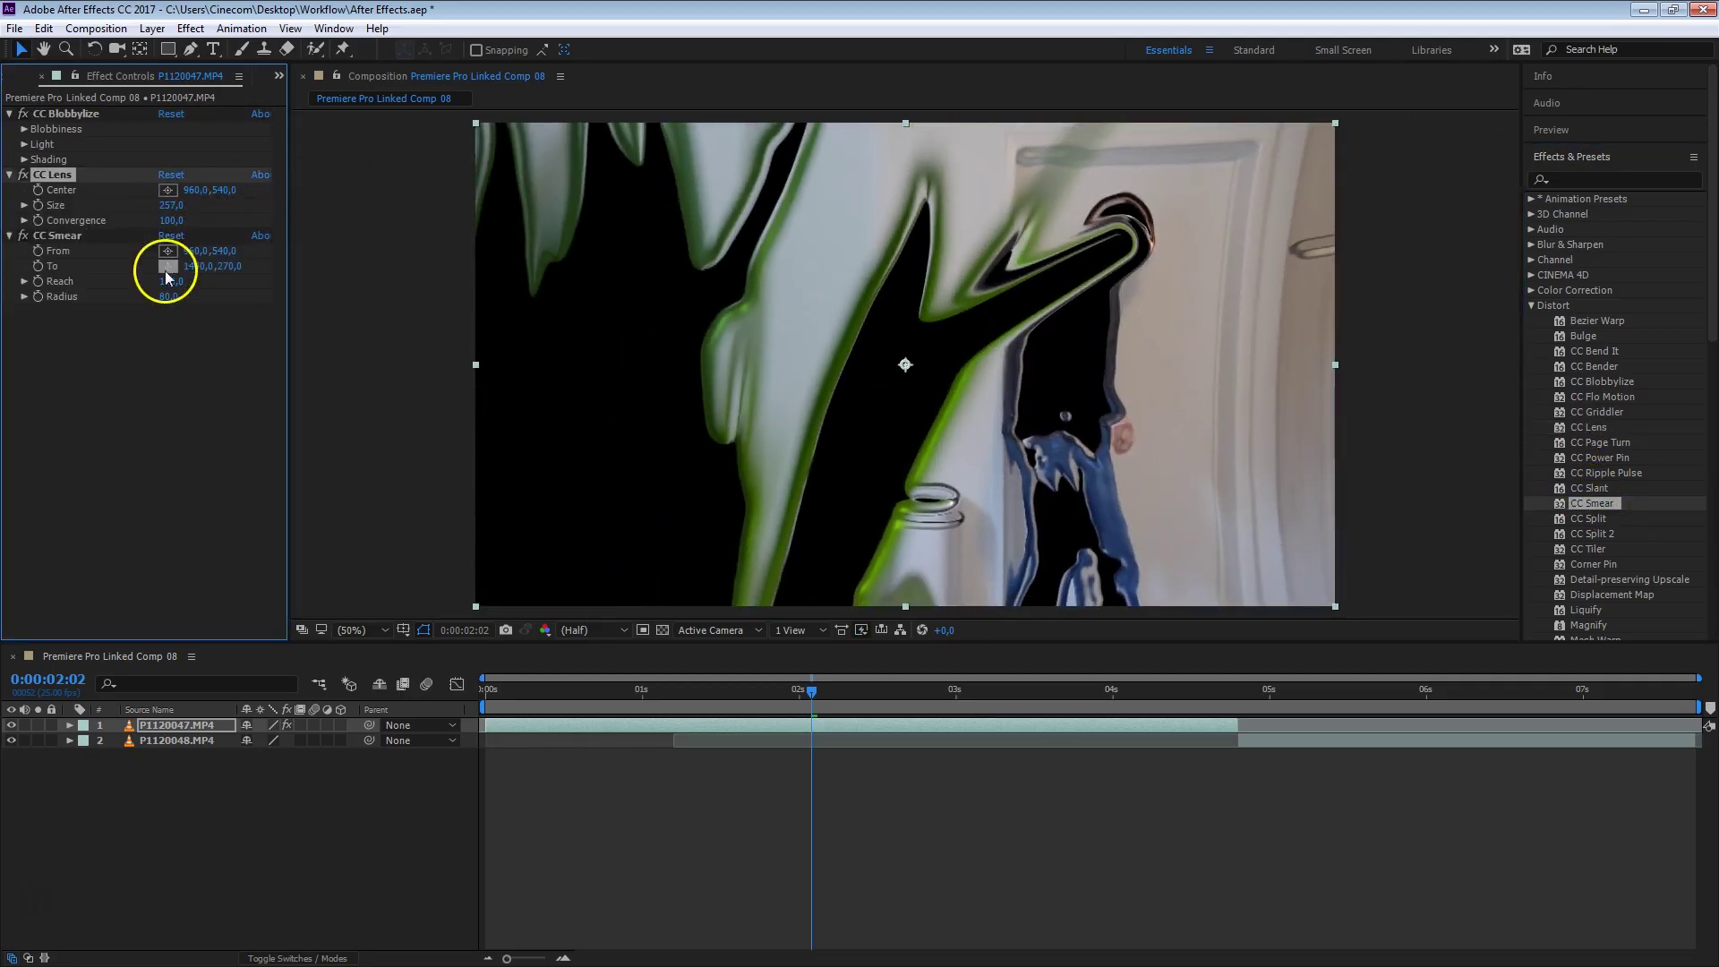
pyautogui.moveTo(163, 284)
pyautogui.mouseDown()
pyautogui.moveTo(218, 269)
pyautogui.moveTo(238, 292)
pyautogui.moveTo(407, 263)
pyautogui.mouseUp()
pyautogui.moveTo(1120, 244); pyautogui.dragTo(651, 263)
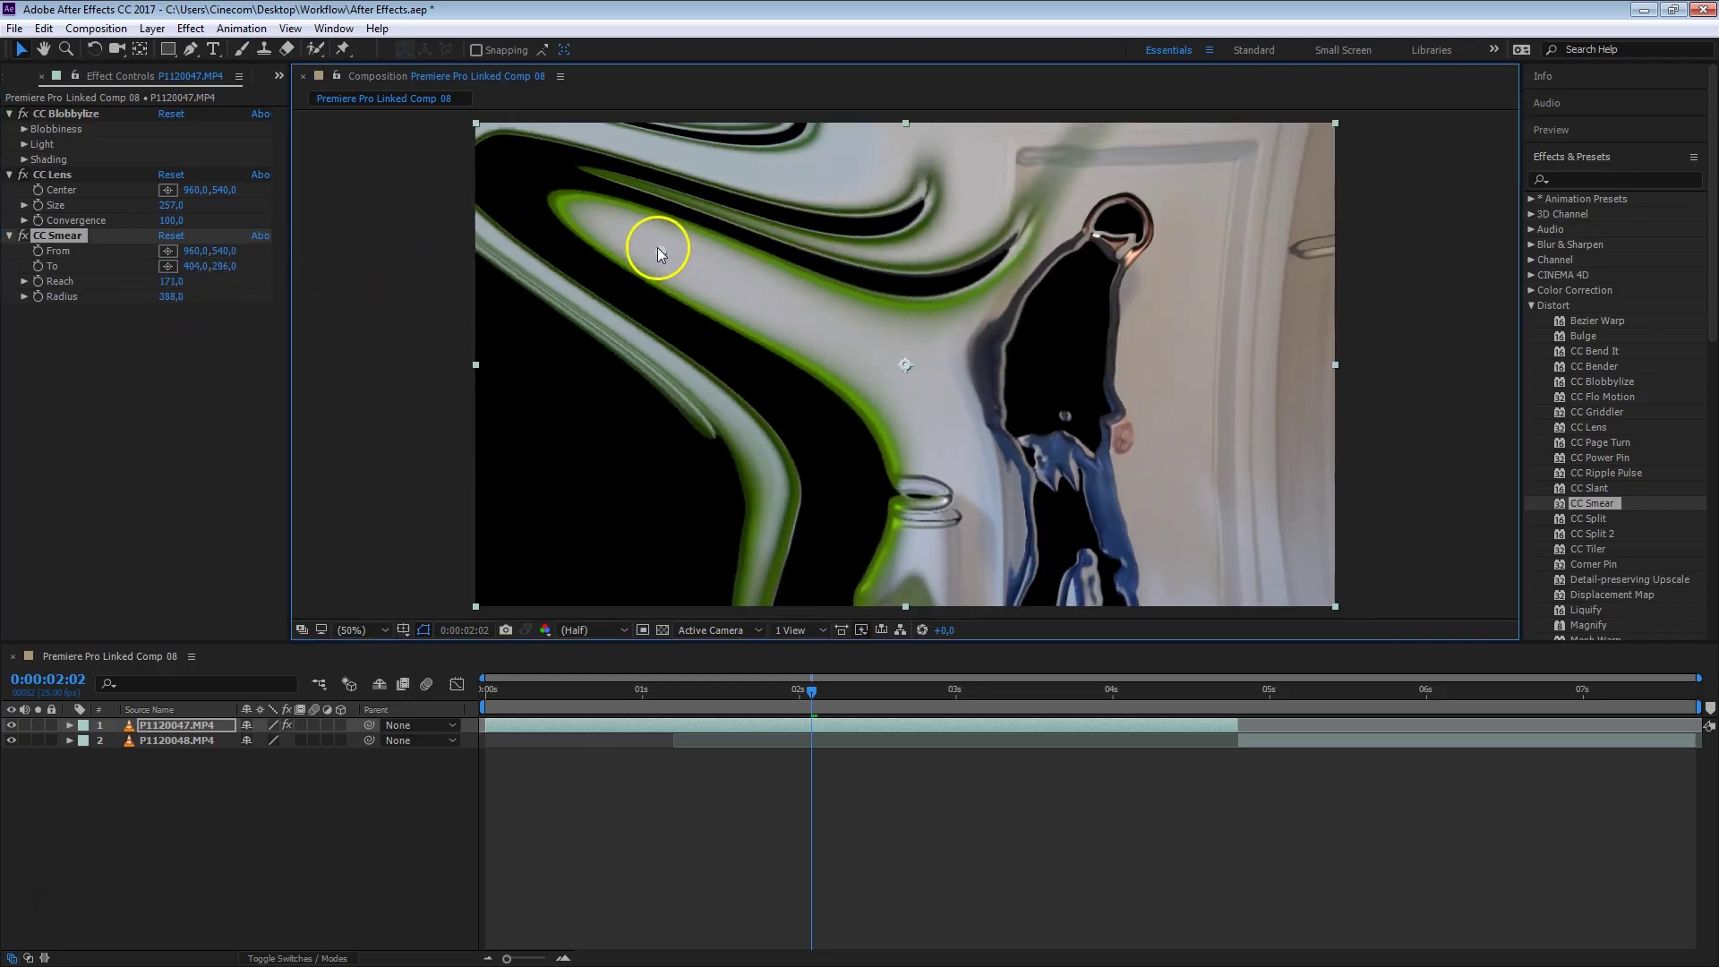
pyautogui.press('space')
pyautogui.click(741, 857)
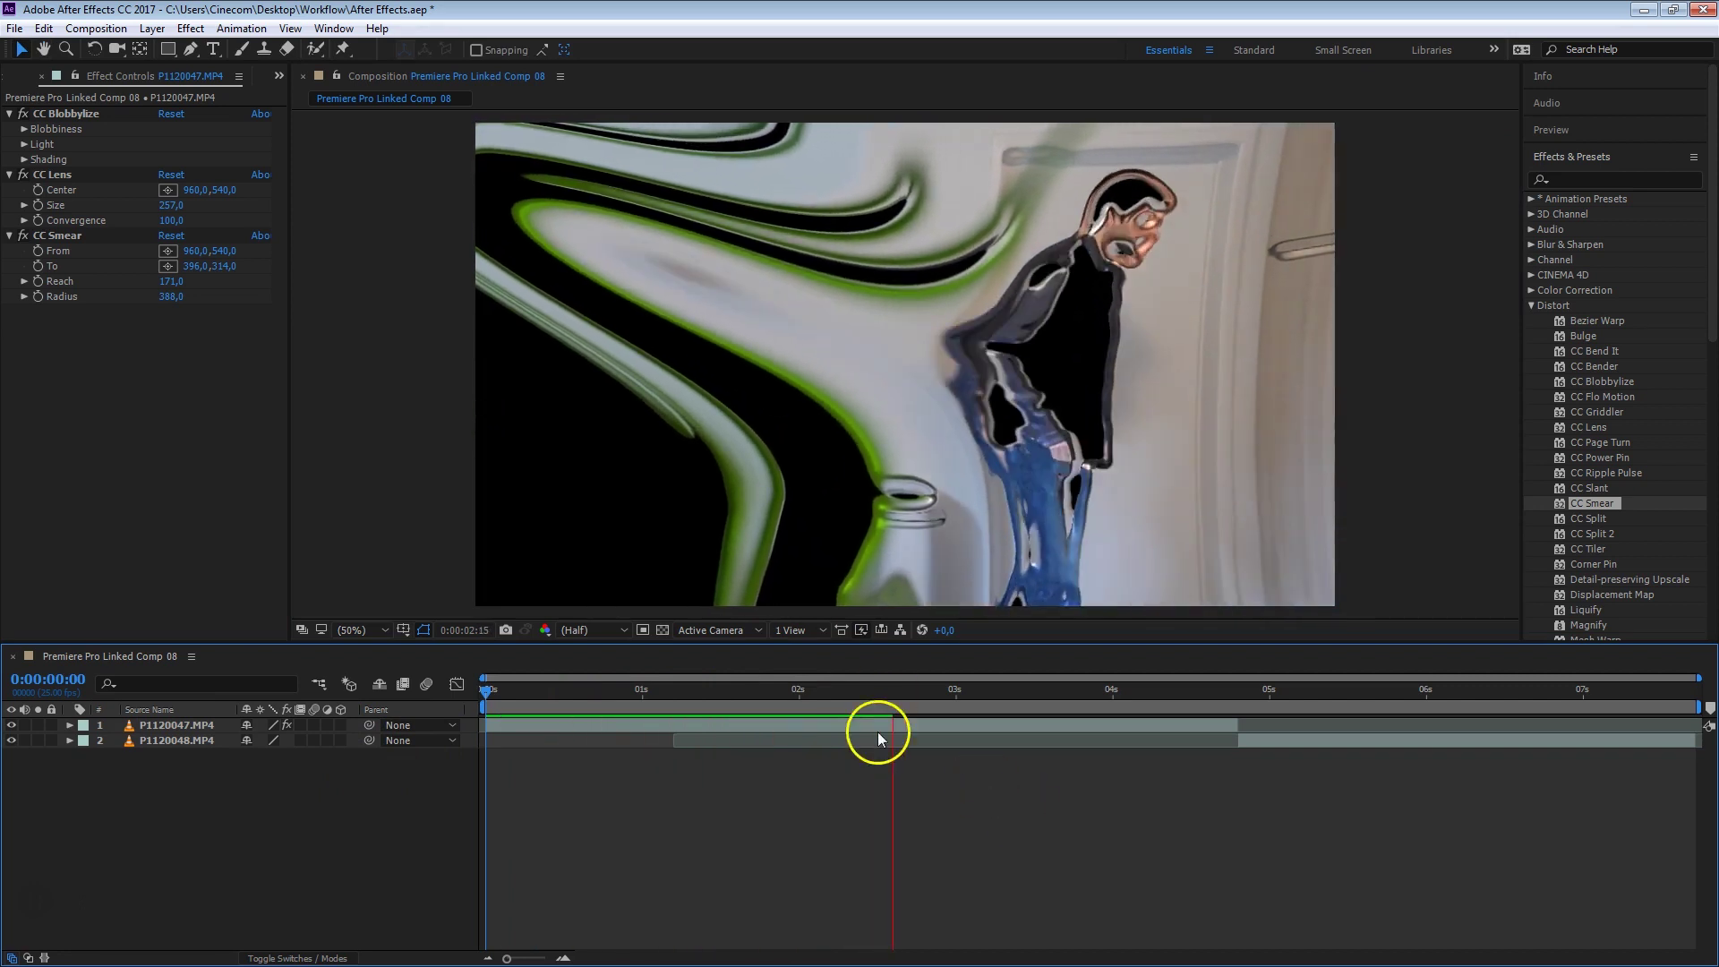
# Step: Stop the smeared comp's preview in After Effects and bring the Premiere Pro project forward
pyautogui.moveTo(877, 731); pyautogui.dragTo(877, 711)
pyautogui.click(884, 797)
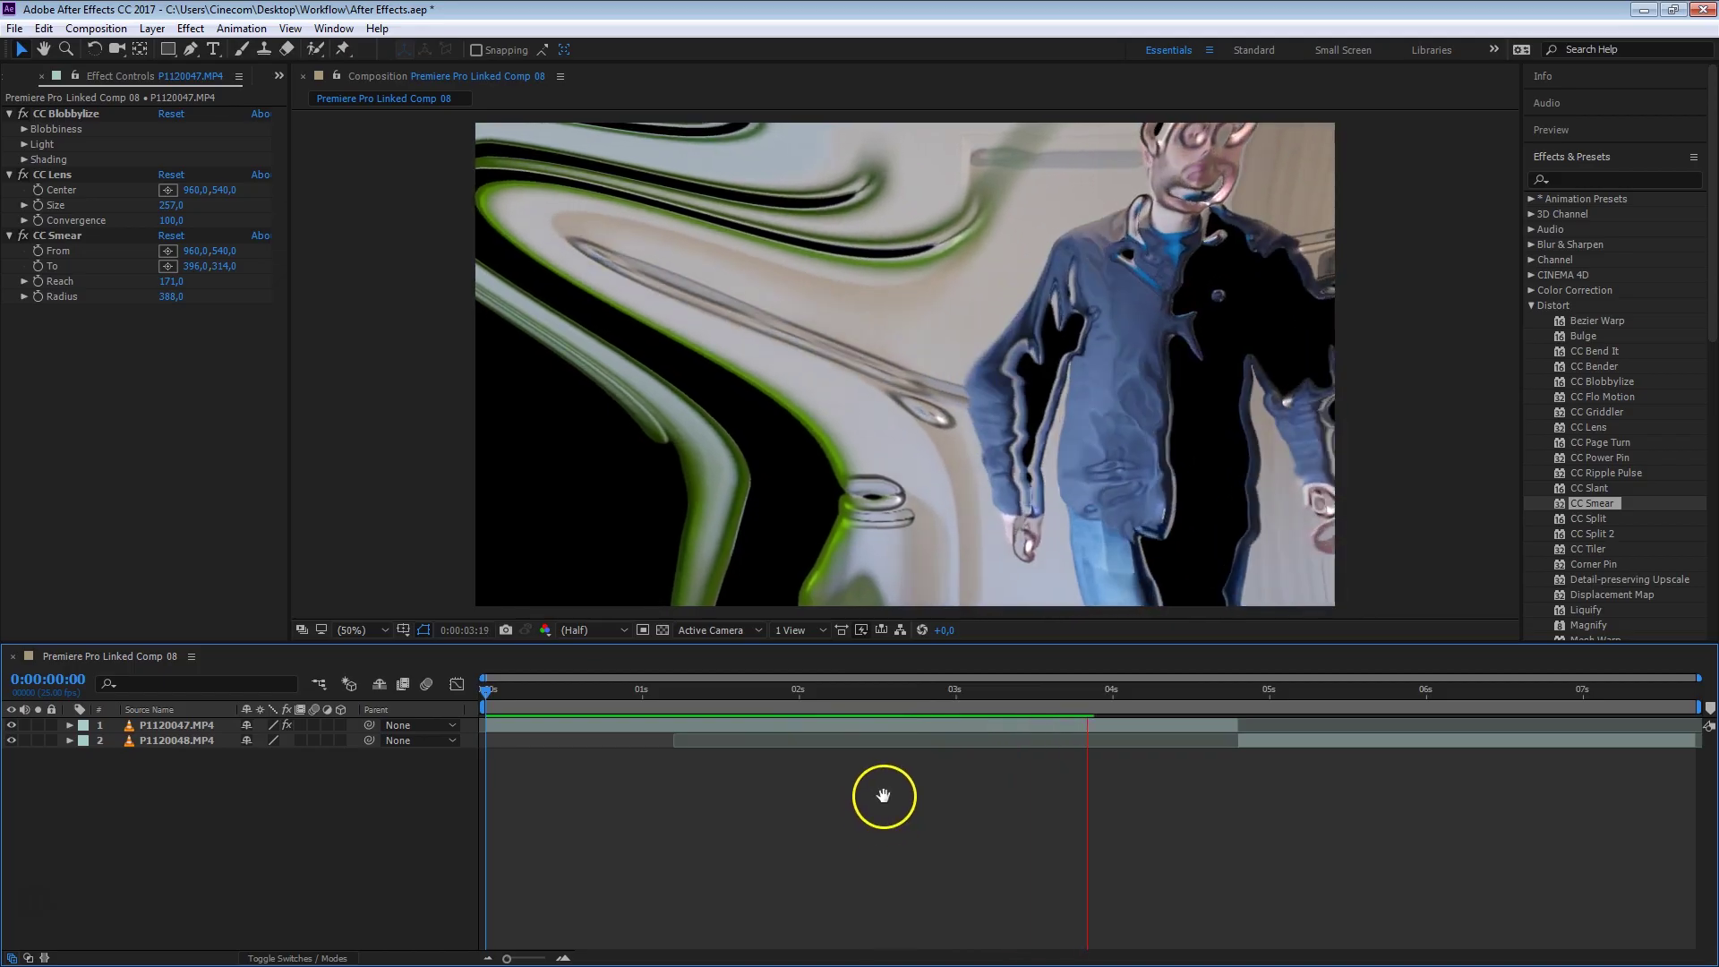
pyautogui.hotkey('alt', 'Tab')
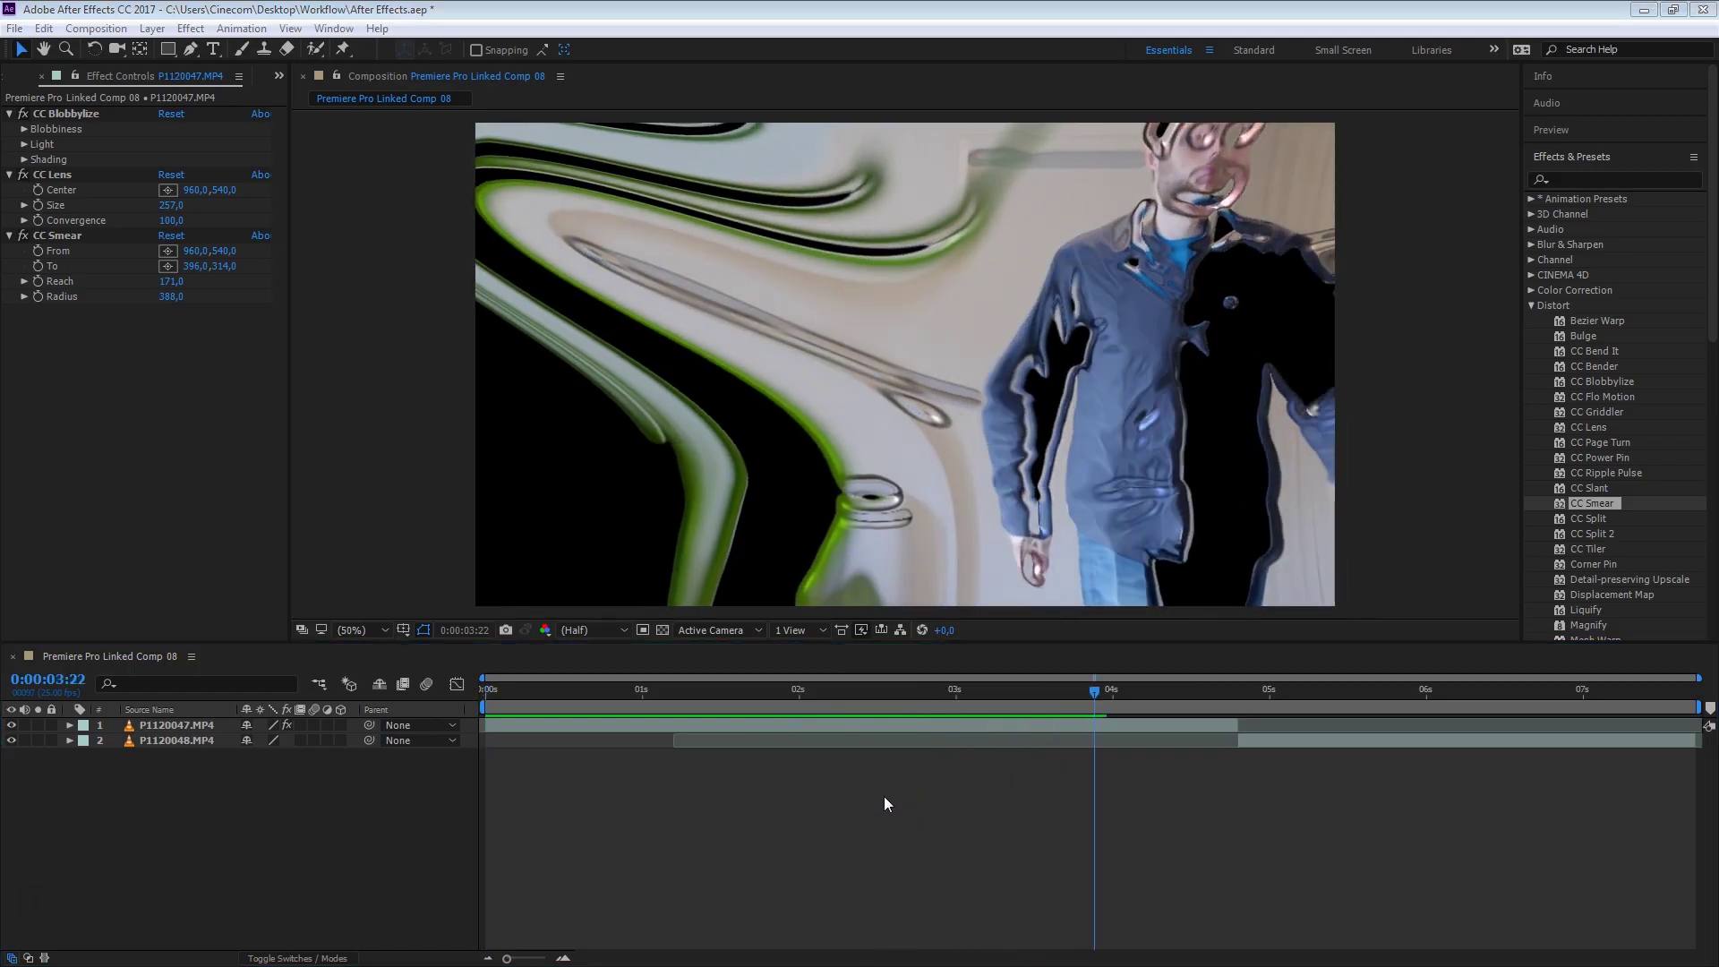
pyautogui.click(870, 819)
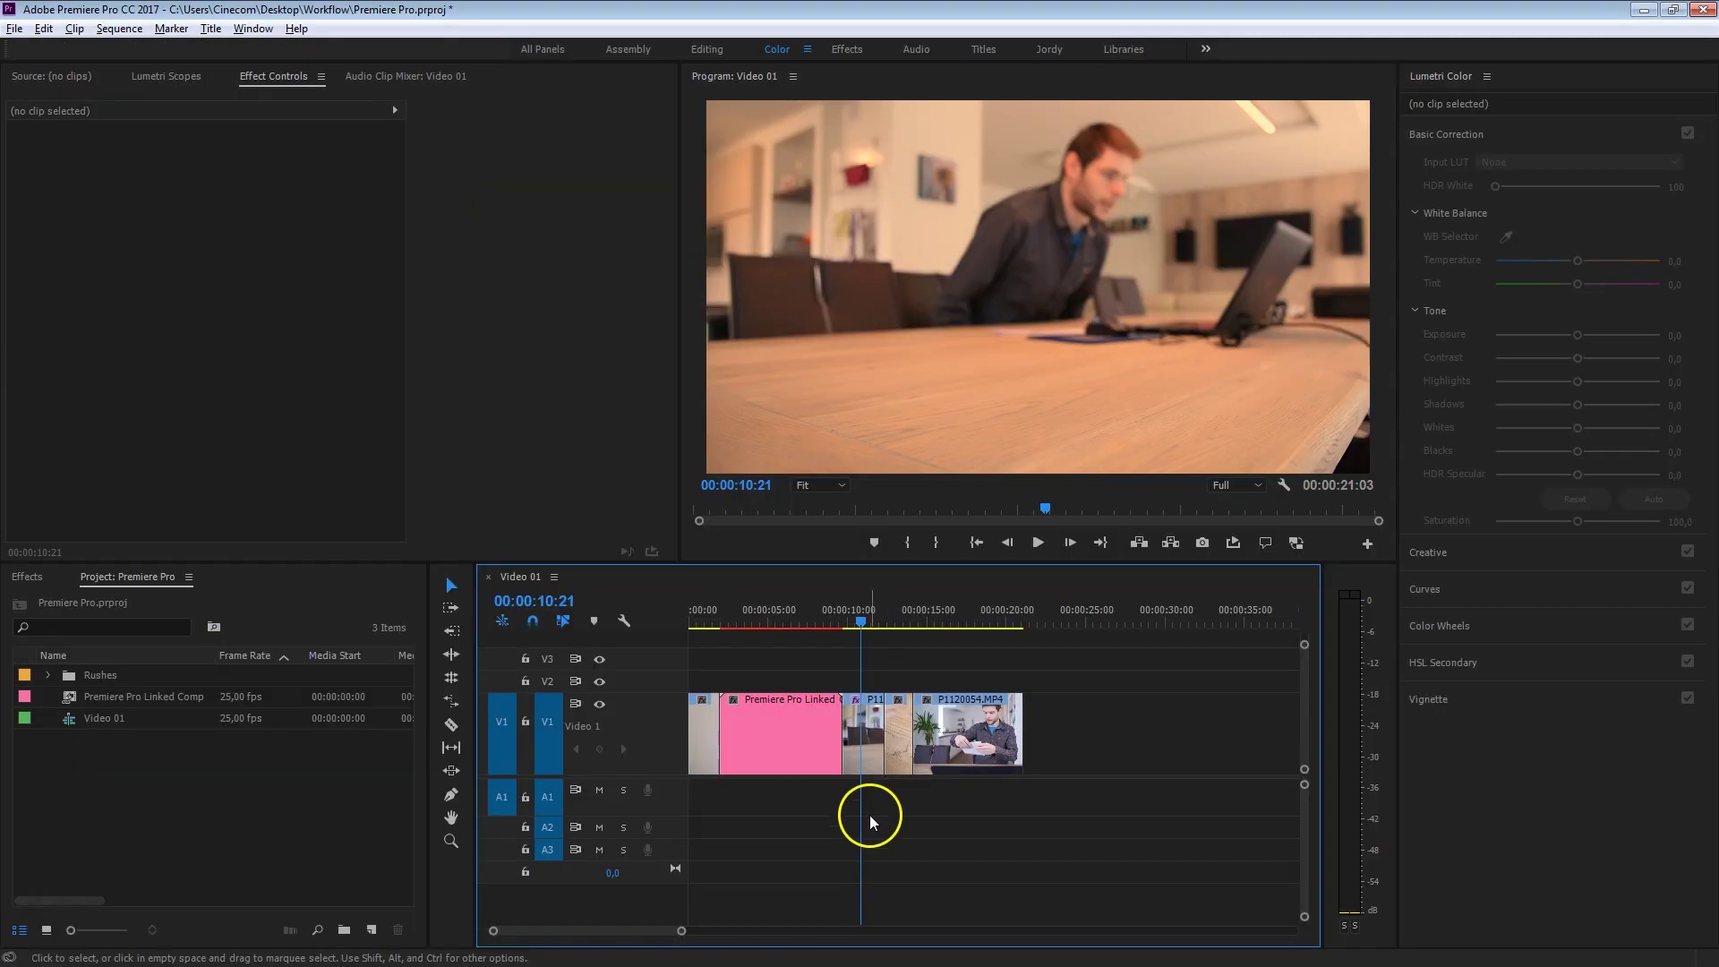
# Step: Play the linked comp from its start and stop on a distorted frame near 00:00:05:20
pyautogui.click(725, 617)
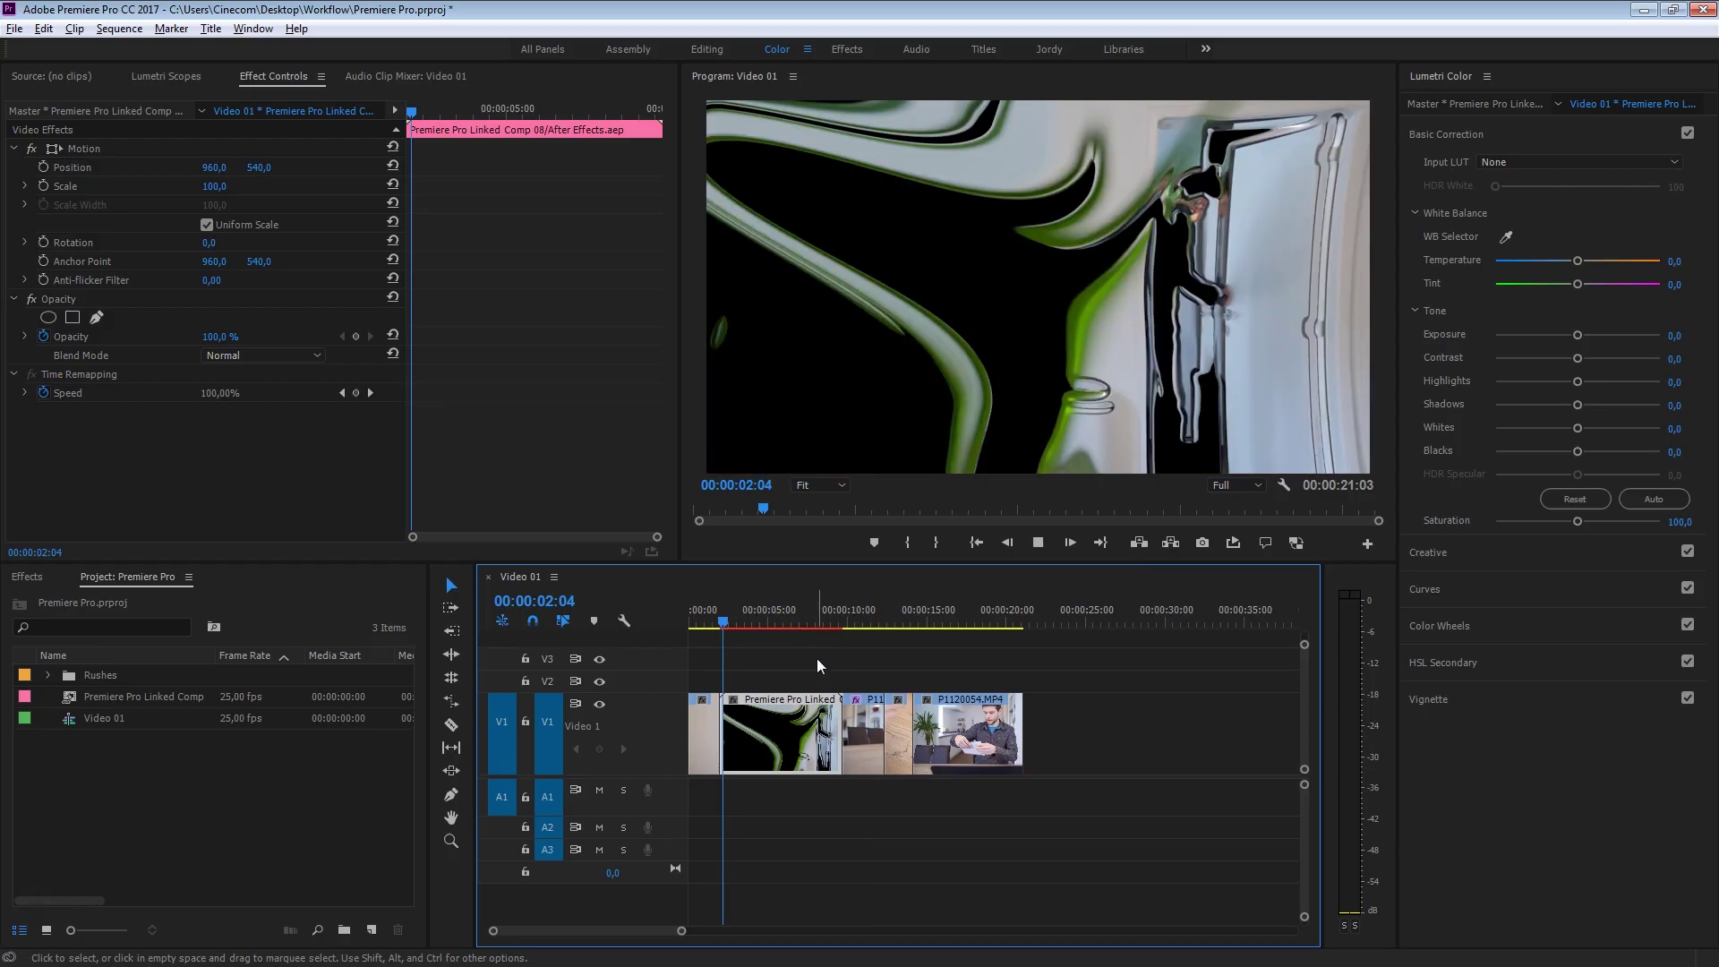
pyautogui.press('space')
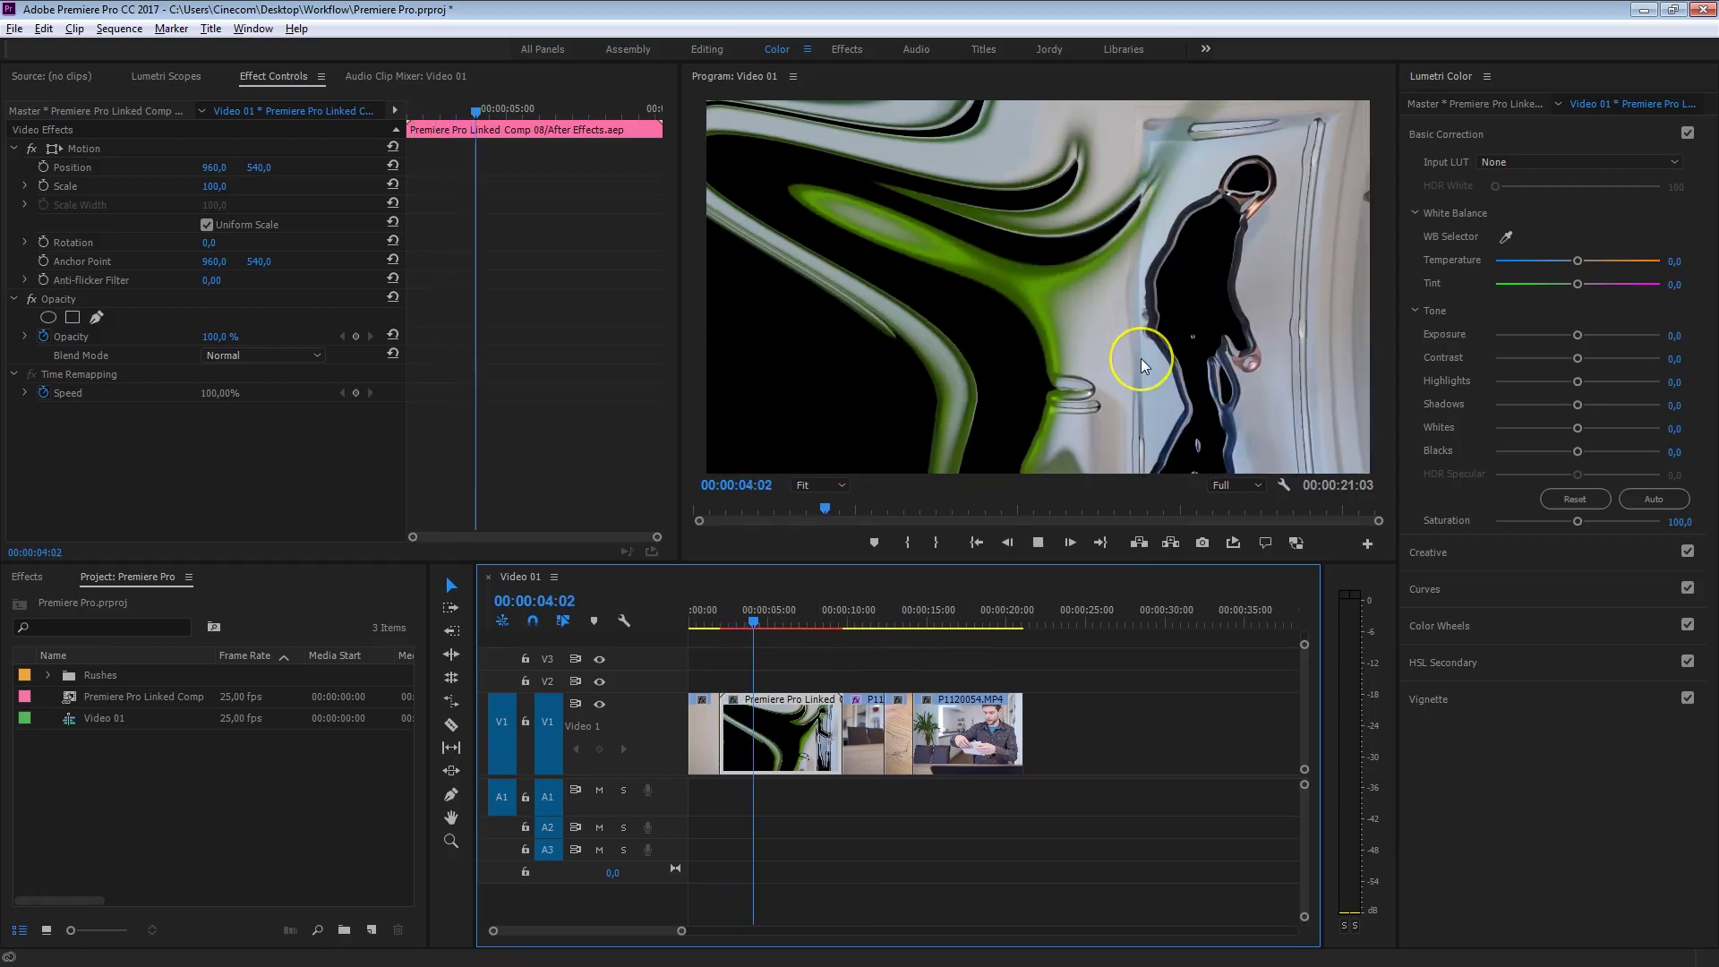
pyautogui.click(1124, 595)
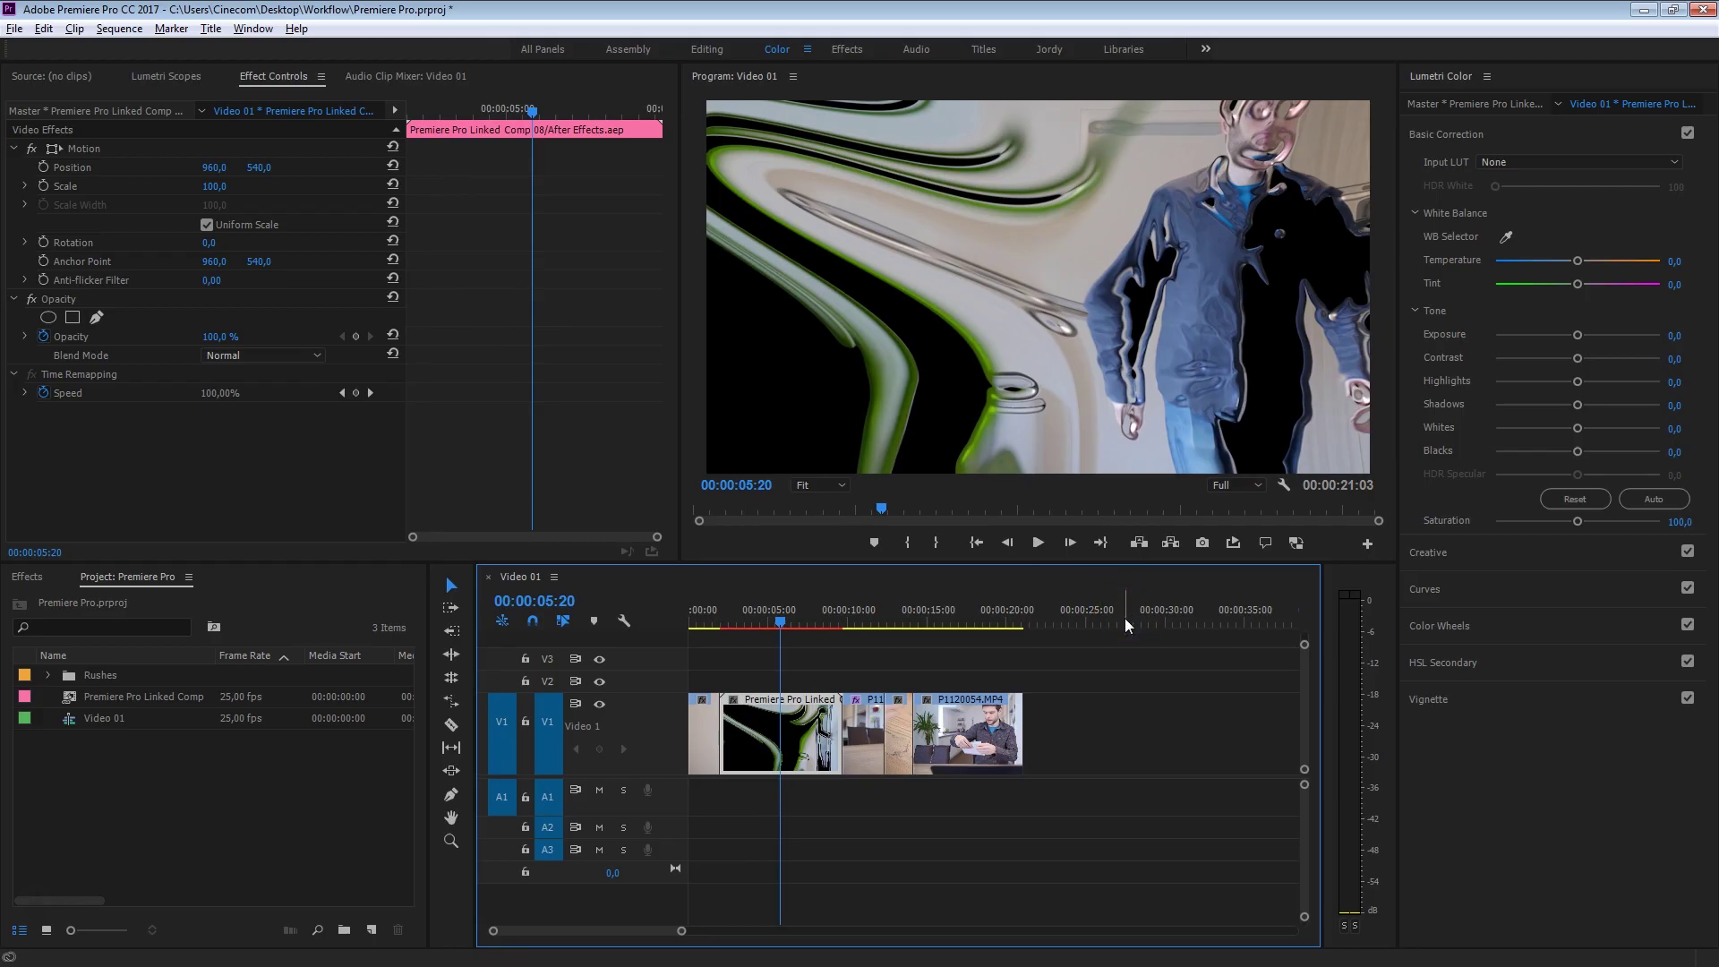
pyautogui.click(1309, 138)
pyautogui.click(1171, 280)
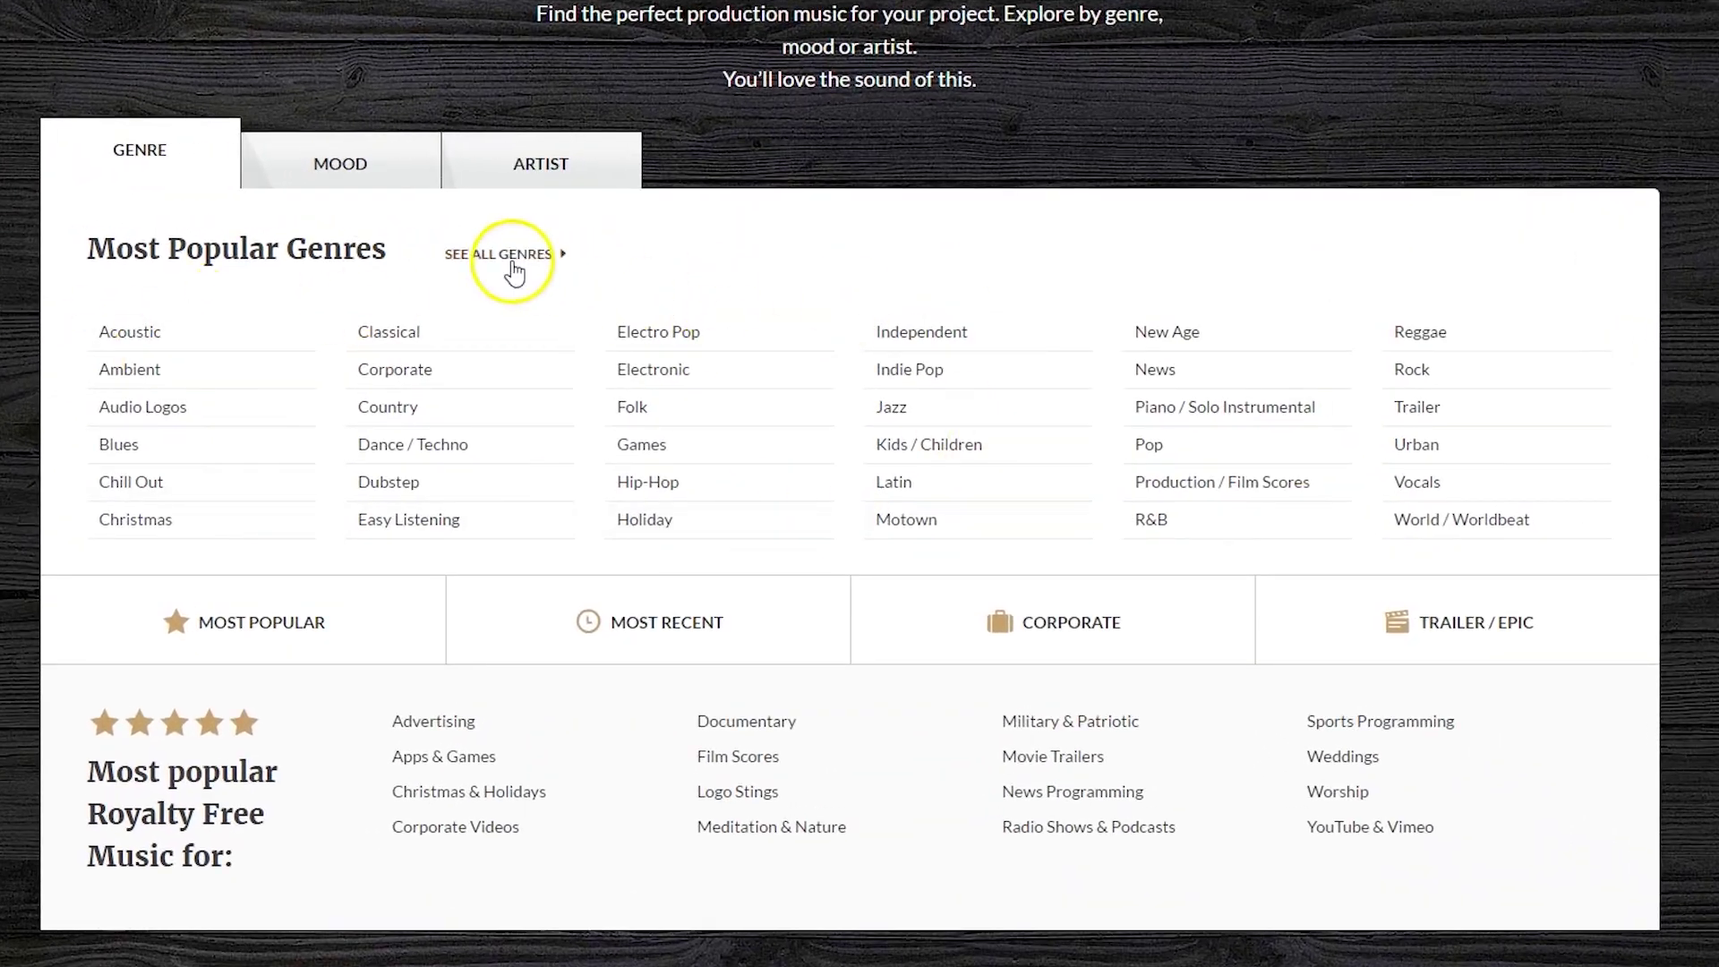
# Step: Open the Cymatix artist page from PremiumBeat's popular artists list
pyautogui.click(435, 163)
pyautogui.click(511, 163)
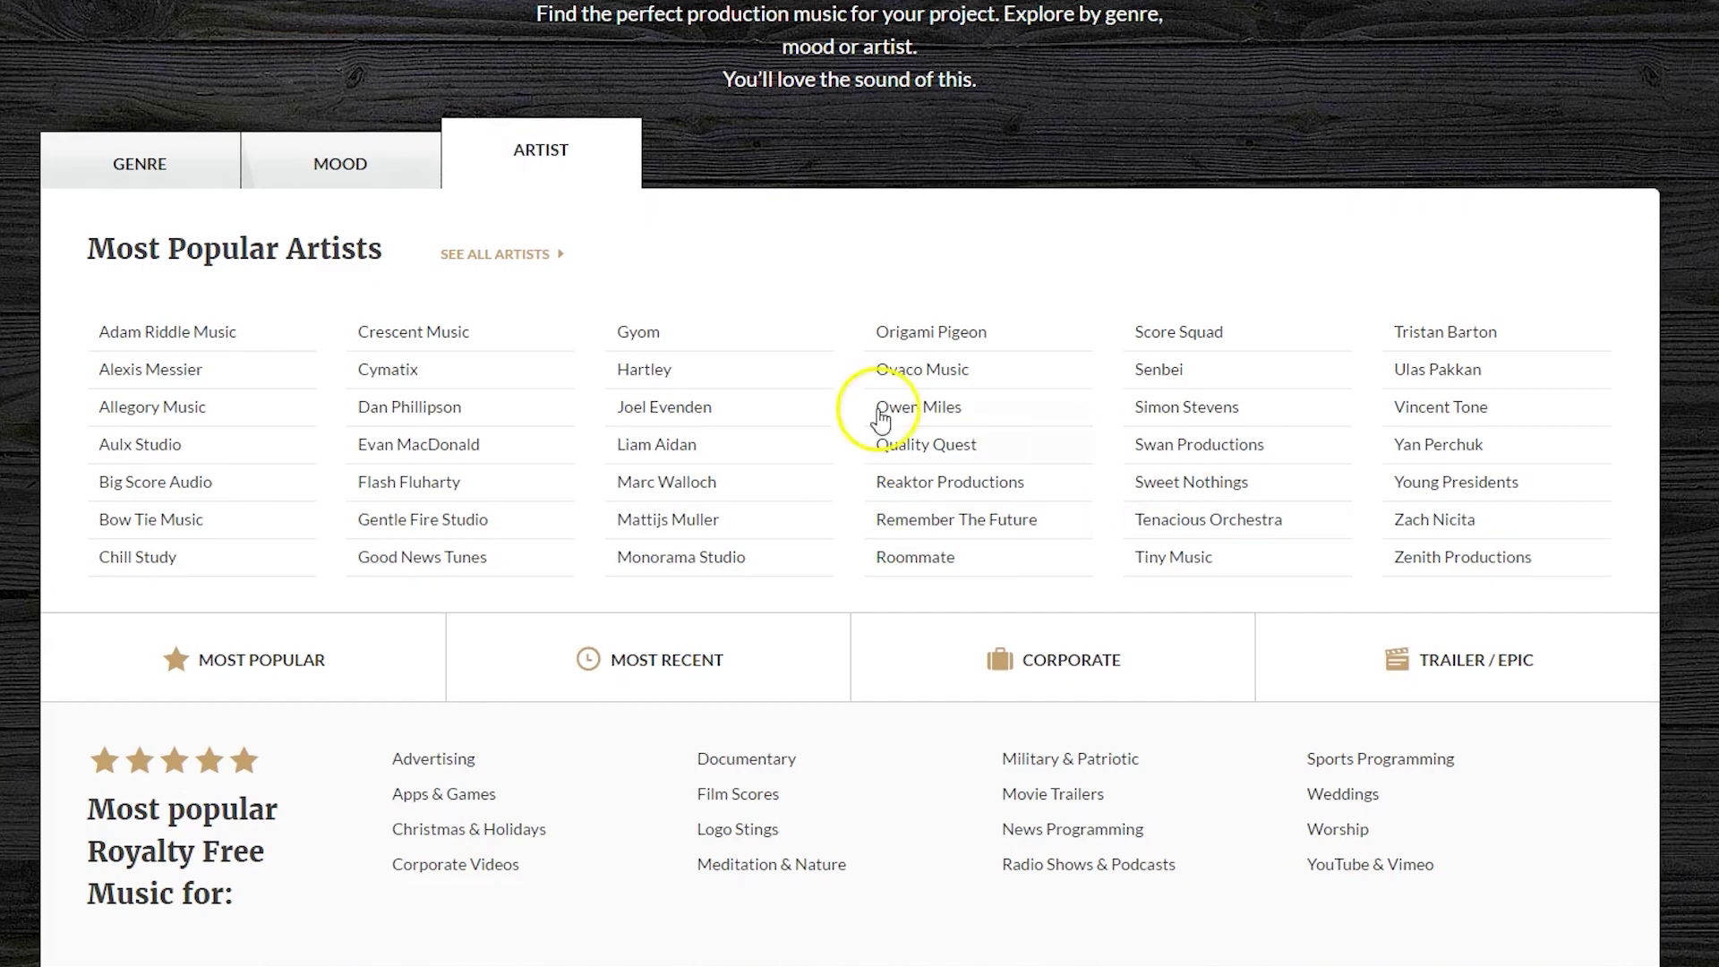
pyautogui.click(414, 368)
# Step: Download the Full Track preview of 'The Man Without Fear' as an MP3
pyautogui.scroll(-9, 417, 367)
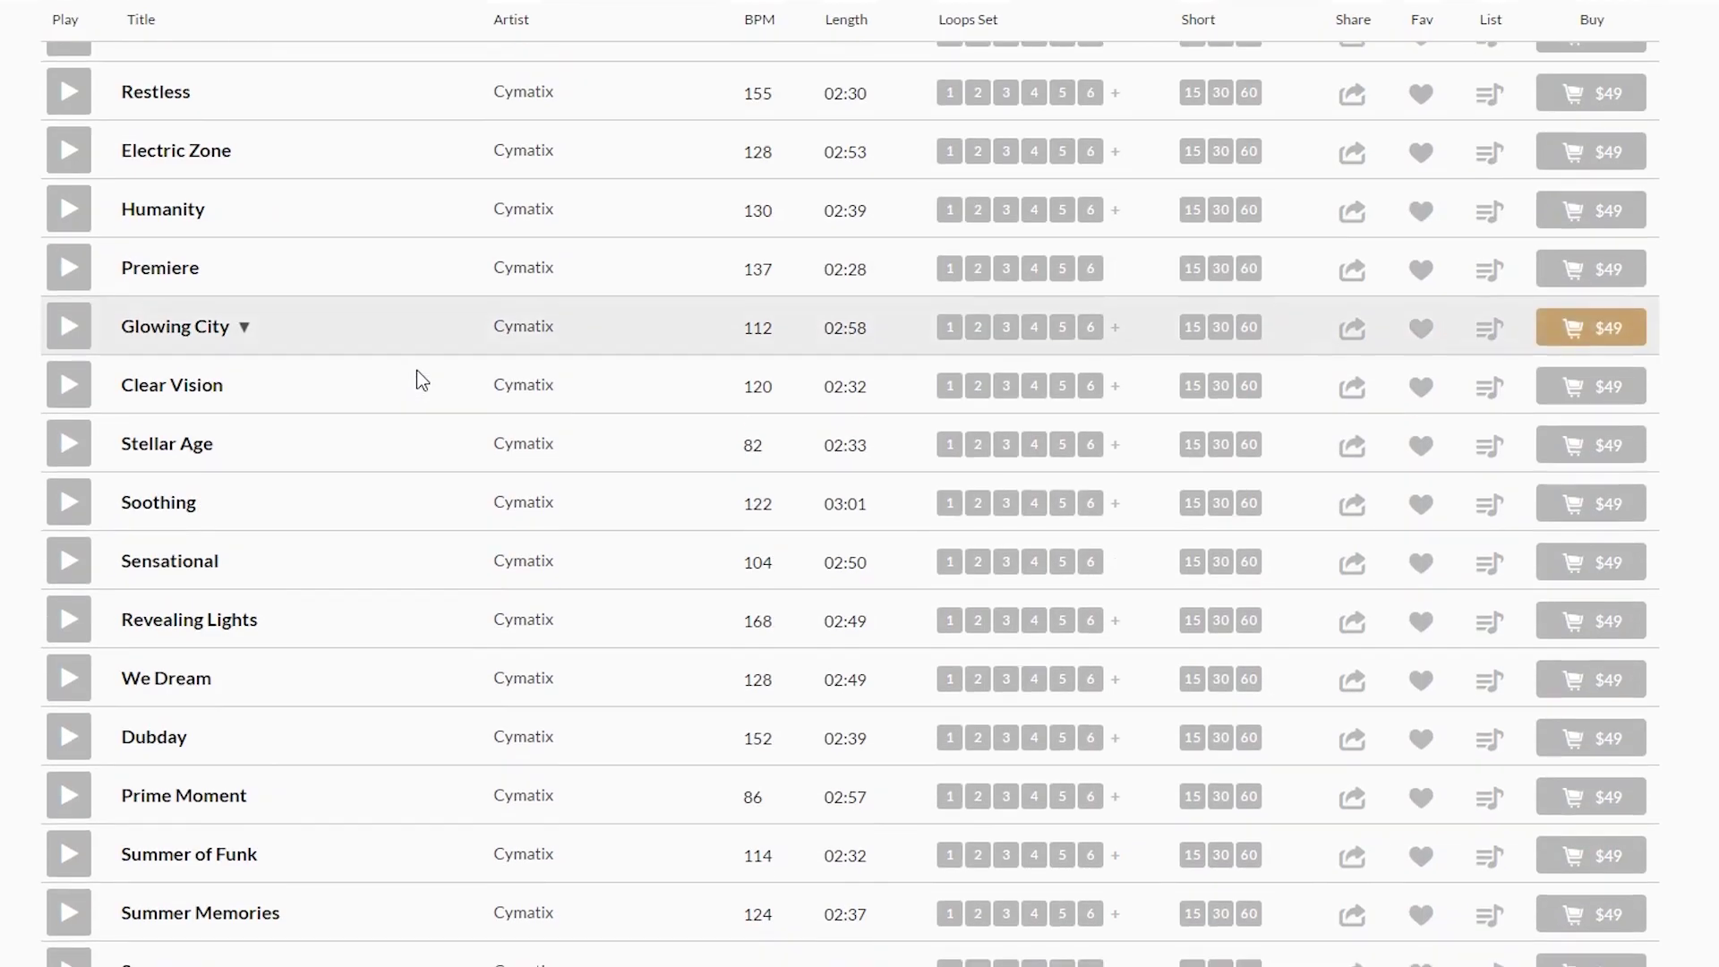
pyautogui.scroll(-5, 394, 402)
pyautogui.scroll(-3, 817, 749)
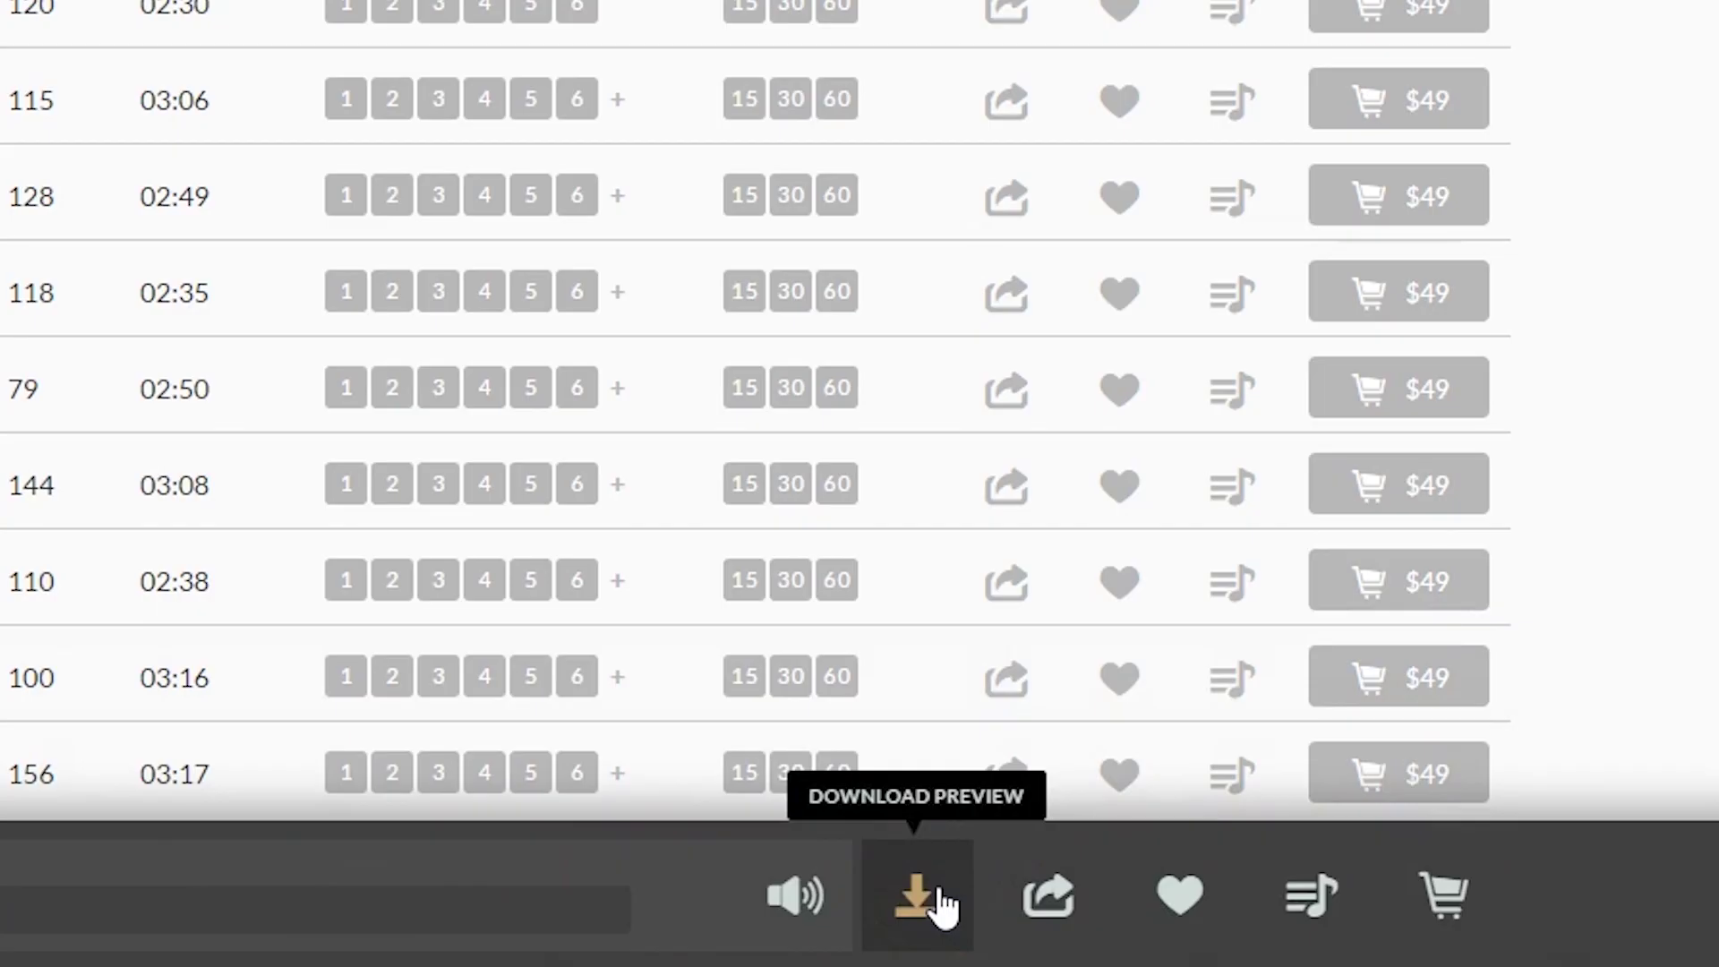
pyautogui.click(937, 893)
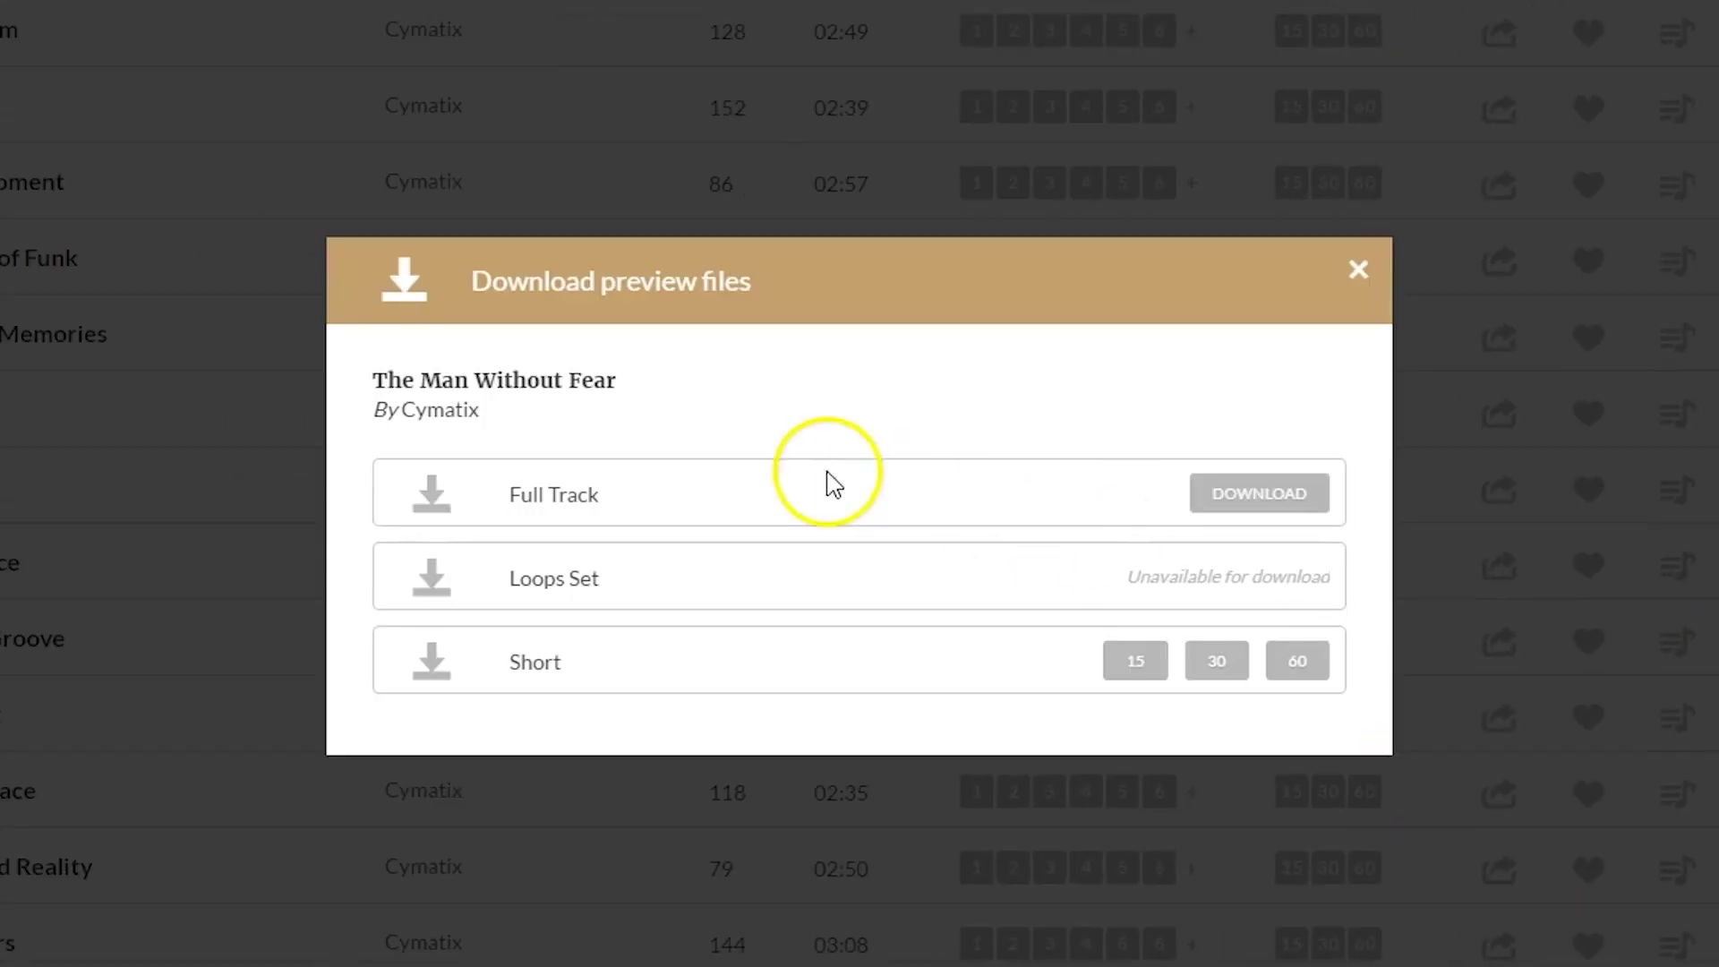
pyautogui.click(1289, 510)
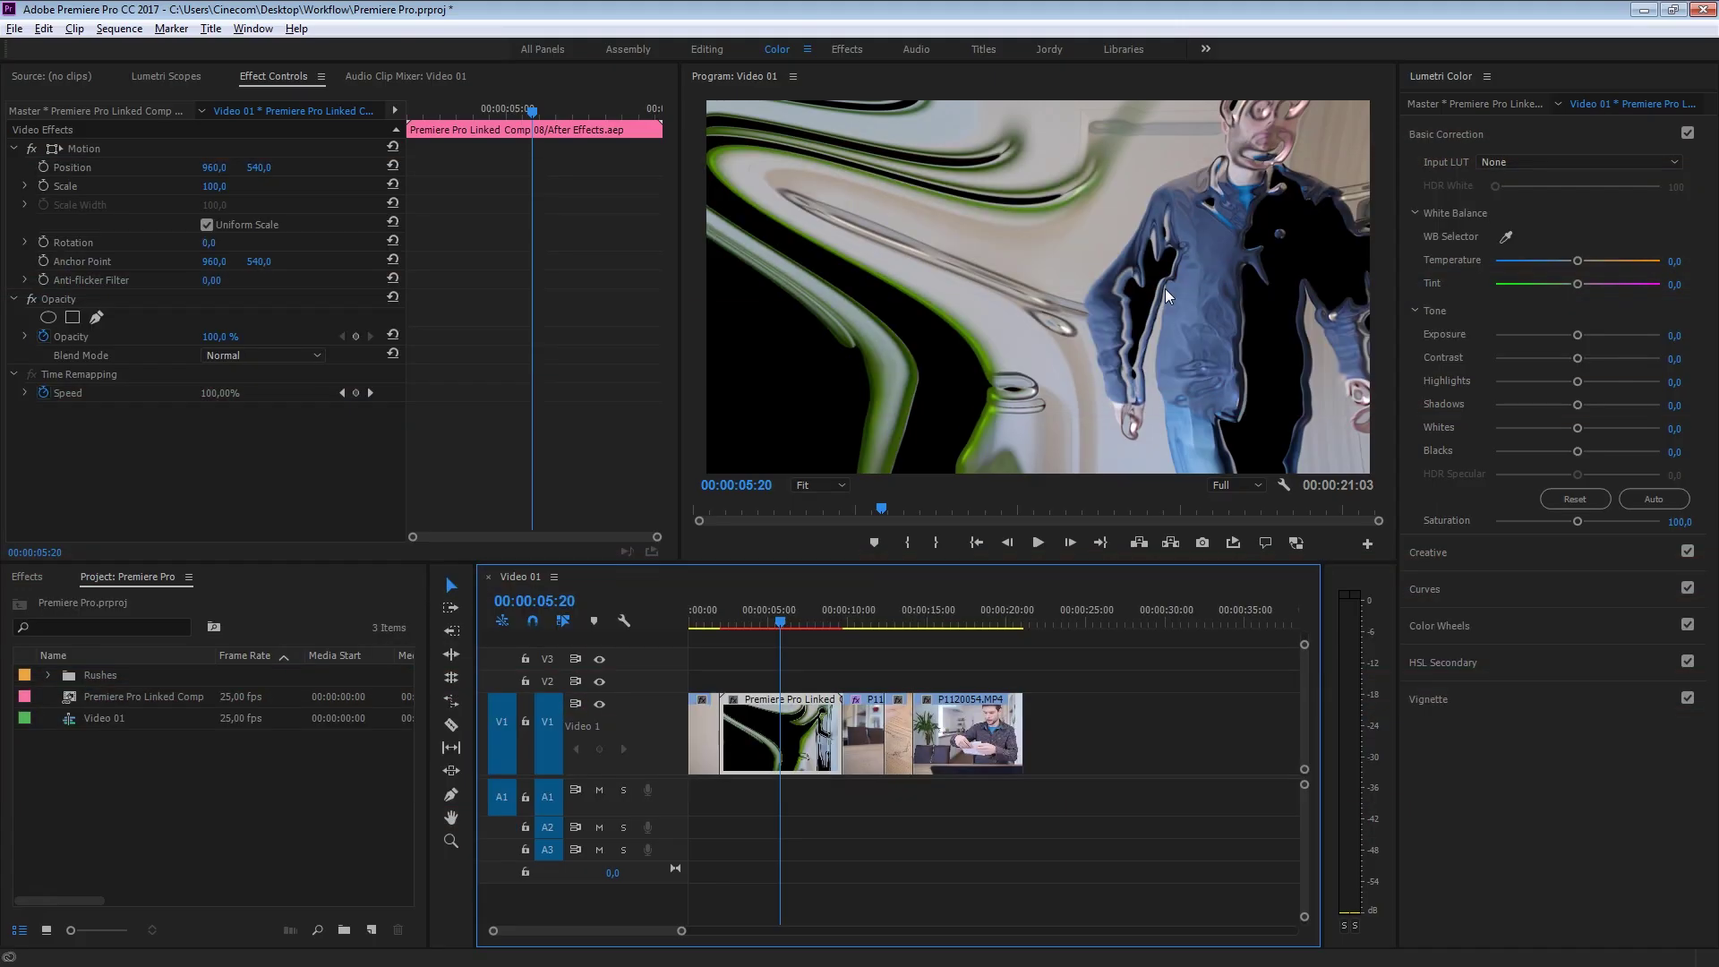
# Step: Render sequence previews, step back one frame, and select the linked comp clip in V1
pyautogui.press('Return')
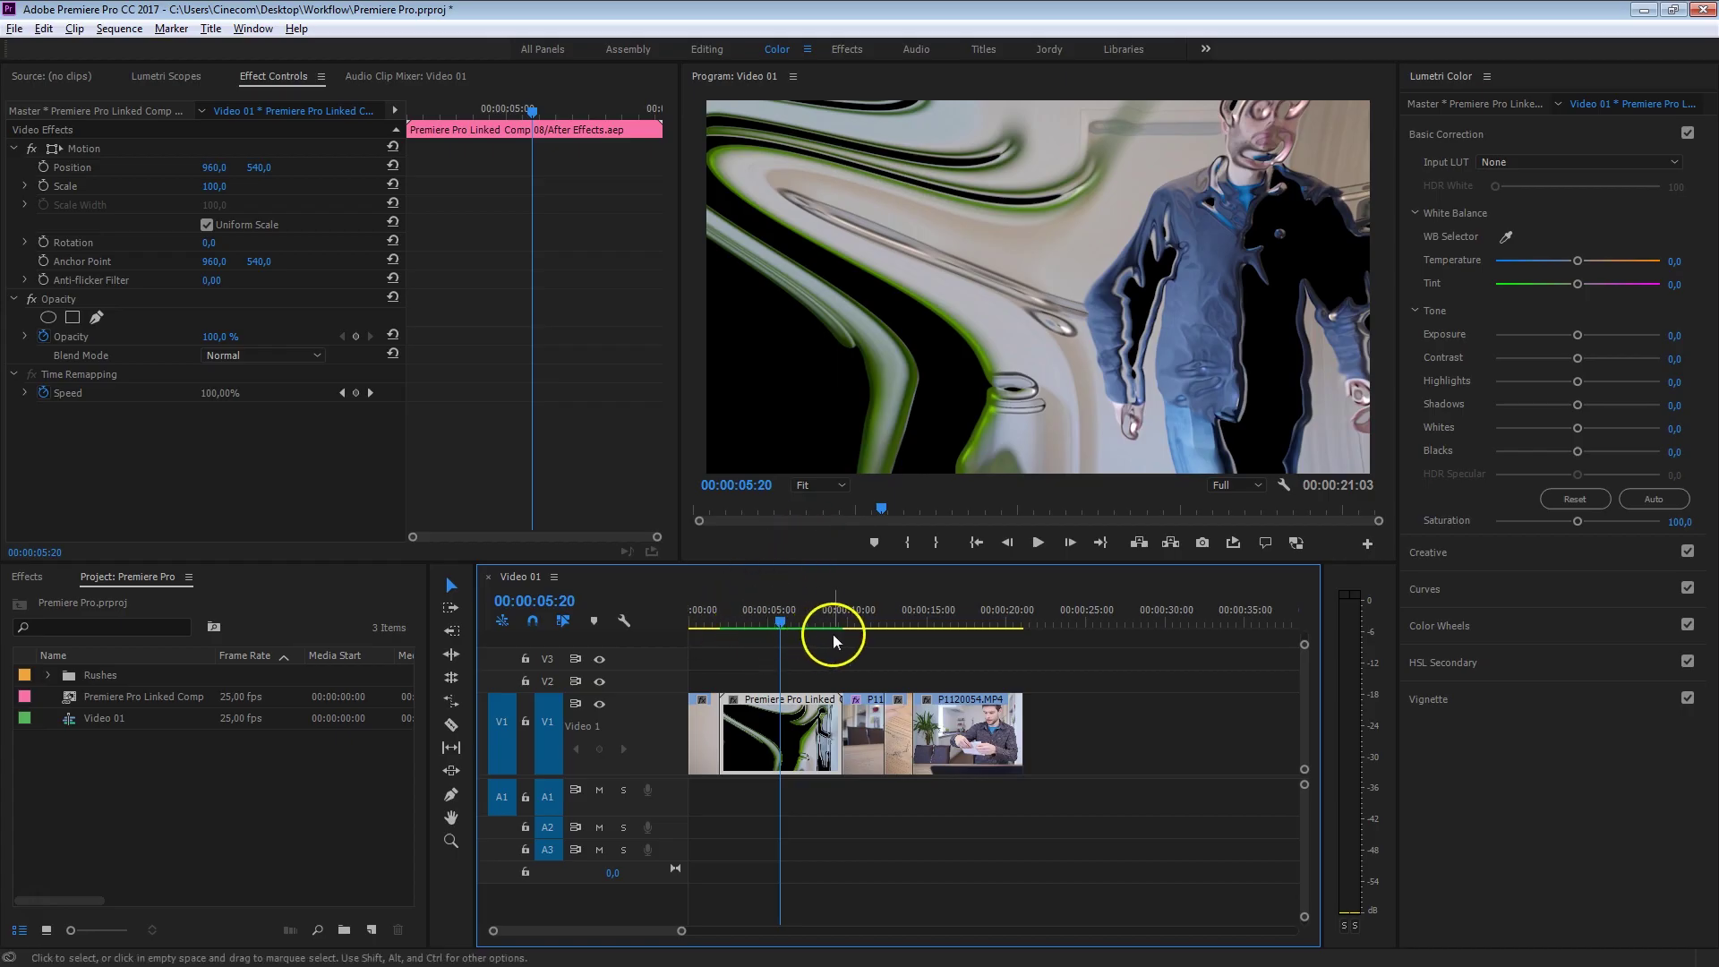
pyautogui.press('Left')
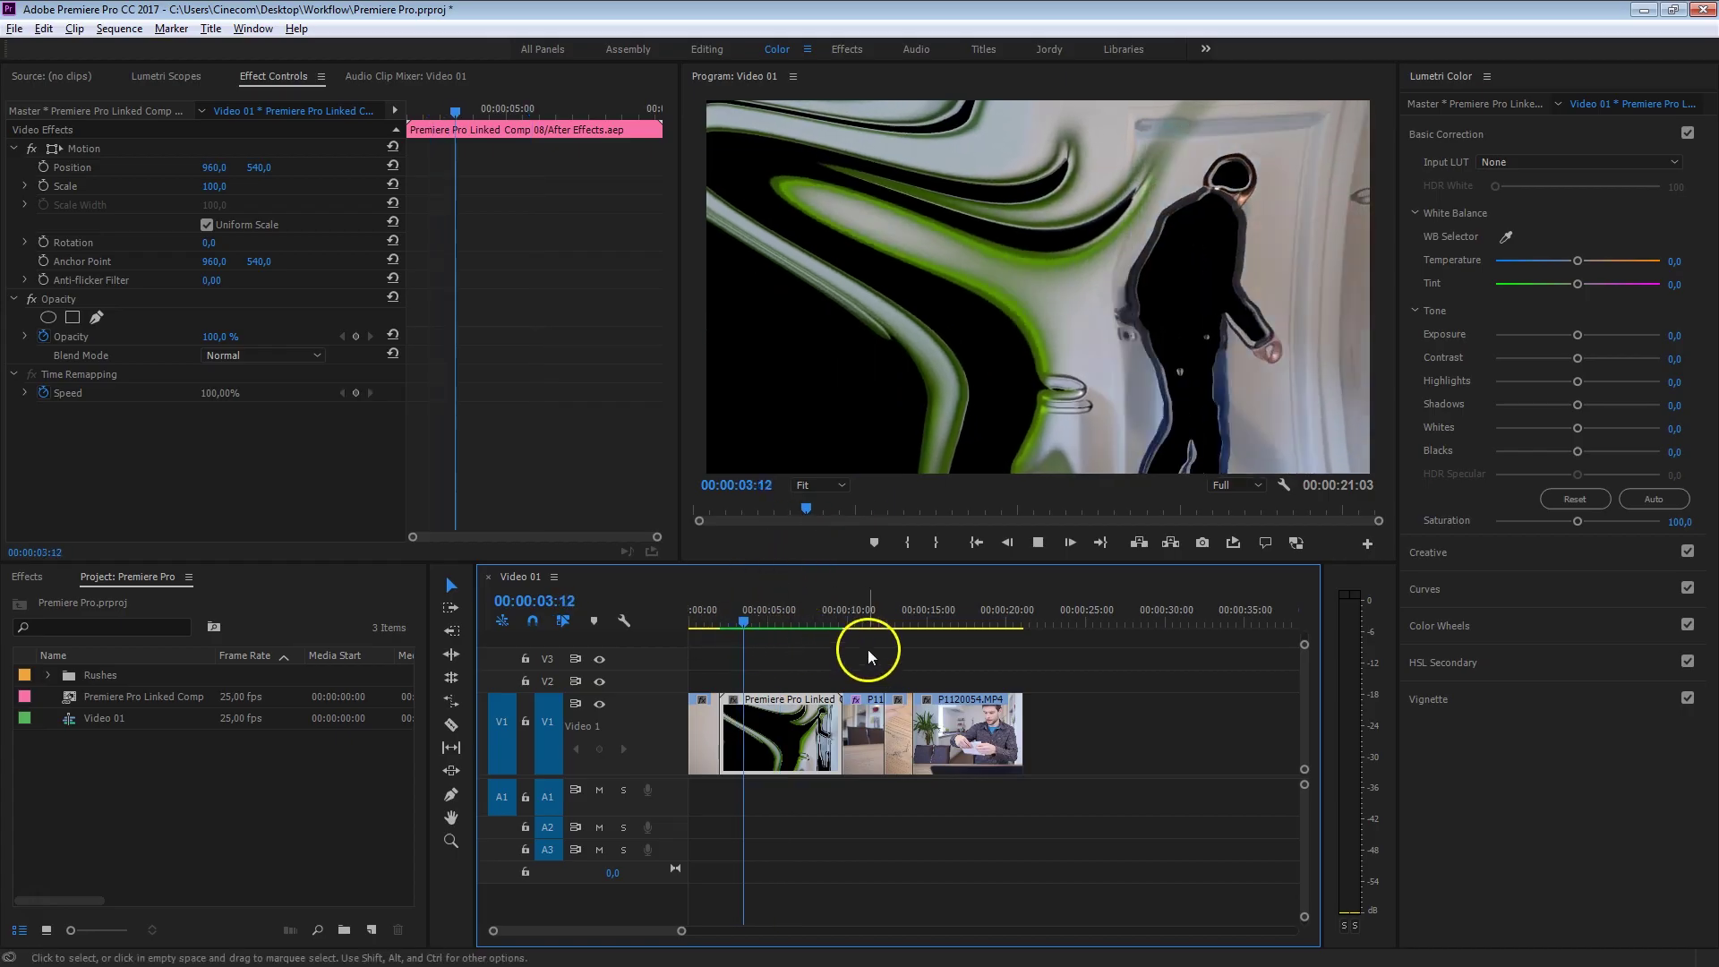
pyautogui.click(839, 654)
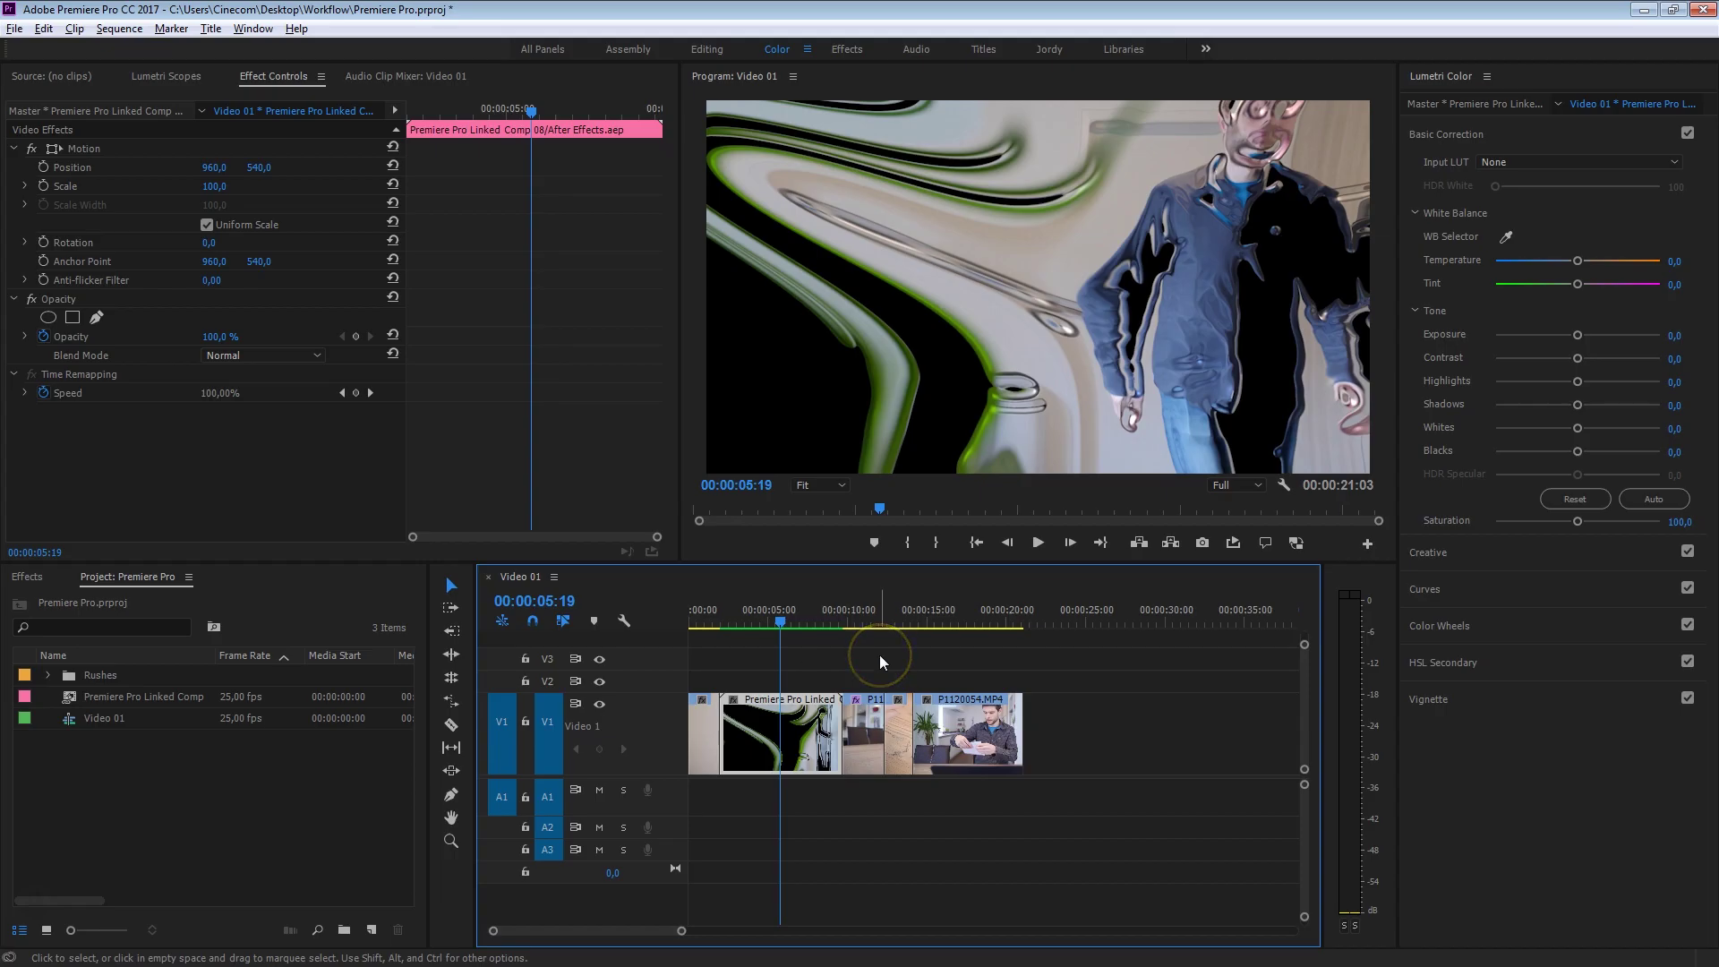
pyautogui.click(794, 712)
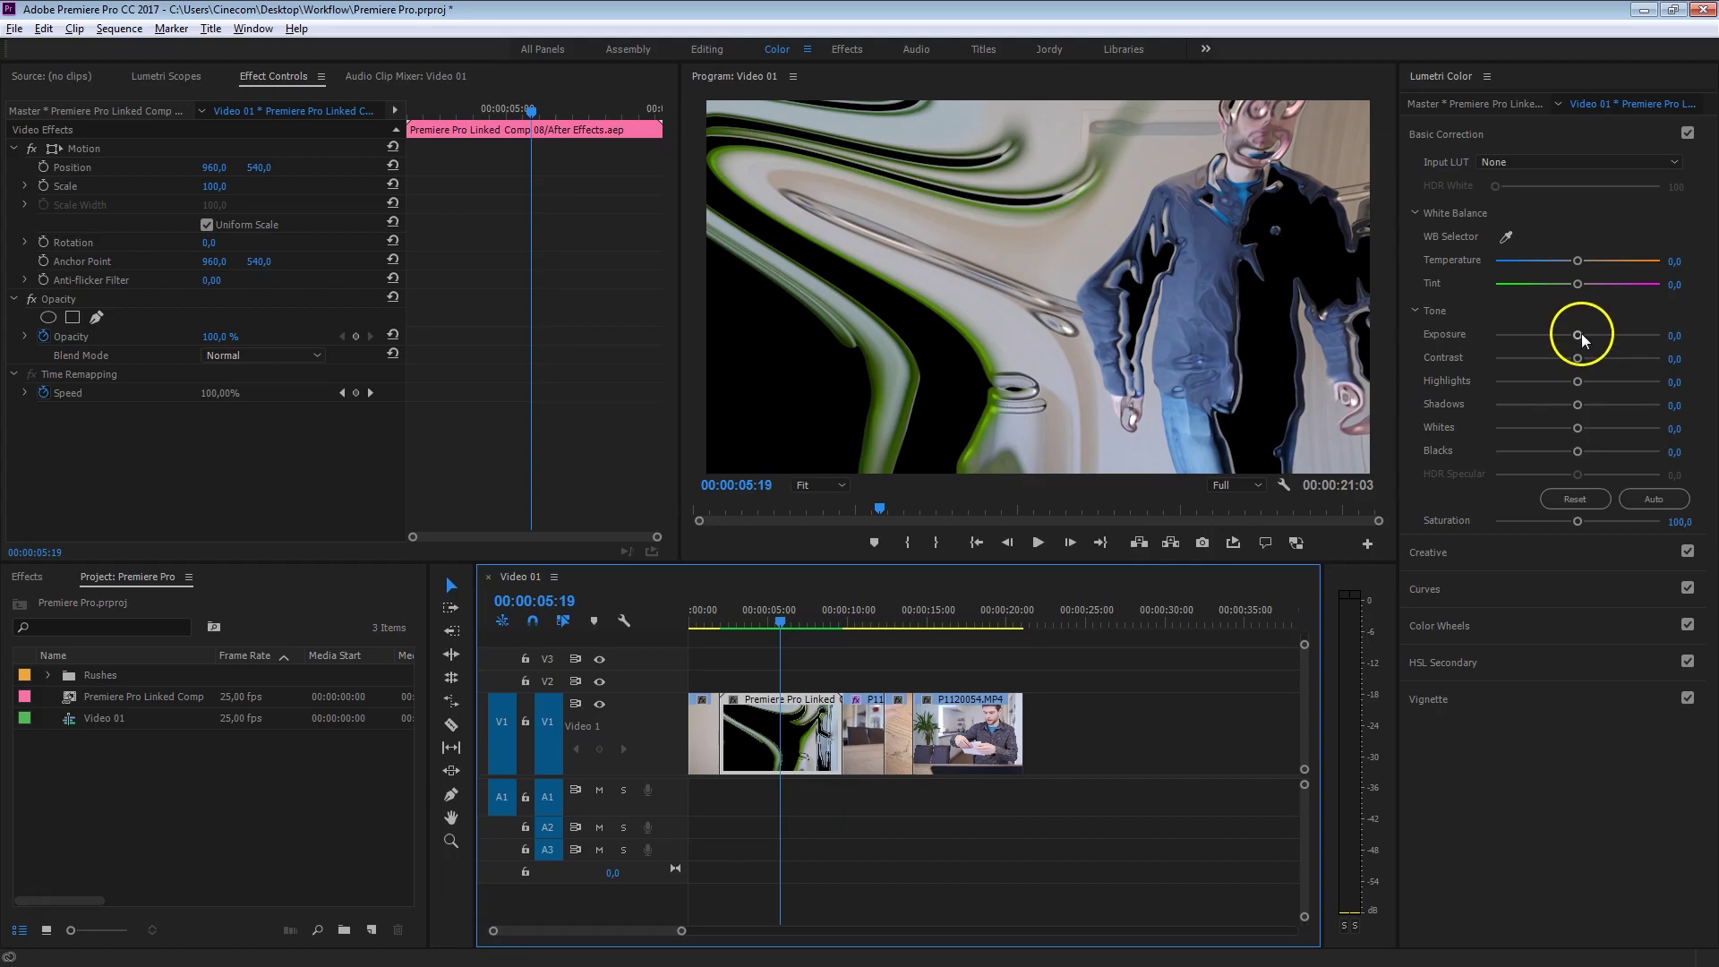
# Step: Lower the linked comp's Lumetri Exposure to -1,2 and play it from 00:00:03:00 to check
pyautogui.moveTo(1581, 335); pyautogui.dragTo(1558, 334)
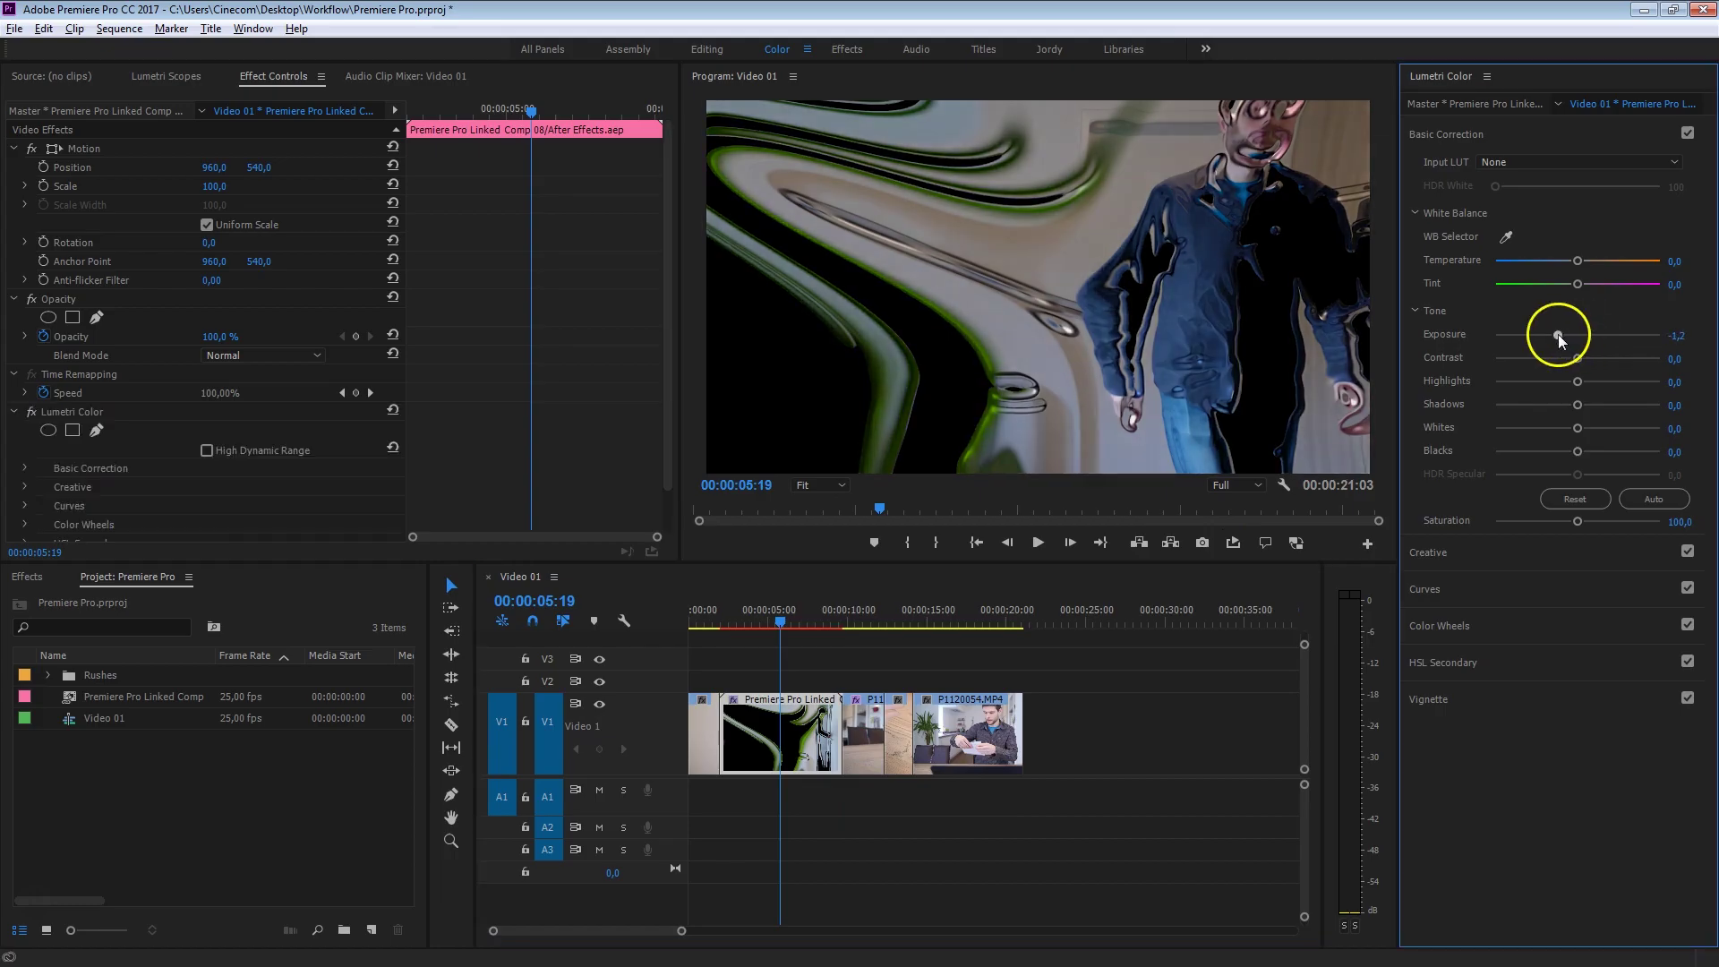
pyautogui.click(710, 682)
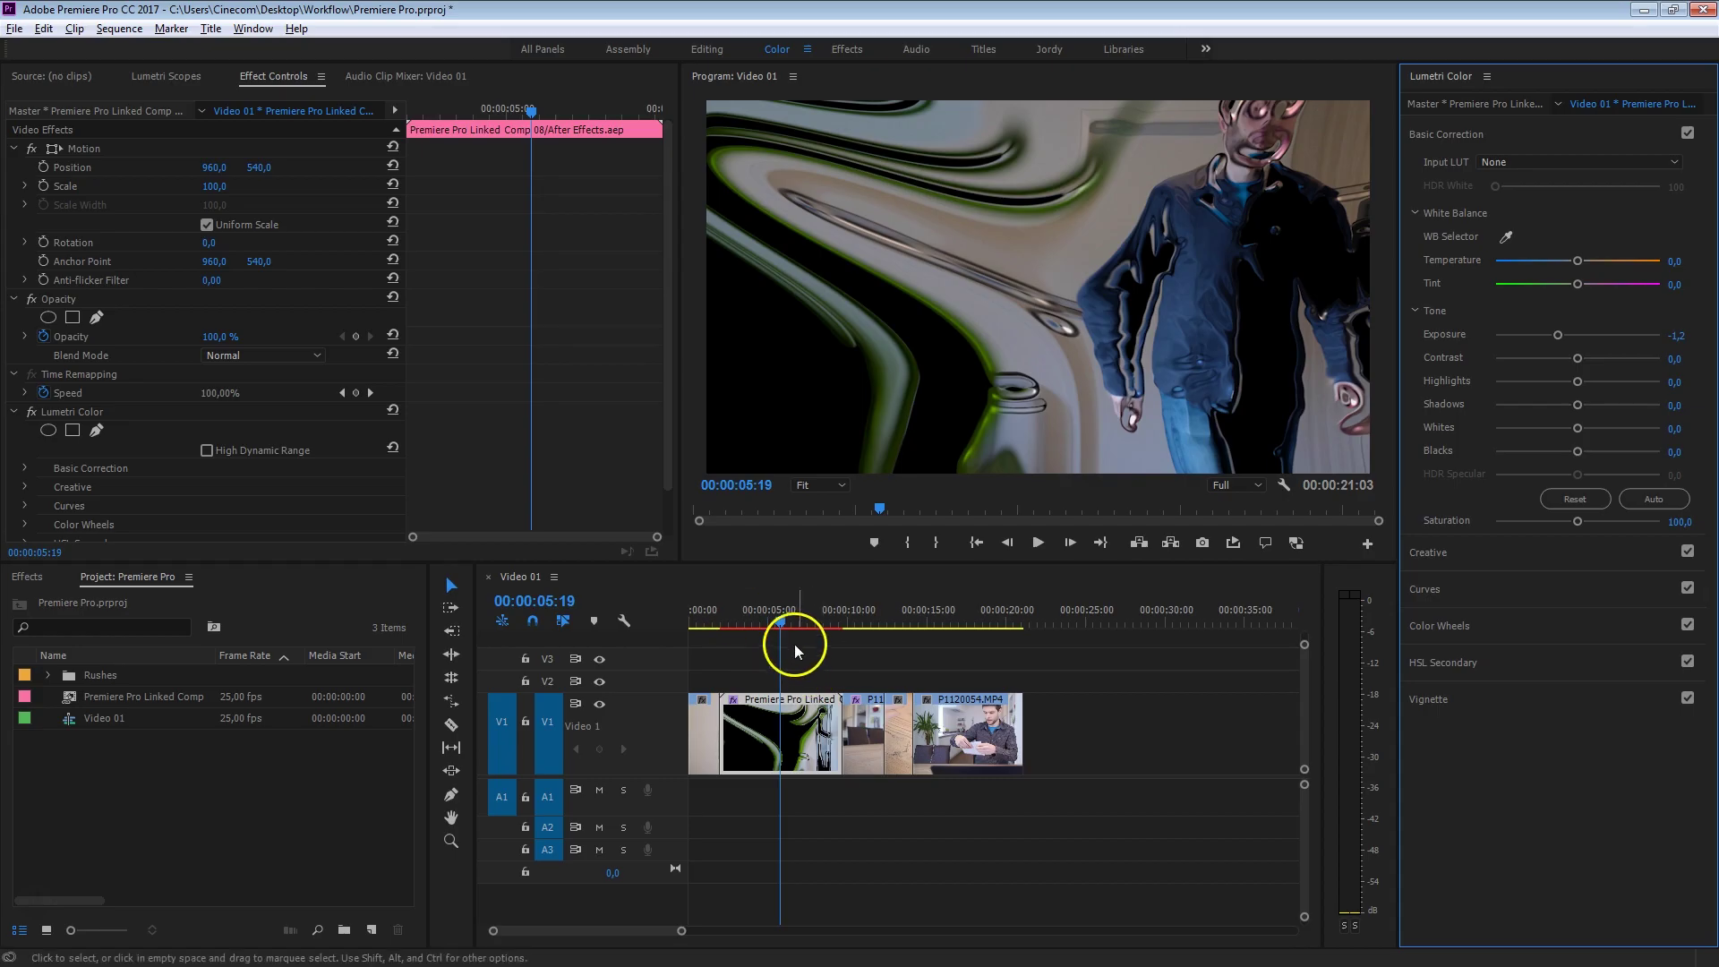
pyautogui.click(738, 610)
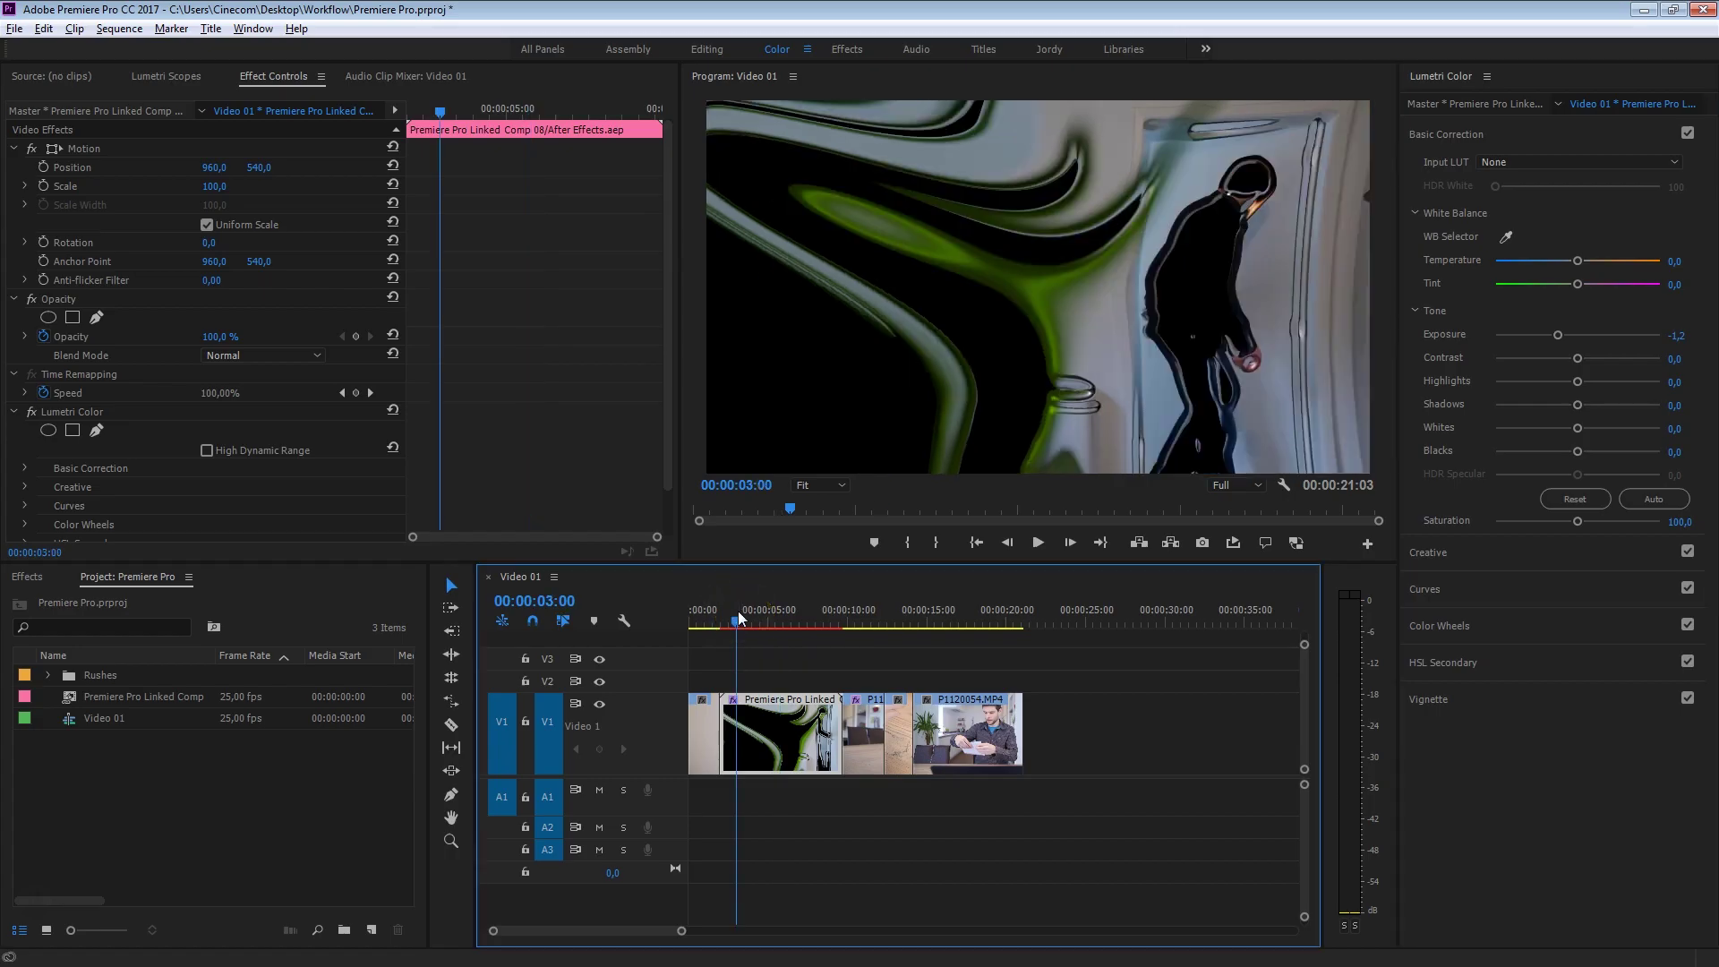
pyautogui.press('space')
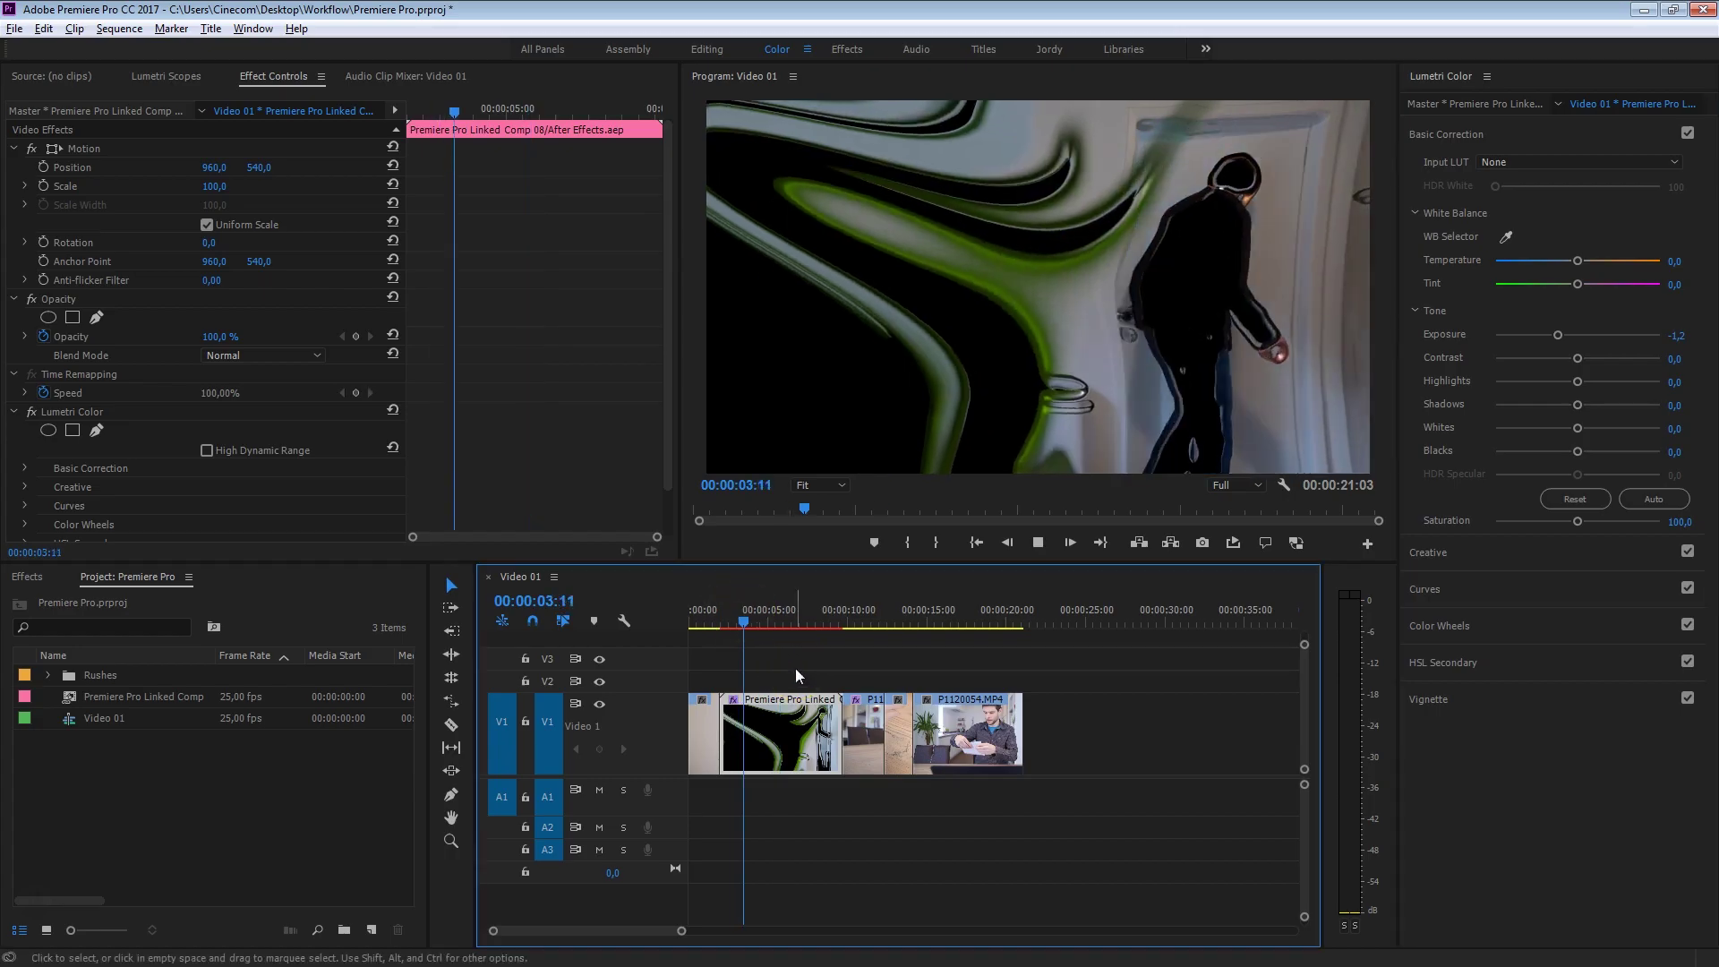
pyautogui.click(829, 669)
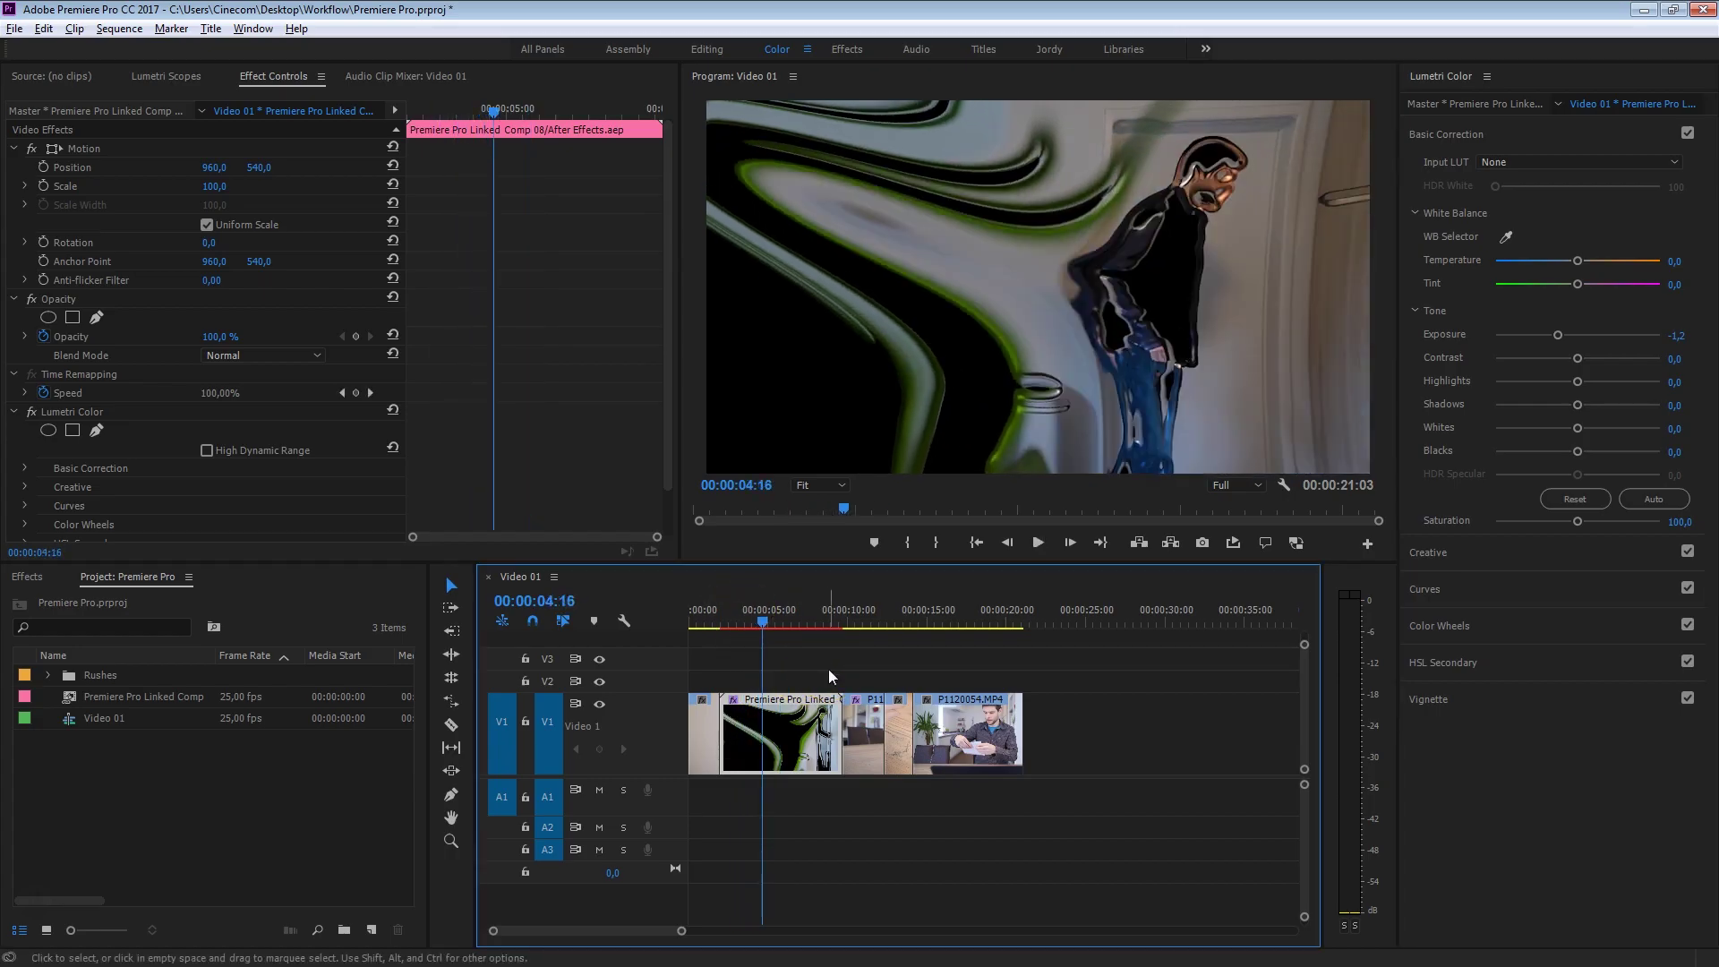
pyautogui.click(833, 675)
# Step: Render and Replace the linked comp as individual clips into a 1920 x 1080 DNxHD MXF file
pyautogui.click(852, 654)
pyautogui.rightClick(796, 712)
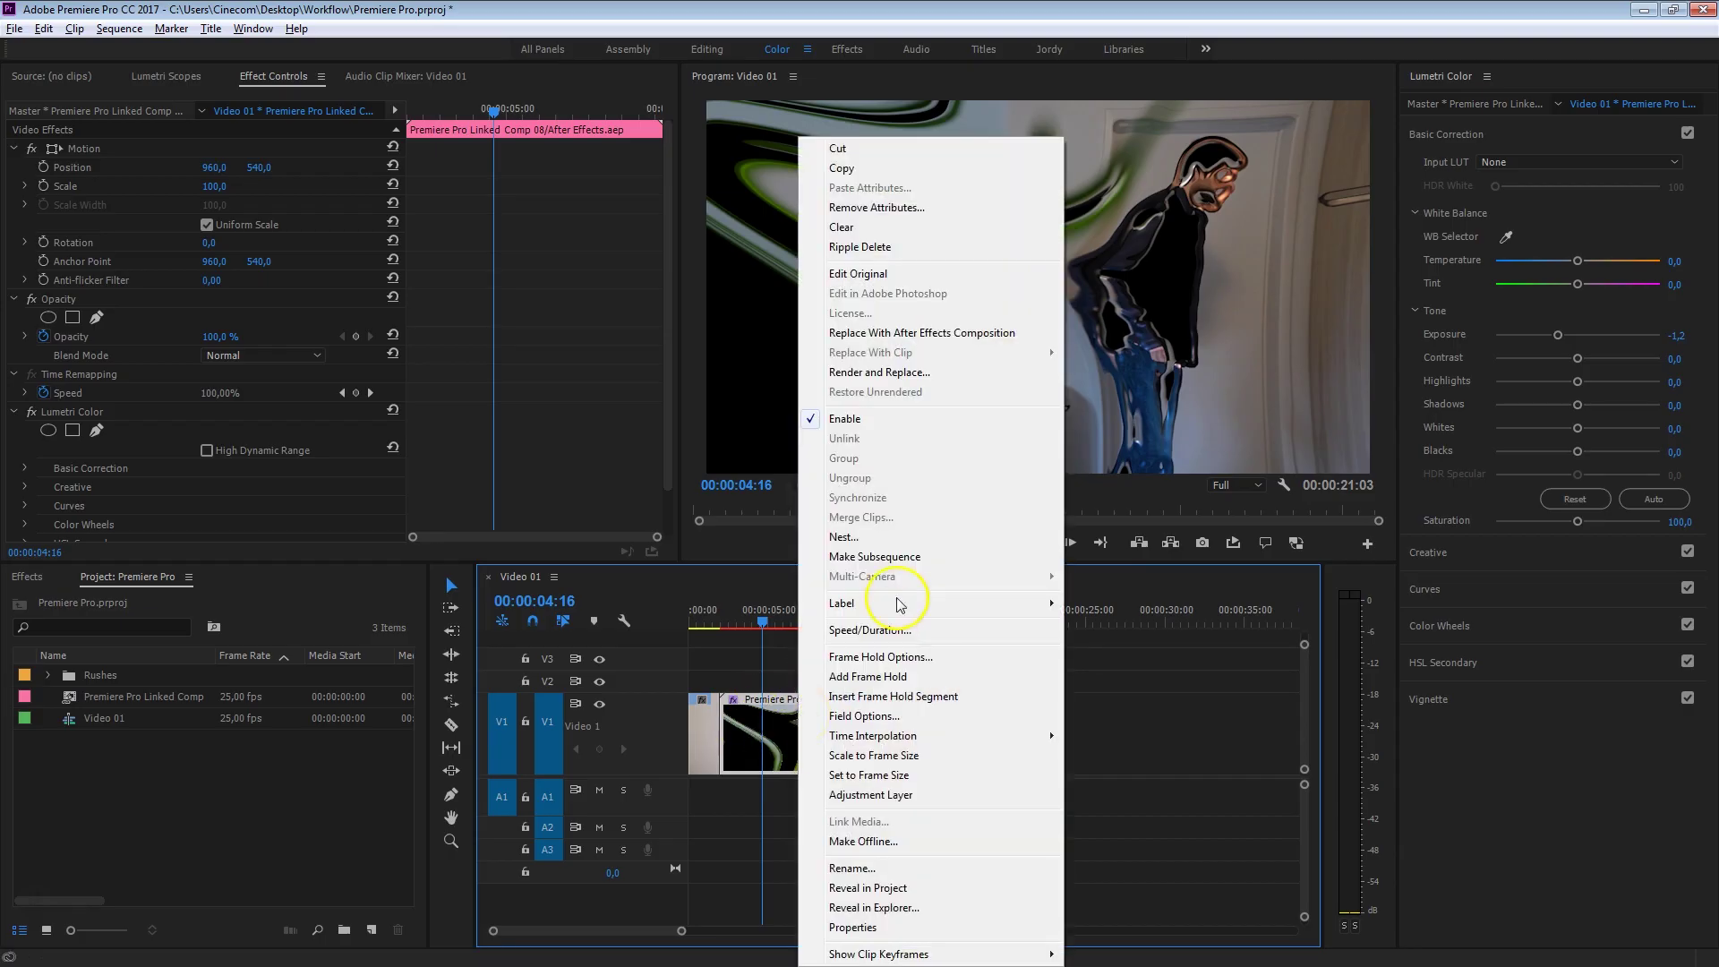
pyautogui.click(971, 374)
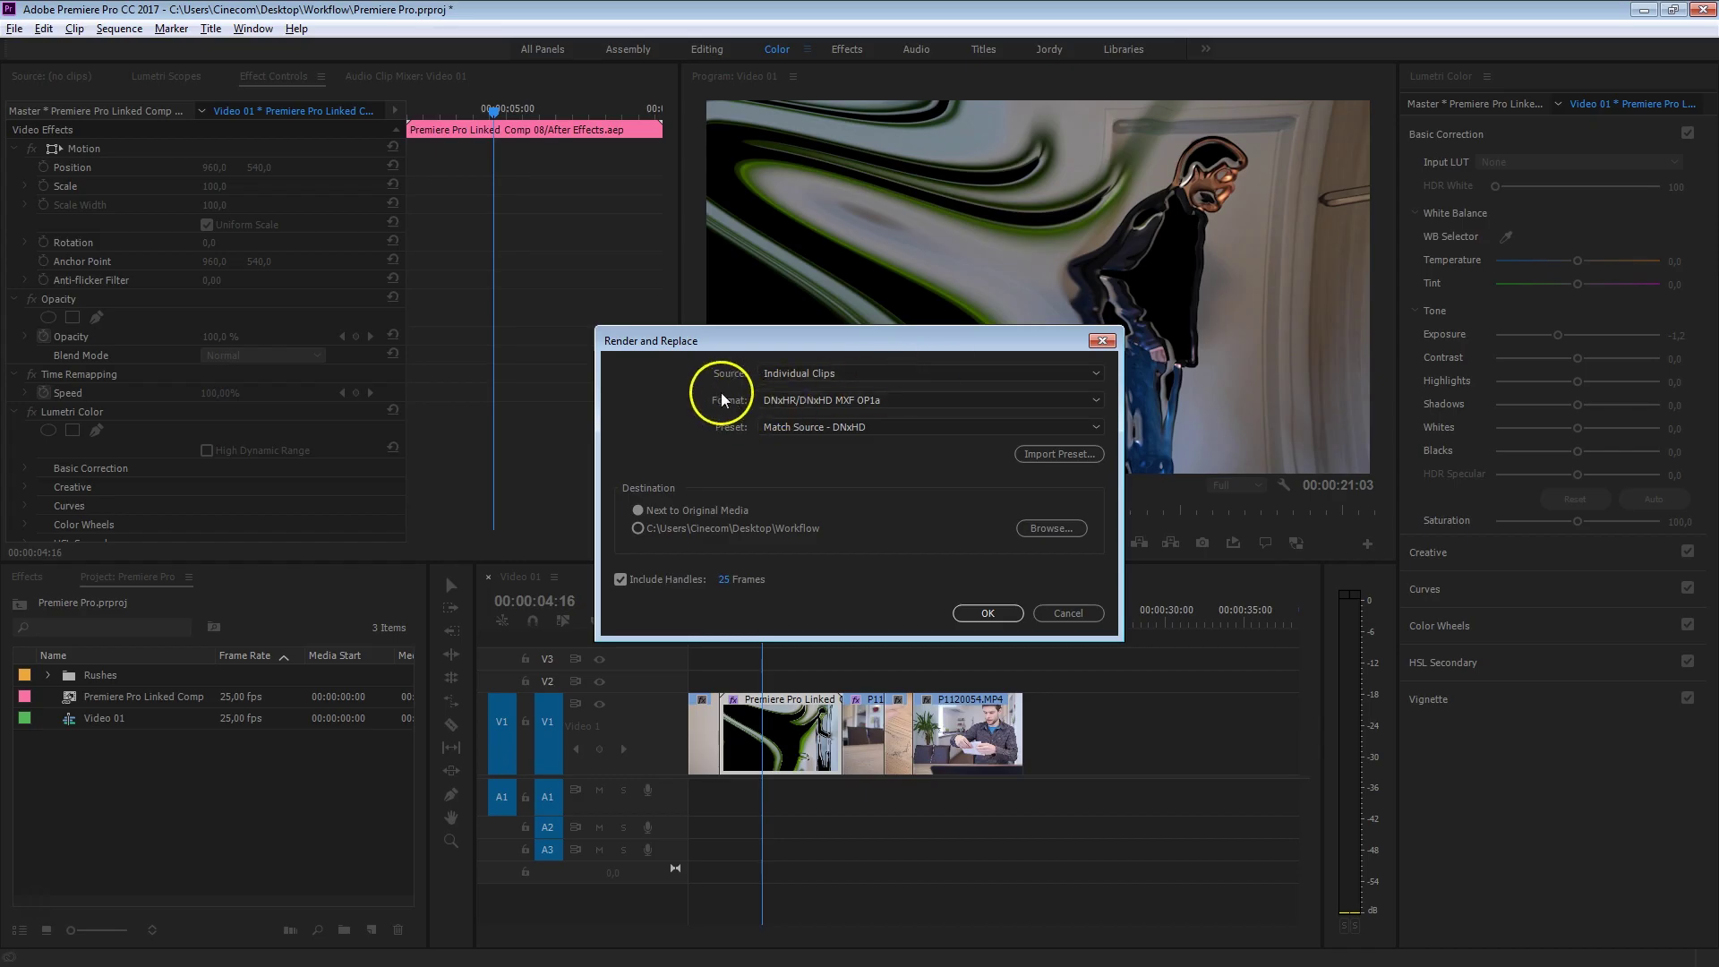
pyautogui.click(781, 372)
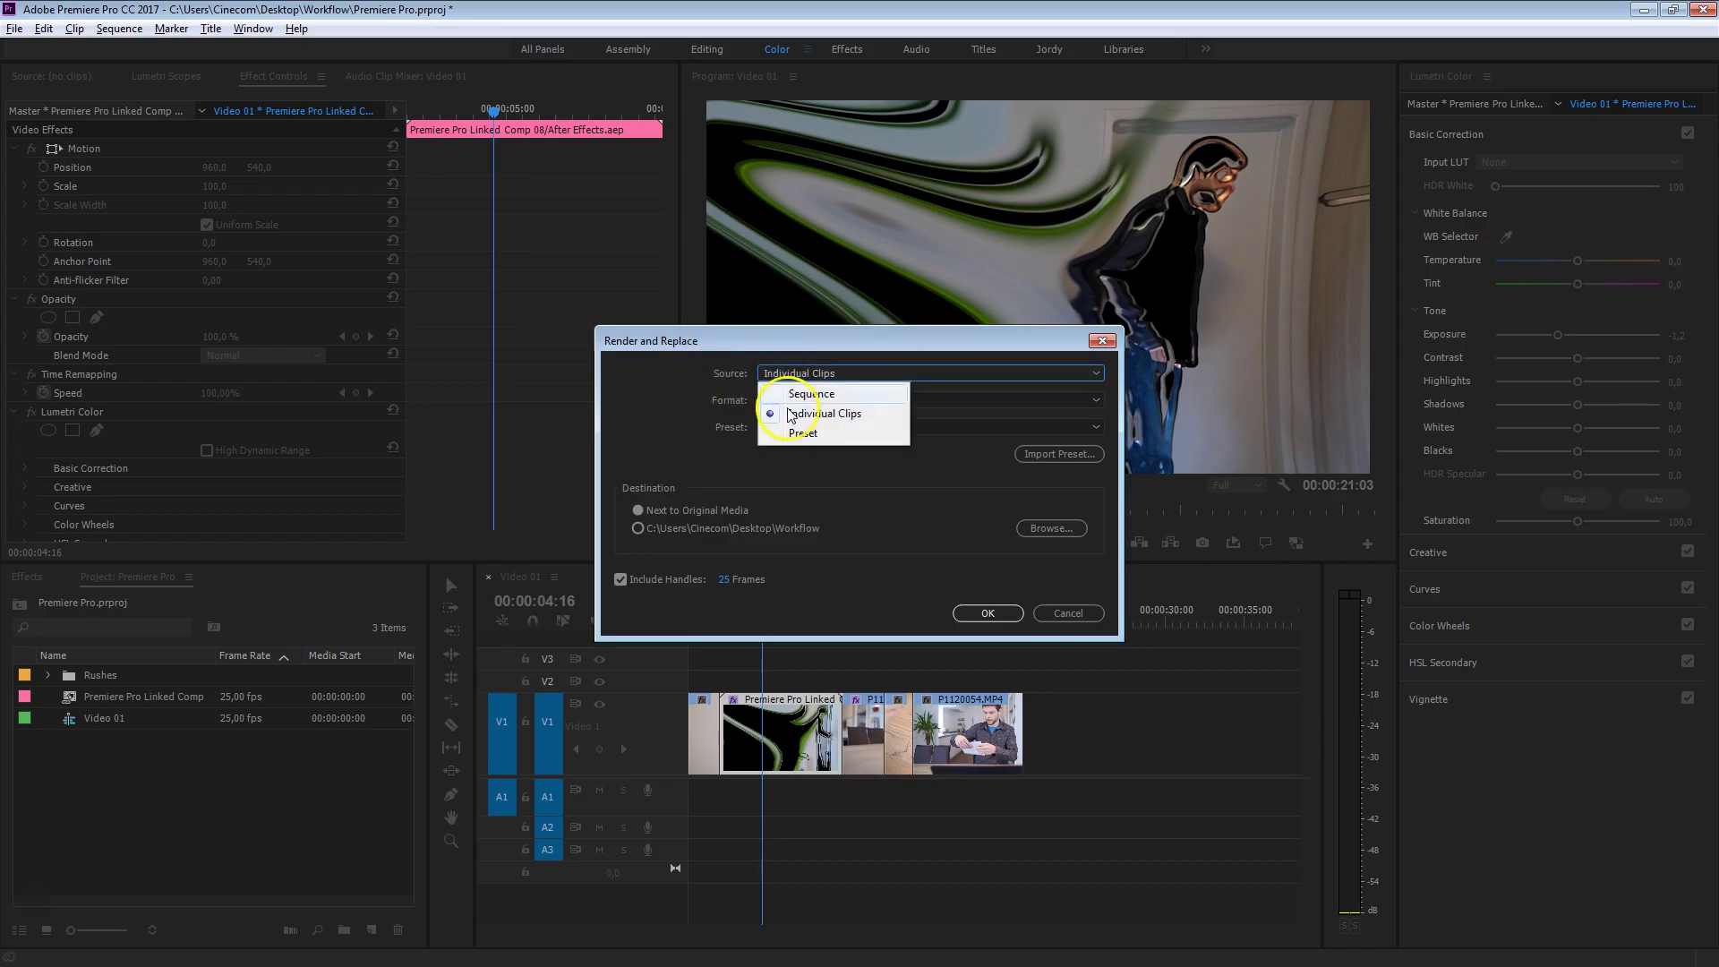
pyautogui.click(788, 412)
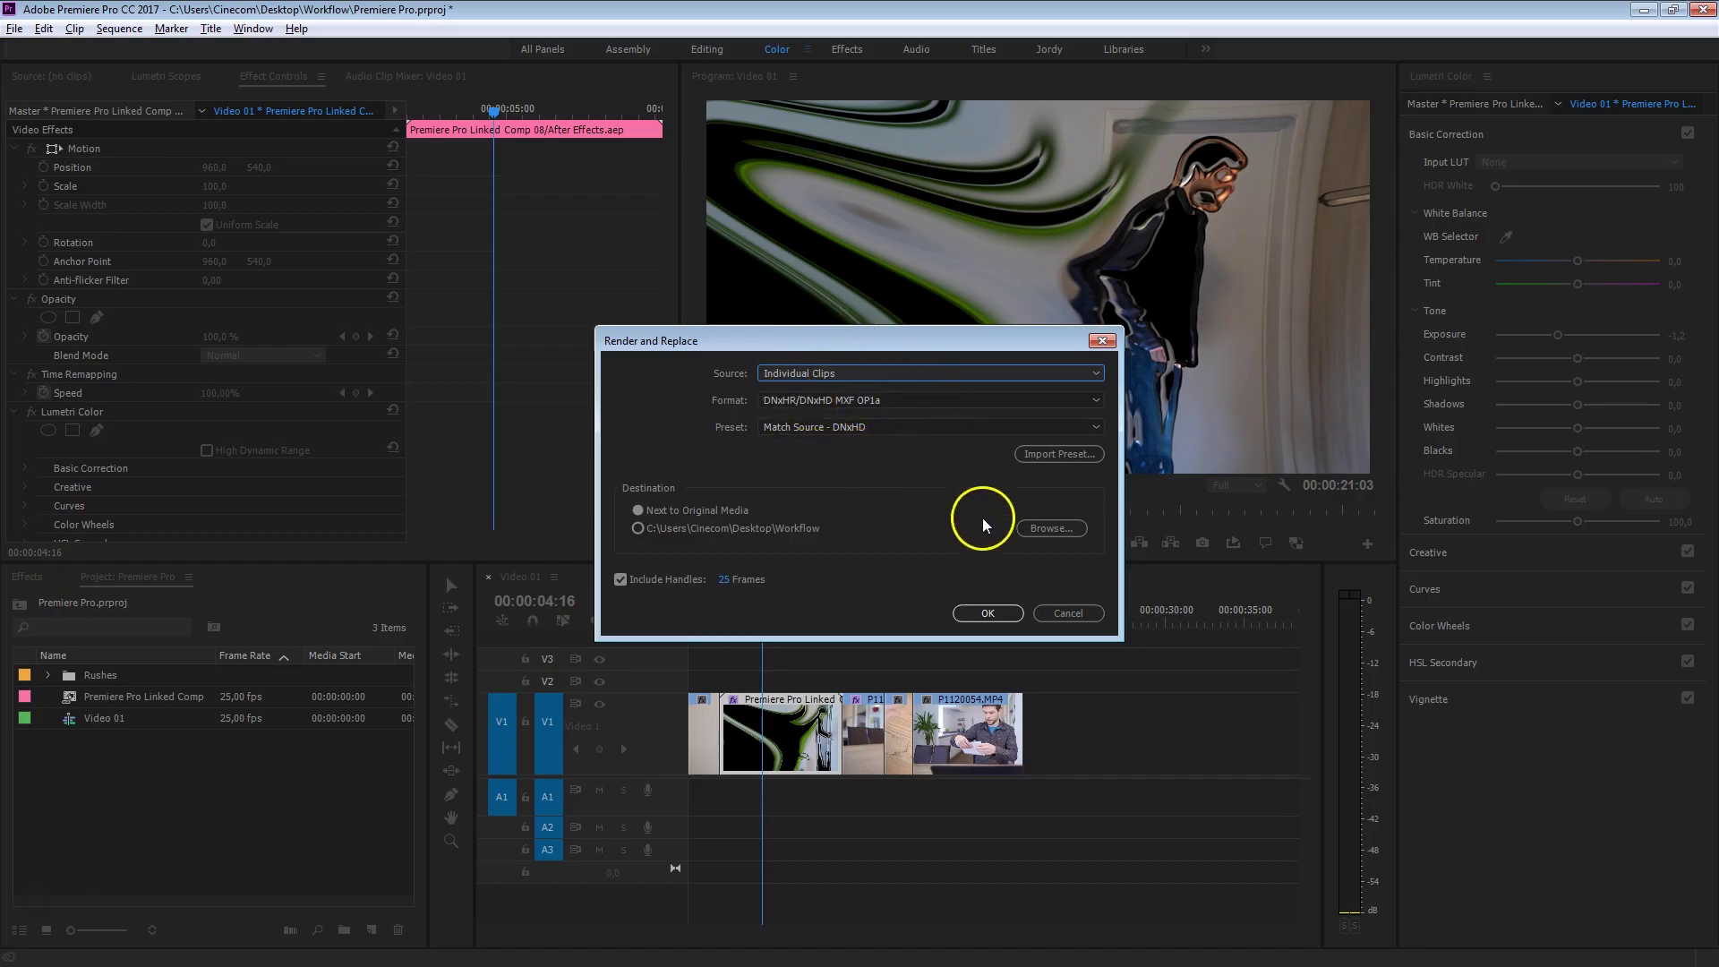
pyautogui.click(992, 613)
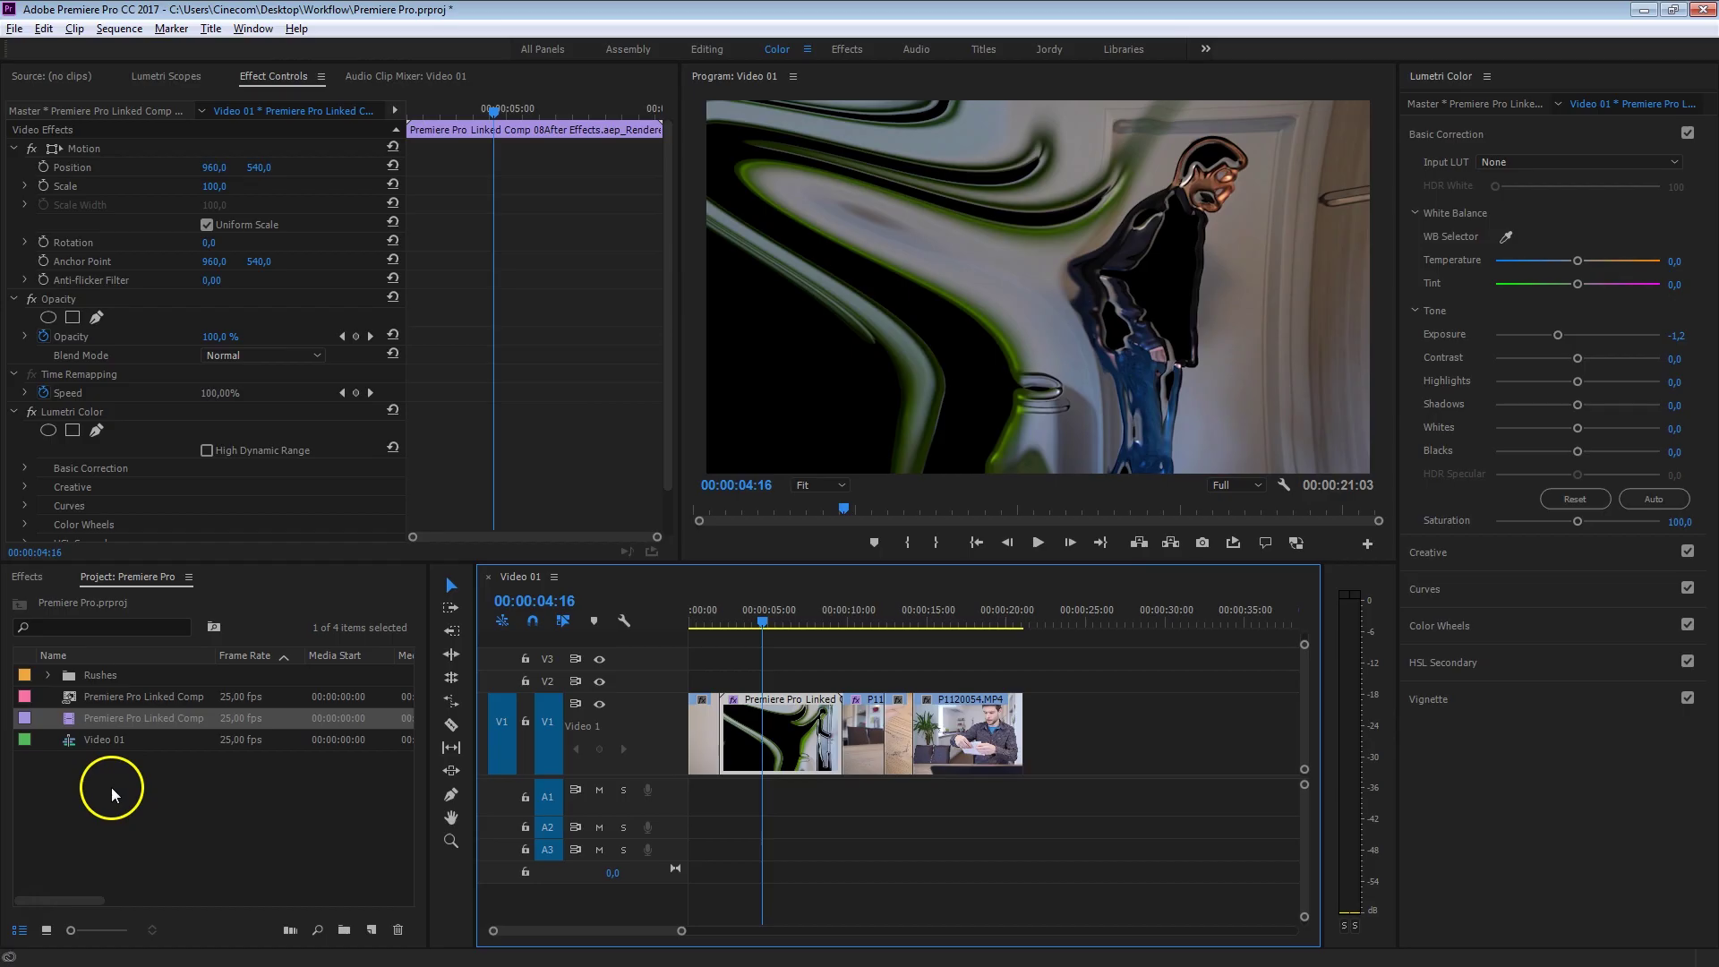
# Step: Select the rendered clip, raise its Lumetri Contrast and reset Exposure to 0
pyautogui.click(73, 719)
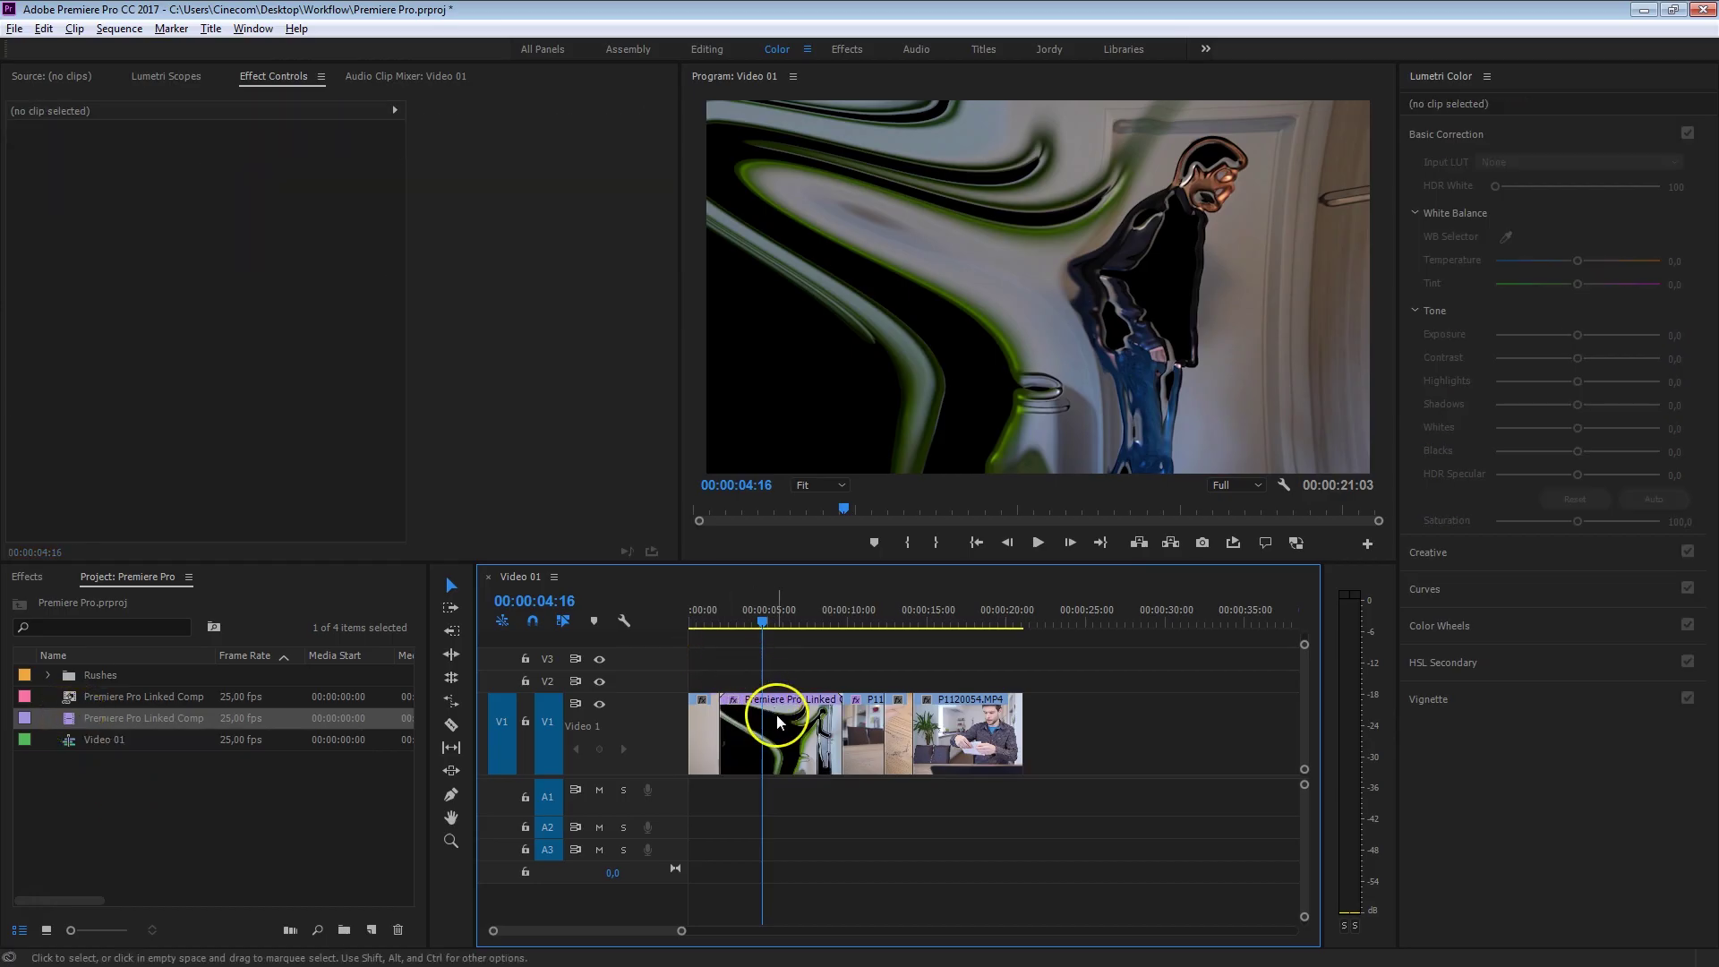
pyautogui.click(776, 717)
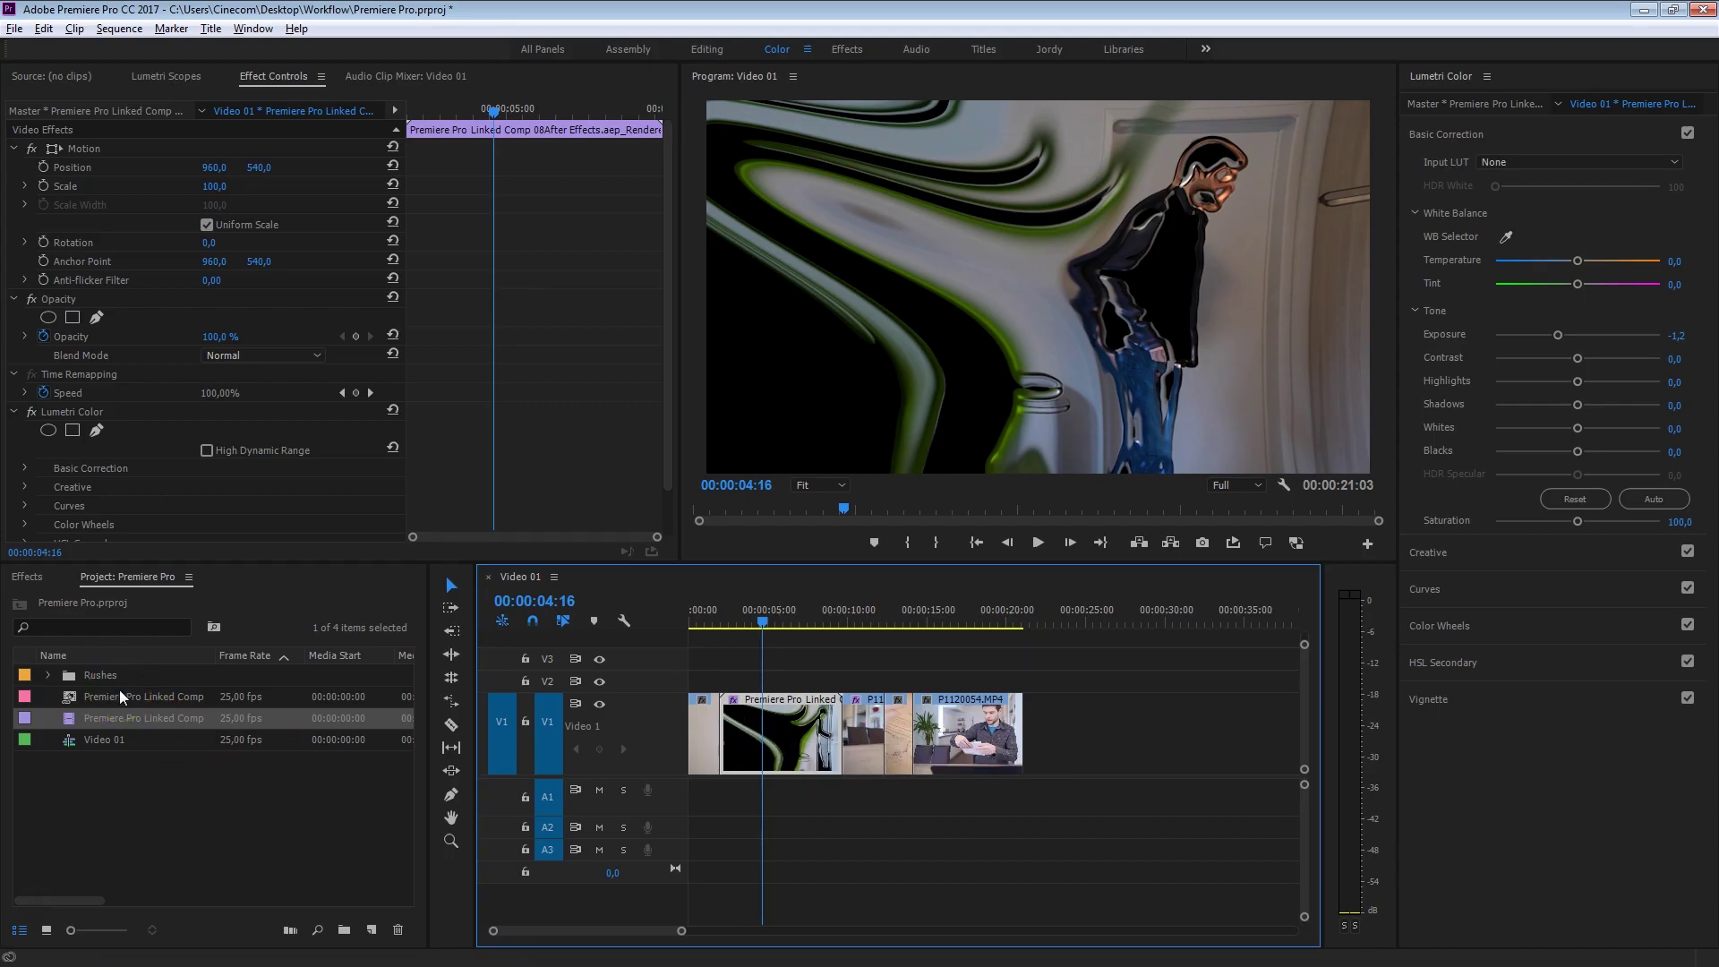
pyautogui.click(1468, 376)
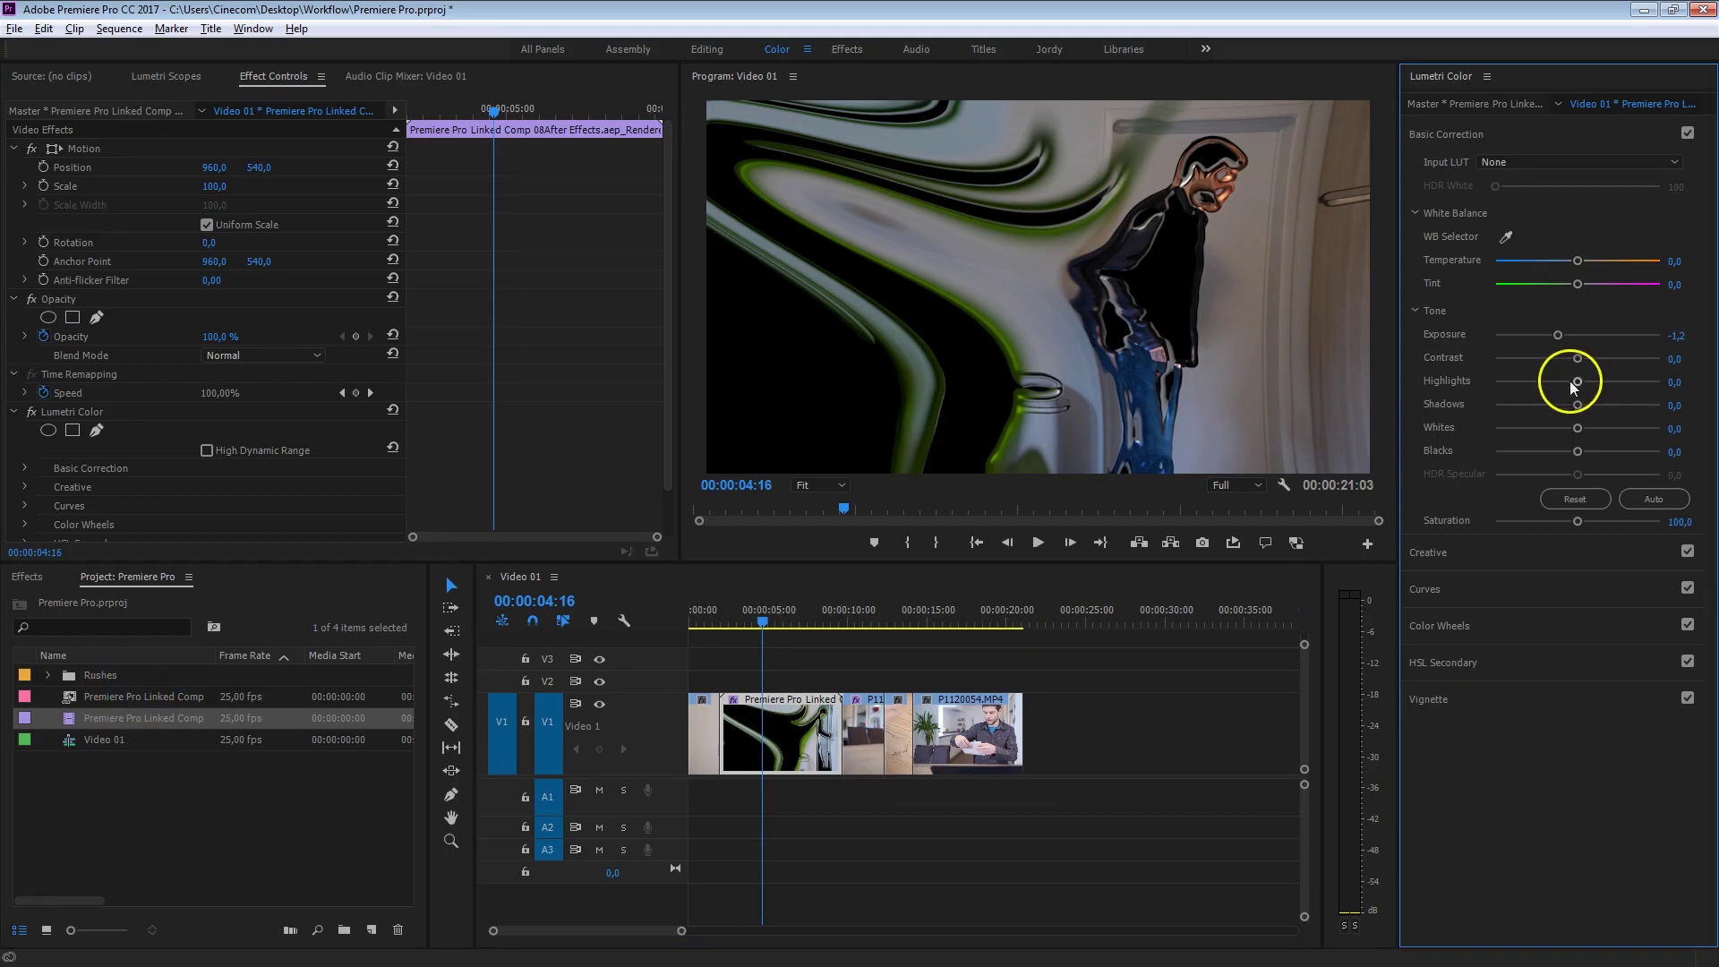
pyautogui.moveTo(1578, 368); pyautogui.dragTo(1617, 356)
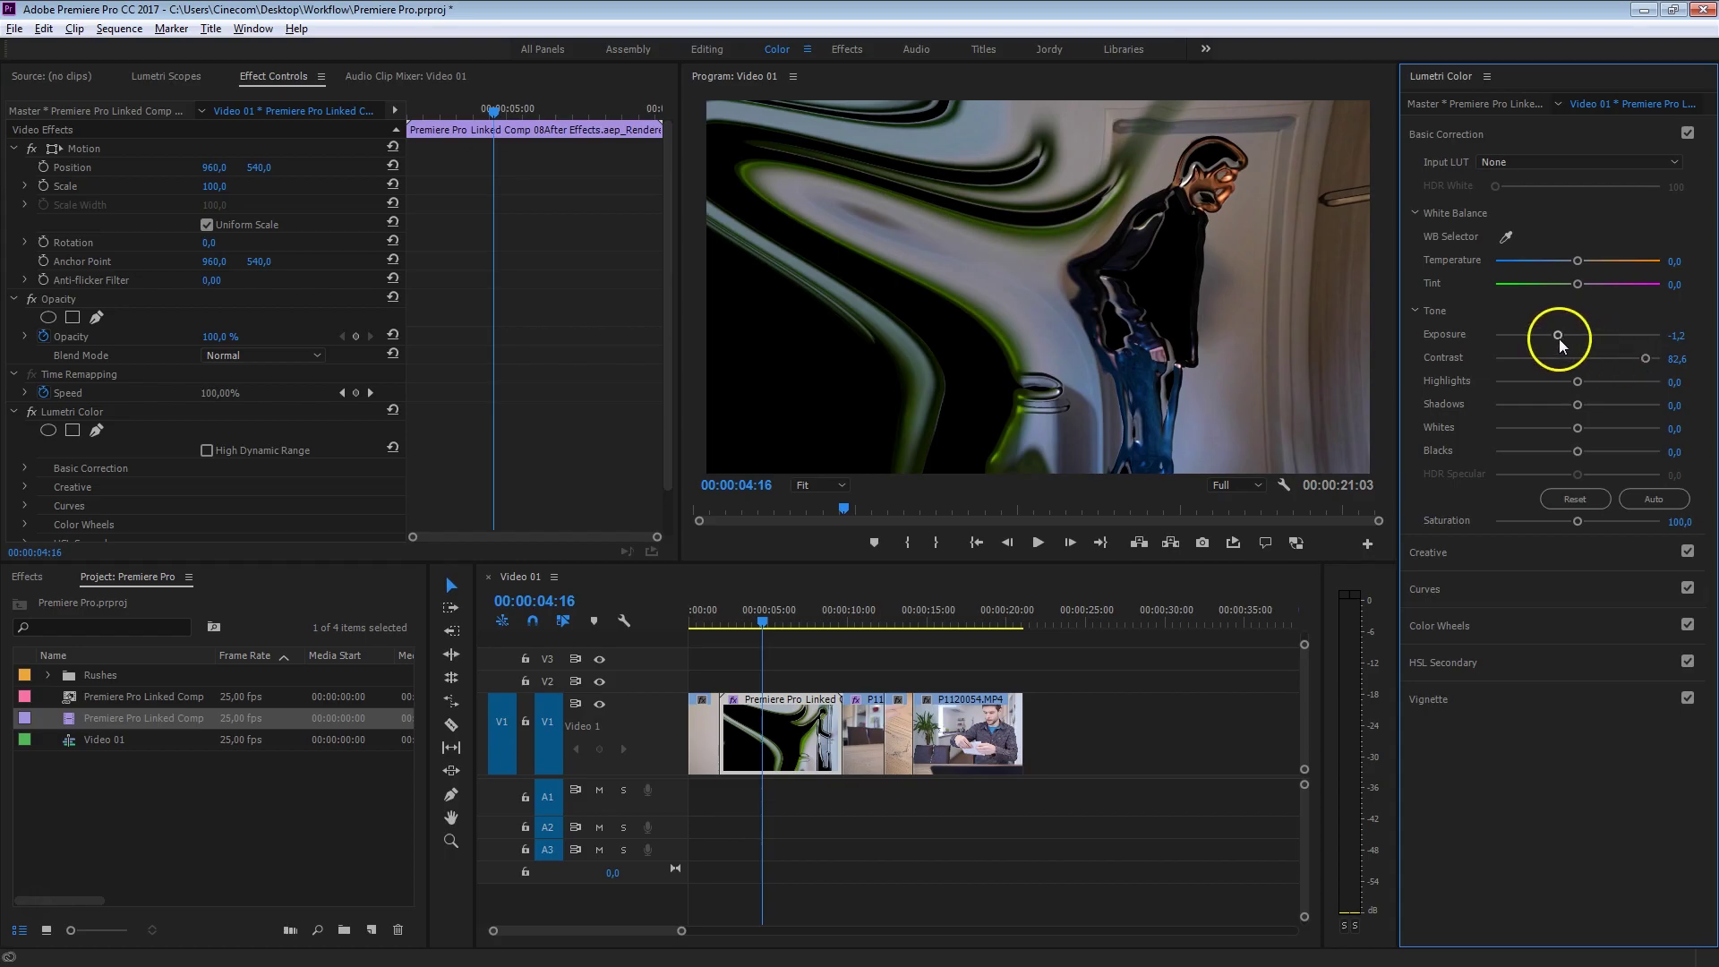
pyautogui.moveTo(1560, 338); pyautogui.dragTo(1578, 342)
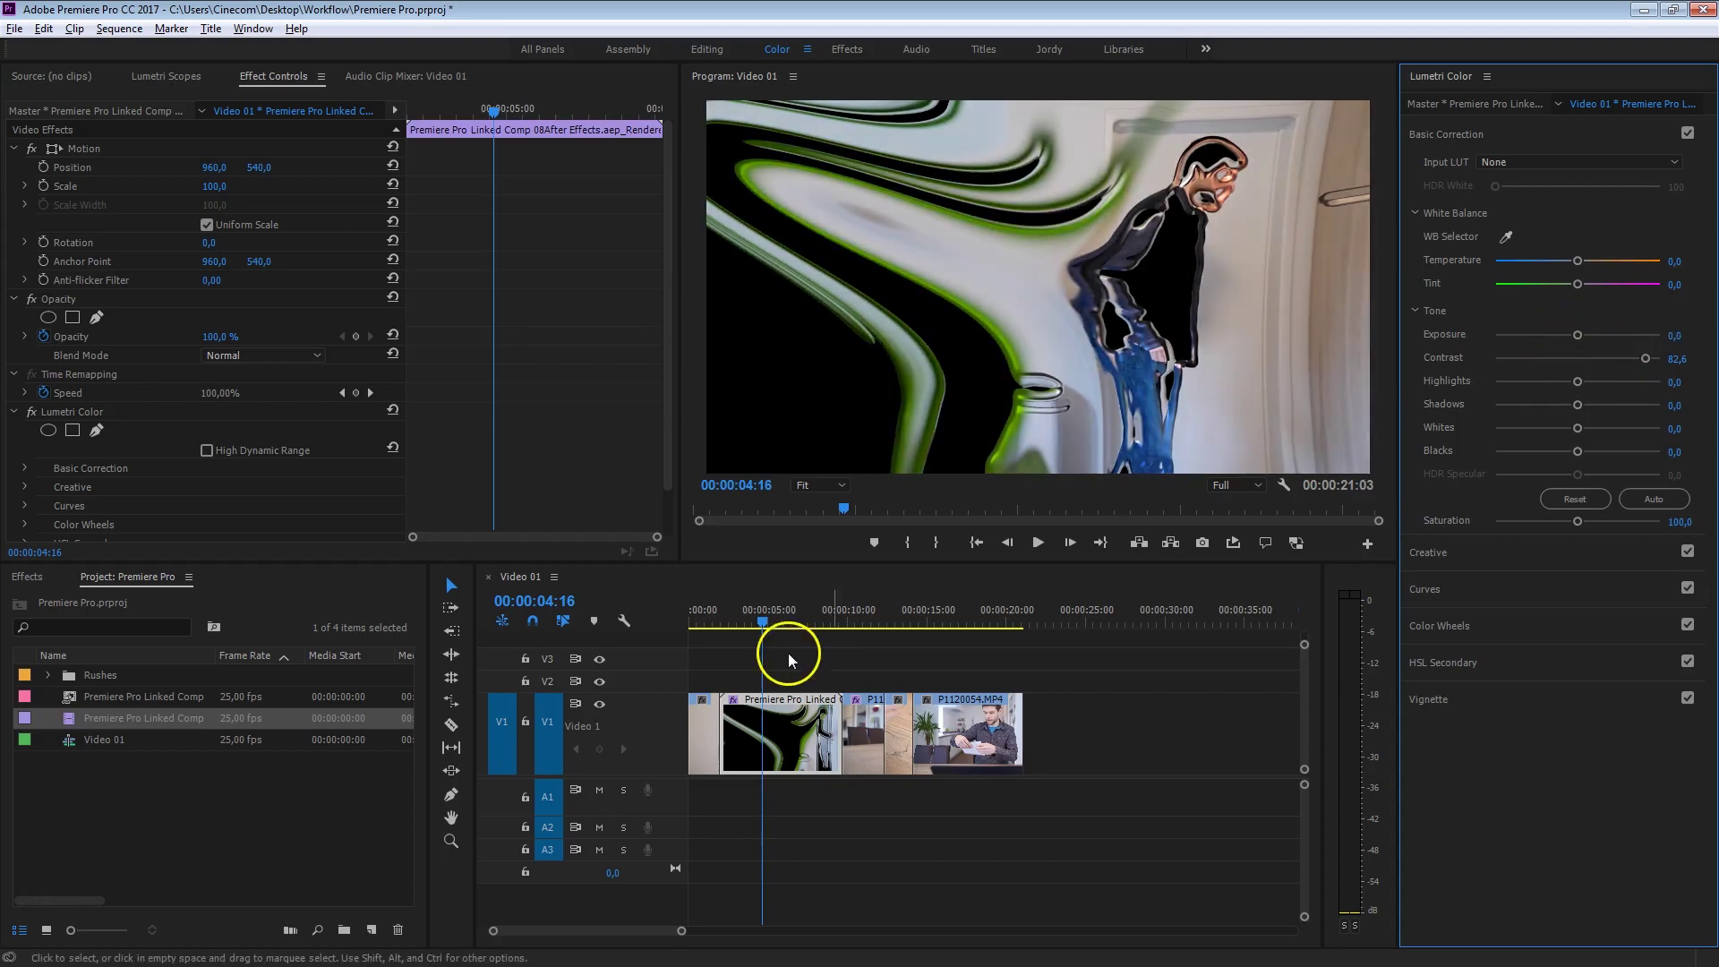
# Step: On a frame near 00:00:05:23, raise Temperature to 42,4 and Tint to 26,1
pyautogui.moveTo(745, 632); pyautogui.dragTo(782, 622)
pyautogui.moveTo(1578, 261)
pyautogui.mouseDown()
pyautogui.moveTo(1613, 261)
pyautogui.moveTo(1589, 285)
pyautogui.mouseUp()
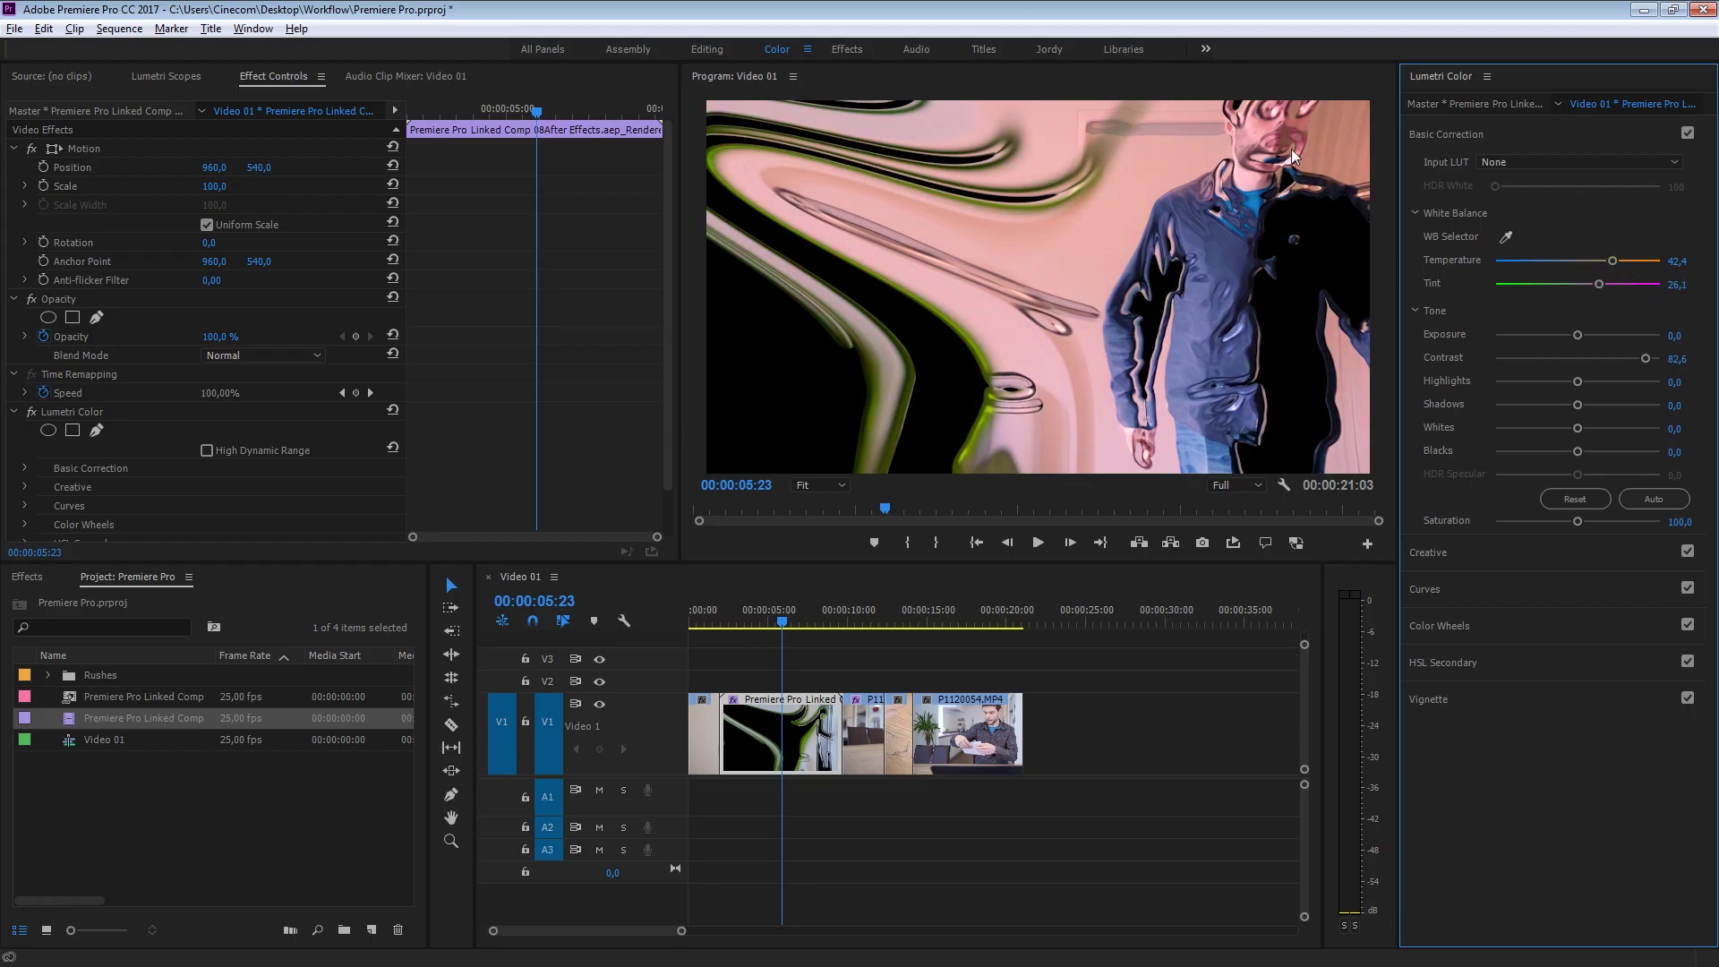
pyautogui.moveTo(1506, 236); pyautogui.dragTo(1233, 185)
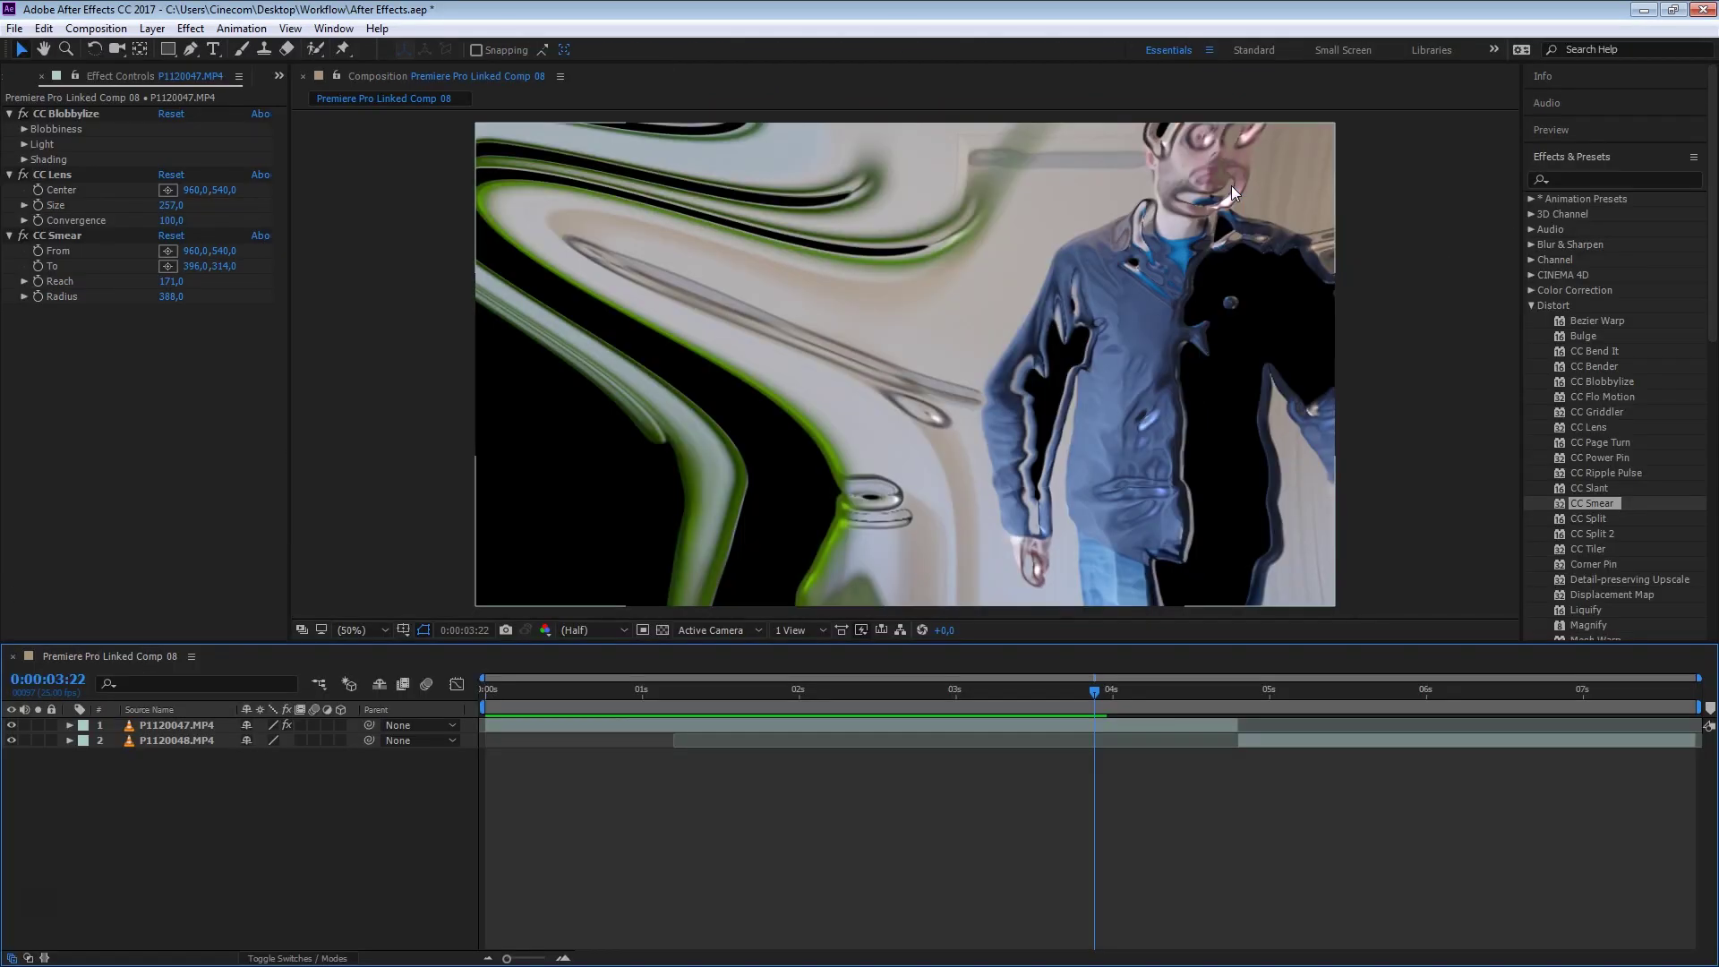
# Step: Delete CC Smear, CC Lens and CC Blobbylize, then apply Liquify and warp the man's head
pyautogui.click(145, 369)
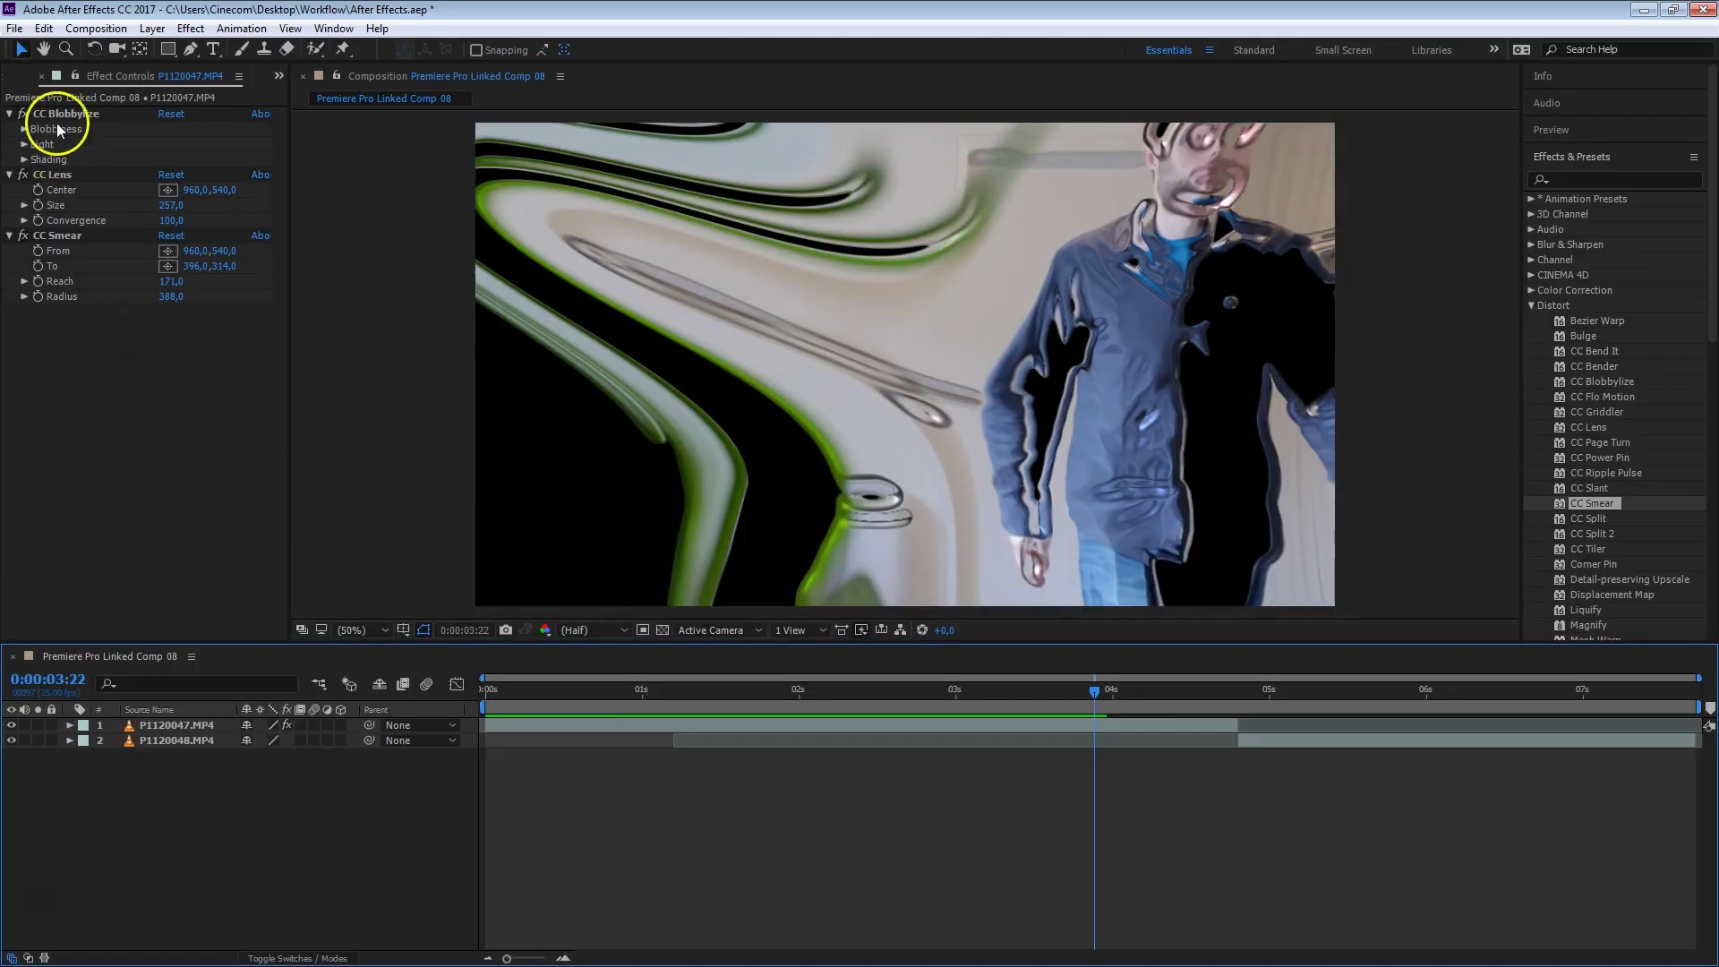
pyautogui.click(78, 231)
pyautogui.press('Delete')
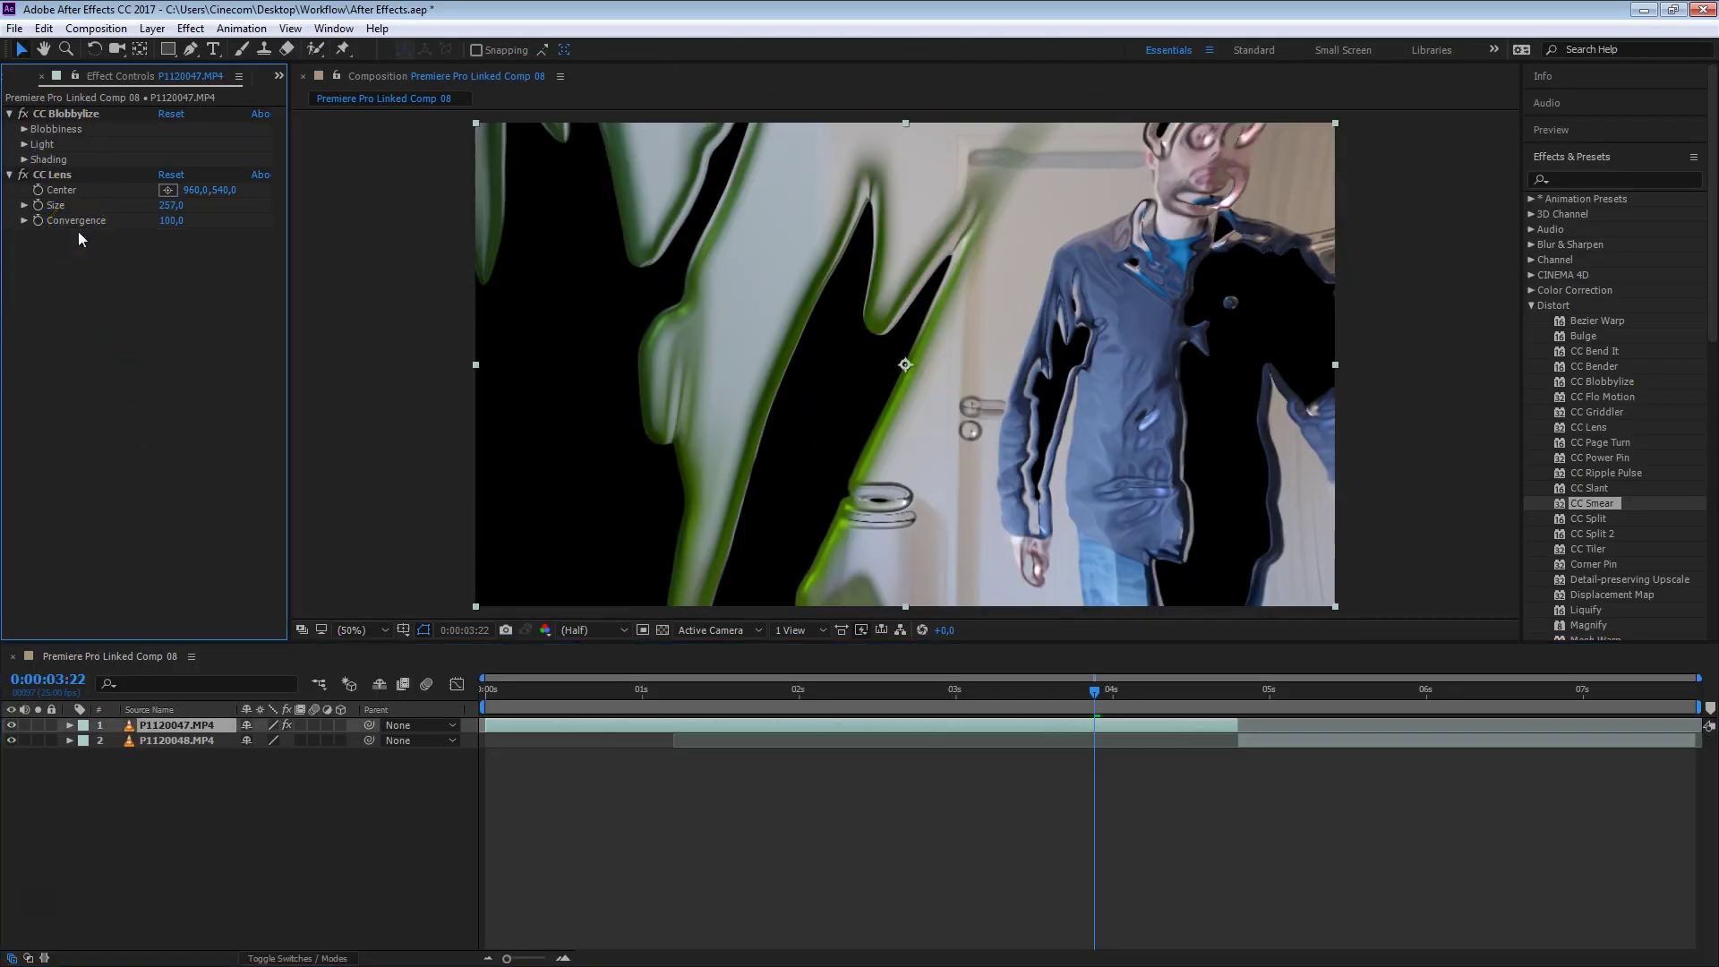
pyautogui.click(54, 174)
pyautogui.press('Delete')
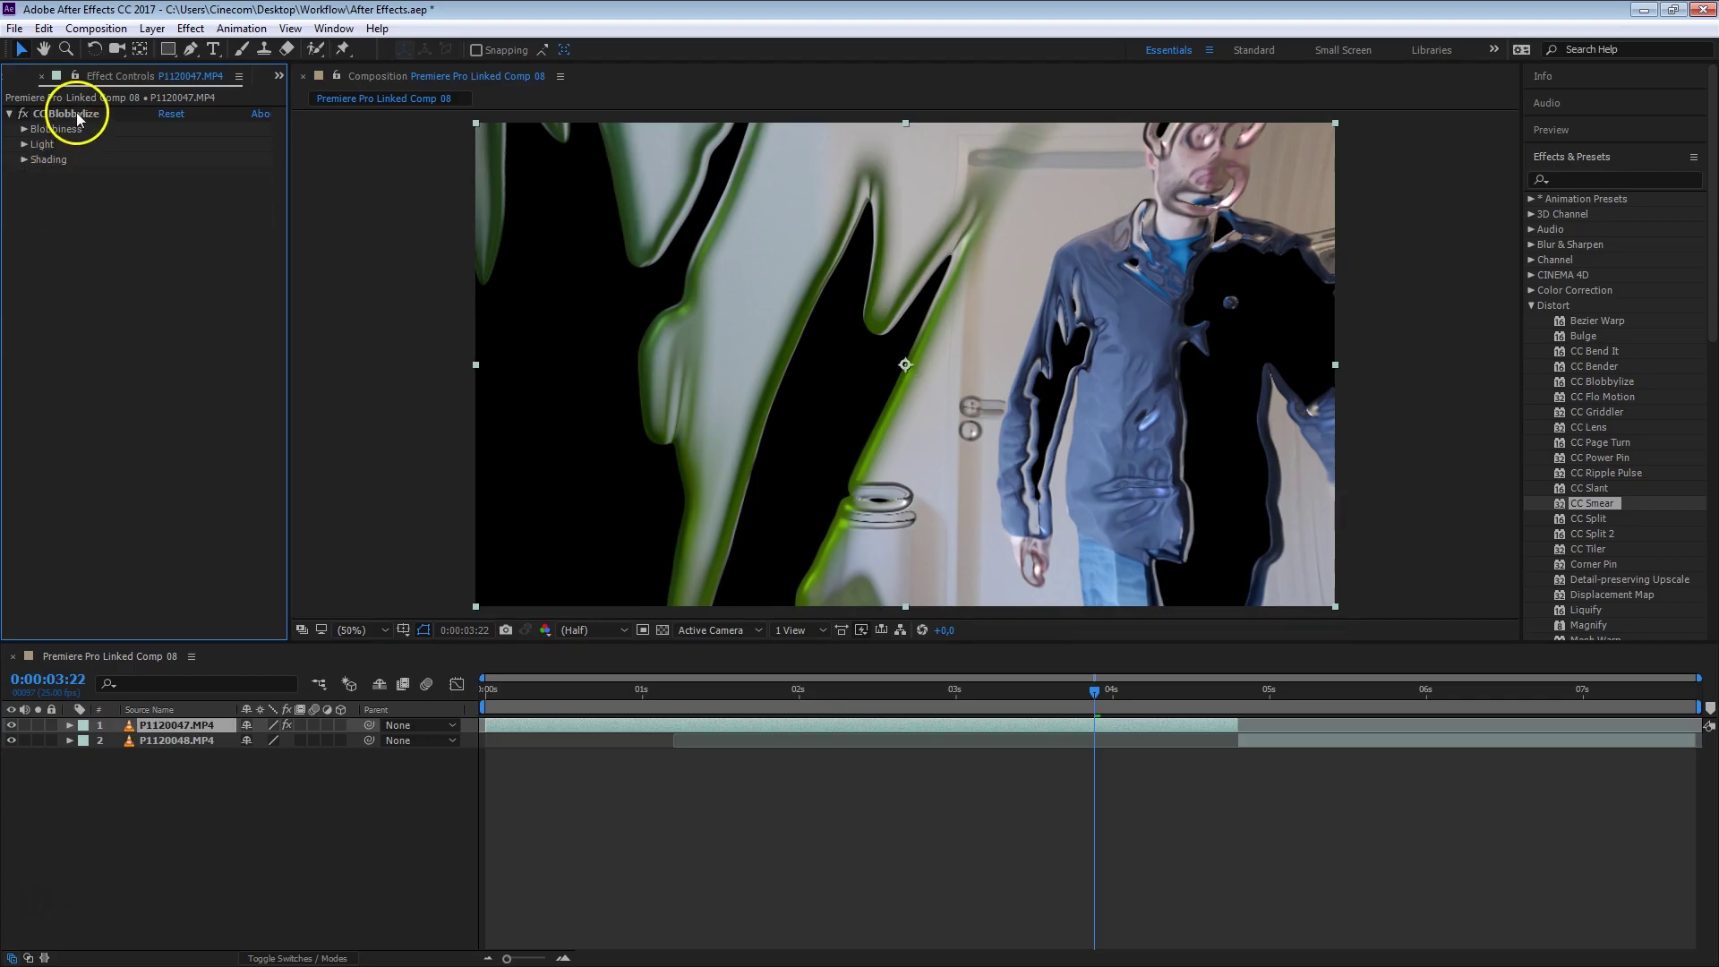
pyautogui.click(77, 113)
pyautogui.press('Delete')
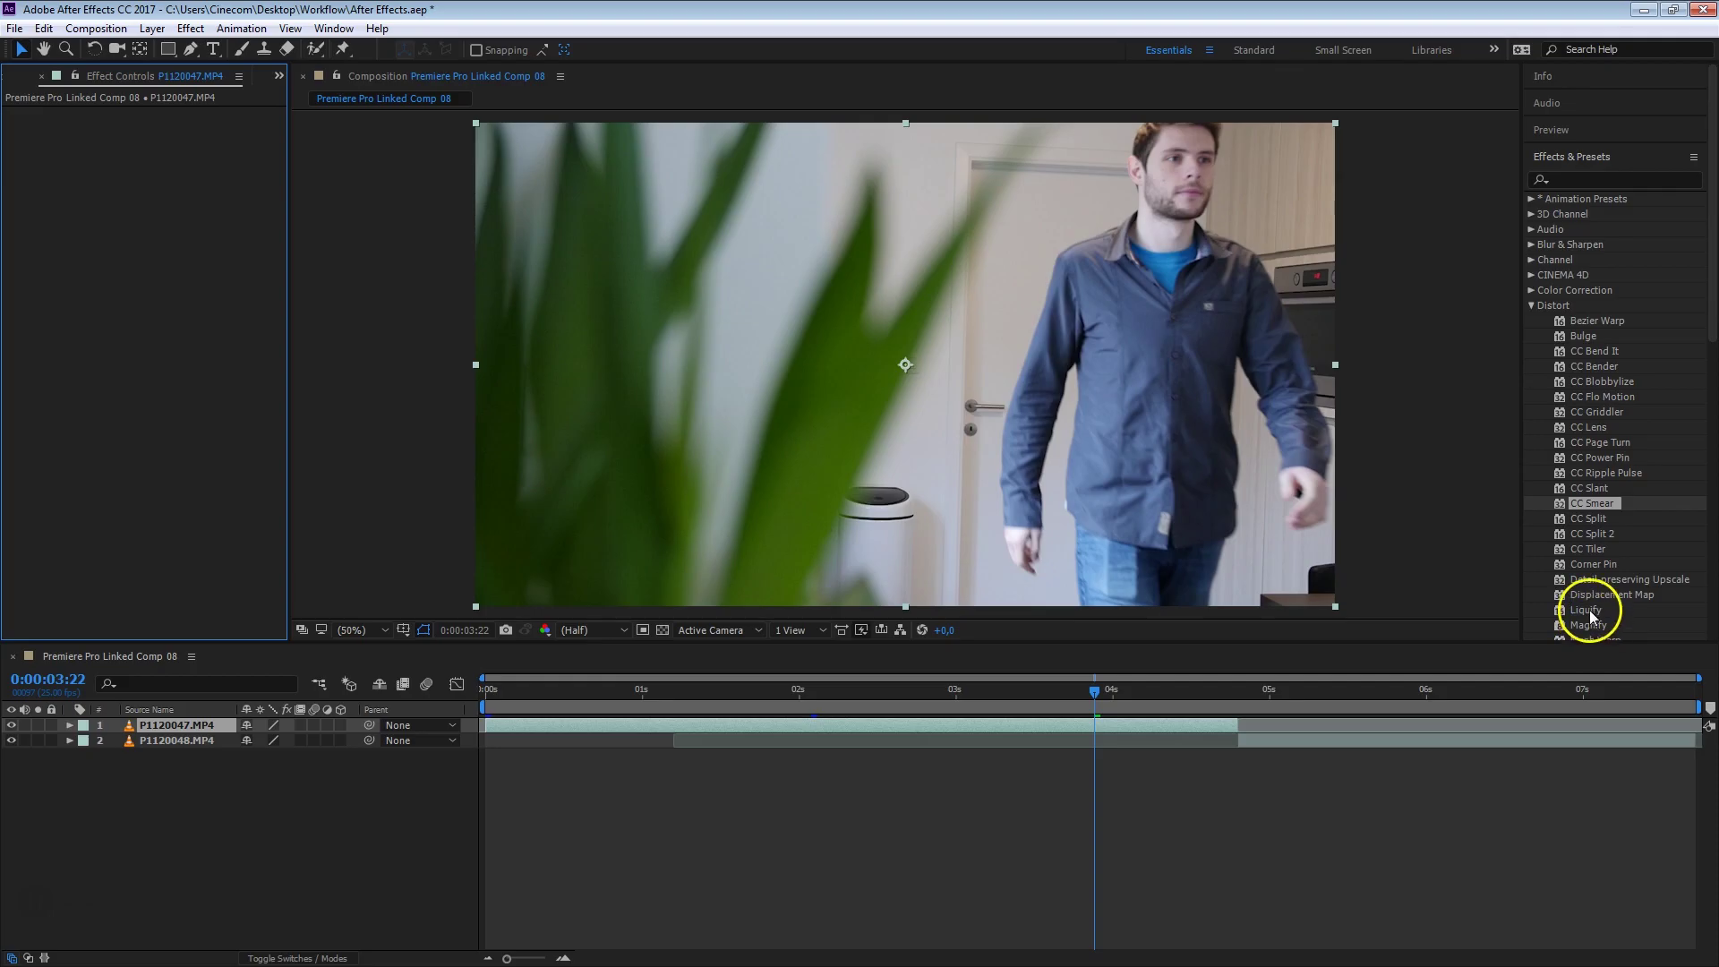
pyautogui.moveTo(1585, 610); pyautogui.dragTo(1281, 383)
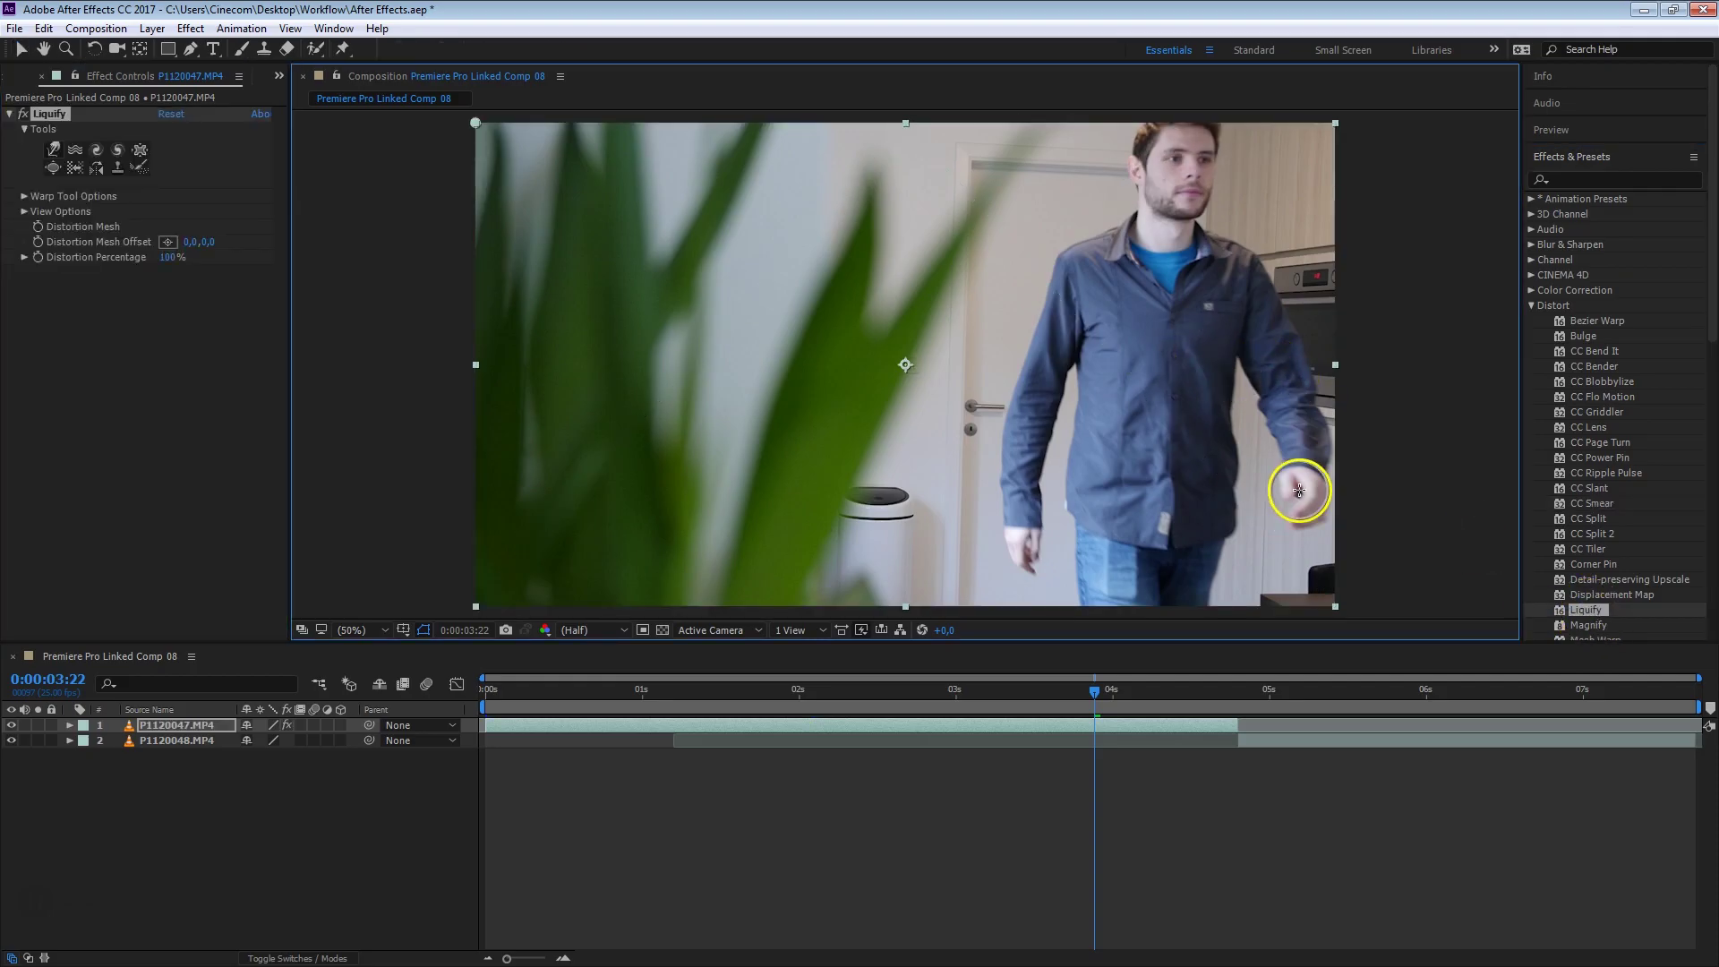
pyautogui.moveTo(1190, 161)
pyautogui.mouseDown()
pyautogui.moveTo(996, 210)
pyautogui.moveTo(1225, 200)
pyautogui.moveTo(955, 271)
pyautogui.moveTo(1245, 231)
pyautogui.moveTo(1273, 288)
pyautogui.mouseUp()
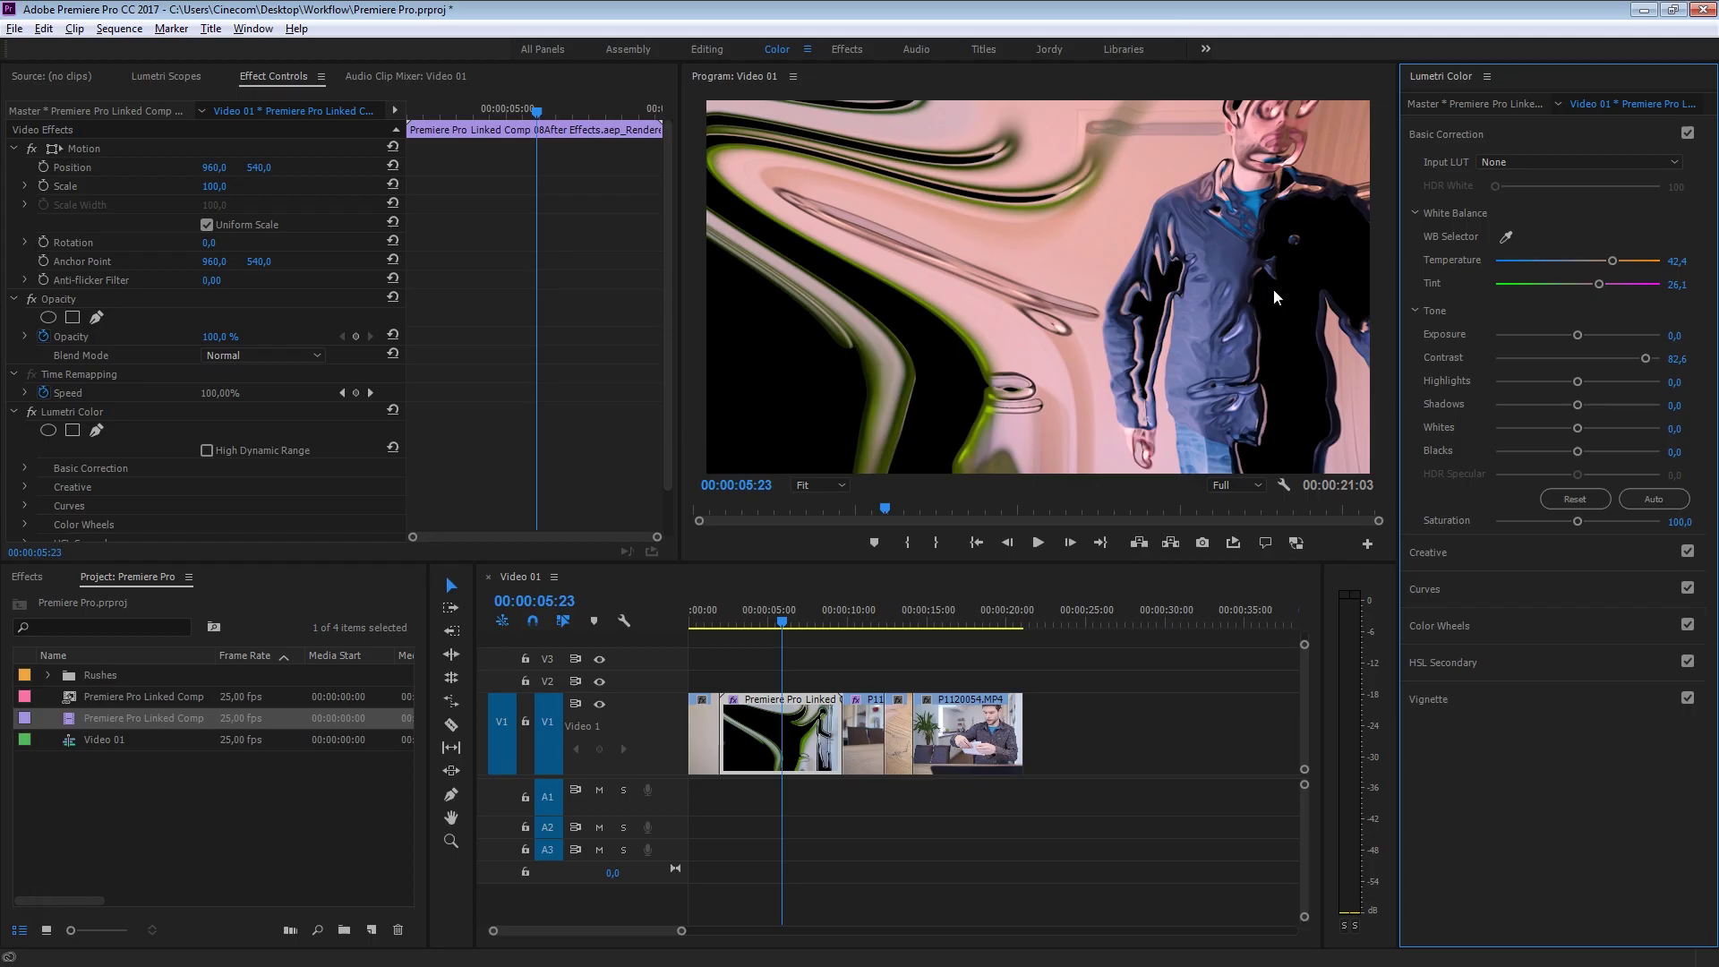
pyautogui.click(741, 653)
pyautogui.click(766, 618)
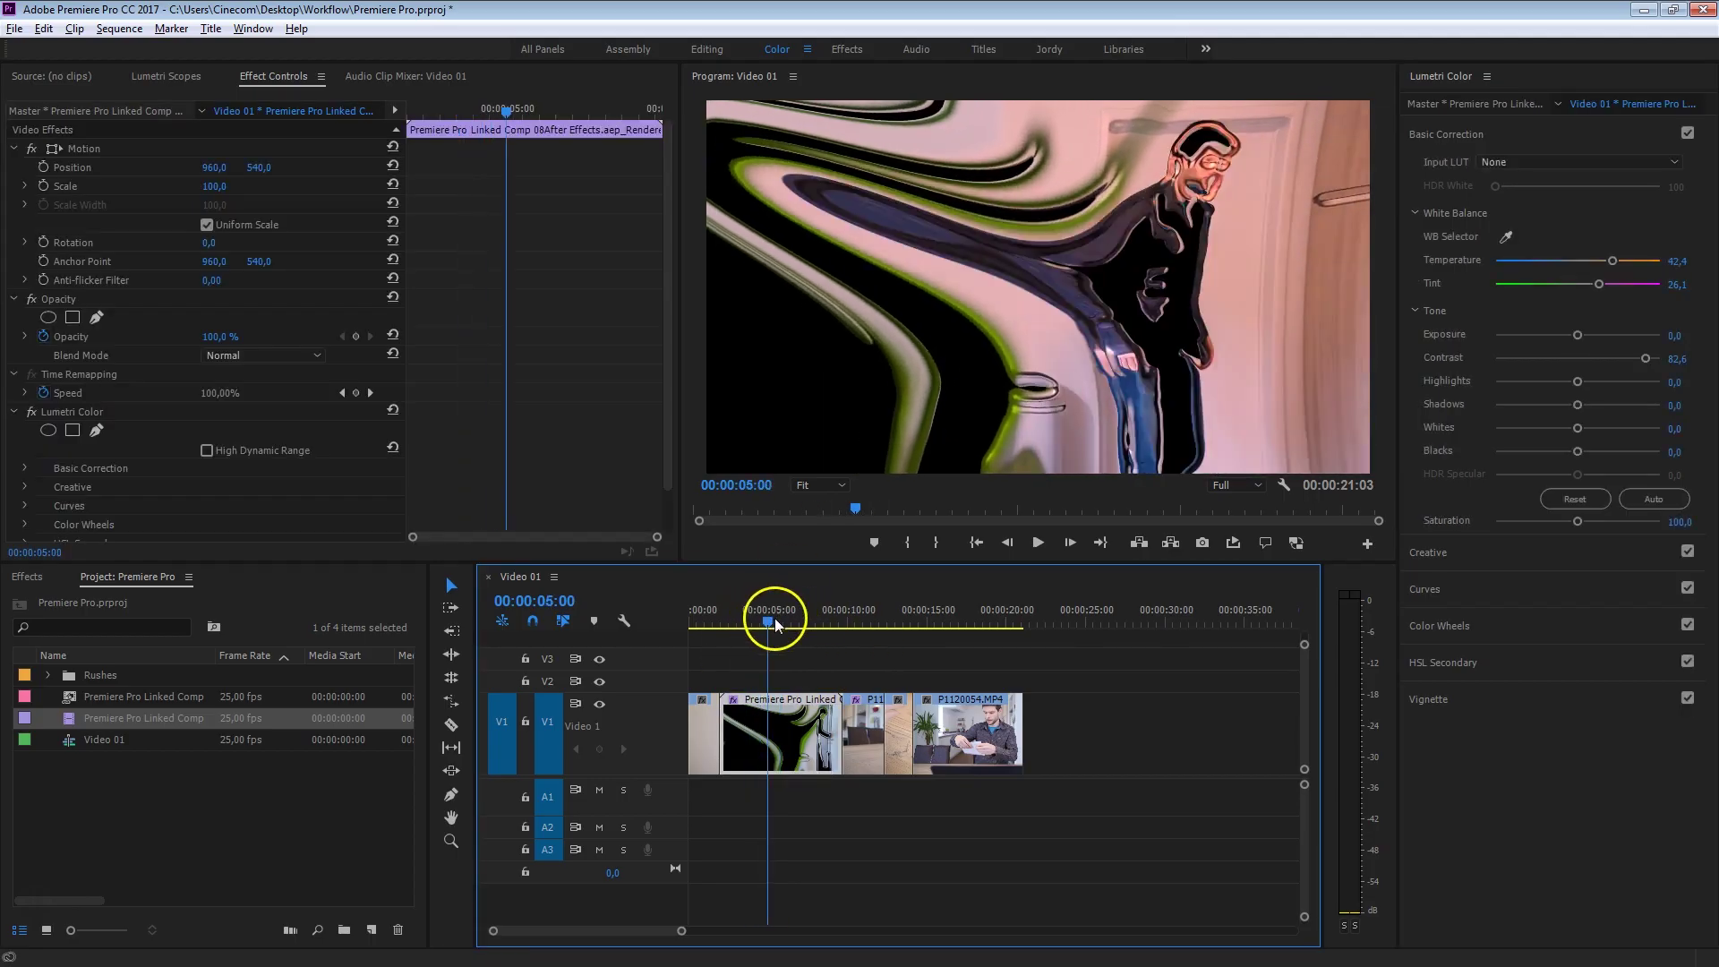
pyautogui.click(770, 624)
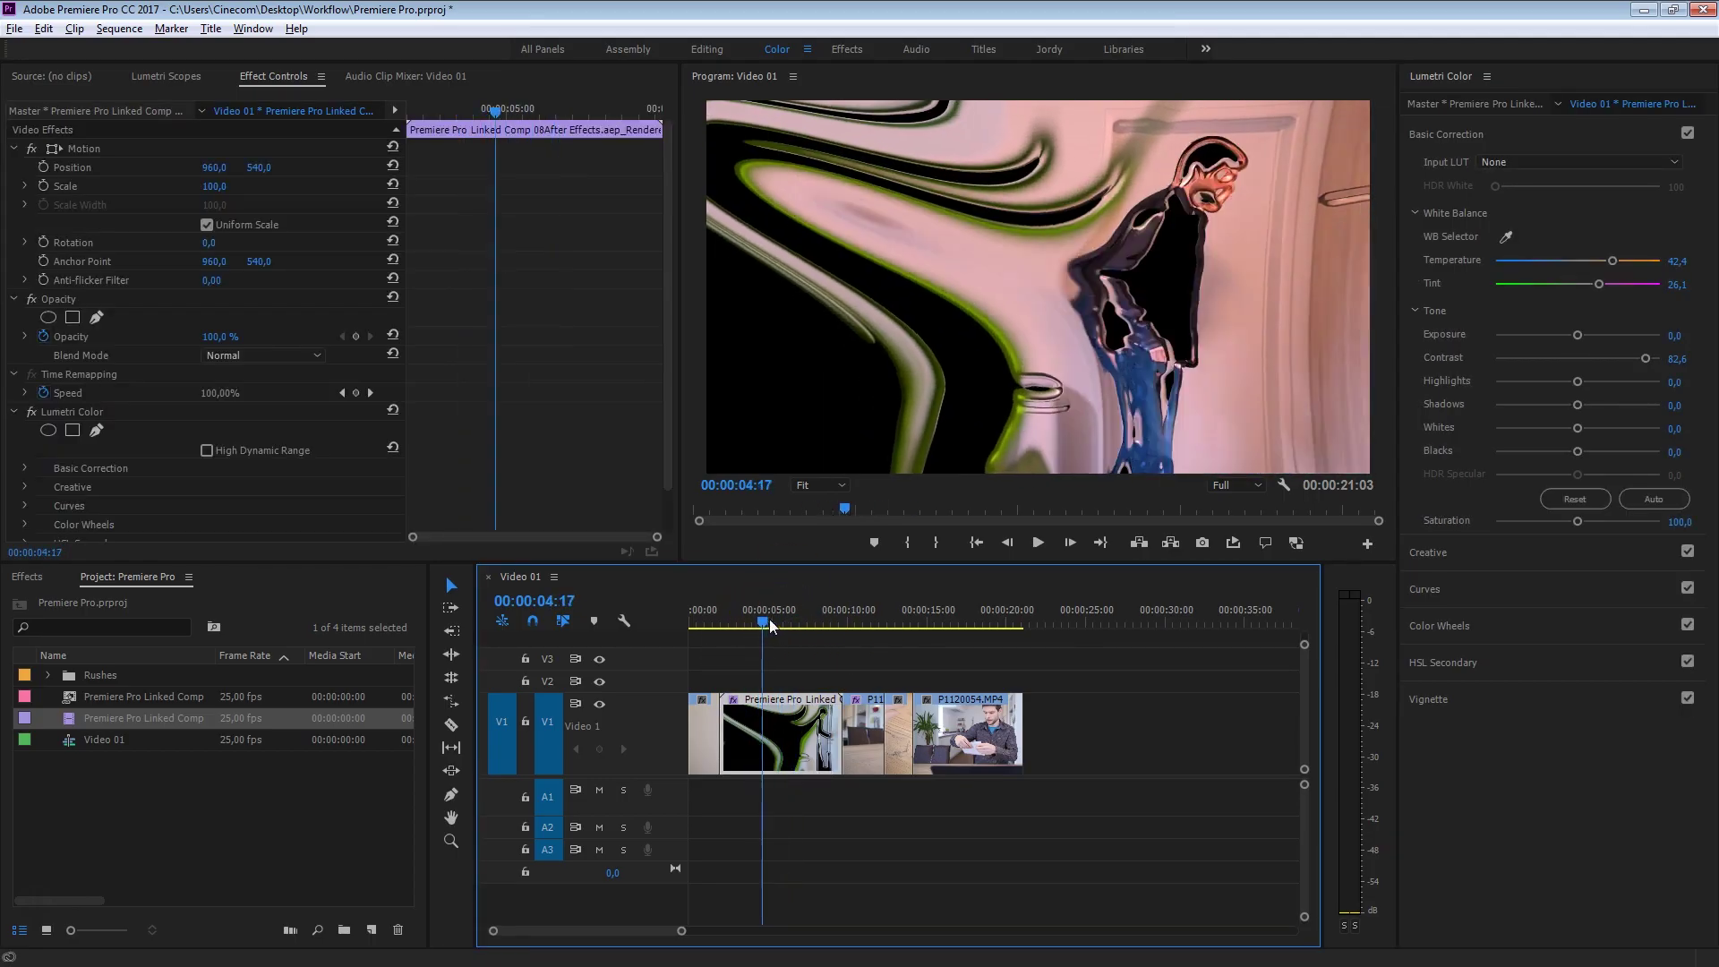
pyautogui.click(775, 620)
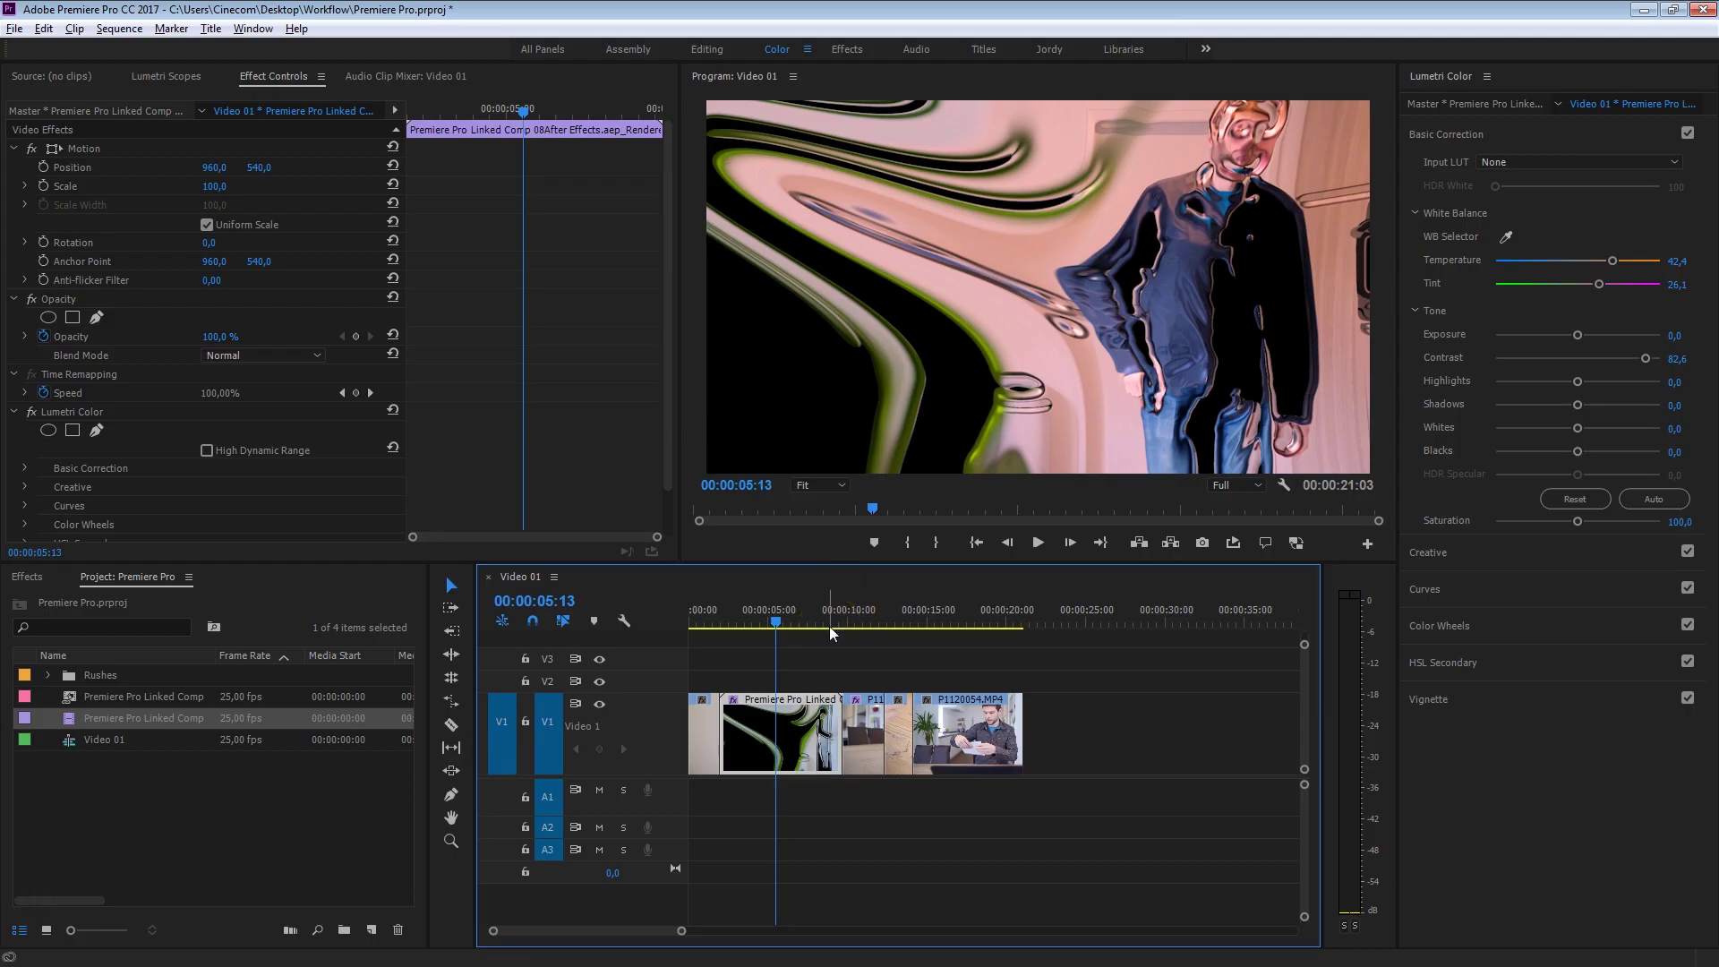
pyautogui.moveTo(802, 619); pyautogui.dragTo(775, 623)
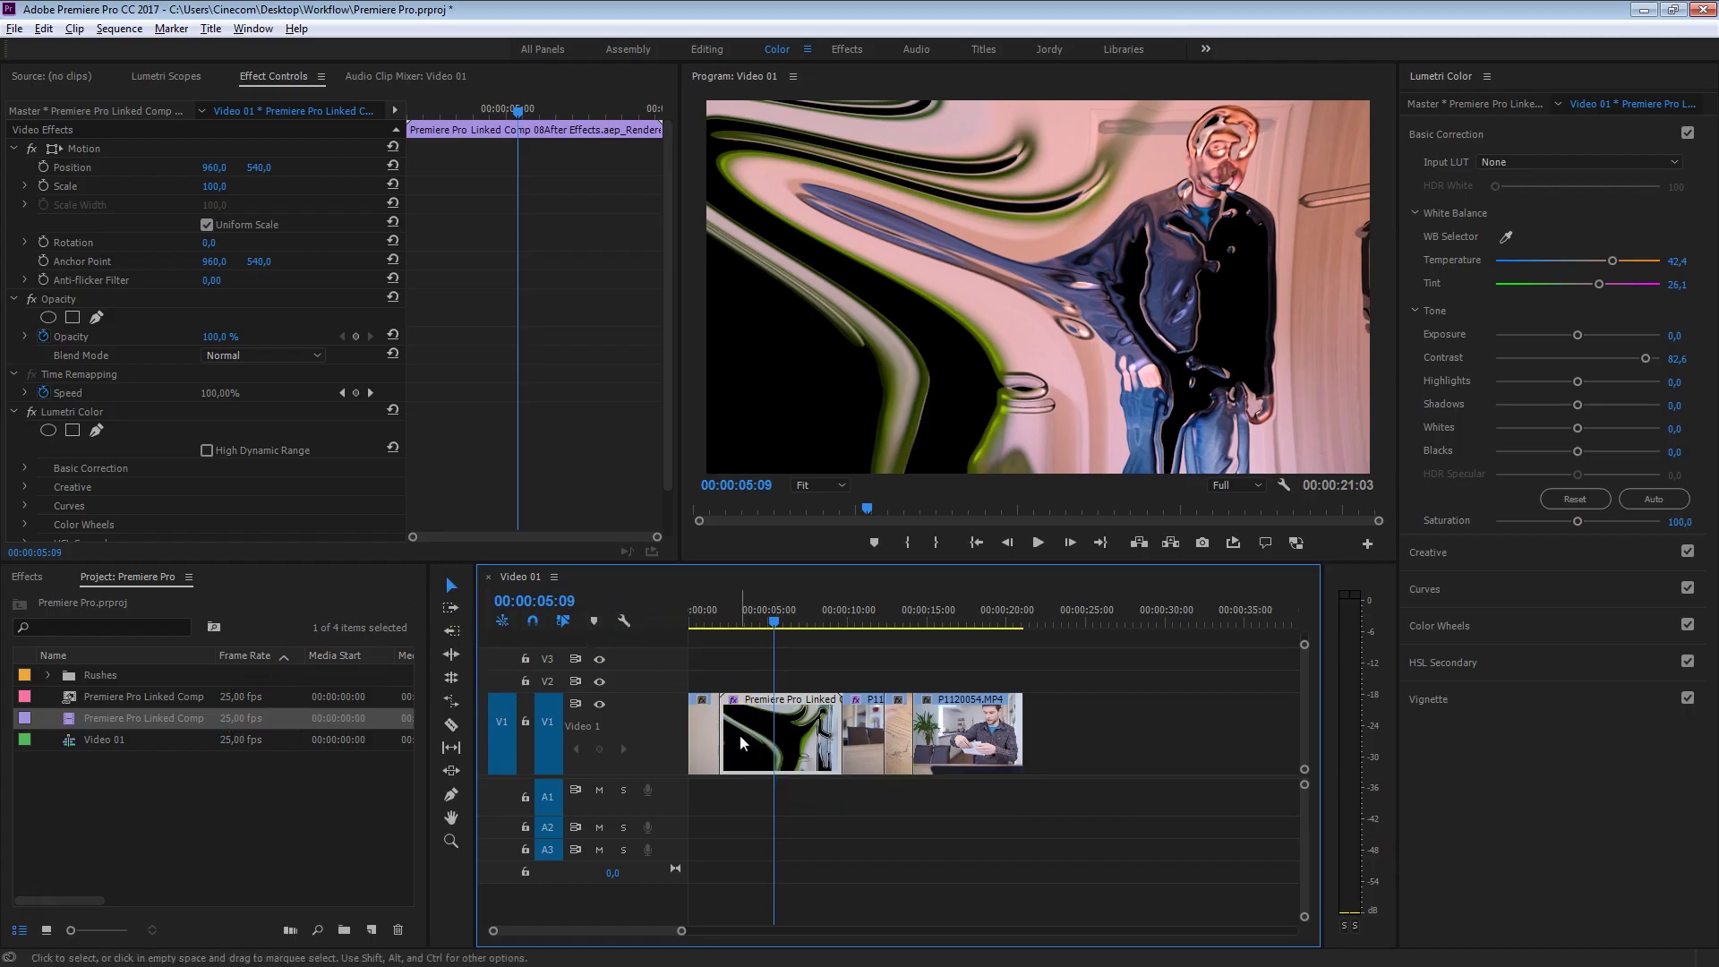
pyautogui.click(68, 698)
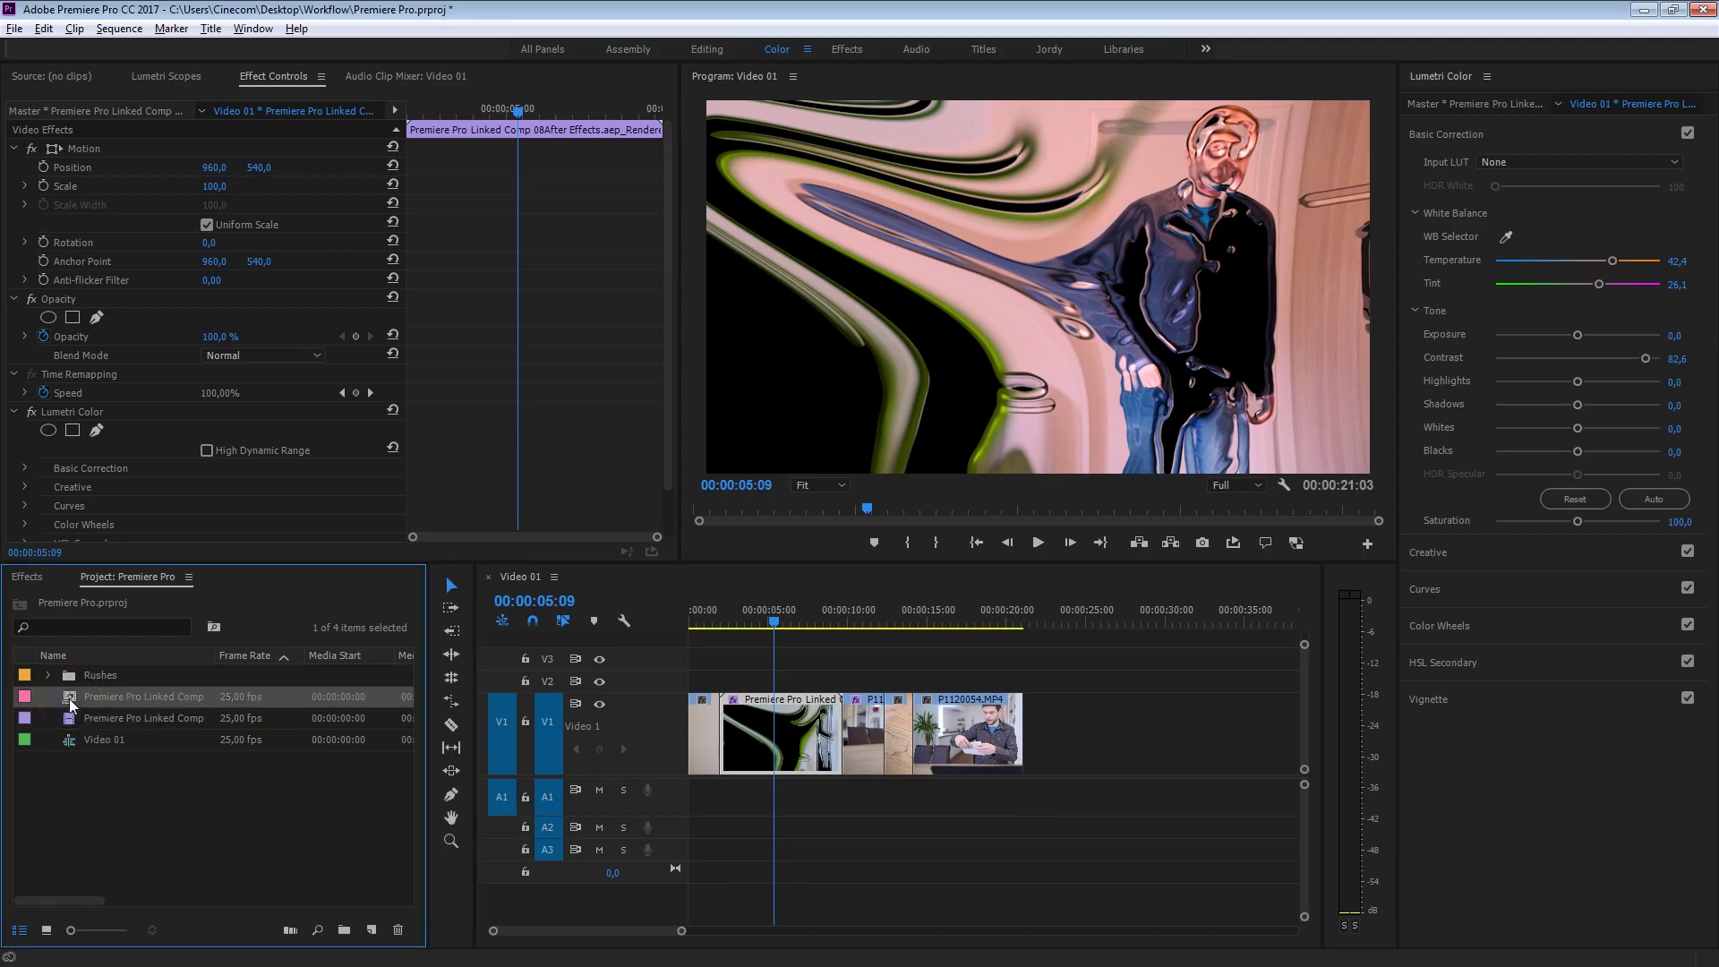
# Step: Load the updated Liquify comp in the Source monitor and swap it onto the timeline clip, frame-matched
pyautogui.doubleClick(68, 698)
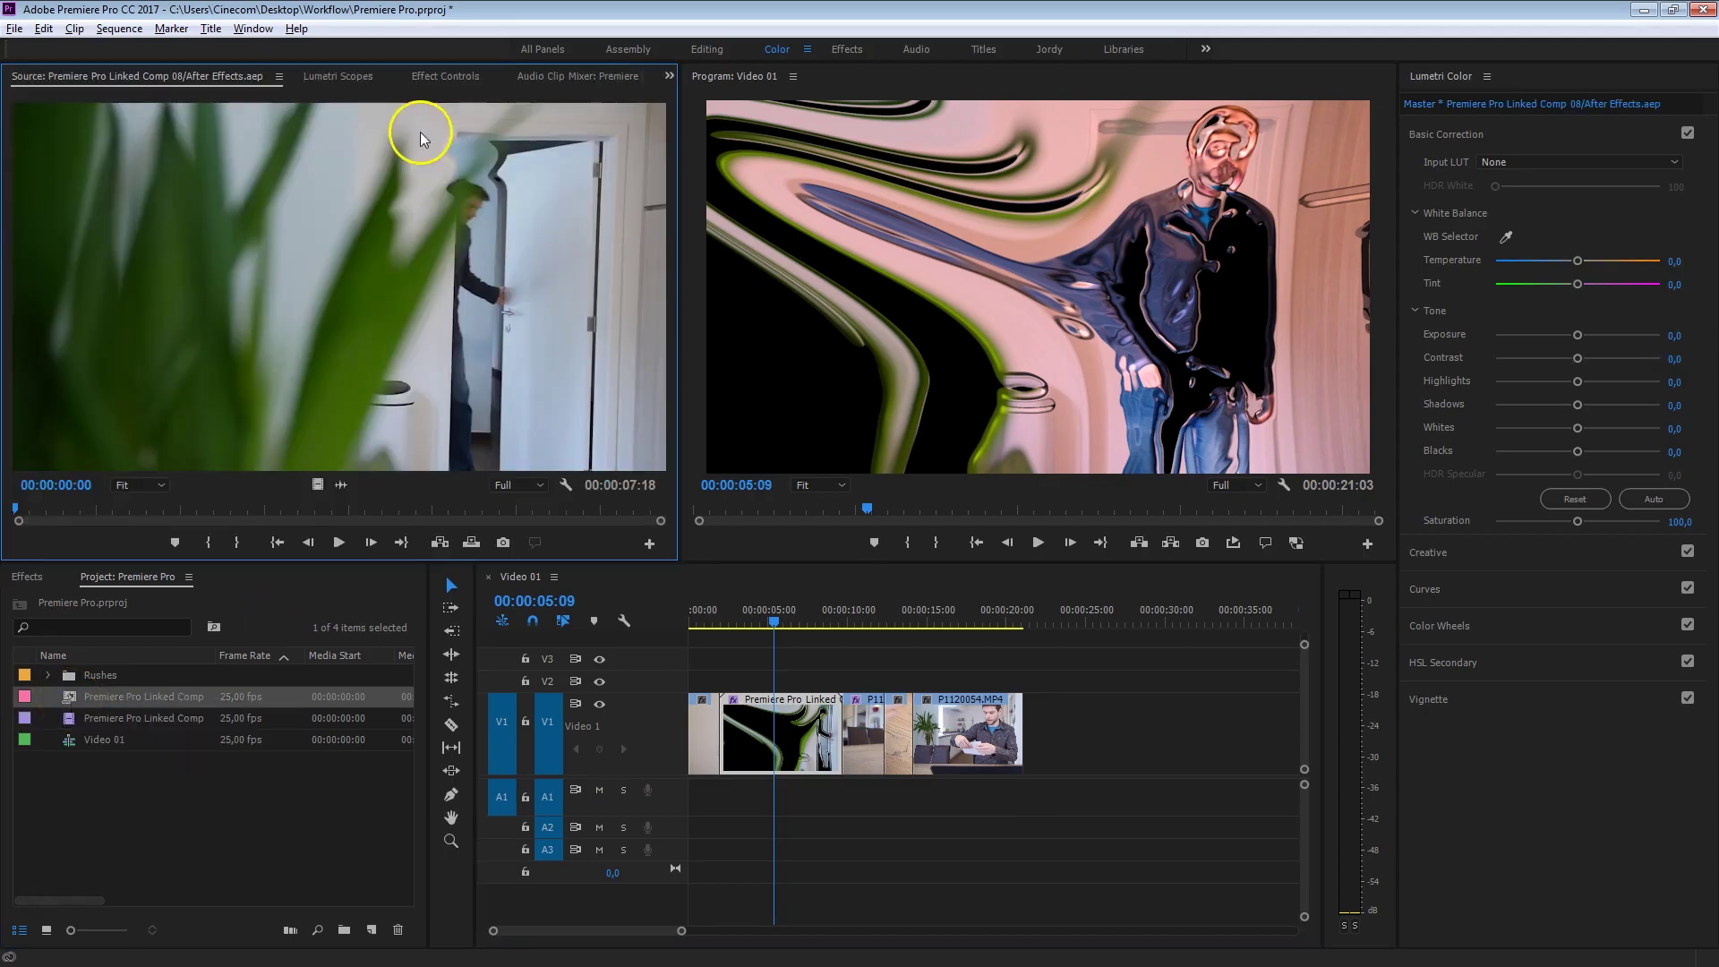
pyautogui.moveTo(67, 514); pyautogui.dragTo(331, 507)
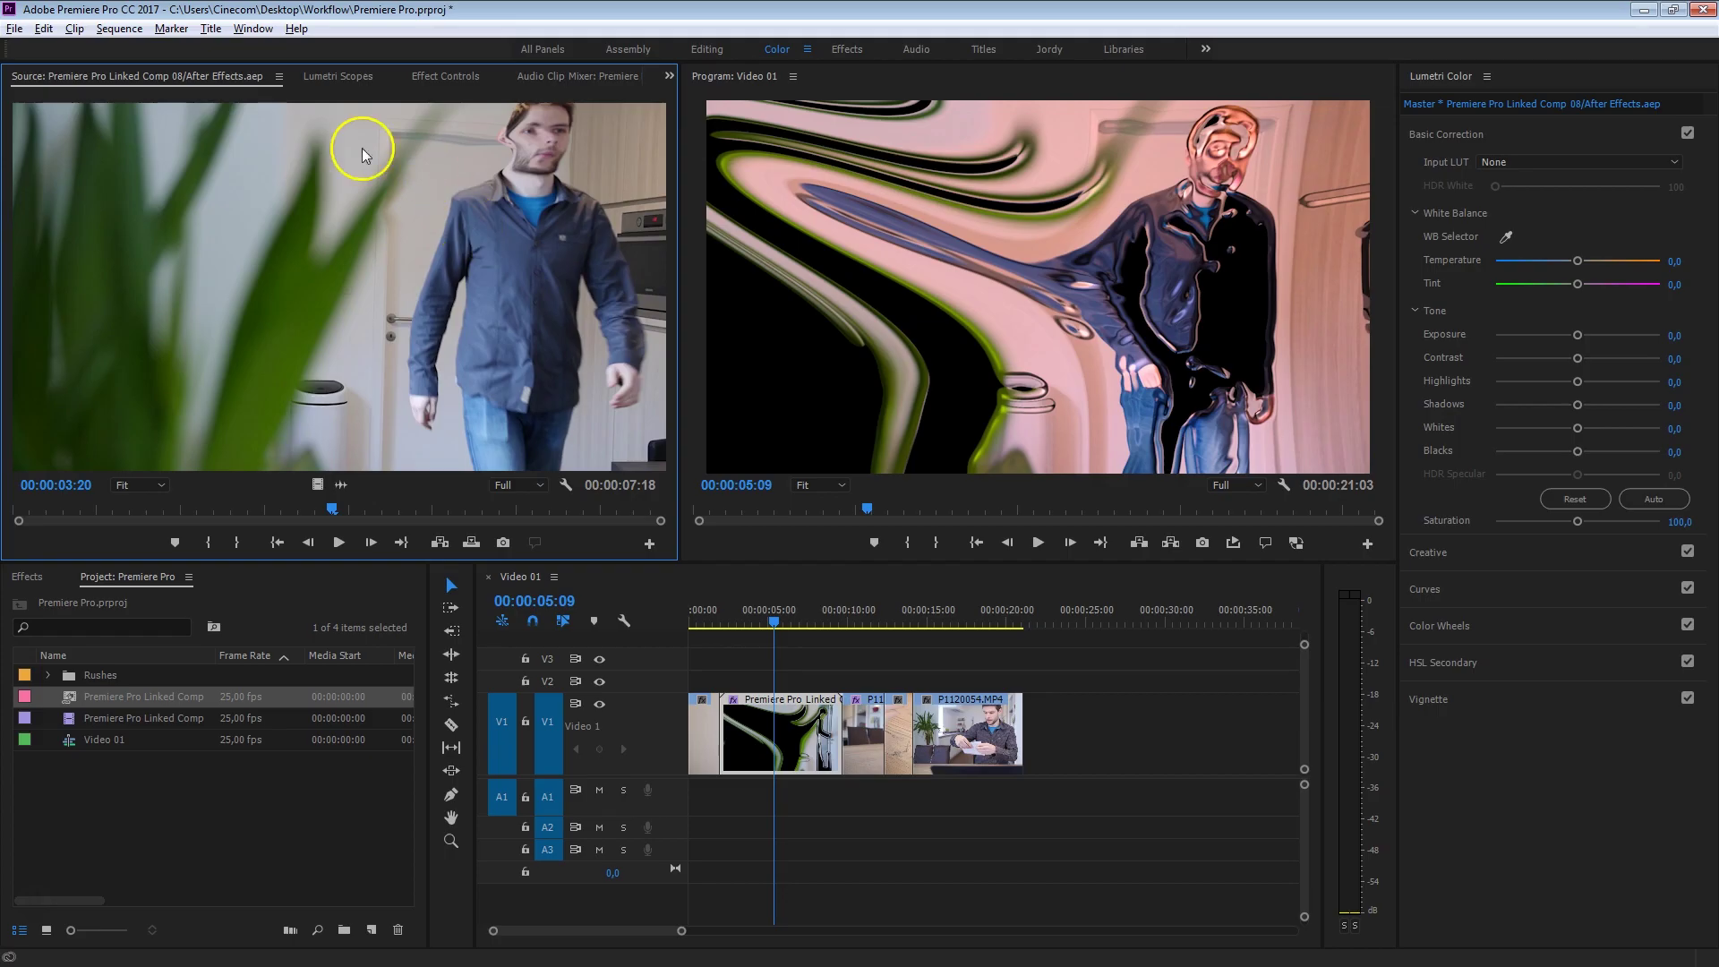
pyautogui.rightClick(770, 733)
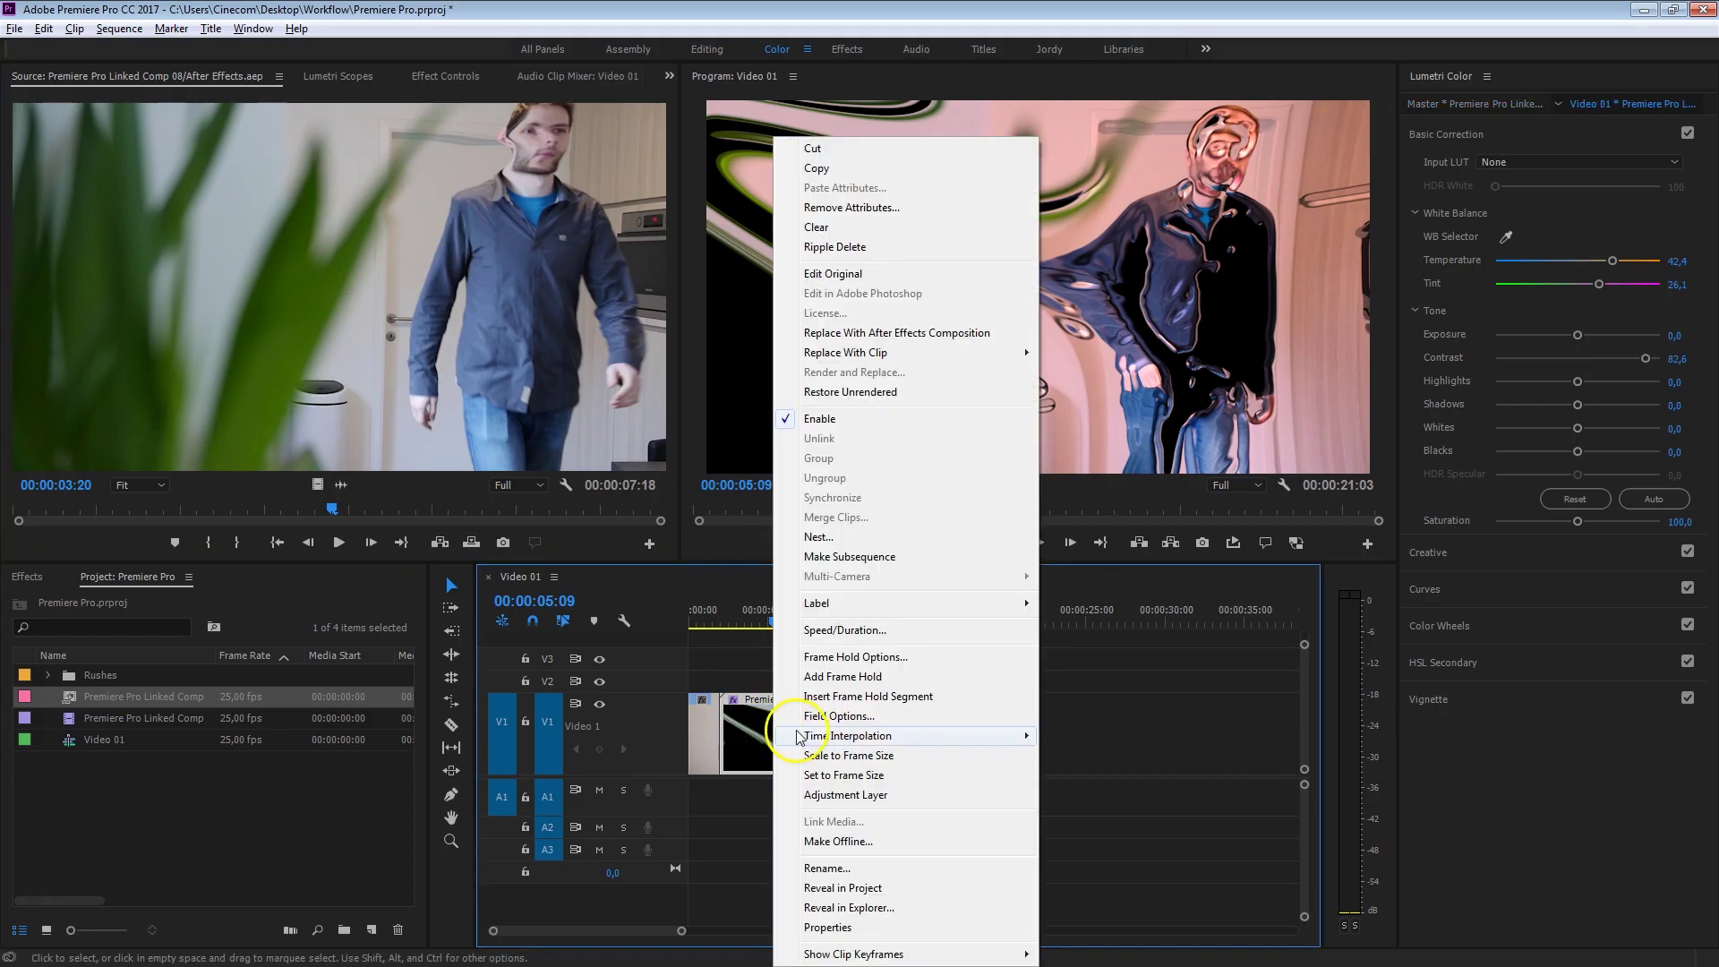
pyautogui.moveTo(987, 358)
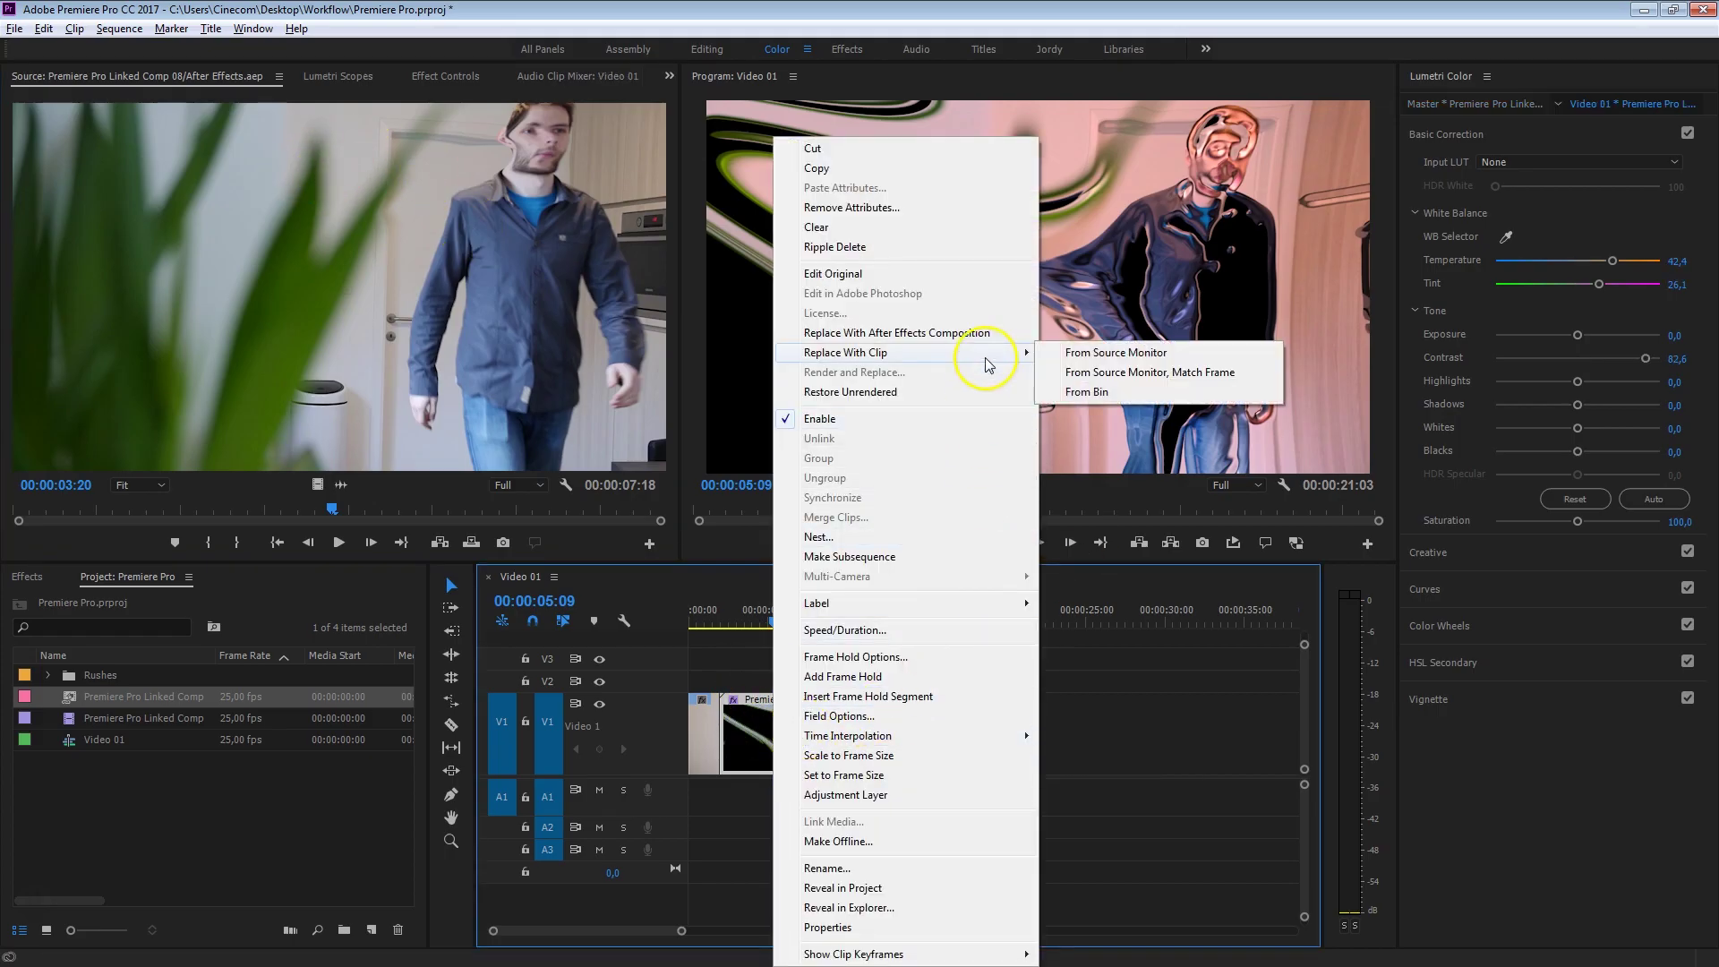
pyautogui.click(1150, 368)
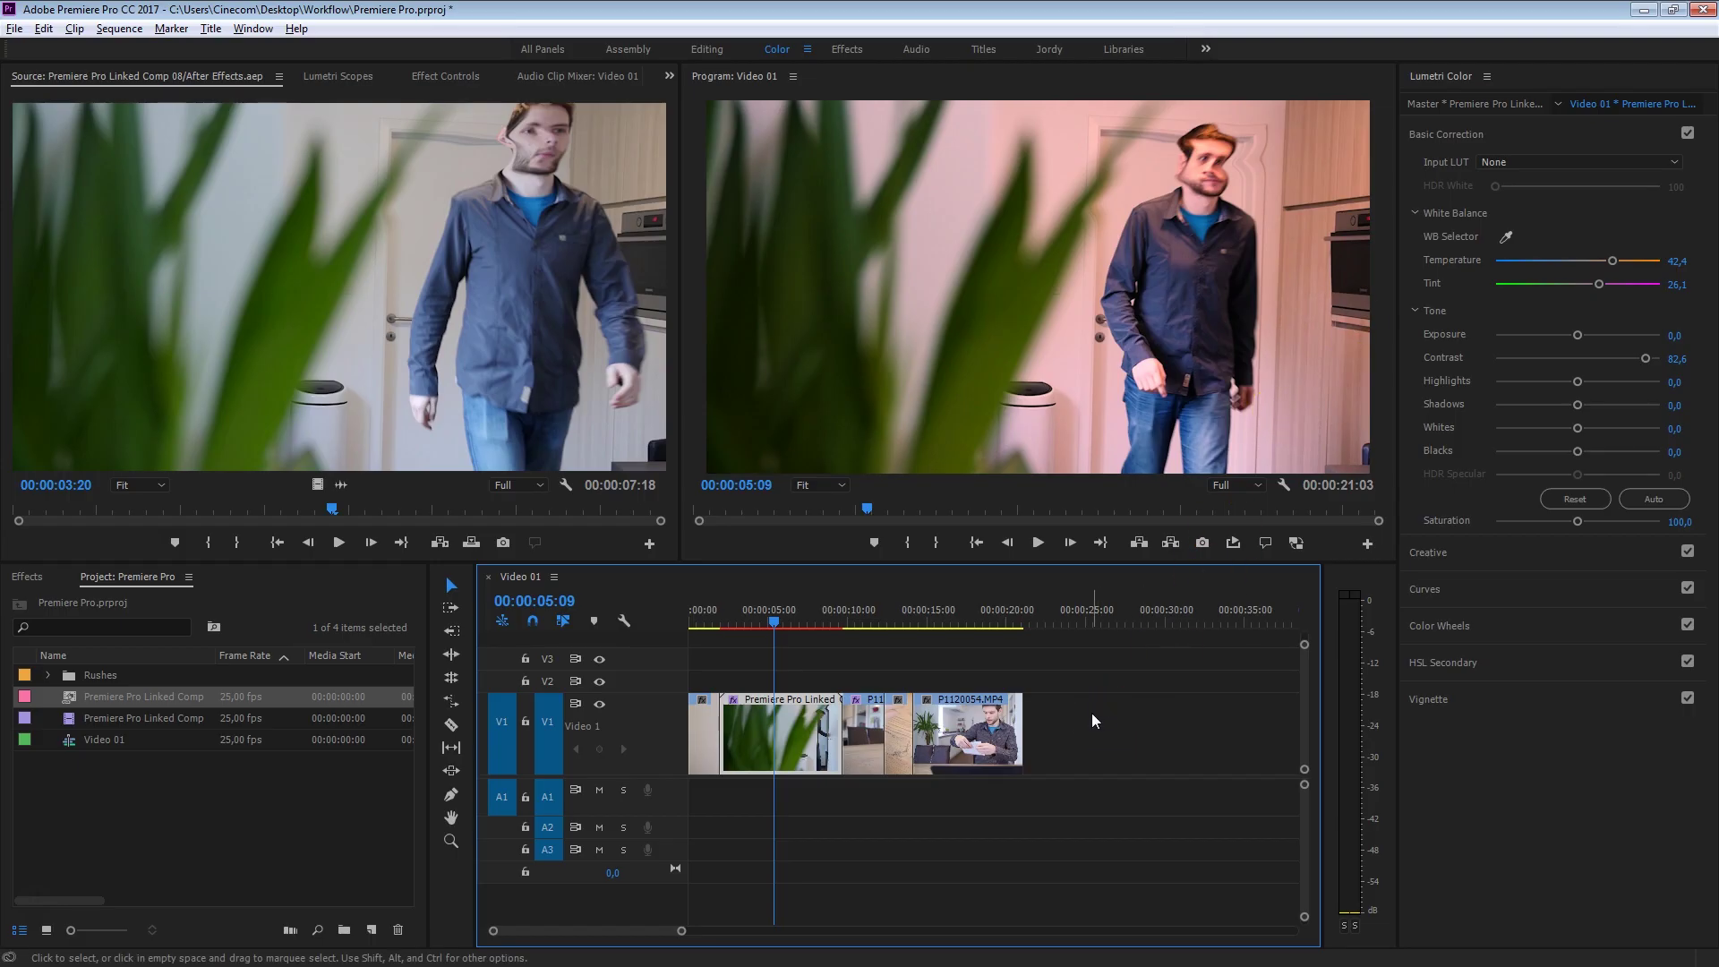
pyautogui.click(1088, 754)
pyautogui.click(1152, 730)
# Step: Replace the P1120054.MP4 clip with a new After Effects composition, Linked Comp 09
pyautogui.click(949, 610)
pyautogui.click(928, 703)
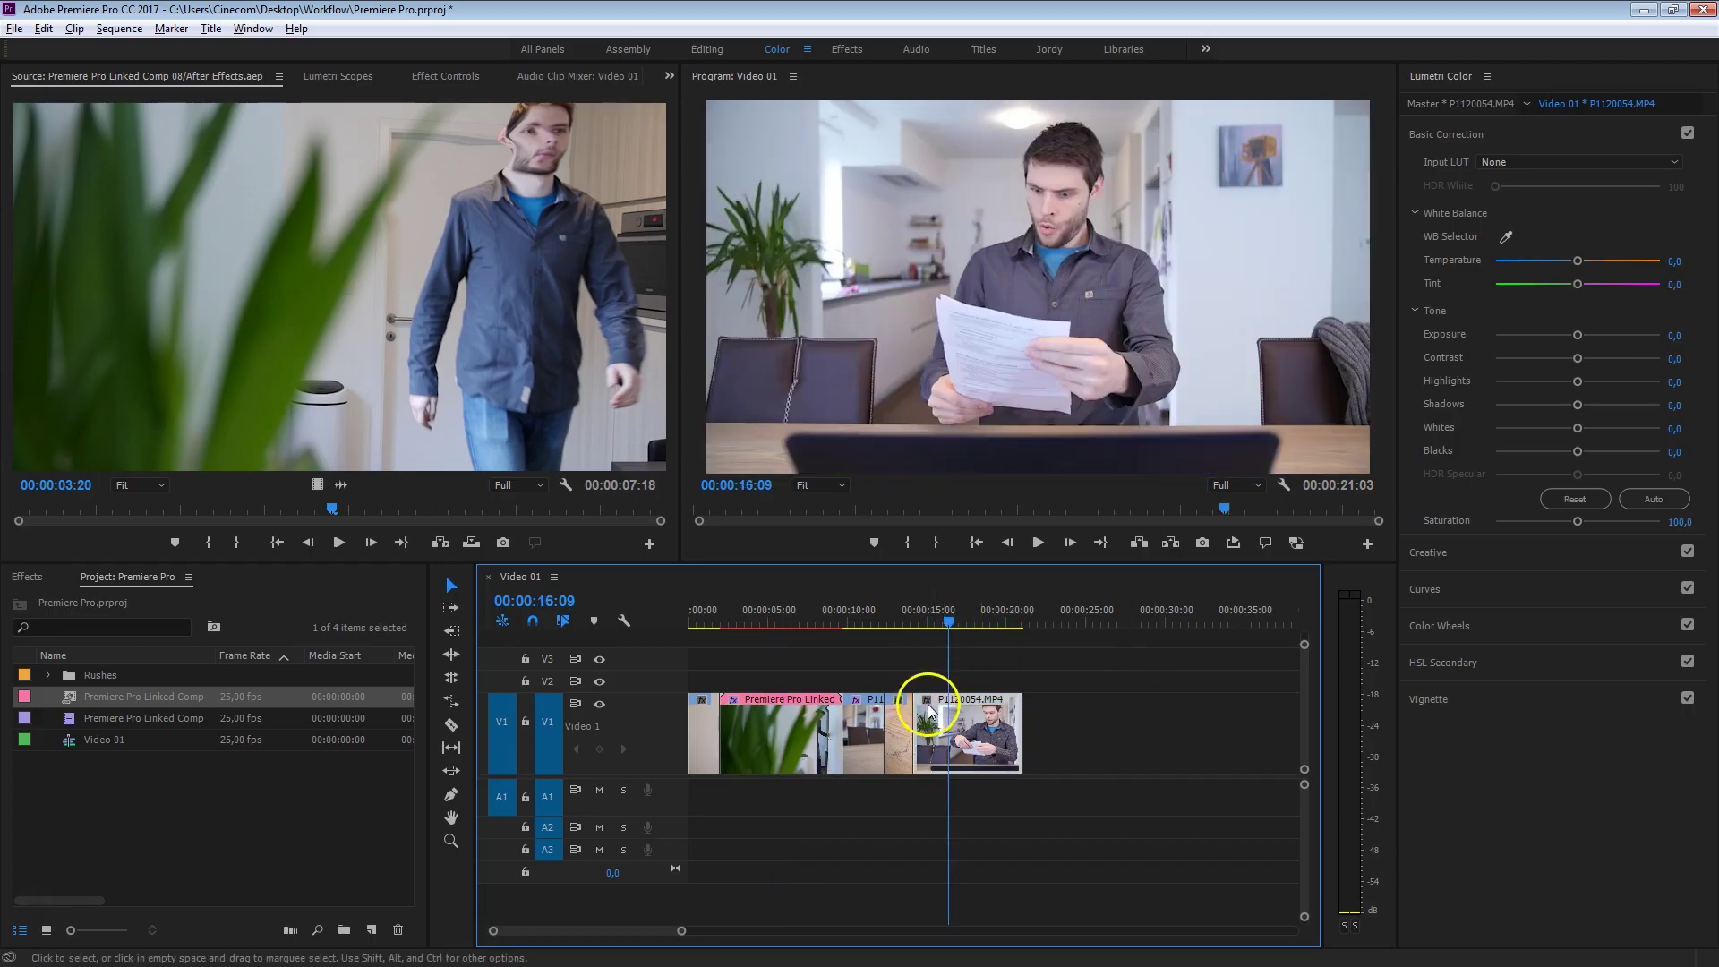
pyautogui.rightClick(970, 742)
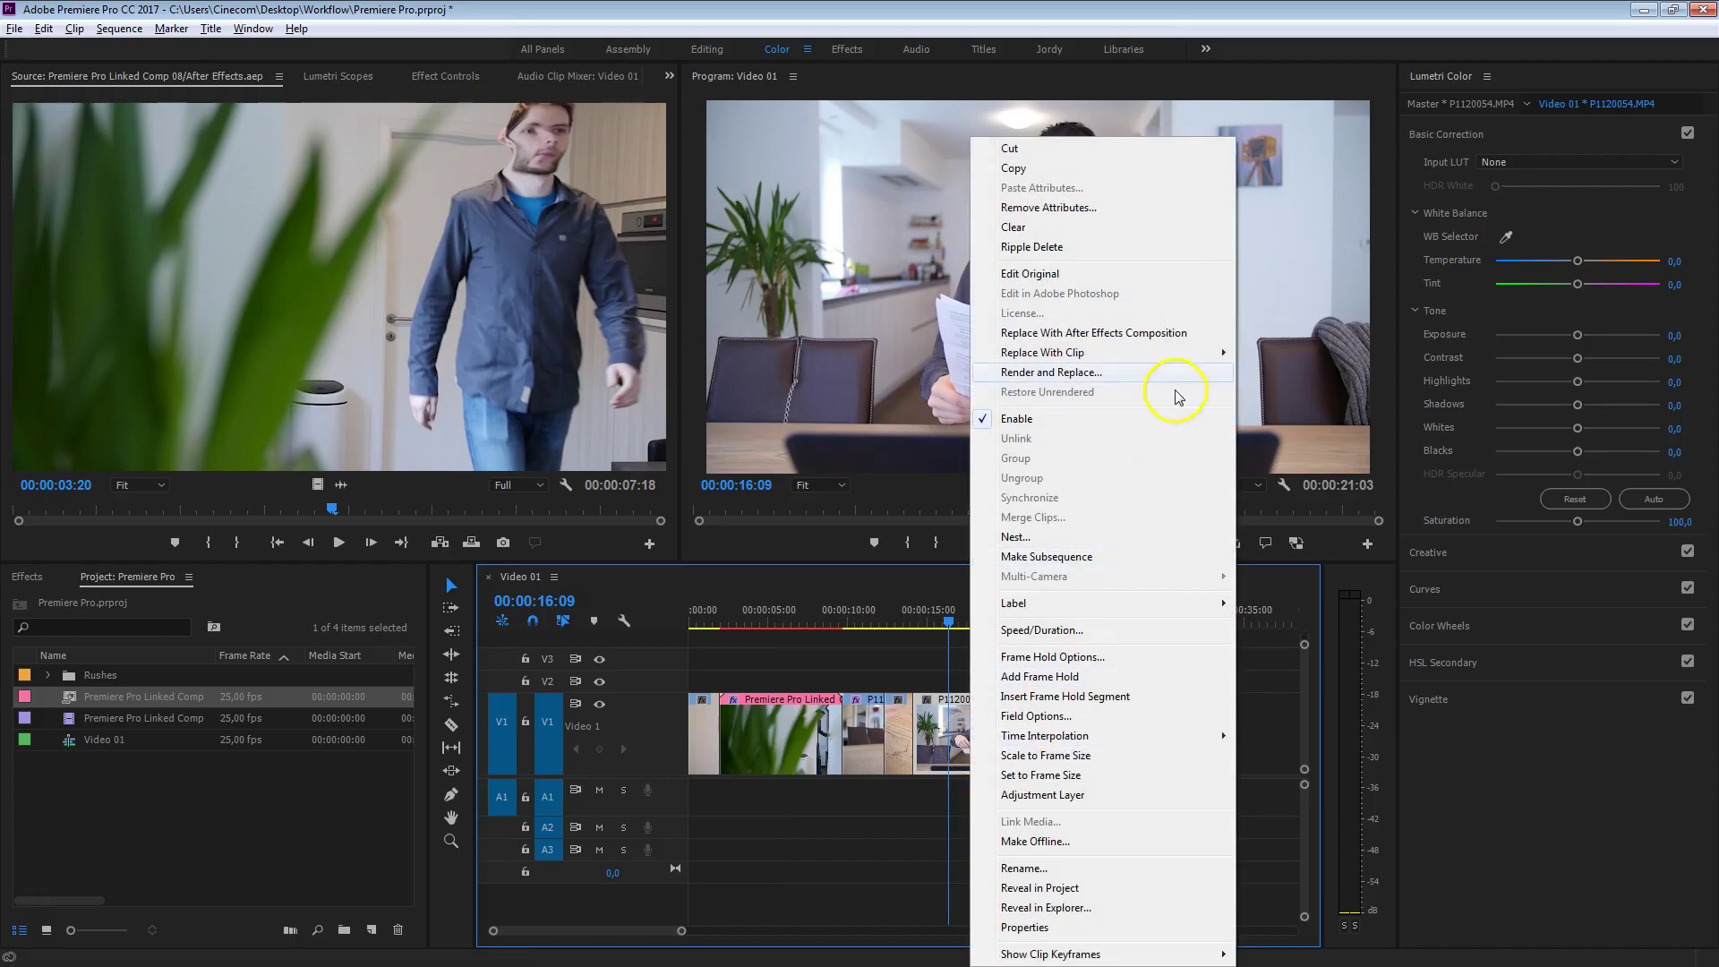
pyautogui.click(1192, 333)
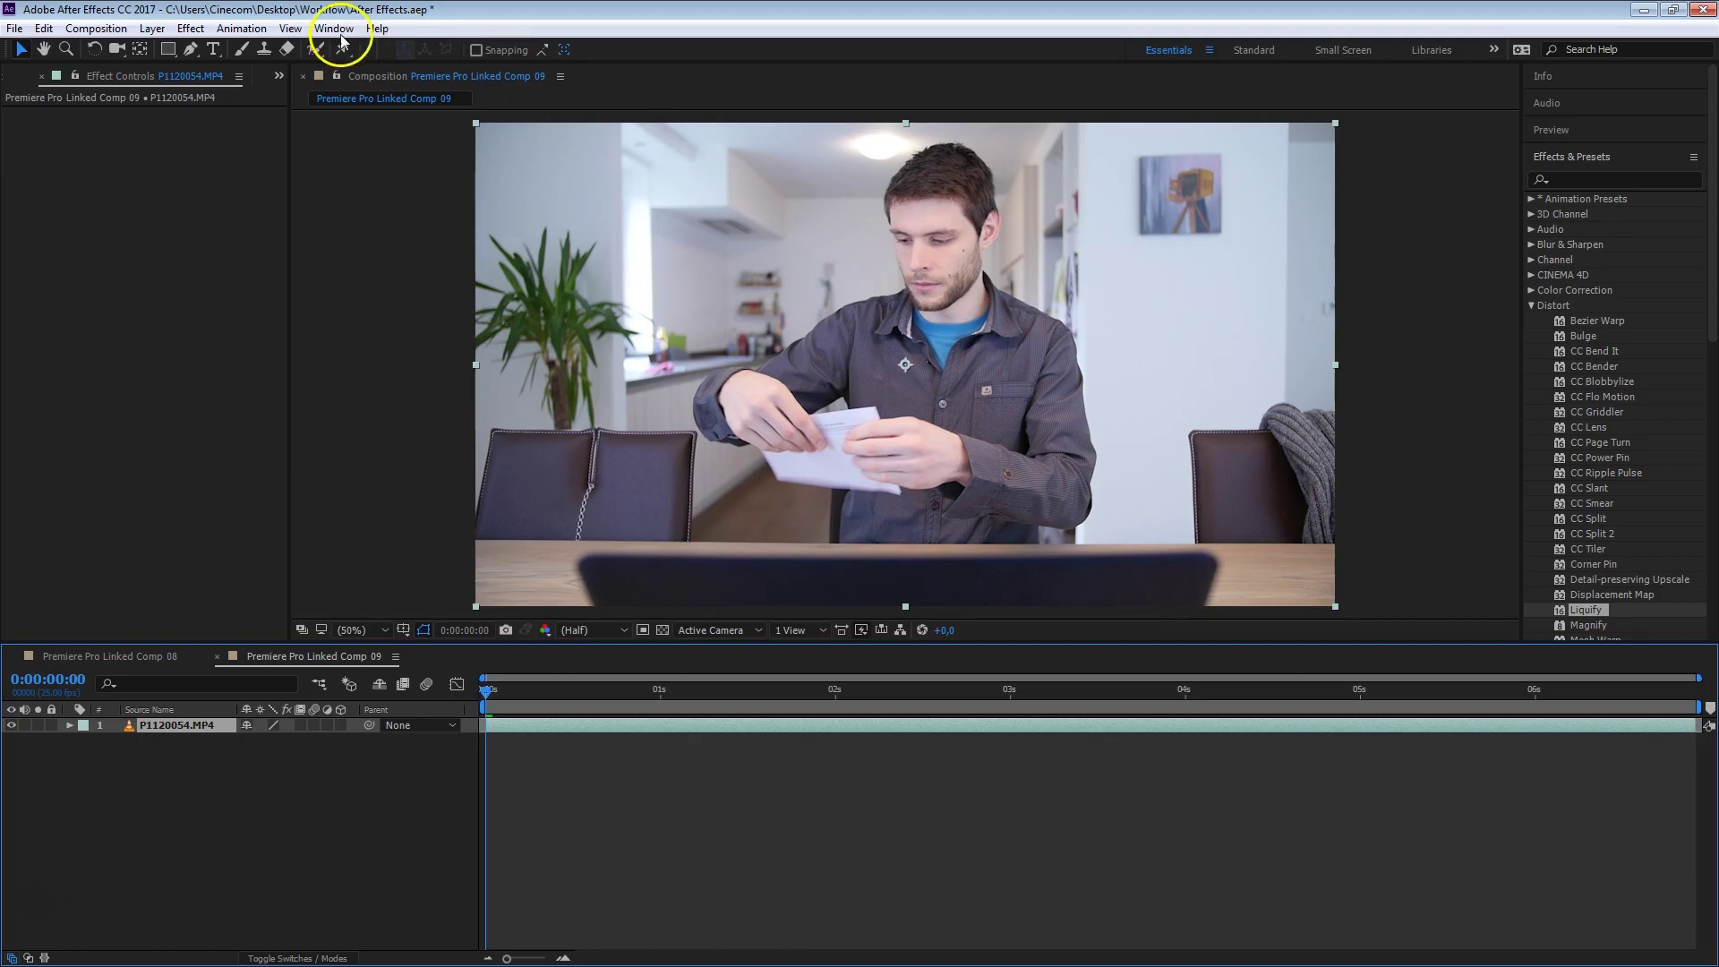
# Step: Add a 'Text Goes Here' text layer, then enlarge it and shift it down-left
pyautogui.click(213, 50)
pyautogui.click(749, 344)
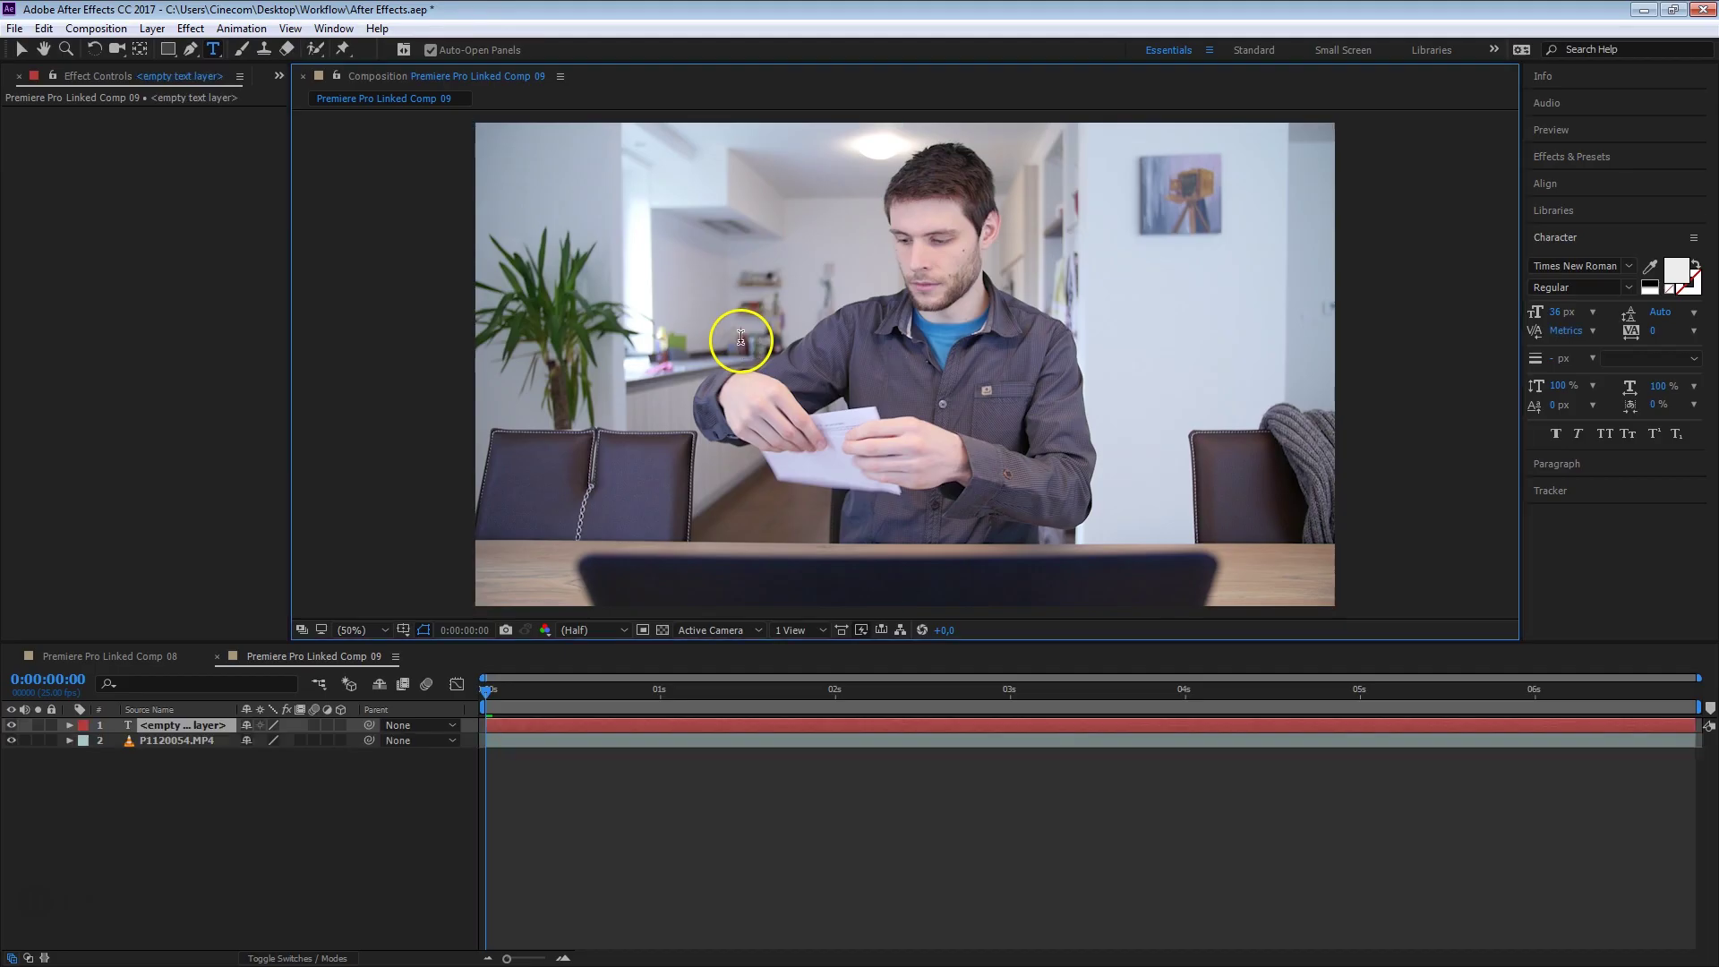
pyautogui.write('Text')
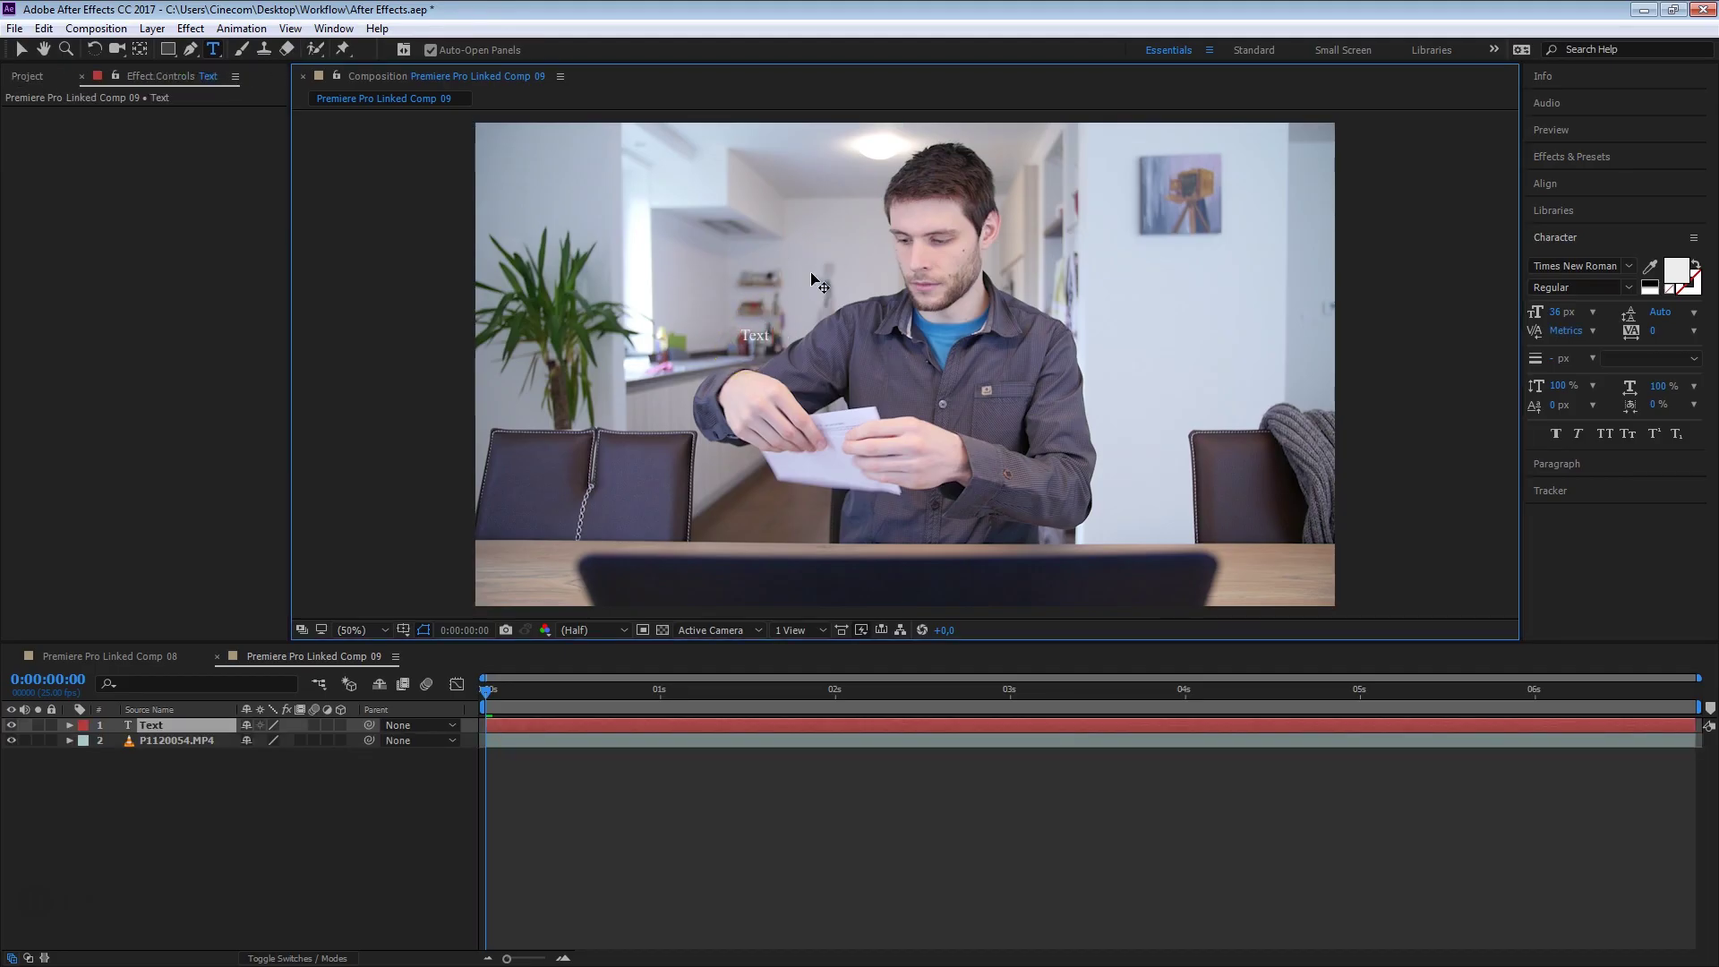
pyautogui.write(' Goes Here')
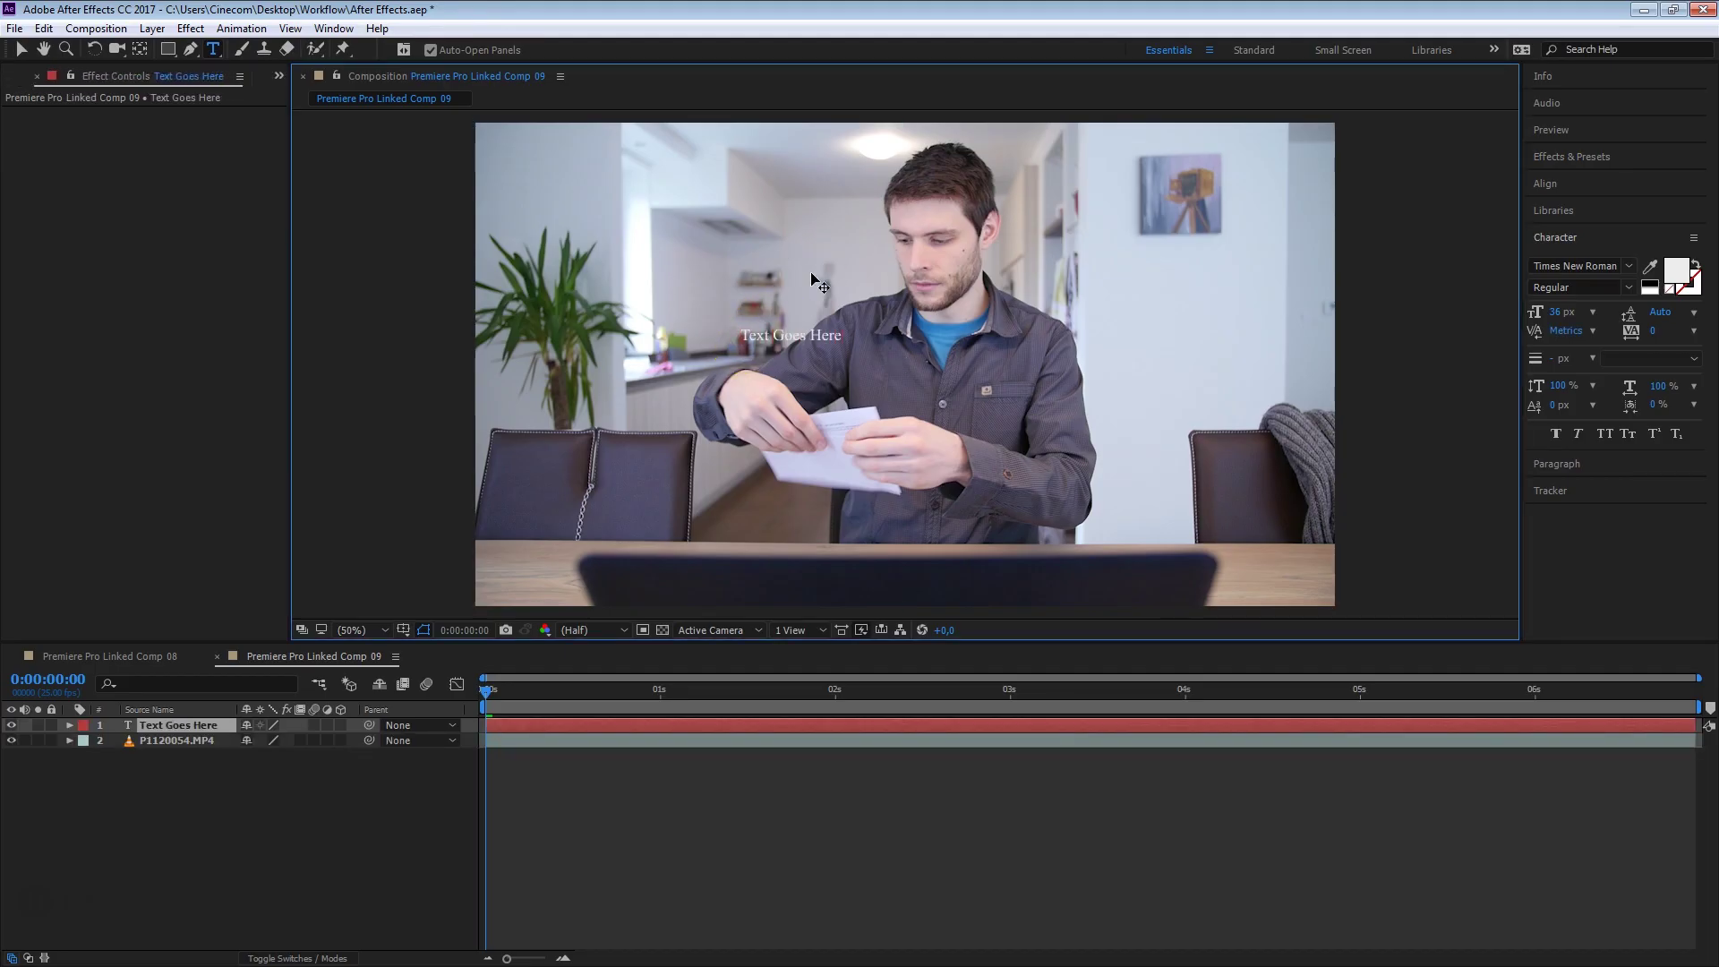
pyautogui.click(14, 47)
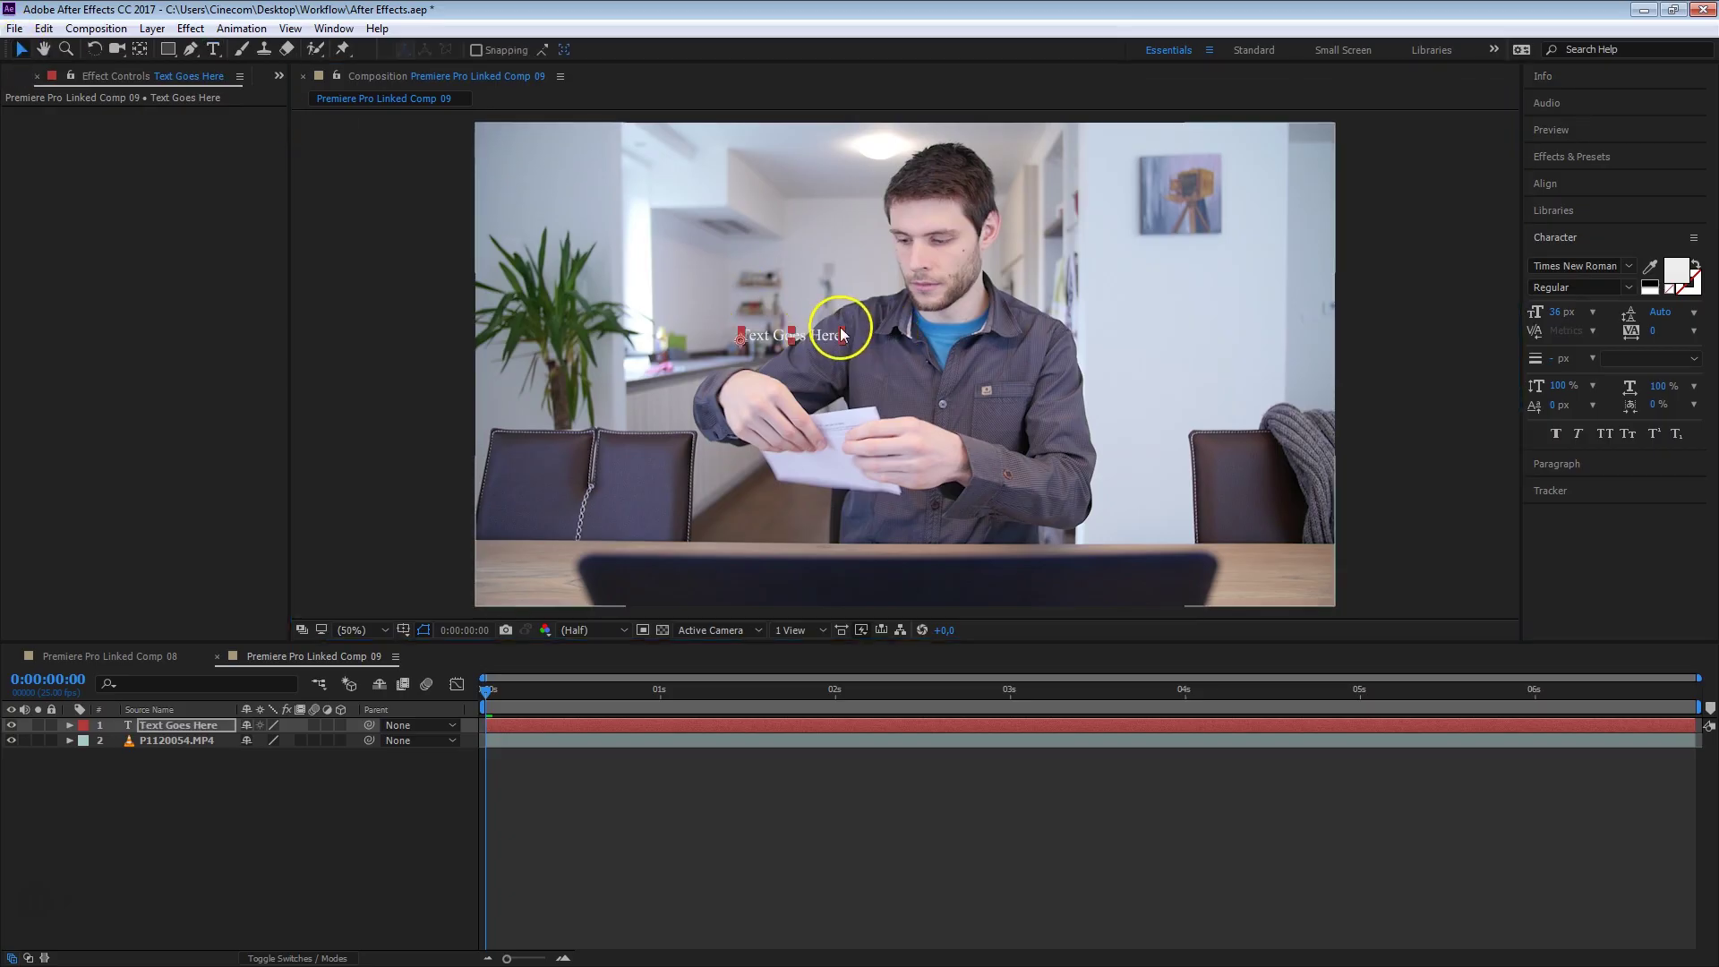
pyautogui.moveTo(838, 330); pyautogui.dragTo(1301, 191)
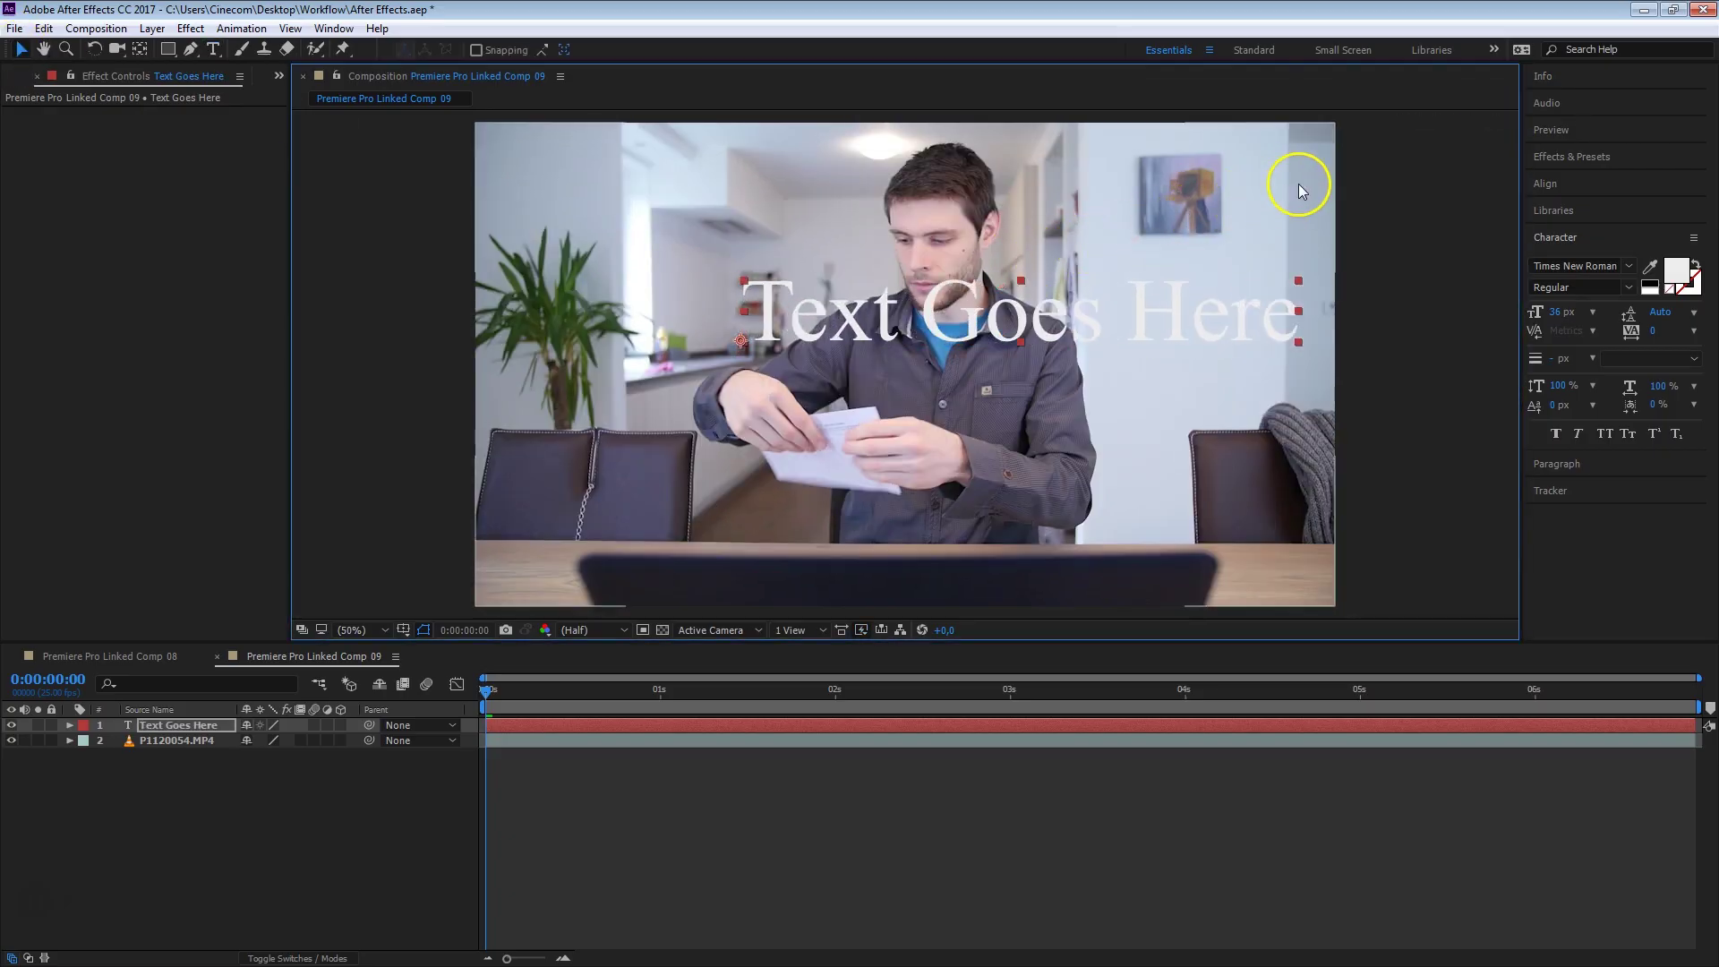
pyautogui.moveTo(1220, 326); pyautogui.dragTo(1170, 365)
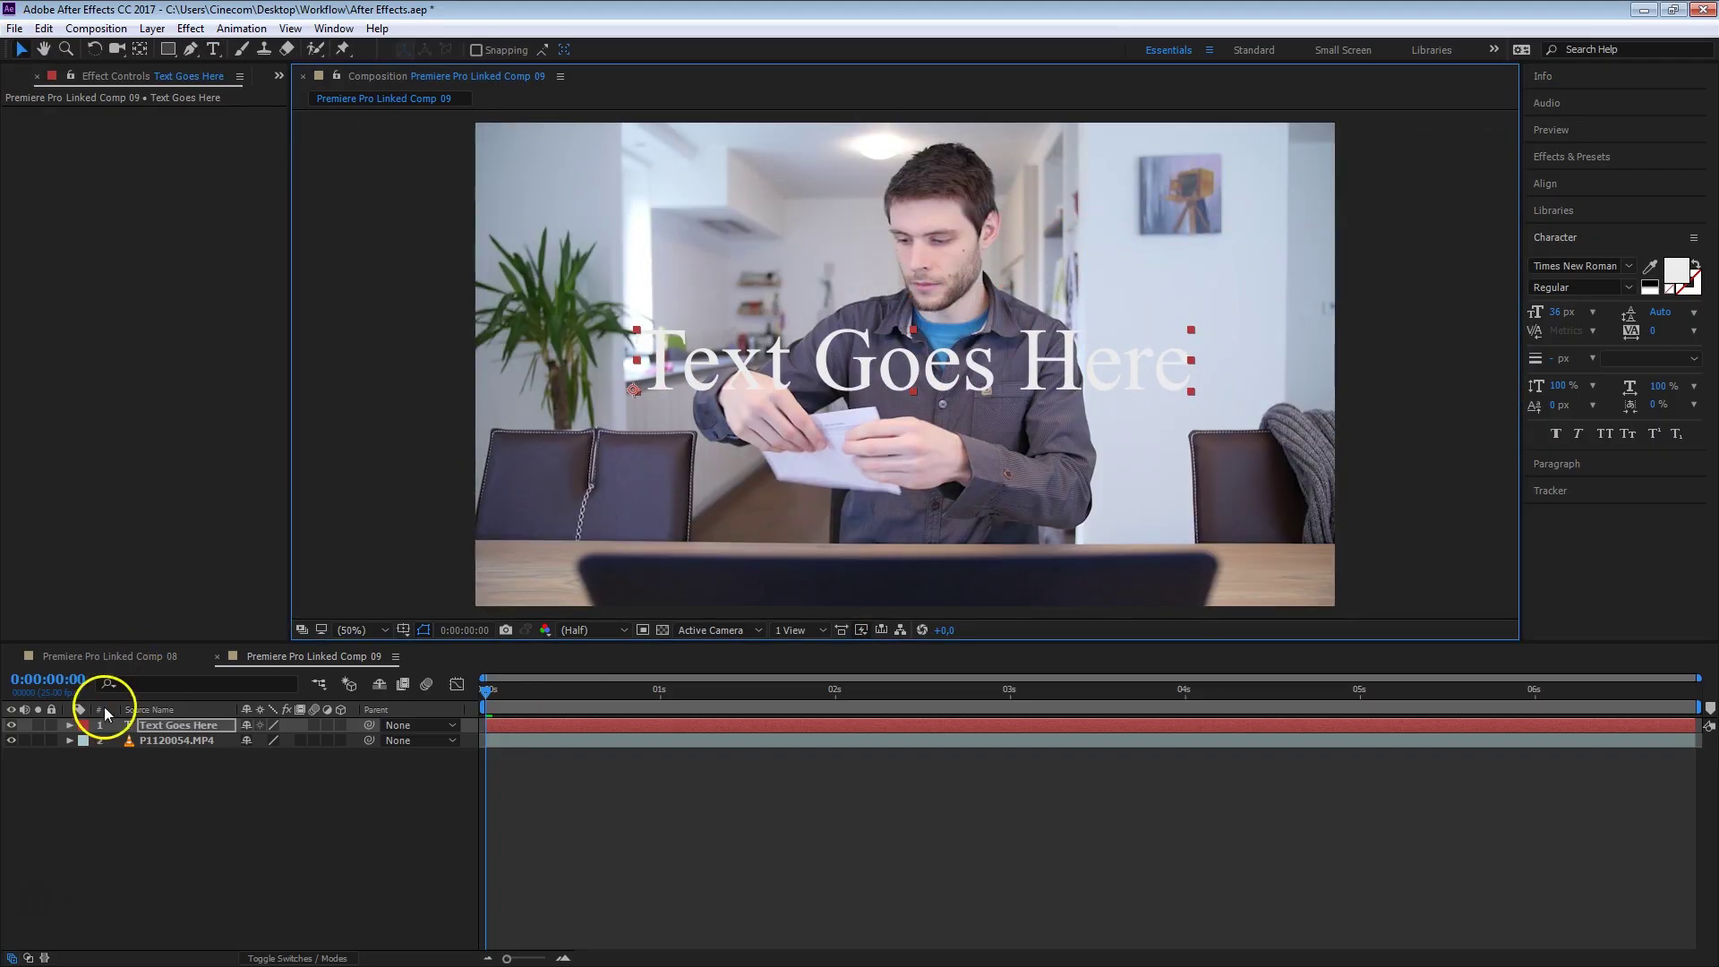
# Step: Apply CC Lens to the text and keyframe Size from 2 through 75 to 211, then preview
pyautogui.click(1634, 166)
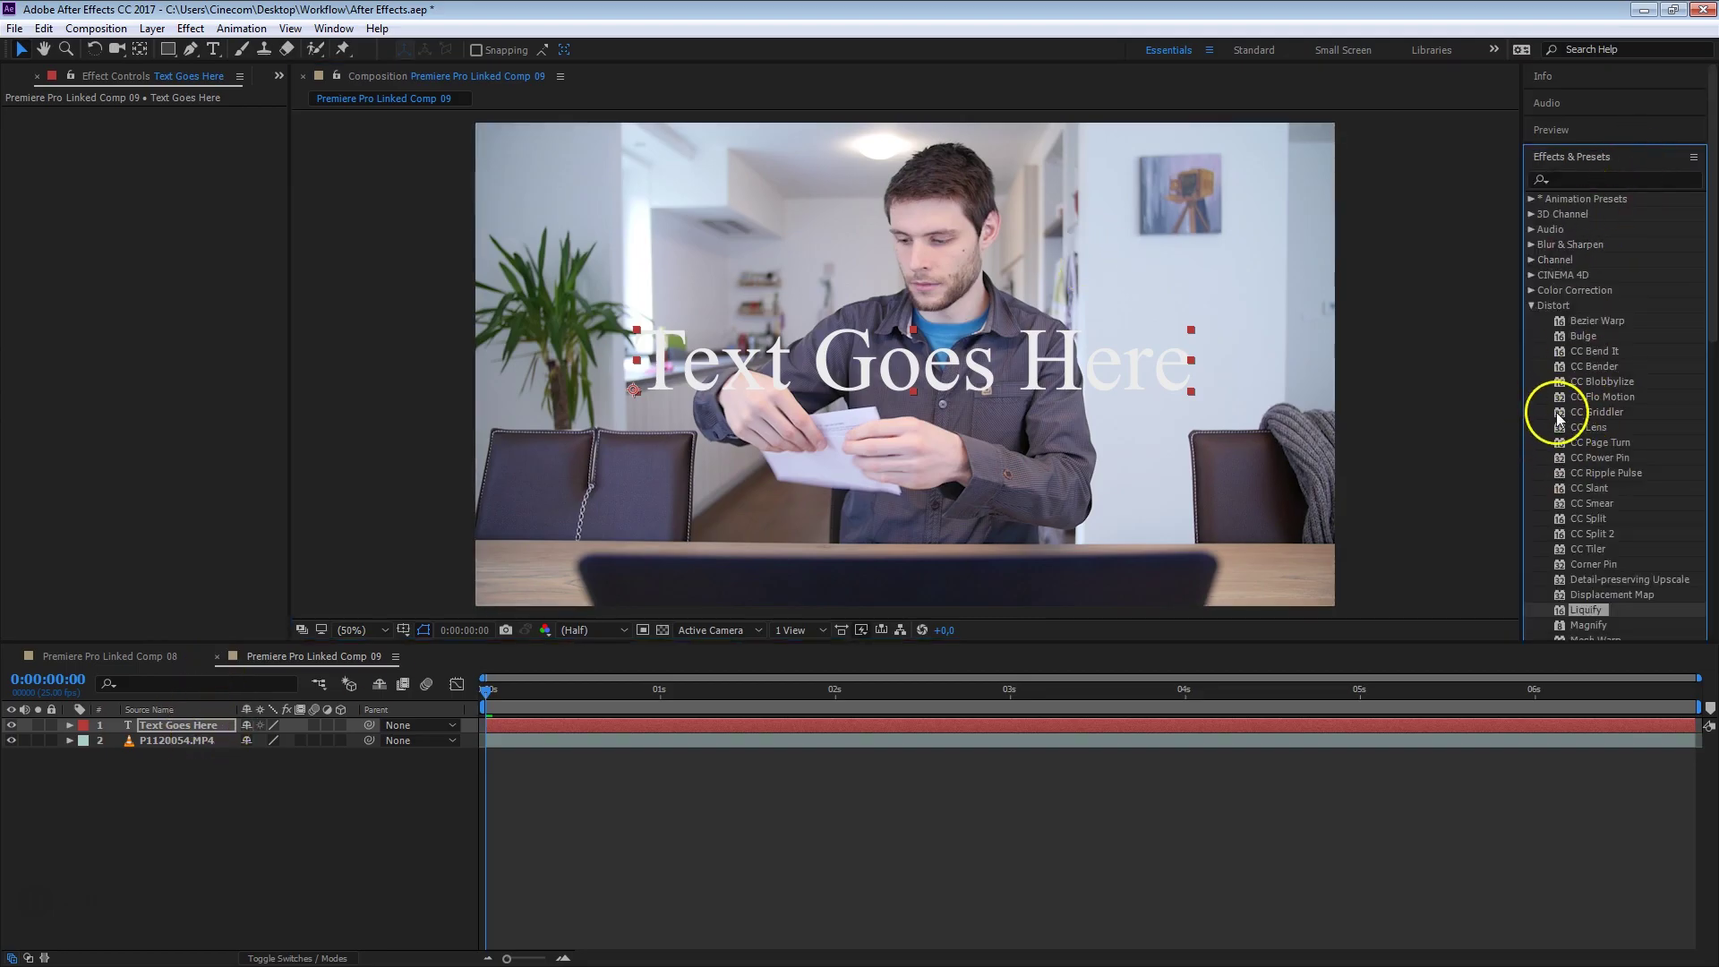
pyautogui.moveTo(1580, 427); pyautogui.dragTo(1131, 373)
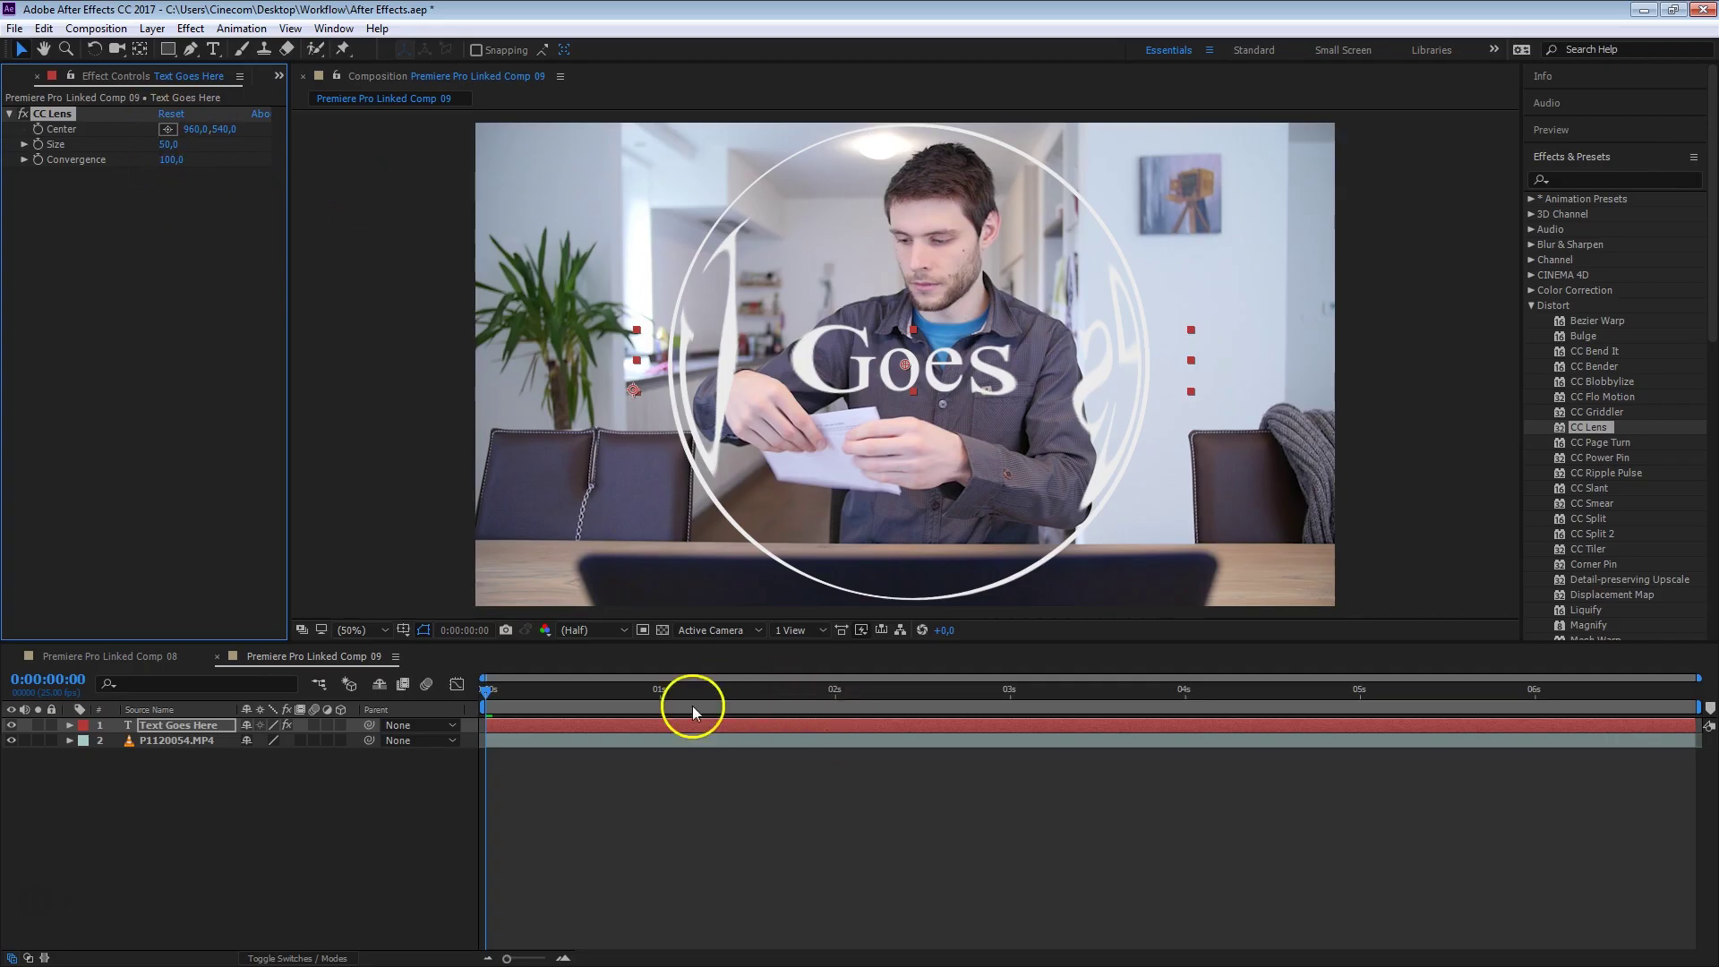
pyautogui.moveTo(168, 144); pyautogui.dragTo(145, 171)
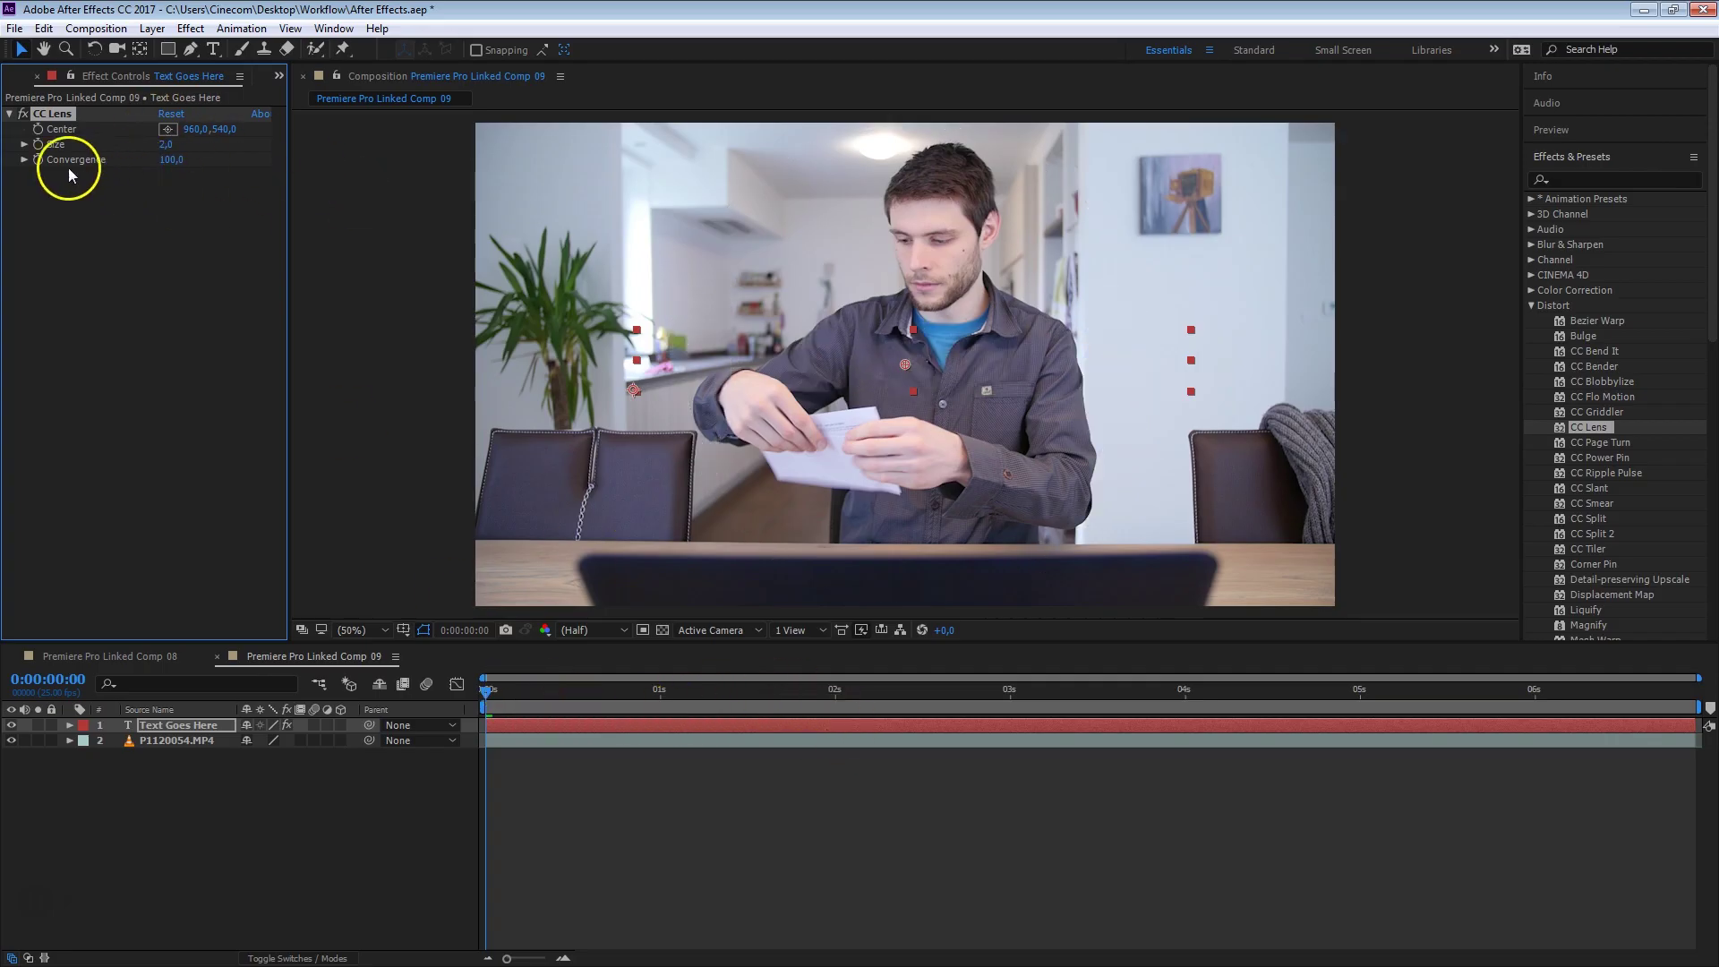
pyautogui.moveTo(512, 693); pyautogui.dragTo(680, 694)
pyautogui.moveTo(166, 145); pyautogui.dragTo(385, 146)
pyautogui.moveTo(677, 688); pyautogui.dragTo(492, 721)
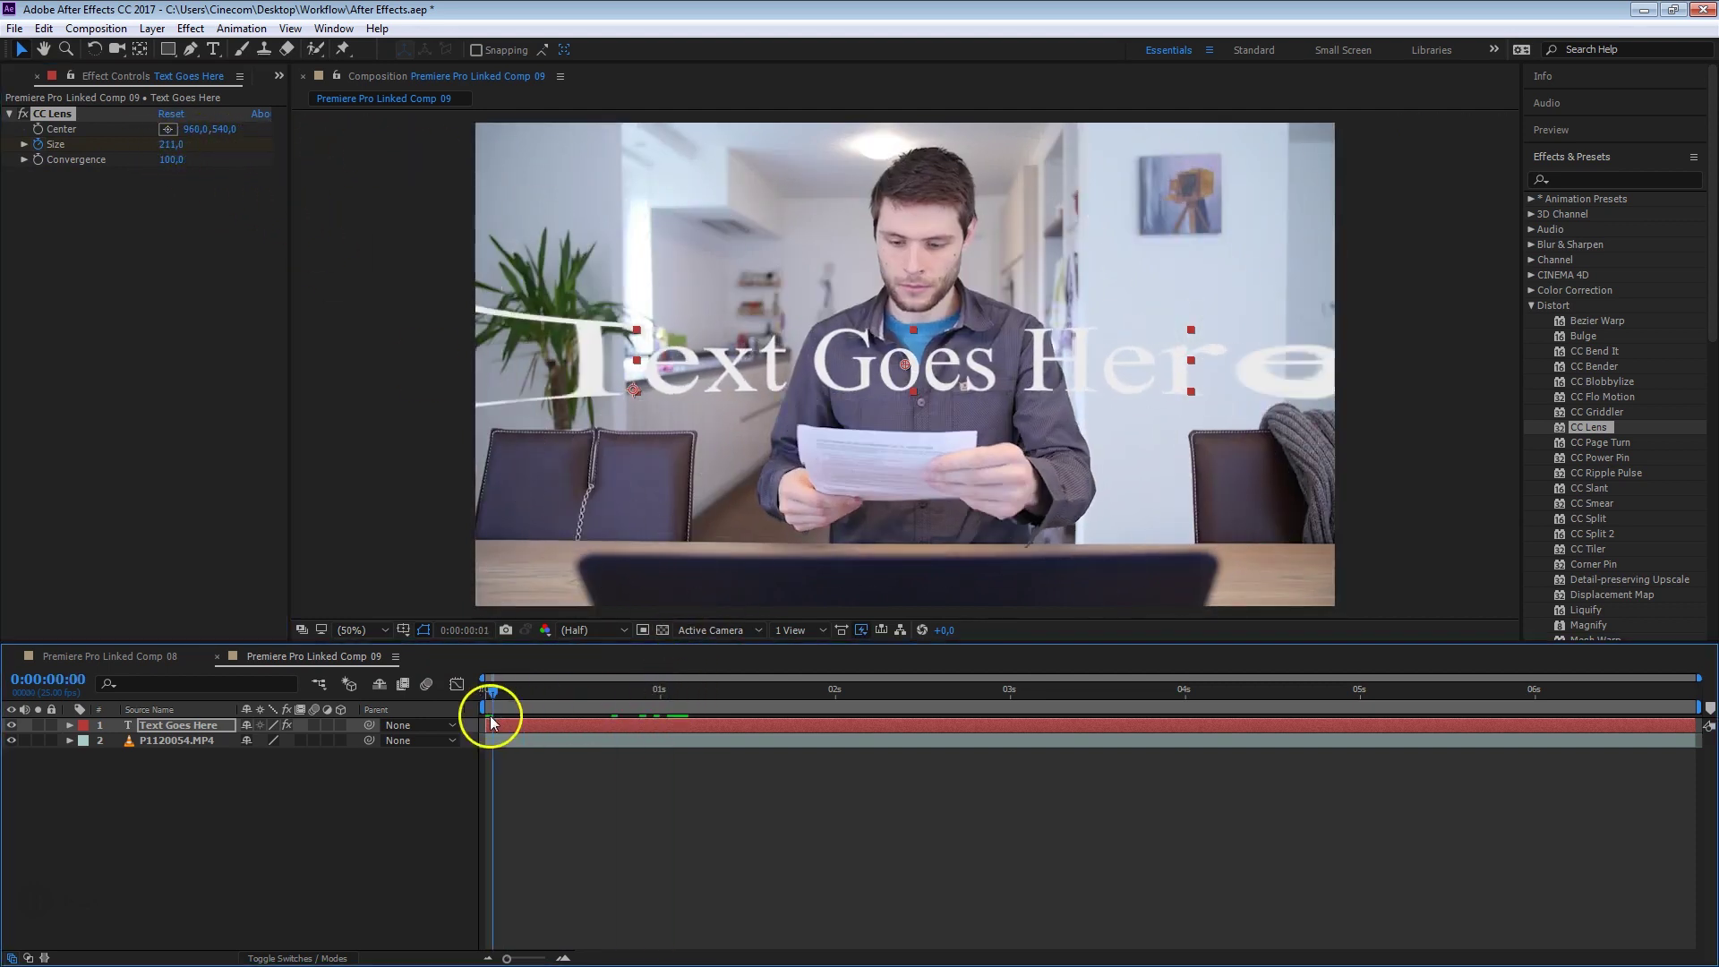
pyautogui.press('space')
pyautogui.click(384, 803)
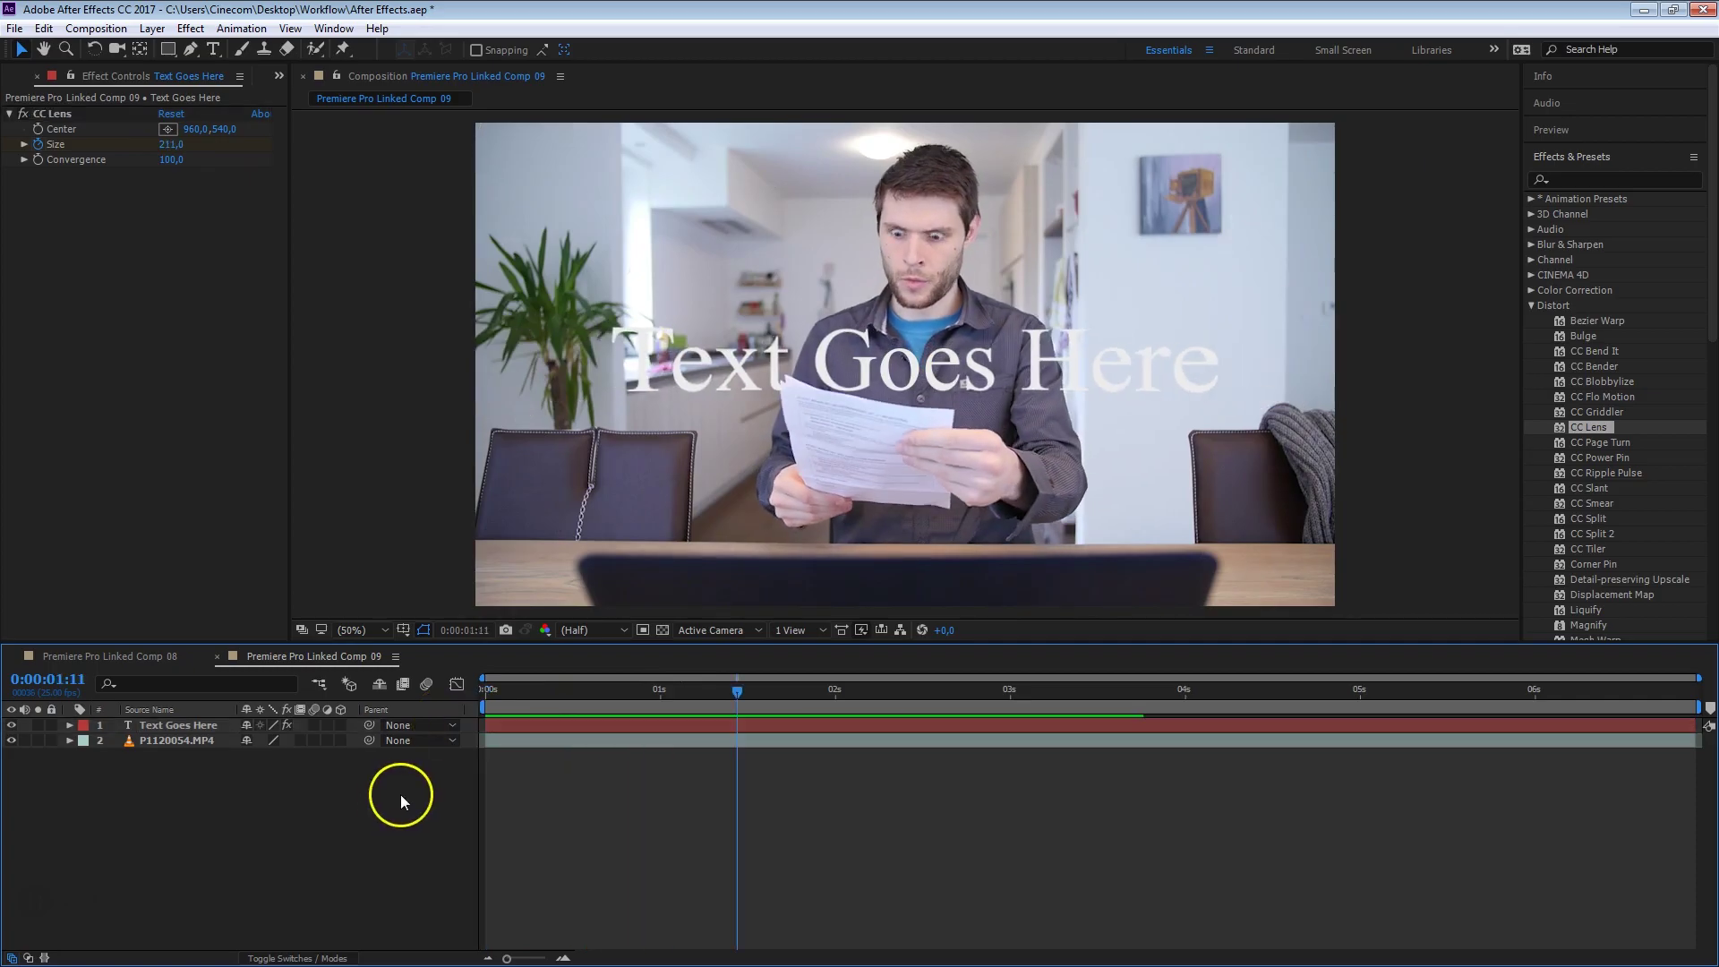
pyautogui.hotkey('alt', 'Tab')
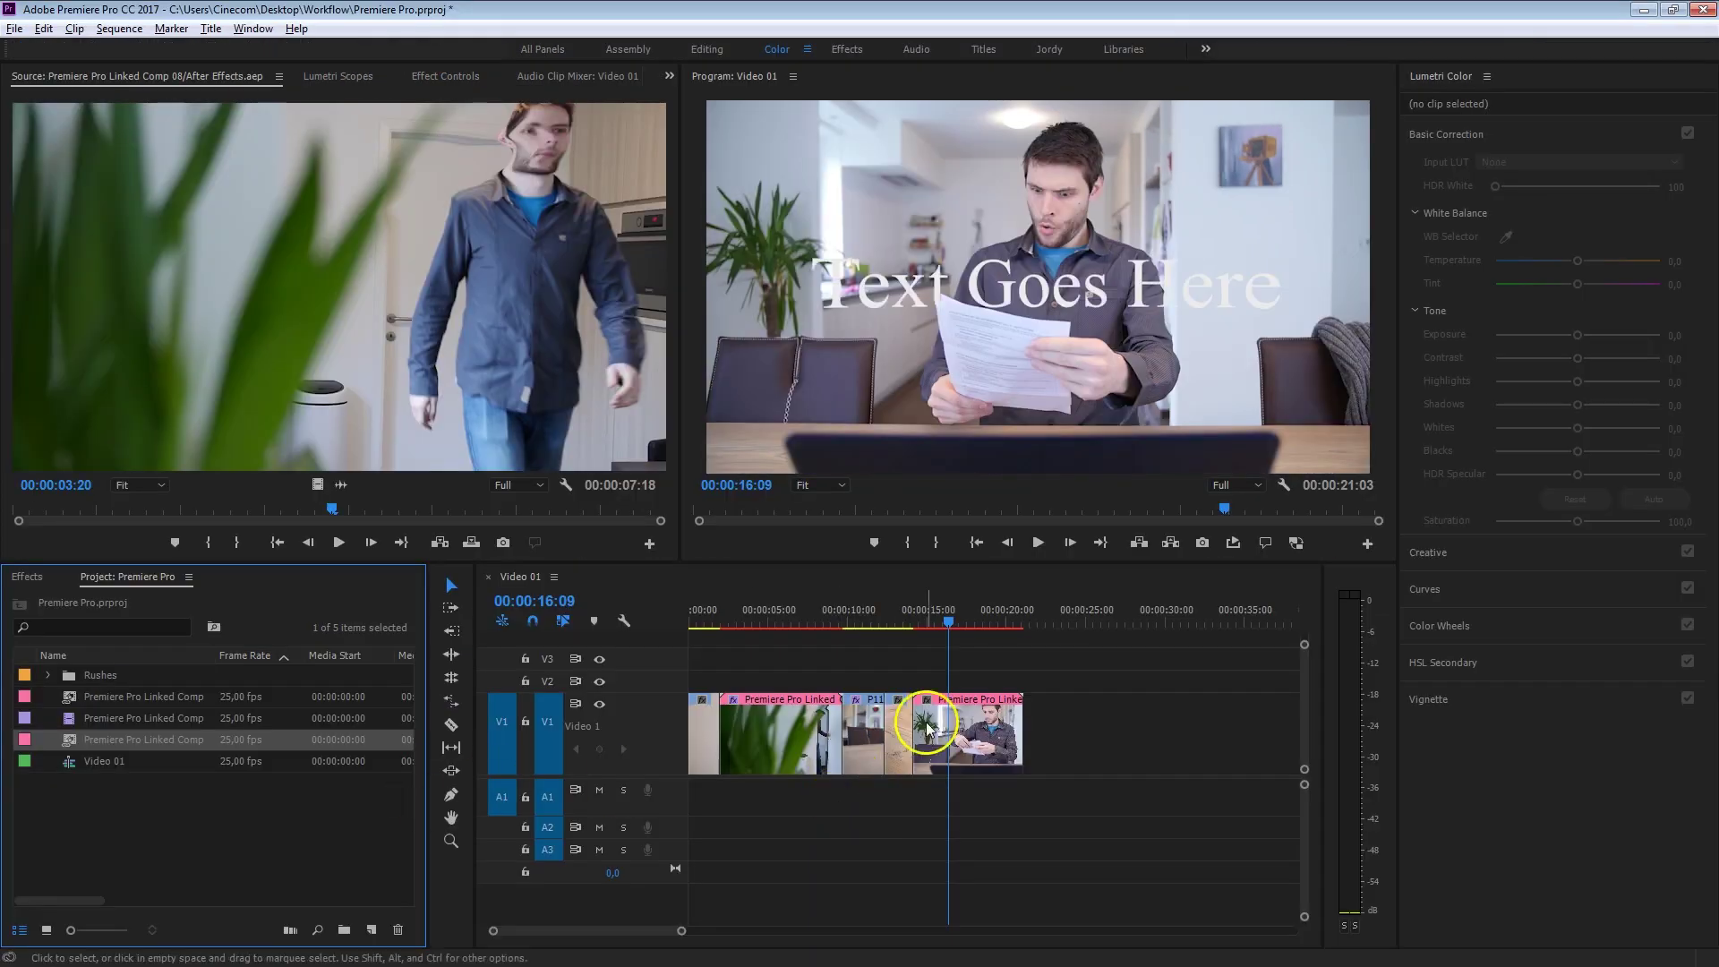
pyautogui.click(928, 727)
pyautogui.moveTo(950, 624)
pyautogui.mouseDown()
pyautogui.moveTo(917, 611)
pyautogui.moveTo(940, 618)
pyautogui.mouseUp()
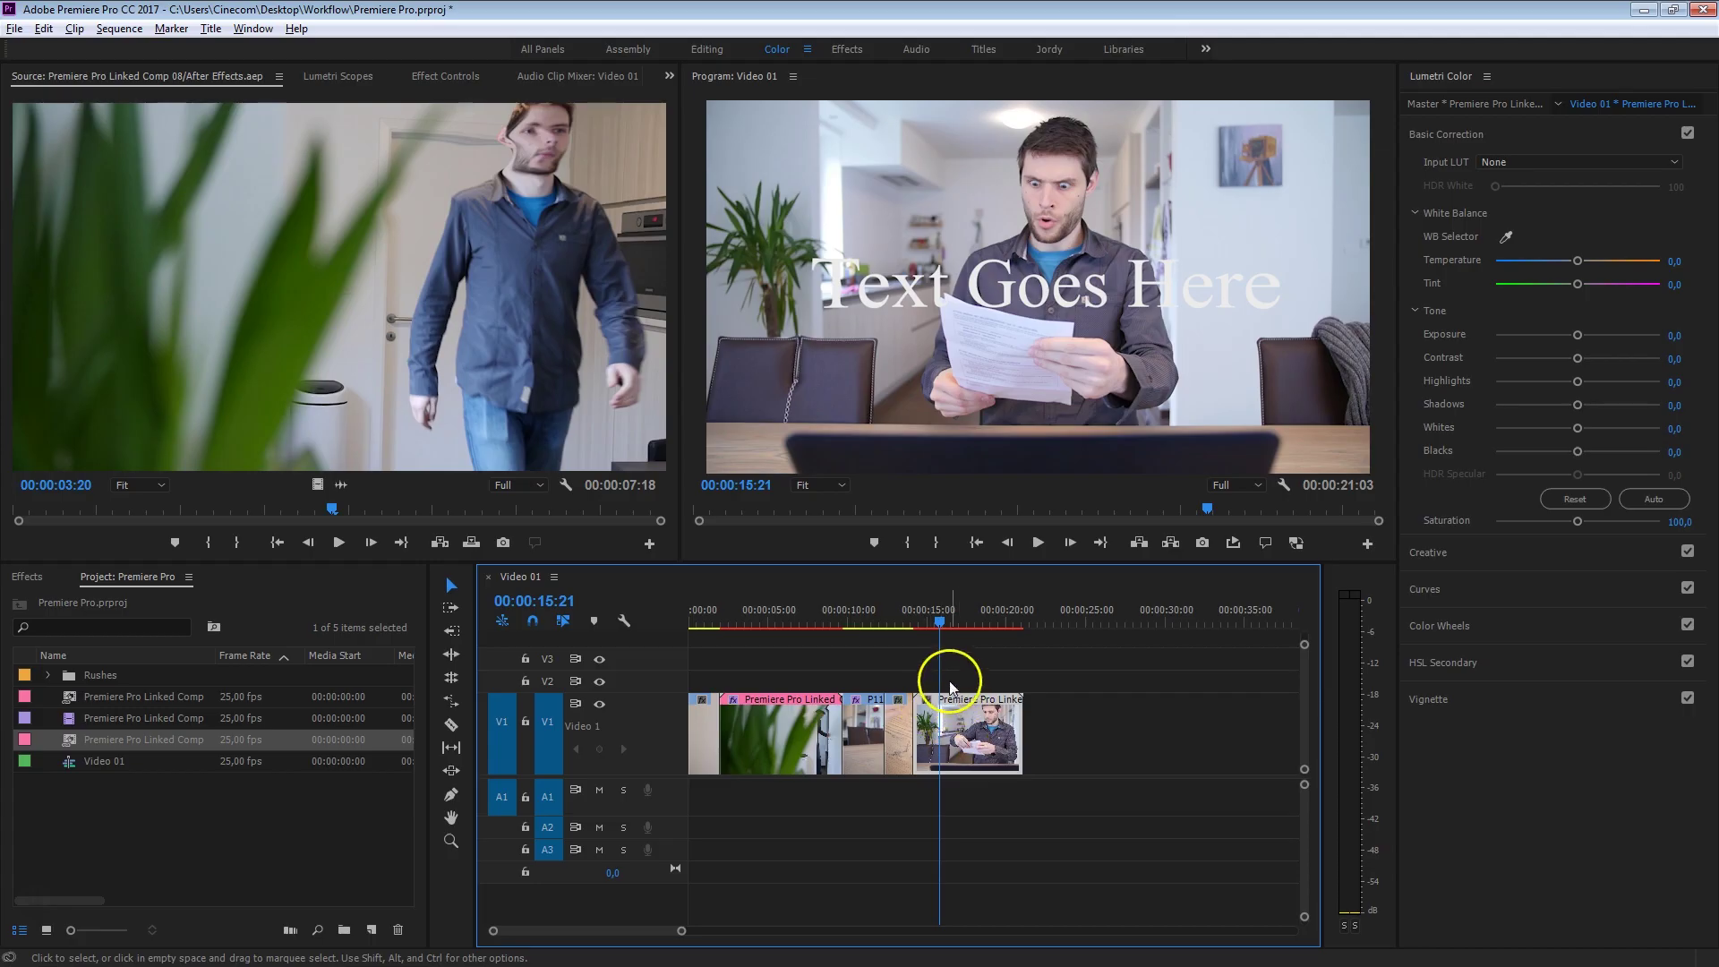
# Step: In Effect Controls for Linked Comp 09, replace 'Text Goes Here' with 'Mr Awesome'
pyautogui.doubleClick(68, 738)
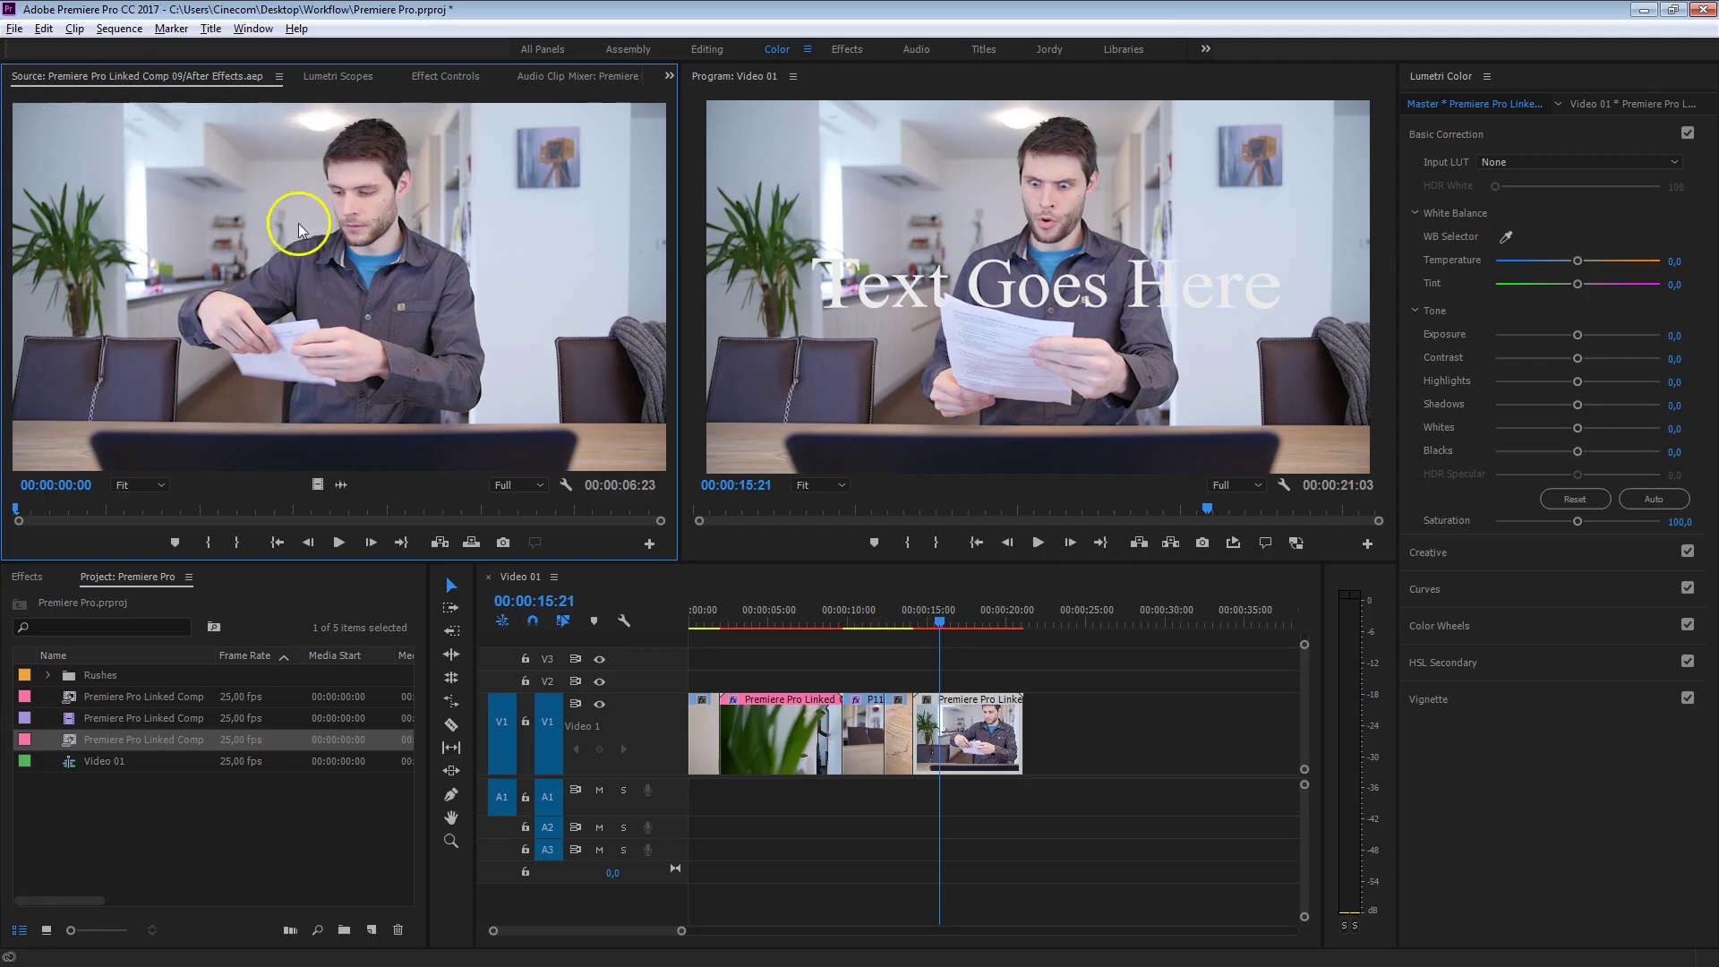
pyautogui.click(416, 79)
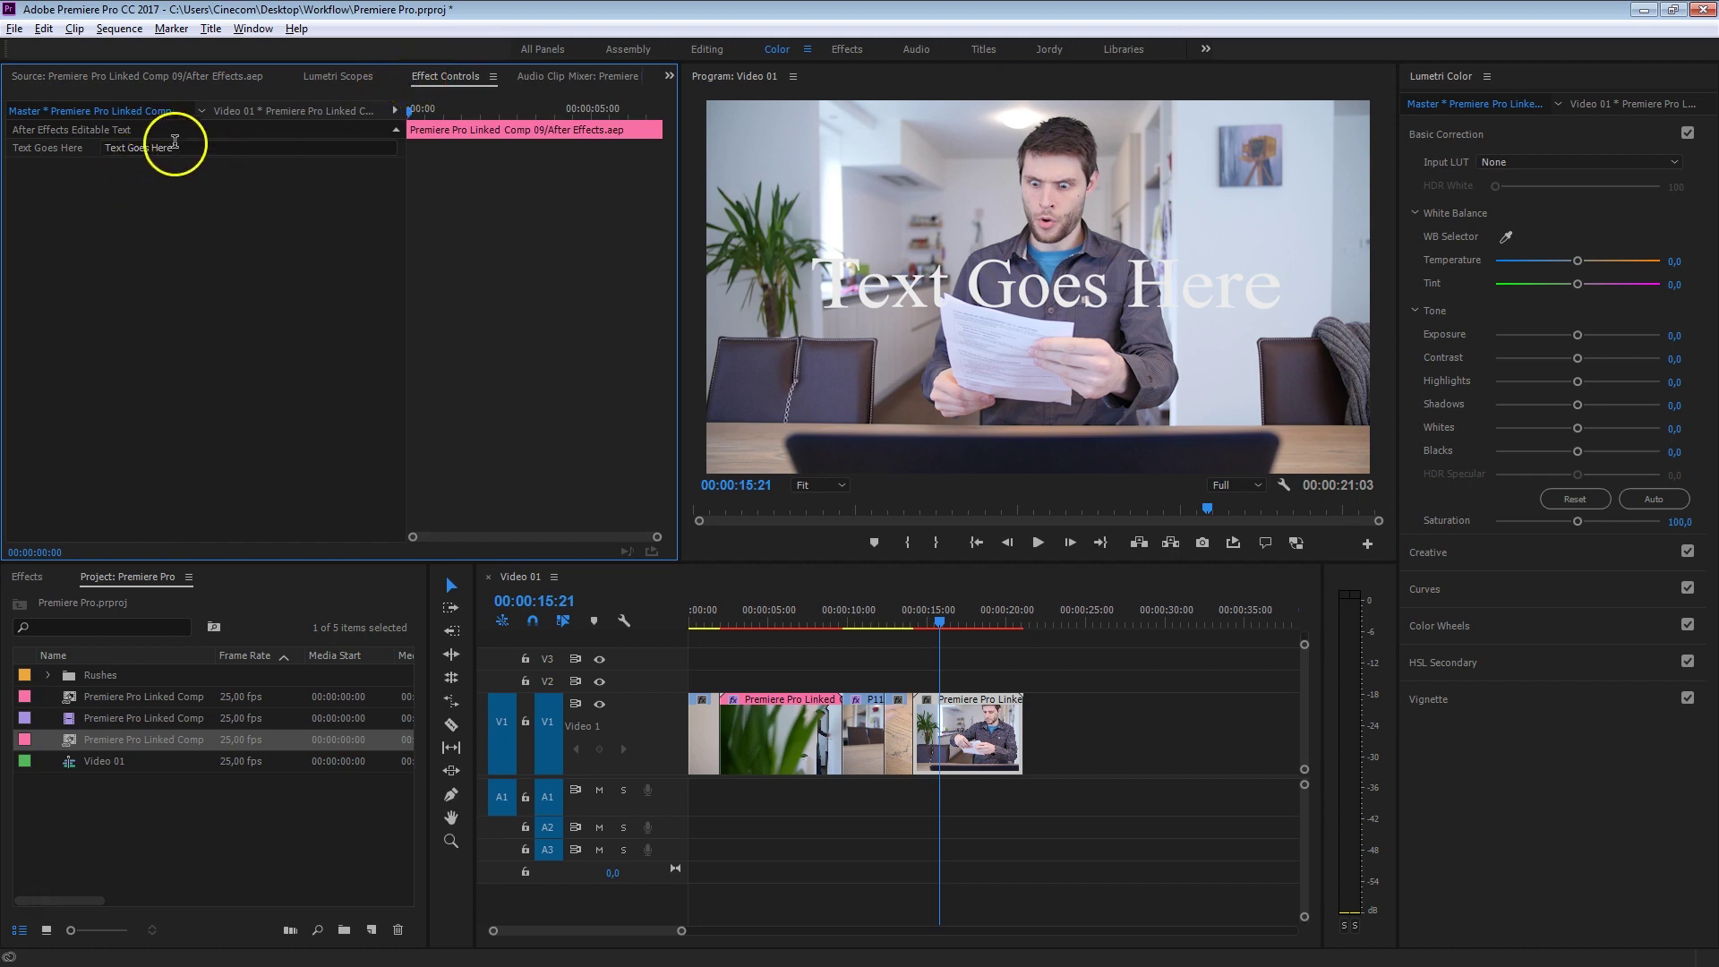
pyautogui.click(143, 148)
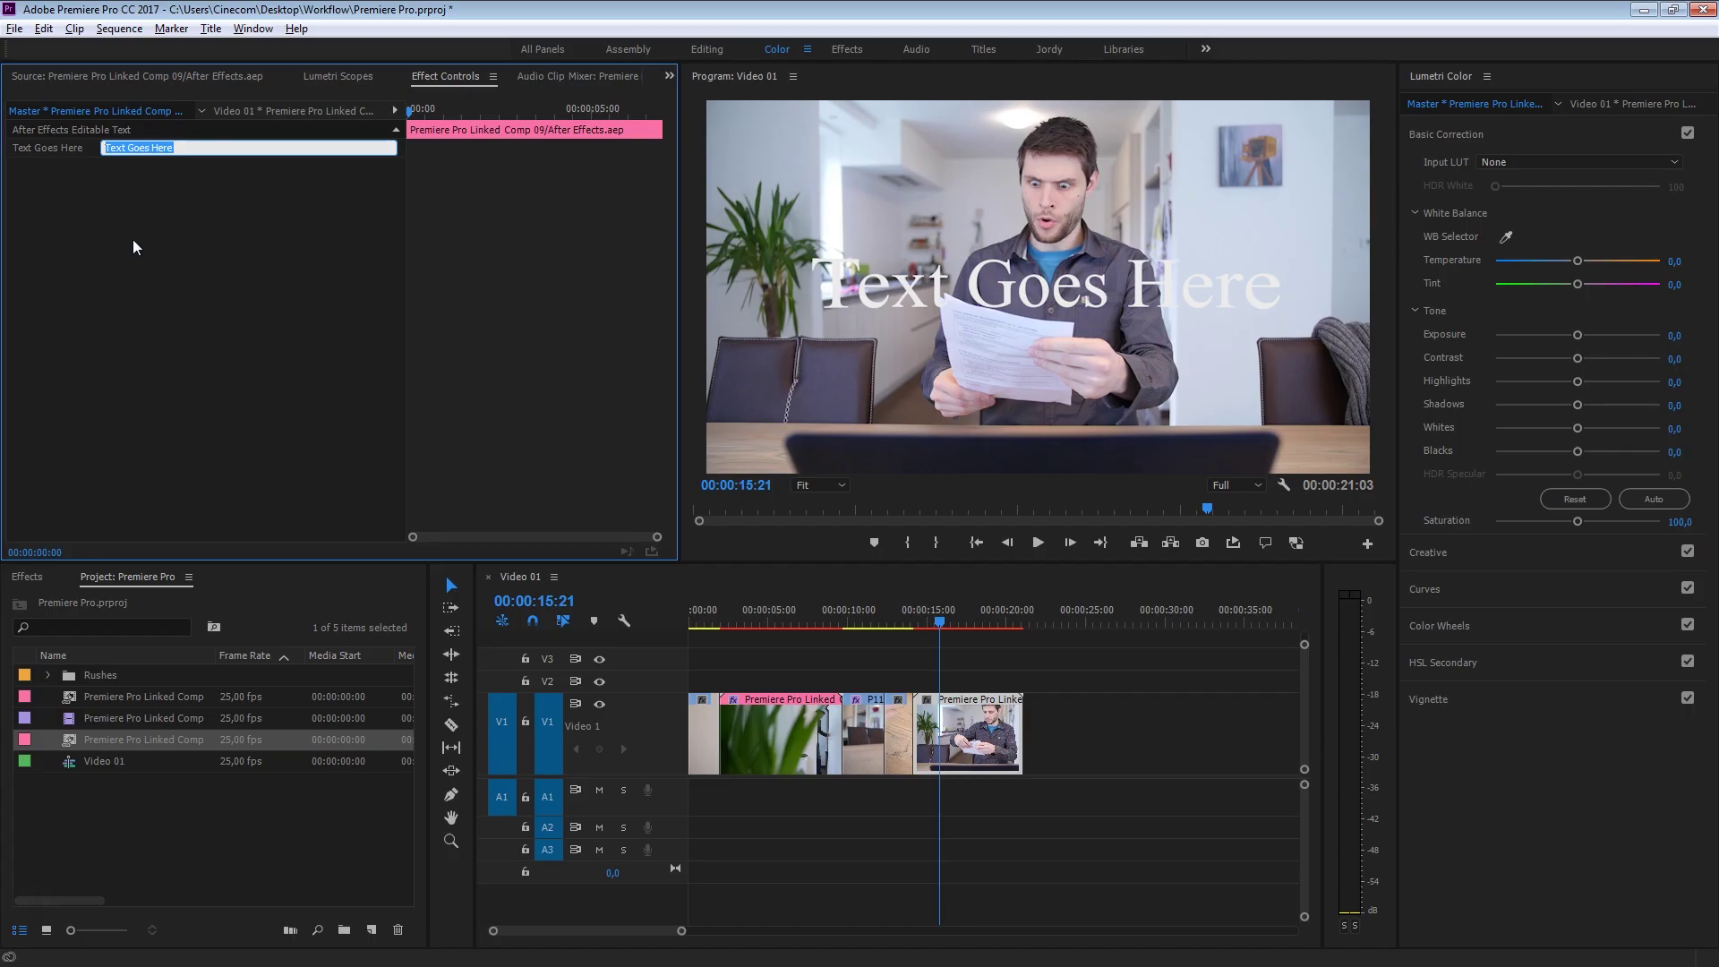
pyautogui.click(989, 727)
pyautogui.write('Mr Awesome')
pyautogui.click(57, 142)
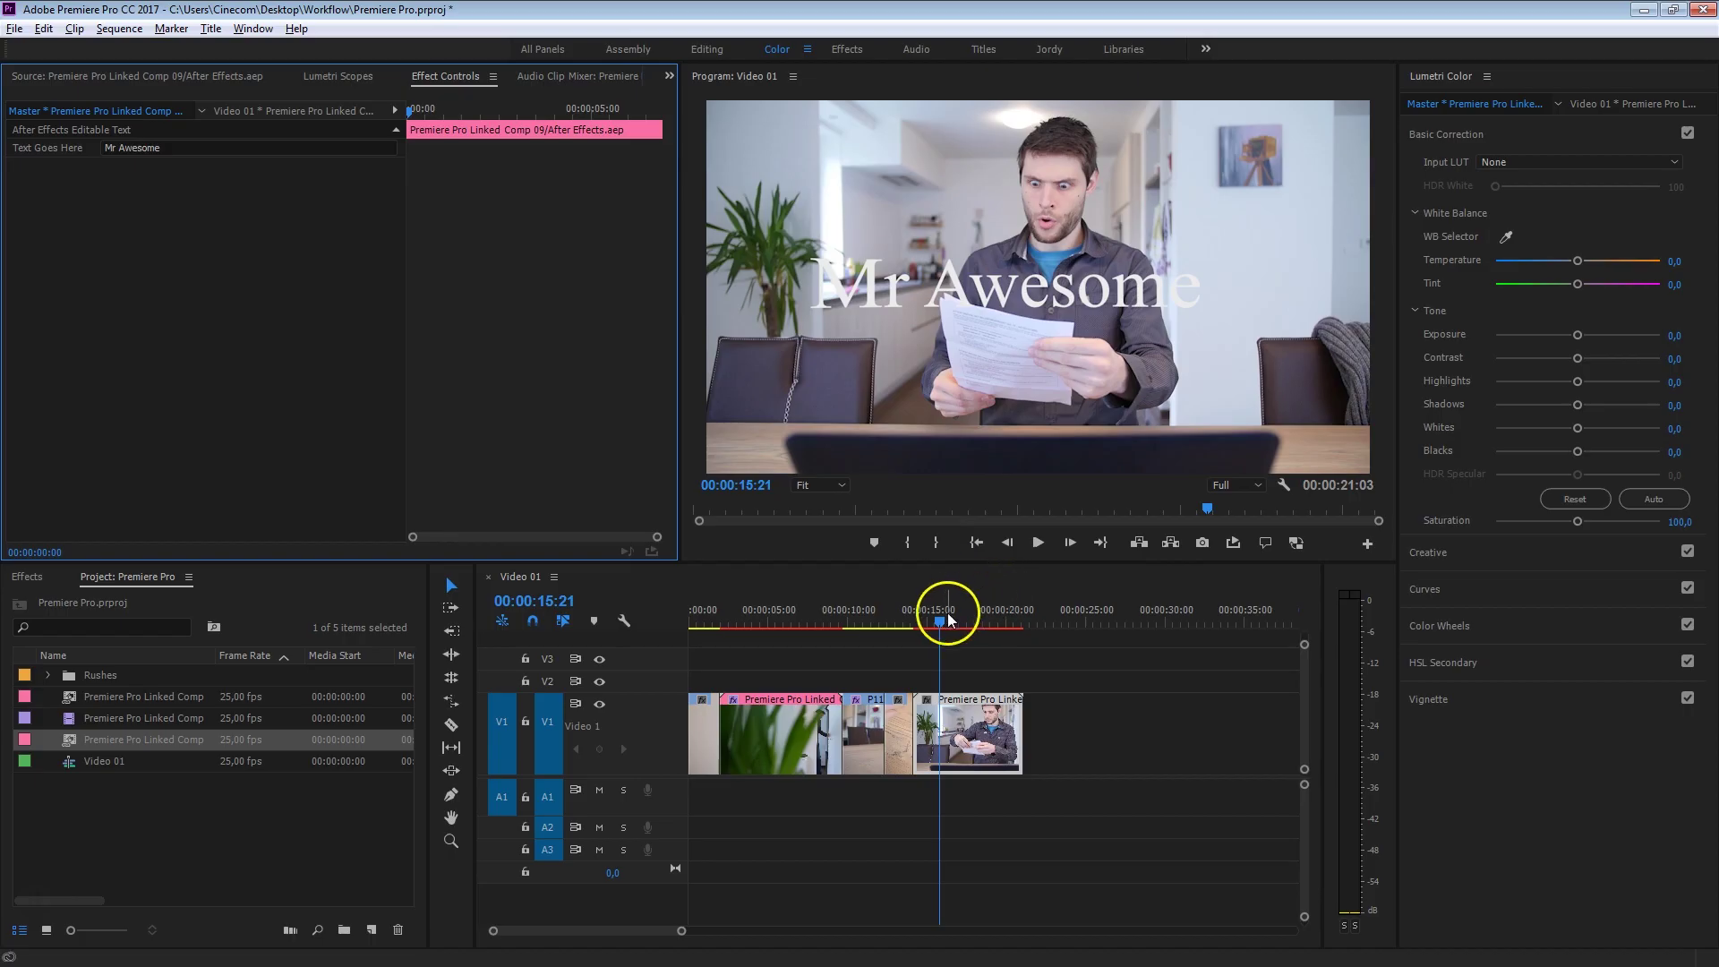
pyautogui.moveTo(947, 616); pyautogui.dragTo(915, 616)
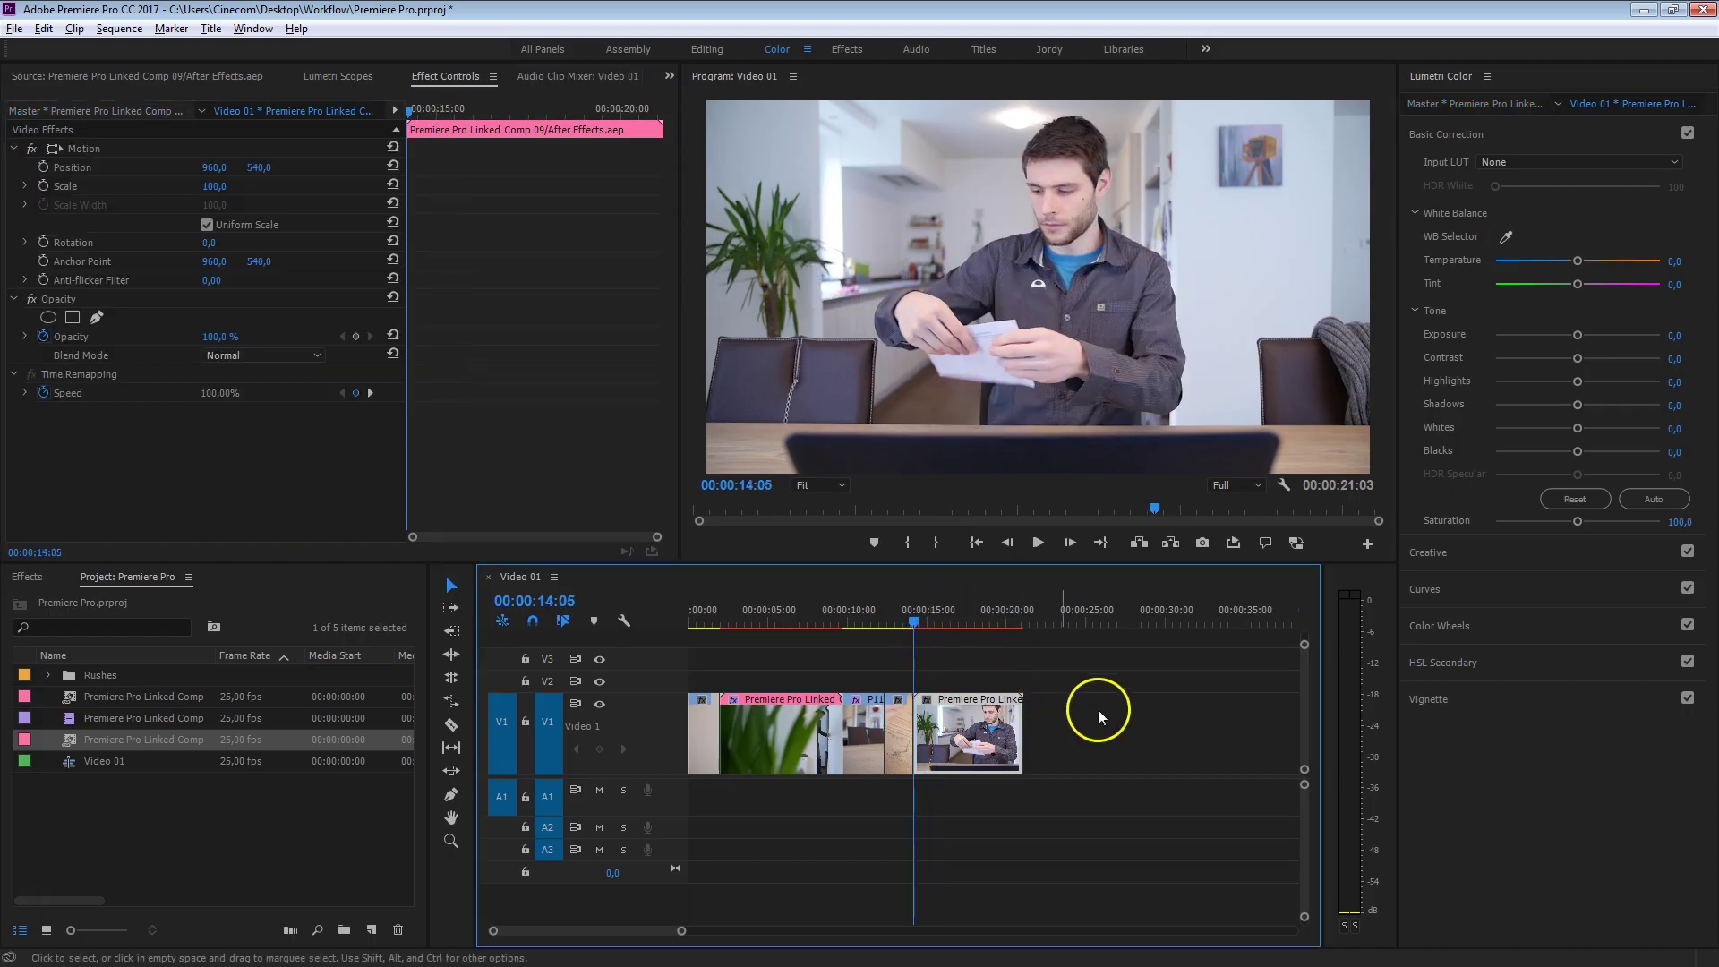
pyautogui.press('space')
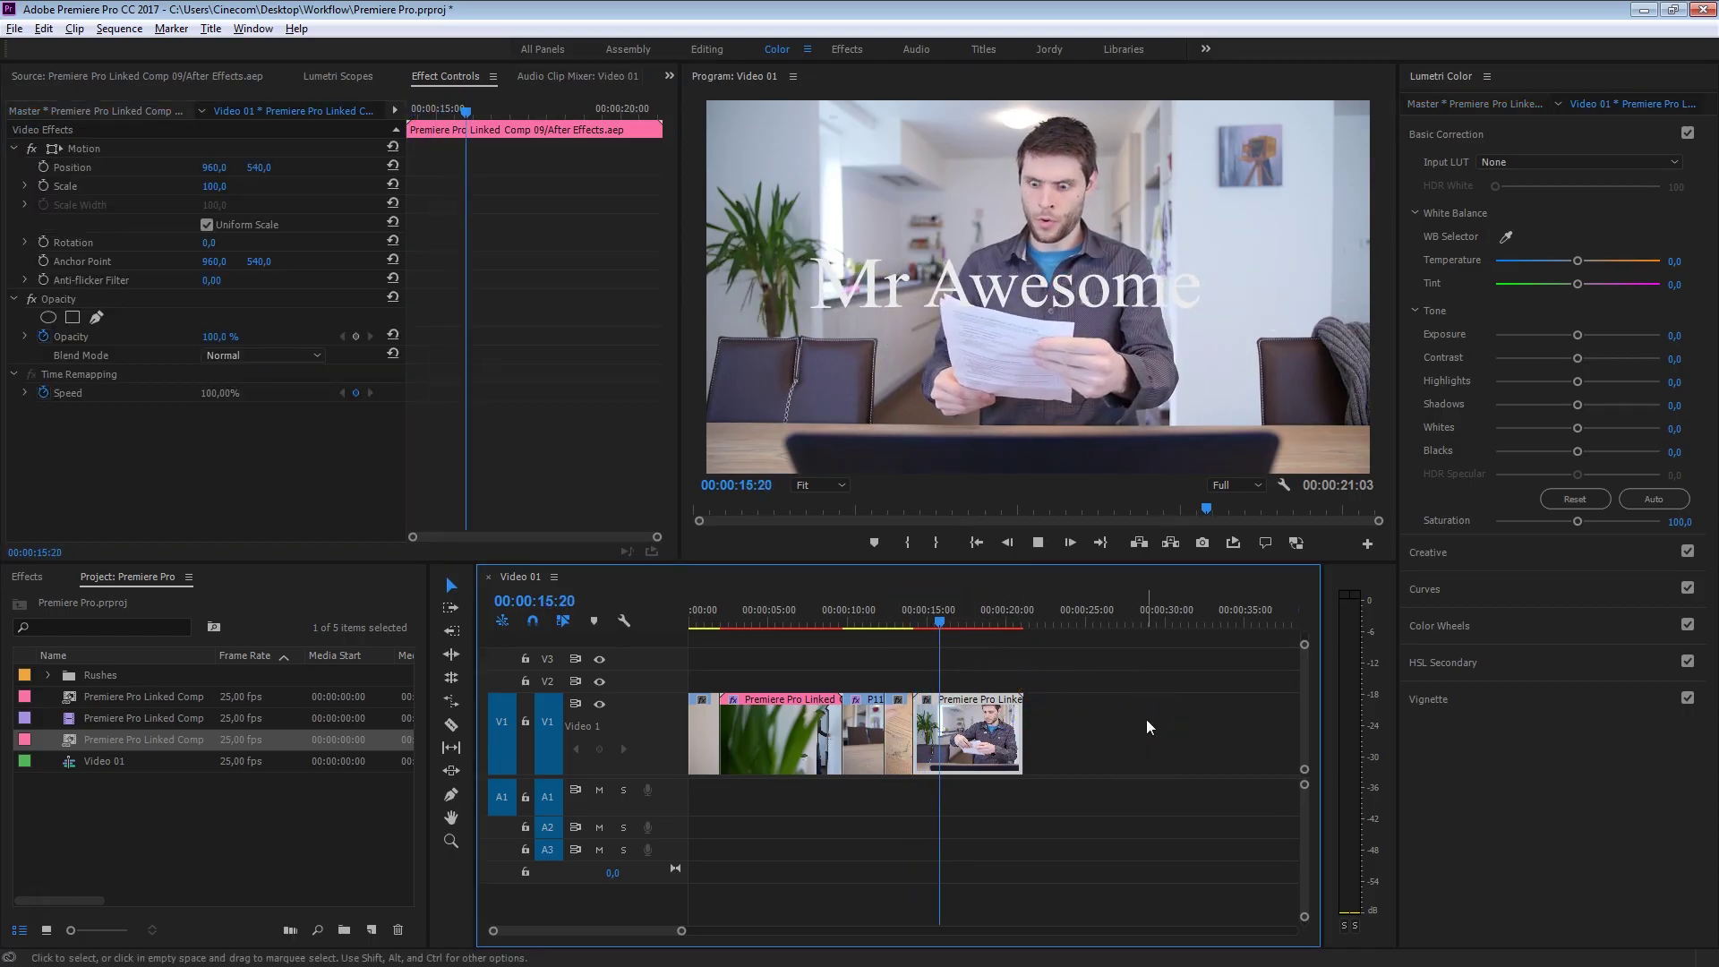
pyautogui.press('space')
pyautogui.moveTo(942, 620)
pyautogui.mouseDown()
pyautogui.moveTo(915, 616)
pyautogui.moveTo(955, 631)
pyautogui.mouseUp()
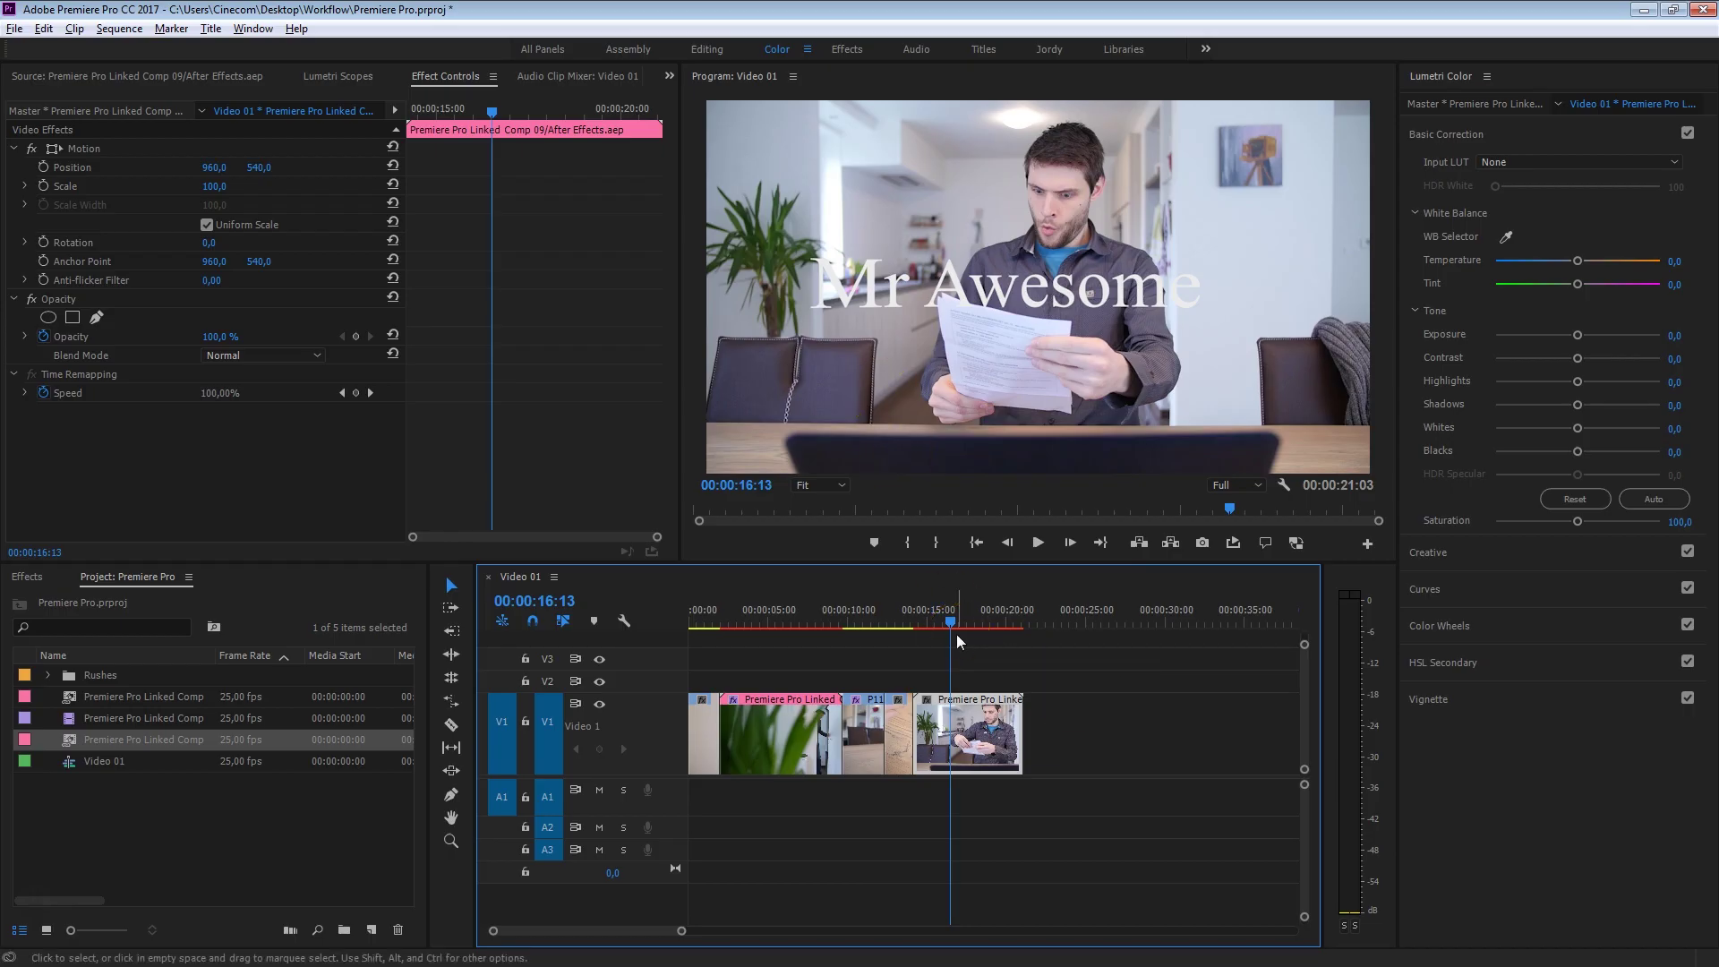
# Step: Open the title's comp in After Effects and select Premiere Pro Linked Comp 09 in the Project panel
pyautogui.doubleClick(819, 368)
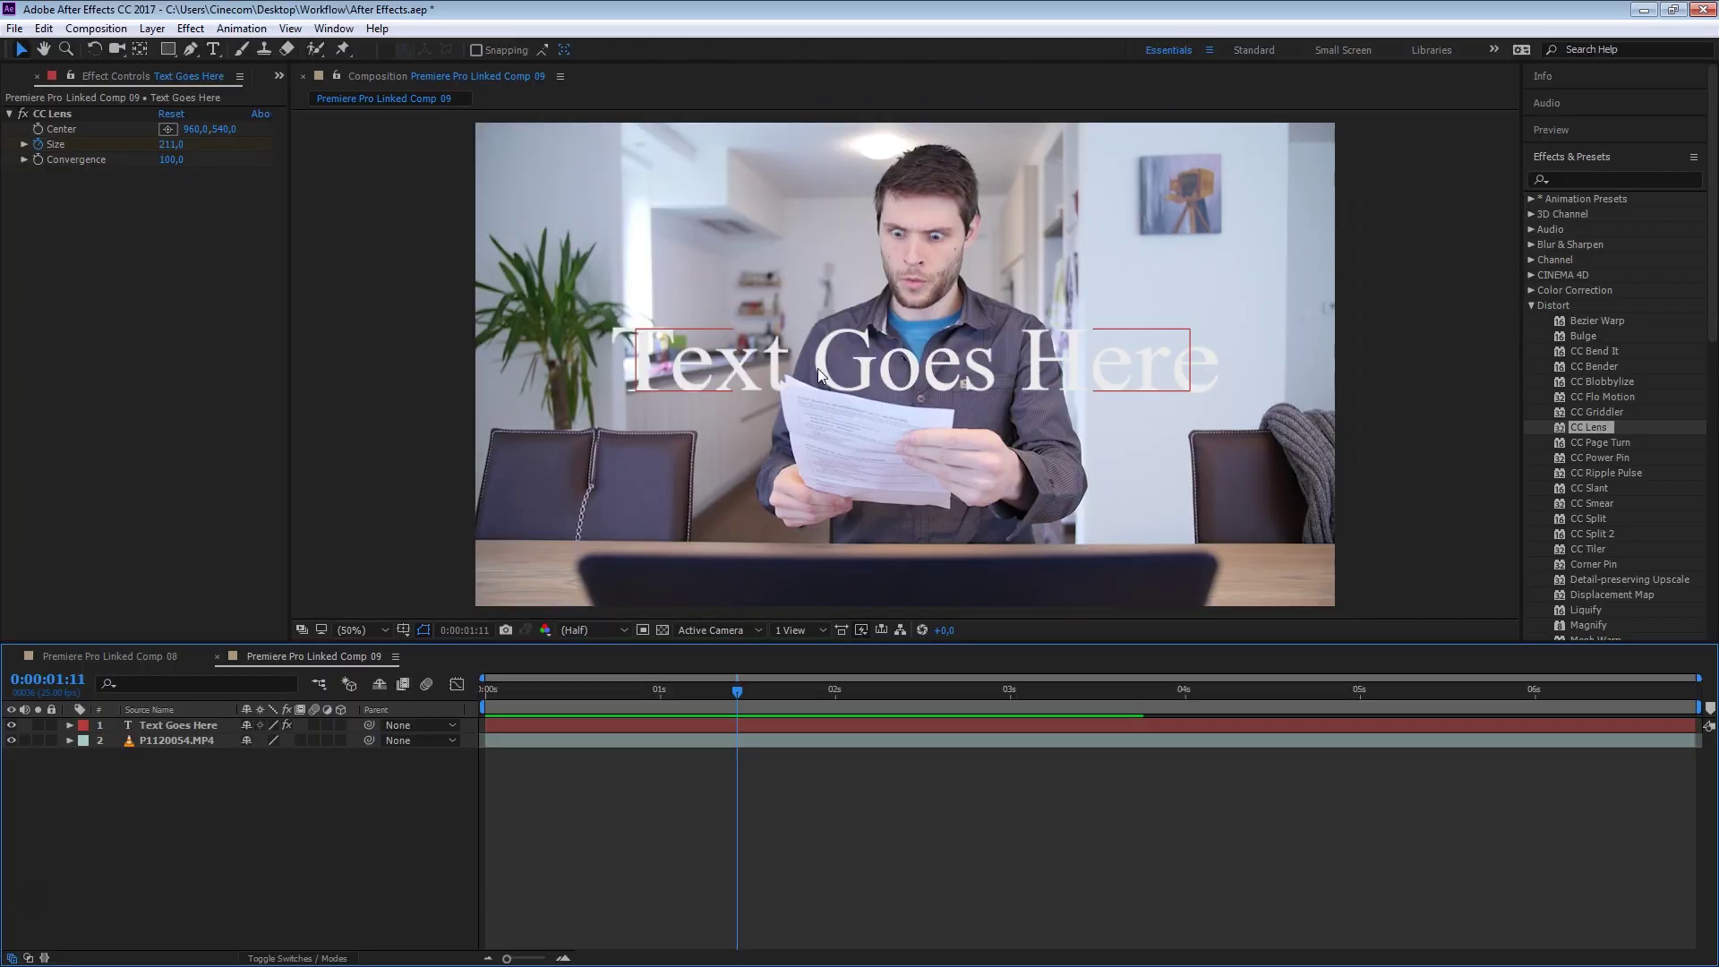
pyautogui.click(560, 683)
pyautogui.click(64, 122)
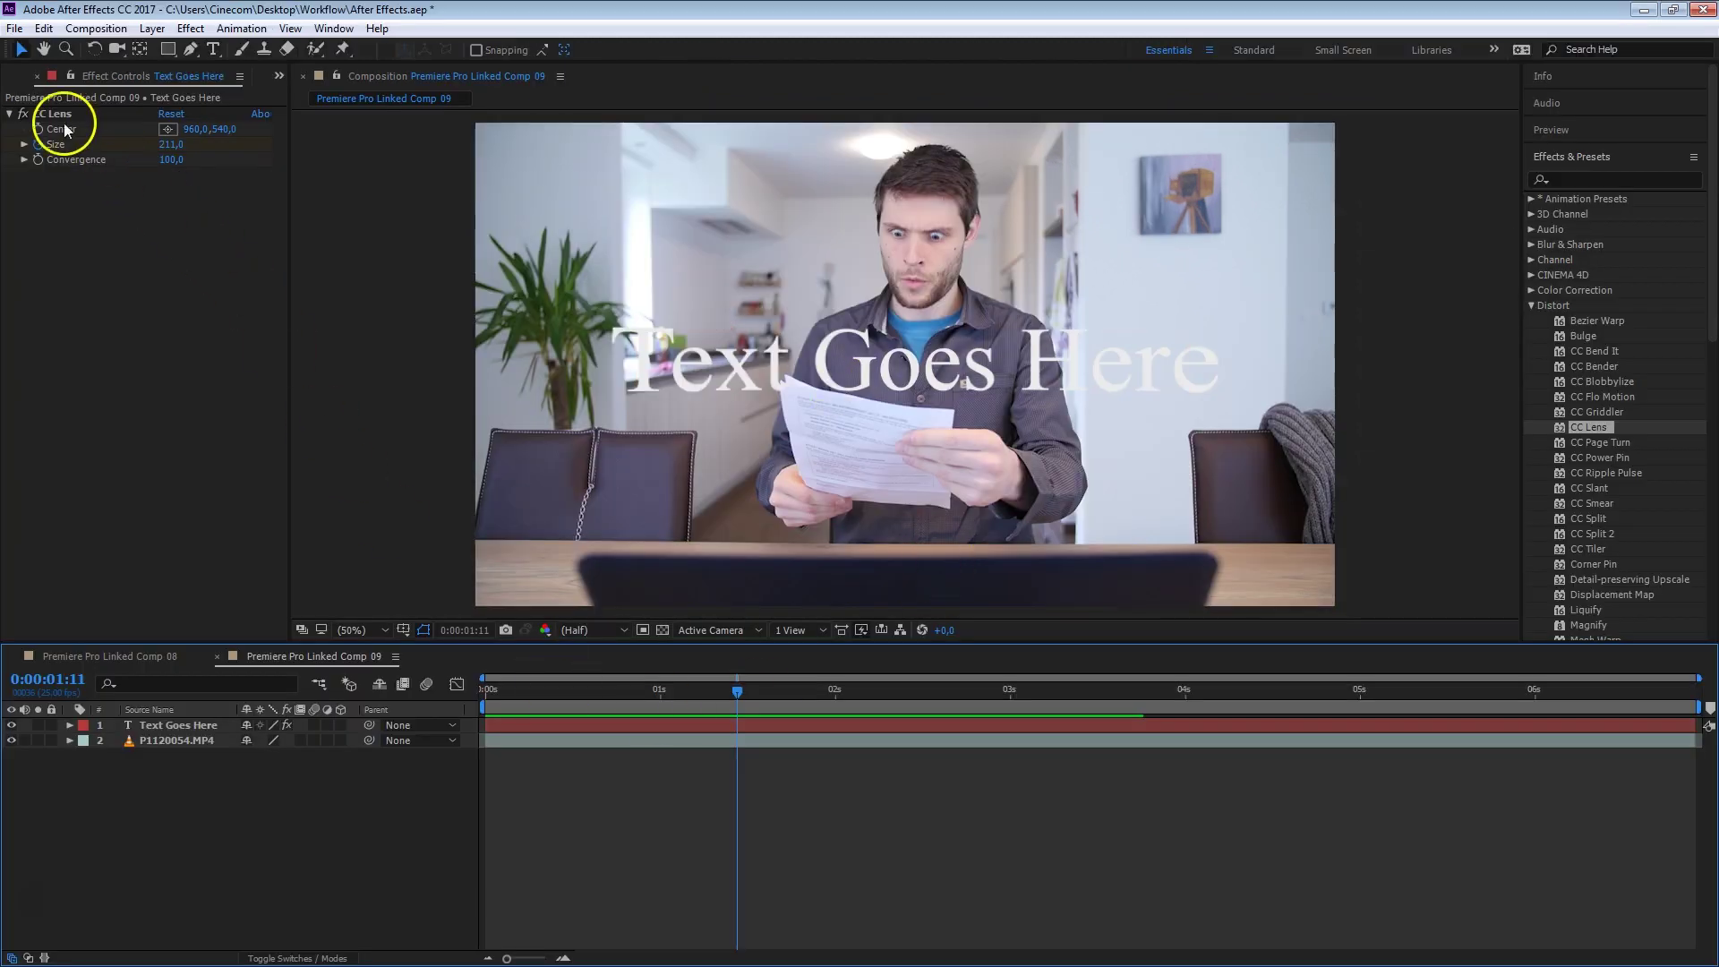
pyautogui.click(328, 89)
pyautogui.click(167, 180)
pyautogui.click(51, 319)
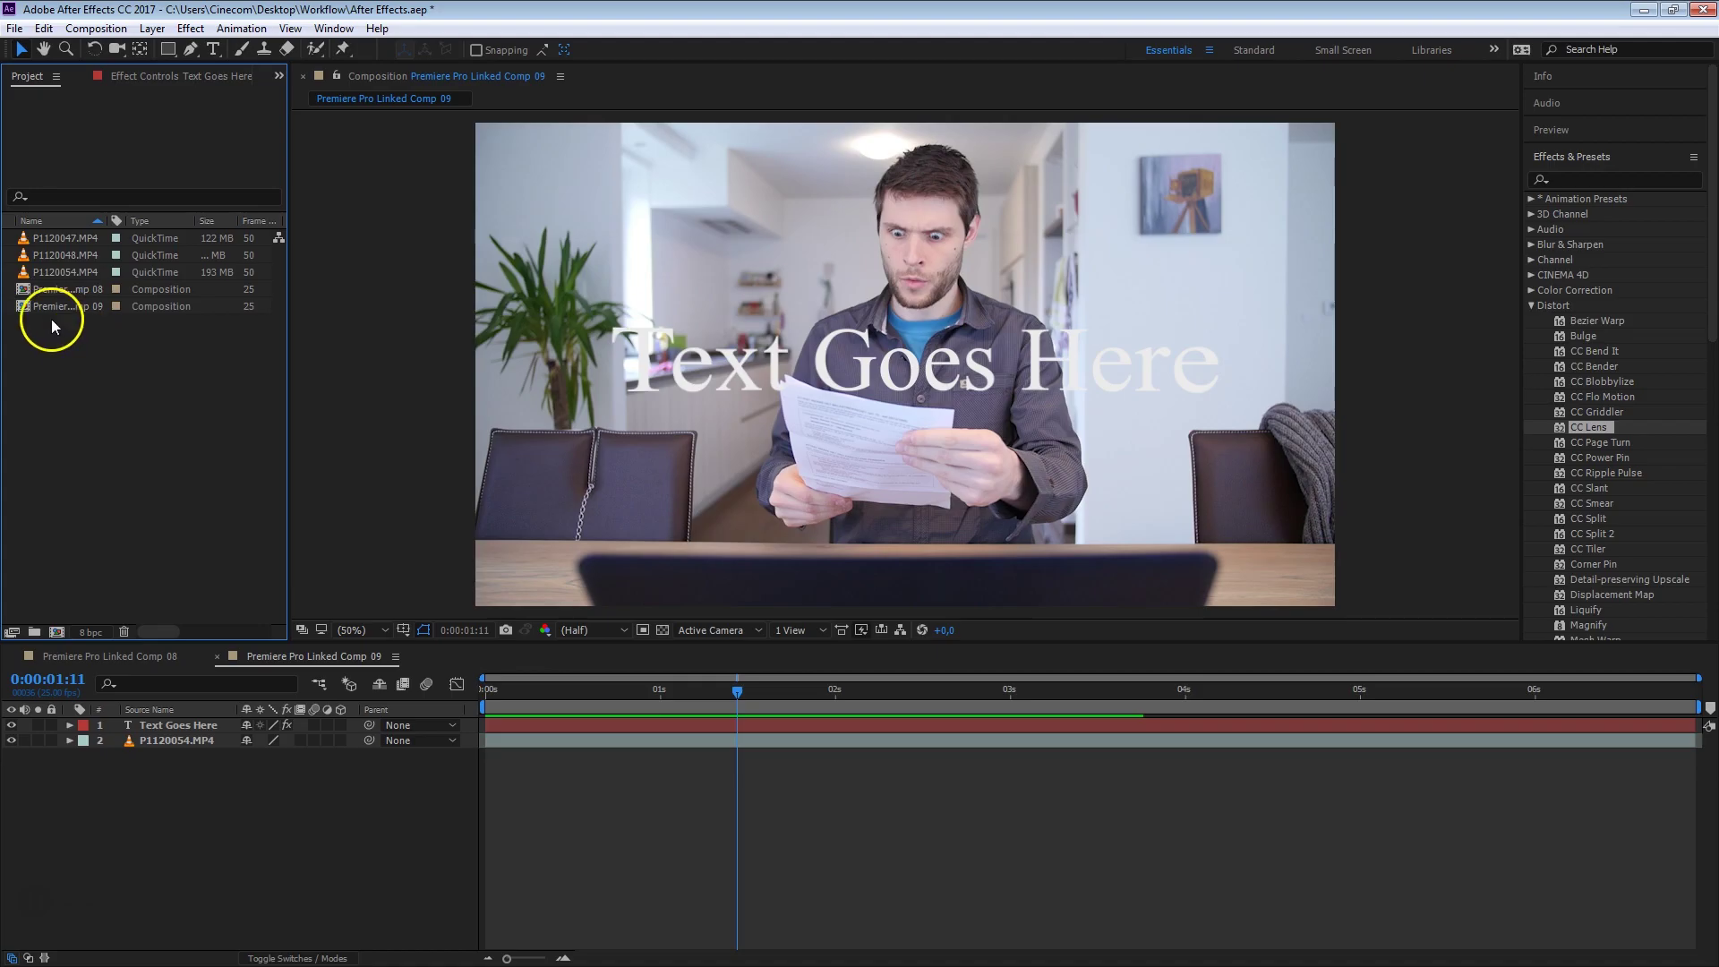
pyautogui.click(26, 310)
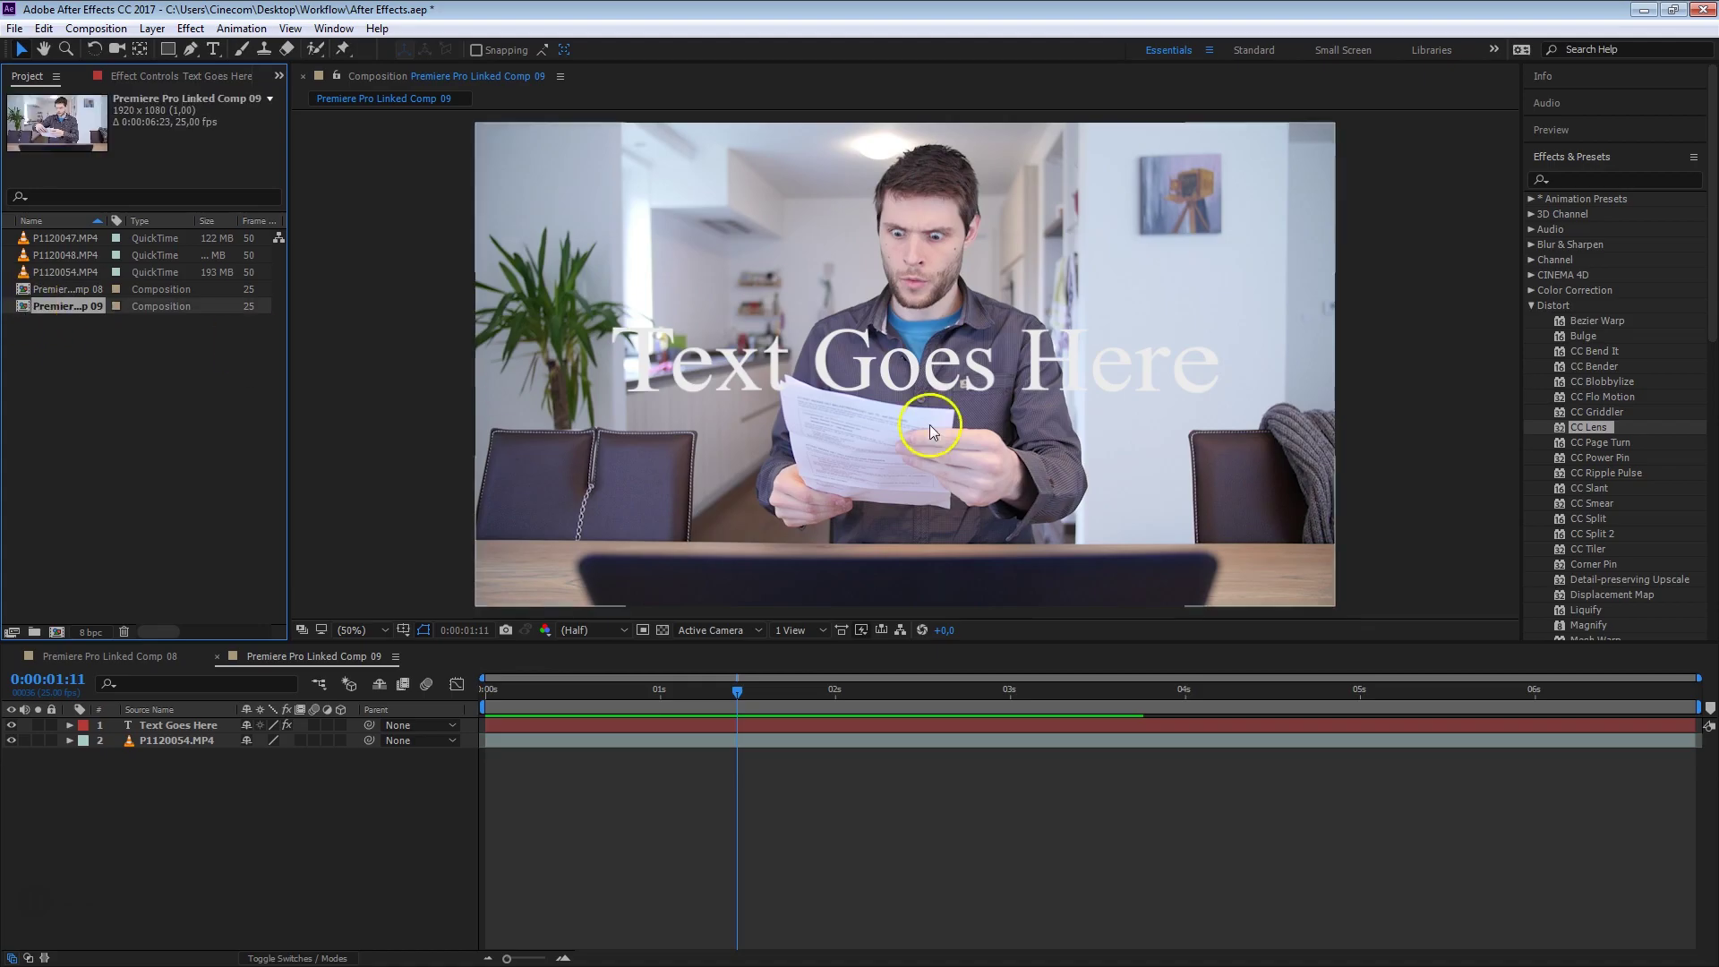
# Step: View Linked Comp 09's Composition Settings, including the Advanced motion blur options
pyautogui.rightClick(36, 306)
pyautogui.click(233, 317)
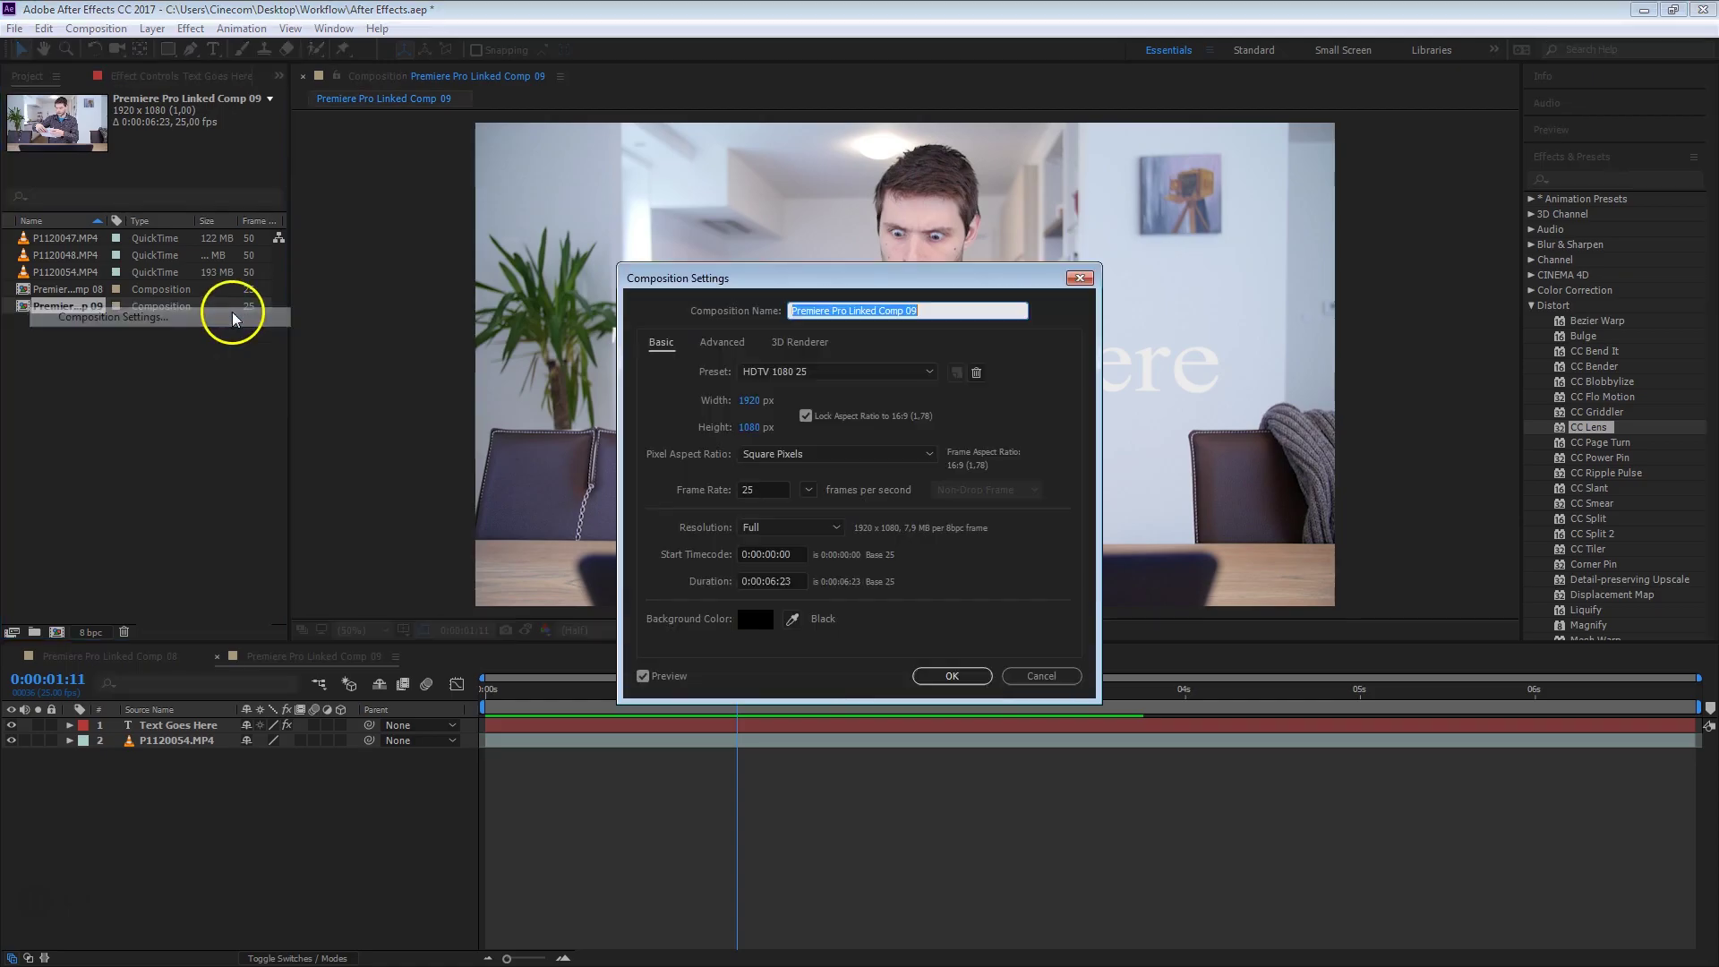
pyautogui.click(729, 343)
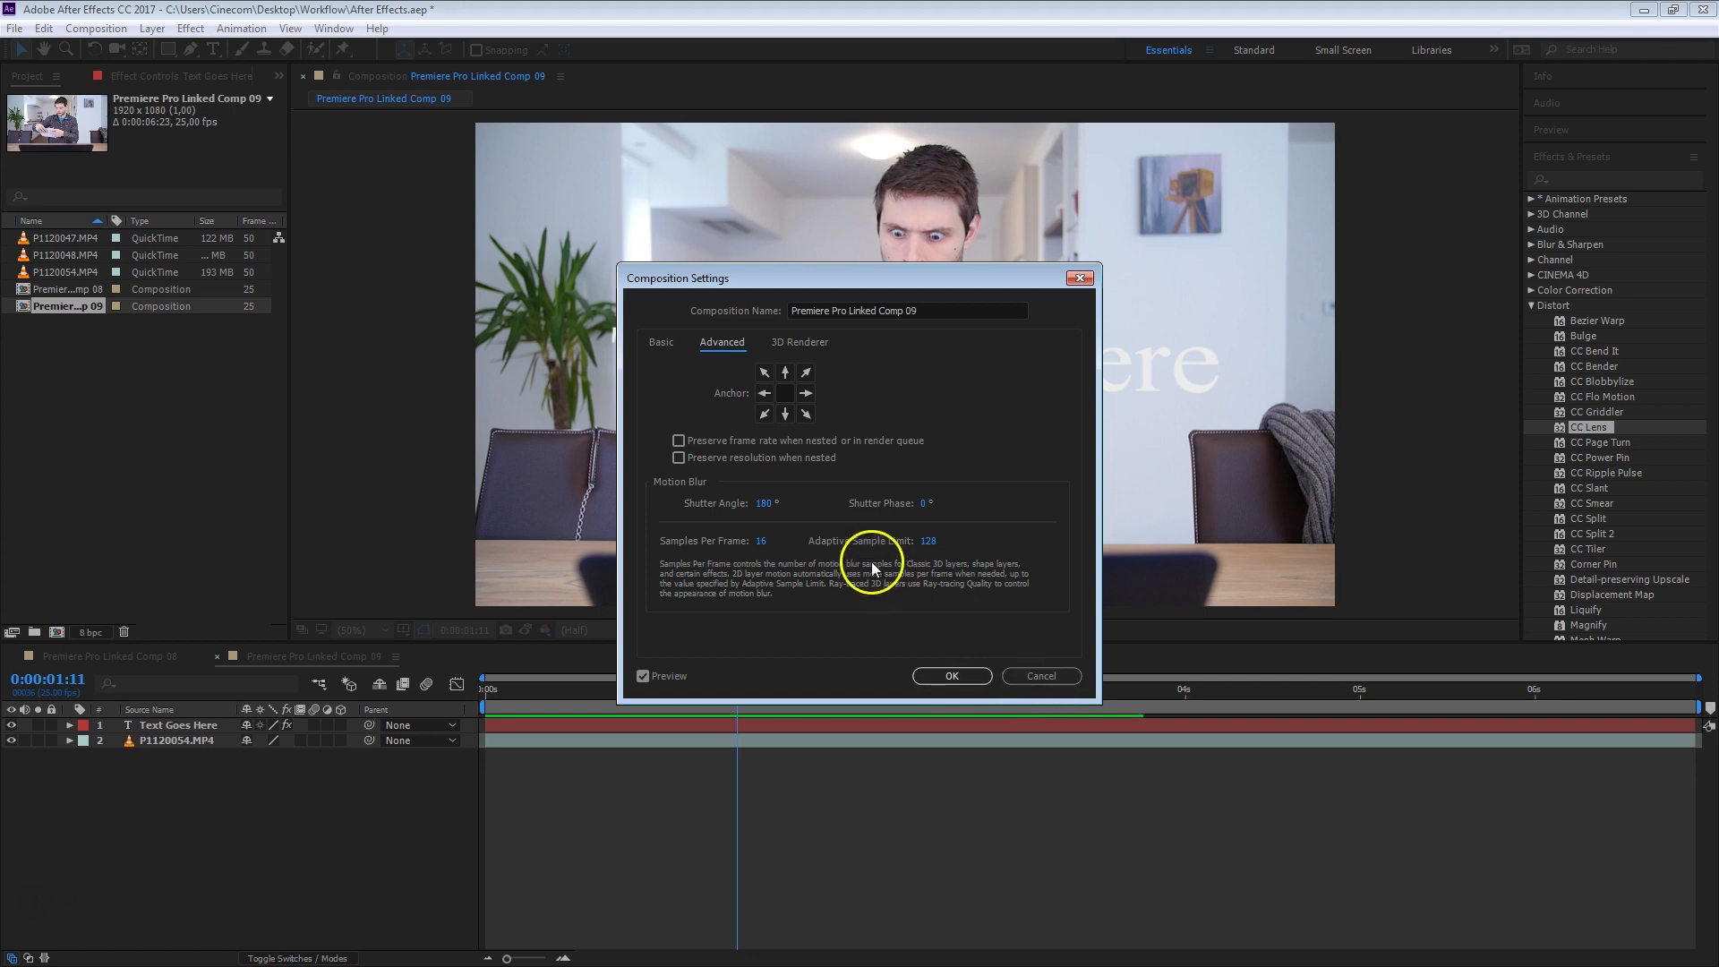
# Step: Cancel Composition Settings unchanged and return to Premiere Pro with the clip deselected
pyautogui.click(1040, 674)
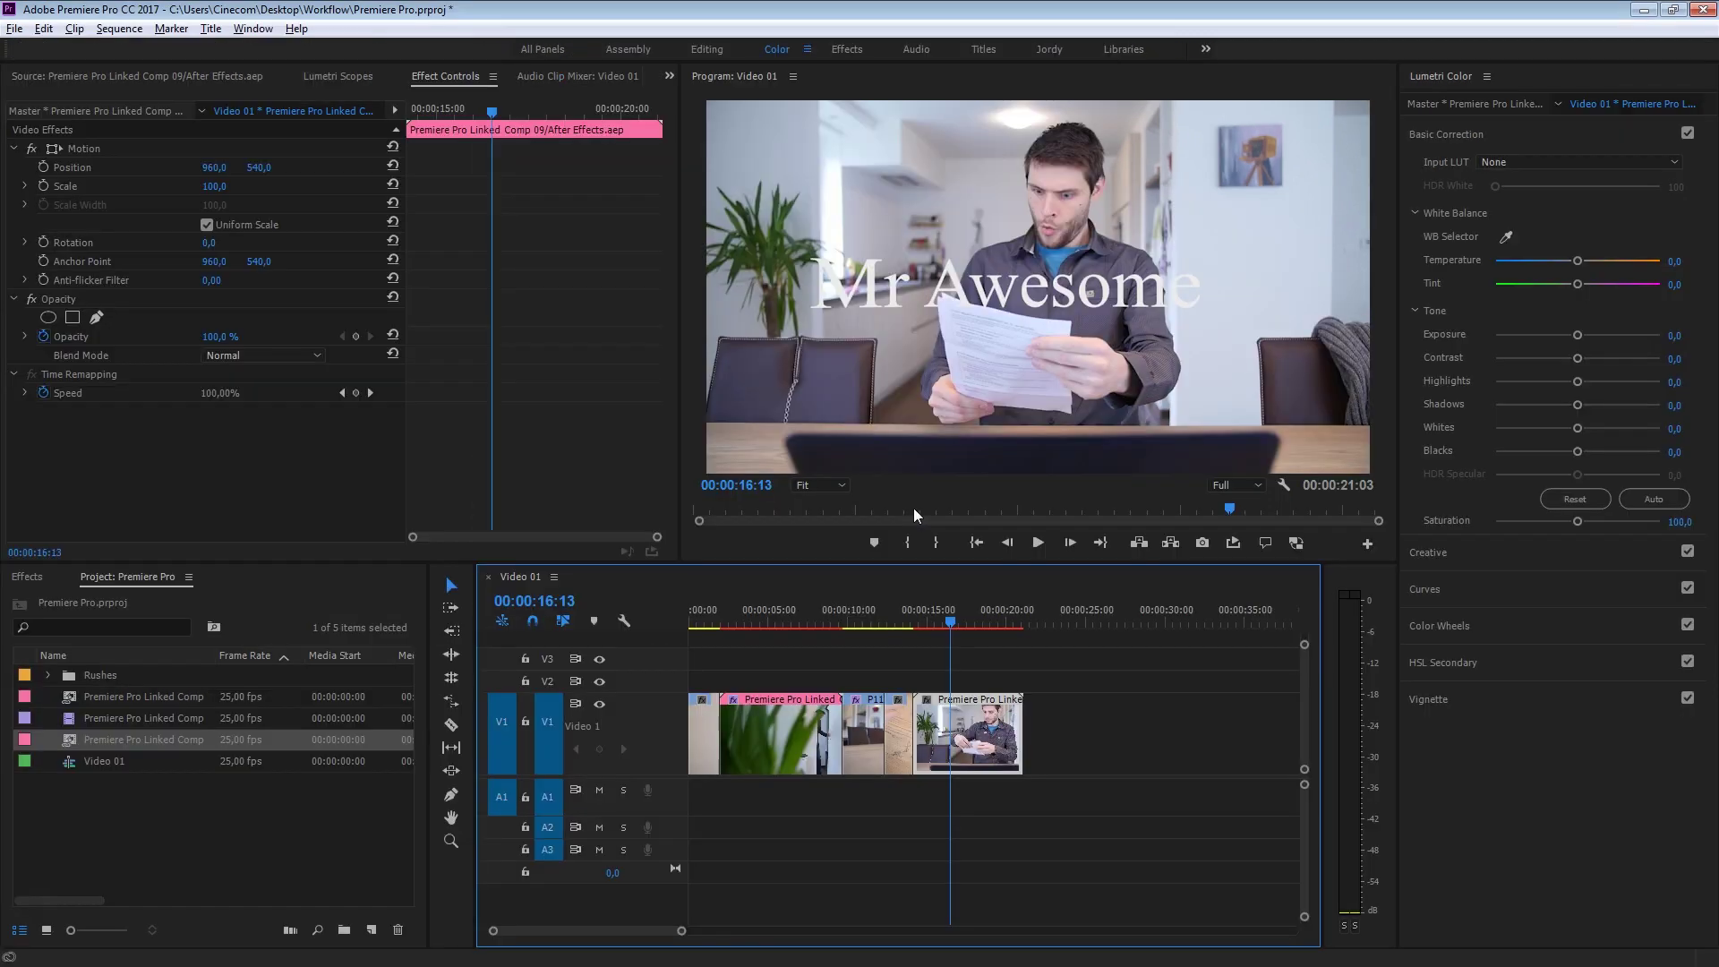
pyautogui.click(1196, 682)
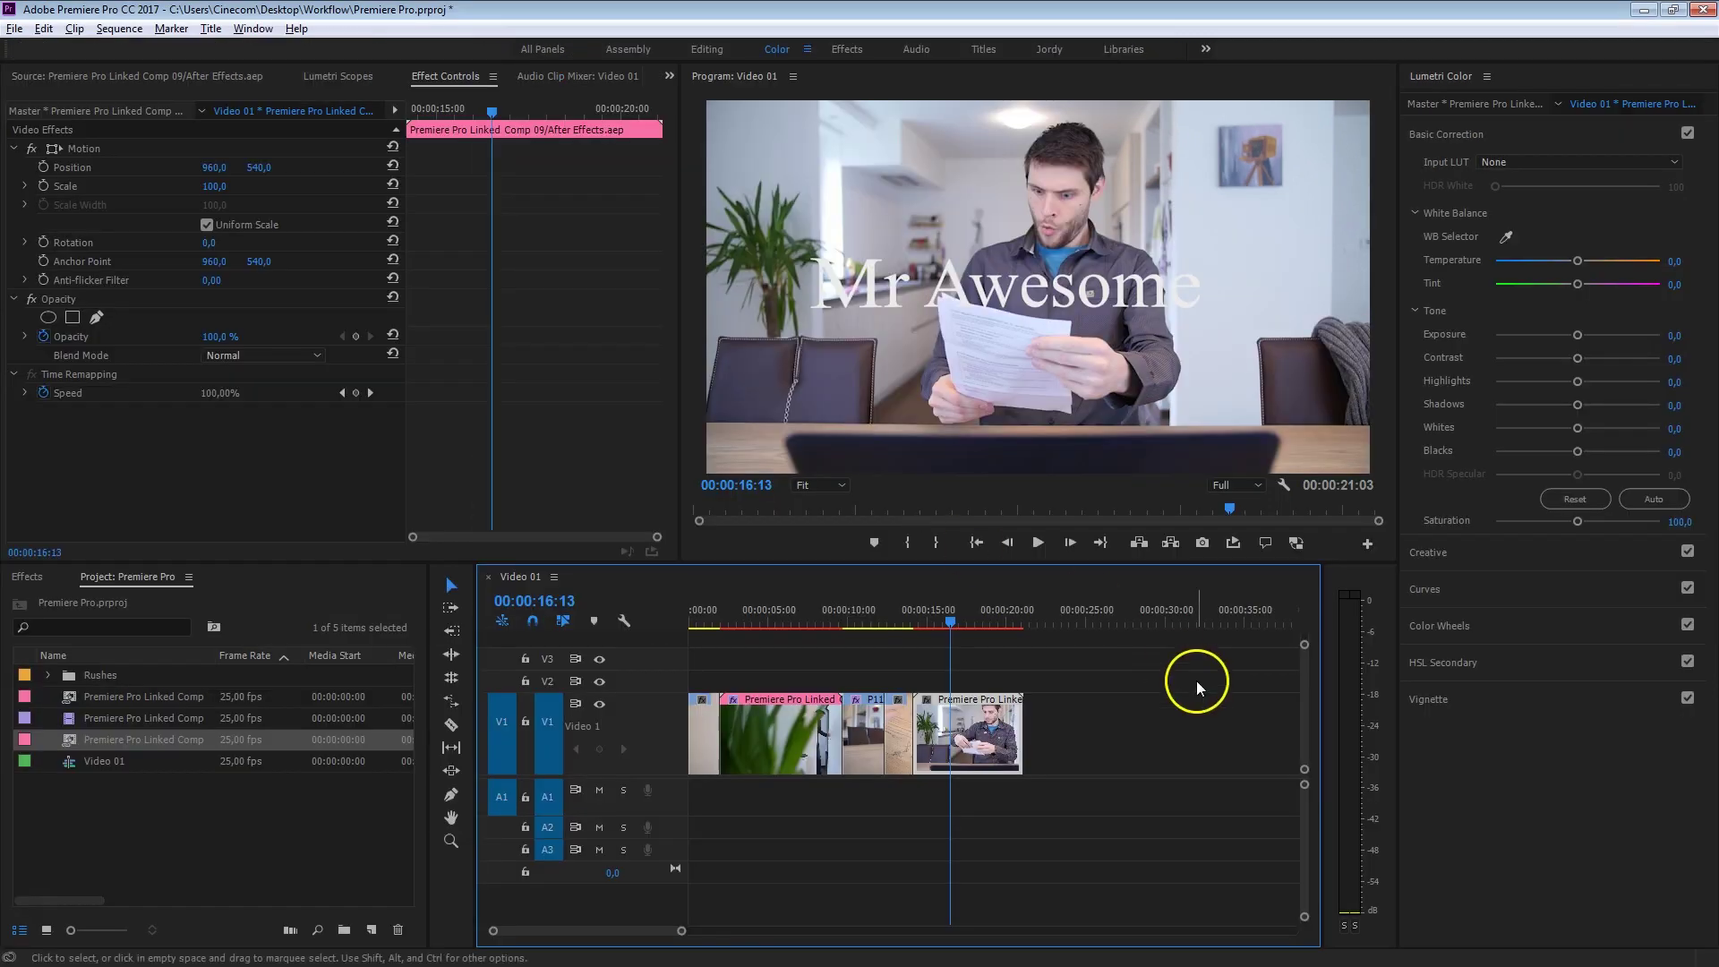